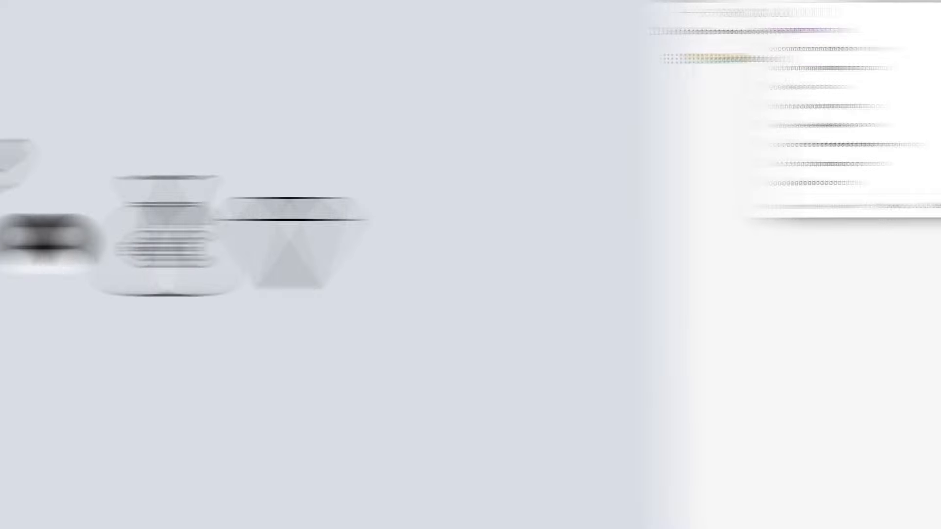
# Go to freepik.com, browse the fitness vectors, and download the strong woman silhouette as a ZIP file.
pyautogui.write('freepik.com')
pyautogui.press('Return')
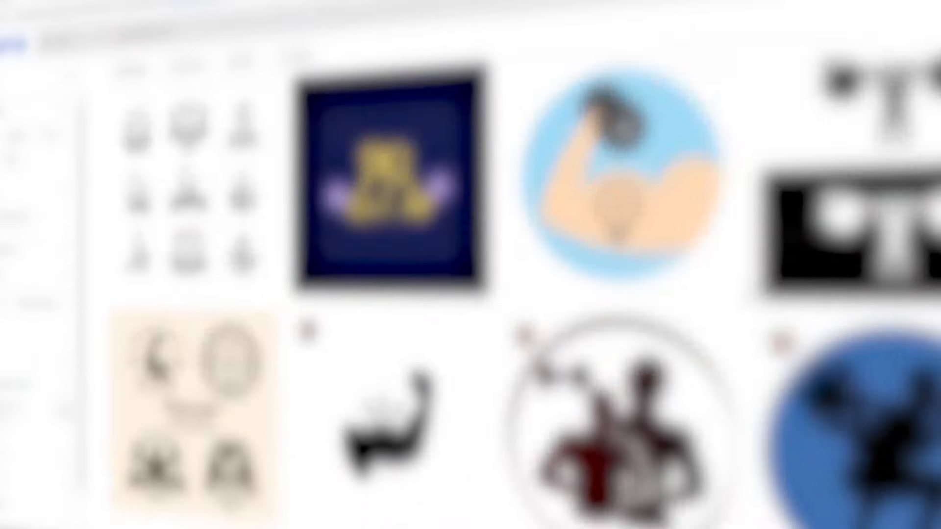
pyautogui.scroll(-20, 470, 294)
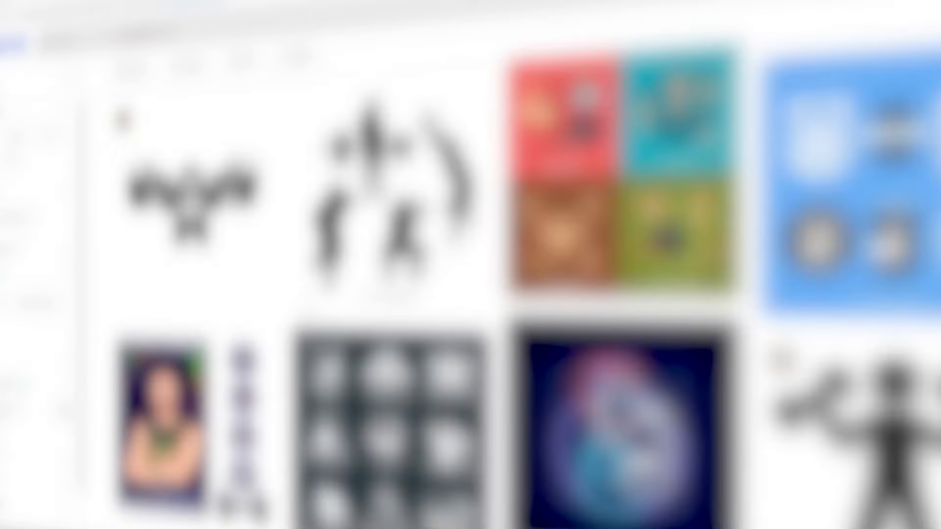
pyautogui.scroll(10, 470, 294)
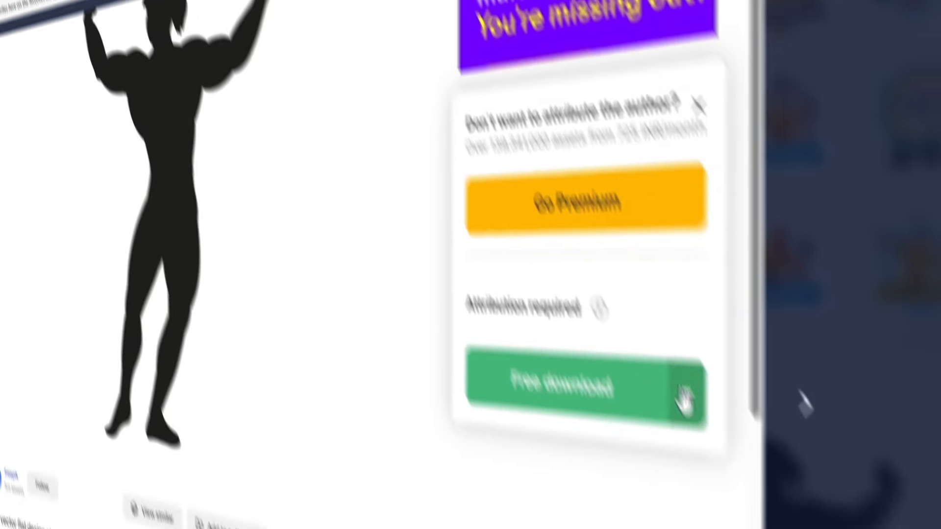
pyautogui.click(642, 315)
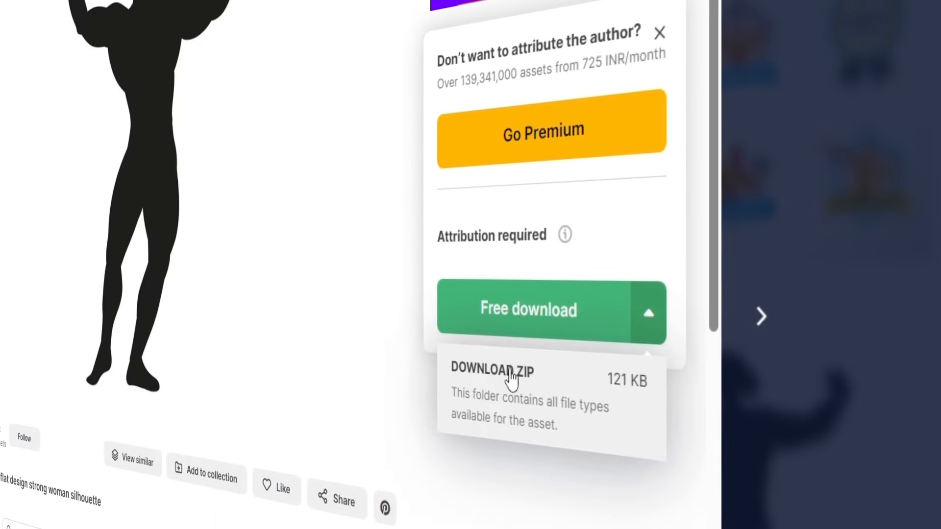
pyautogui.click(506, 375)
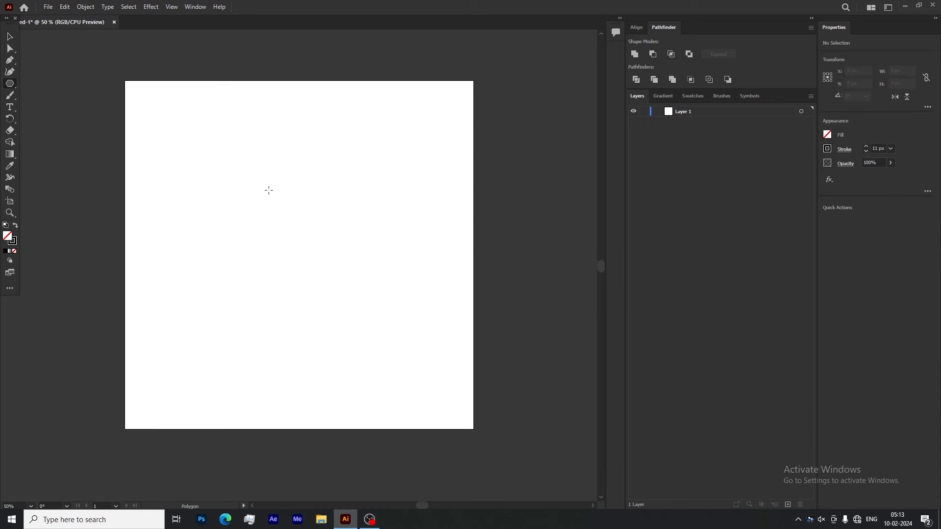
# Draw a five-sided polygon about 402 px wide on the artboard and rotate it 180° so its point faces down.
pyautogui.click(283, 235)
pyautogui.click(446, 280)
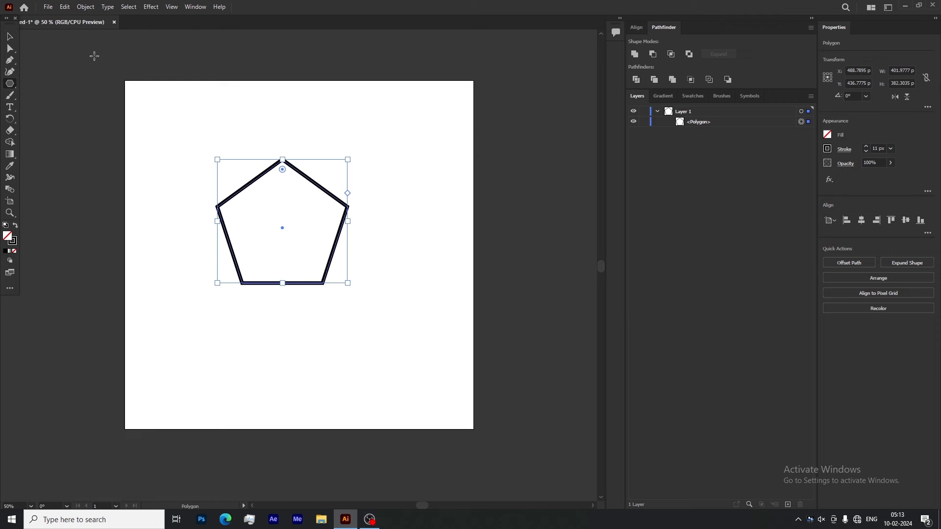
pyautogui.moveTo(353, 162); pyautogui.dragTo(349, 352)
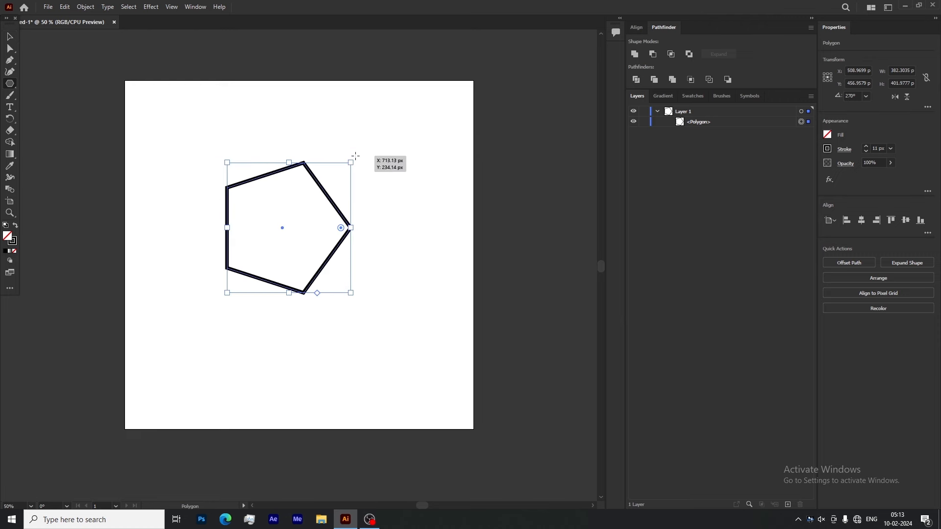
pyautogui.moveTo(360, 171); pyautogui.dragTo(362, 302)
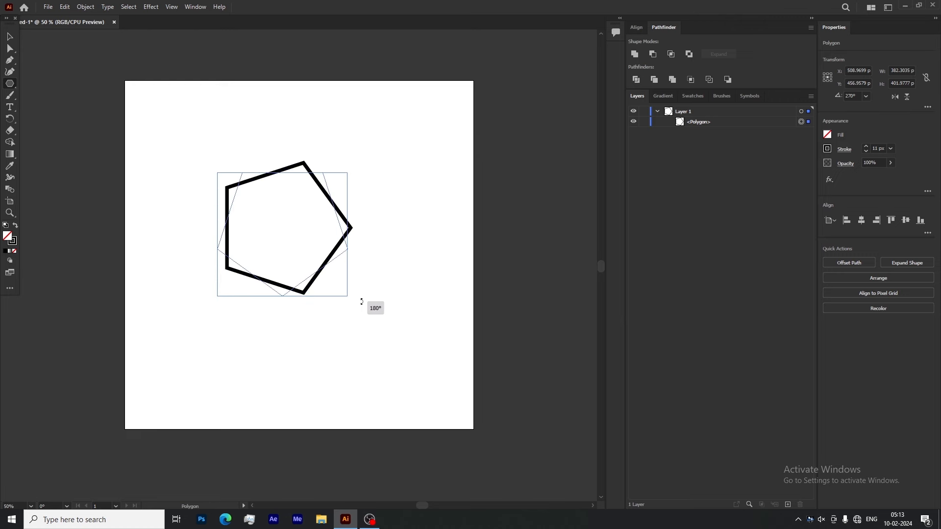
pyautogui.moveTo(361, 303); pyautogui.dragTo(361, 302)
# Select the pentagon's two side anchor points and move them straight up to form a diamond outline.
pyautogui.click(10, 48)
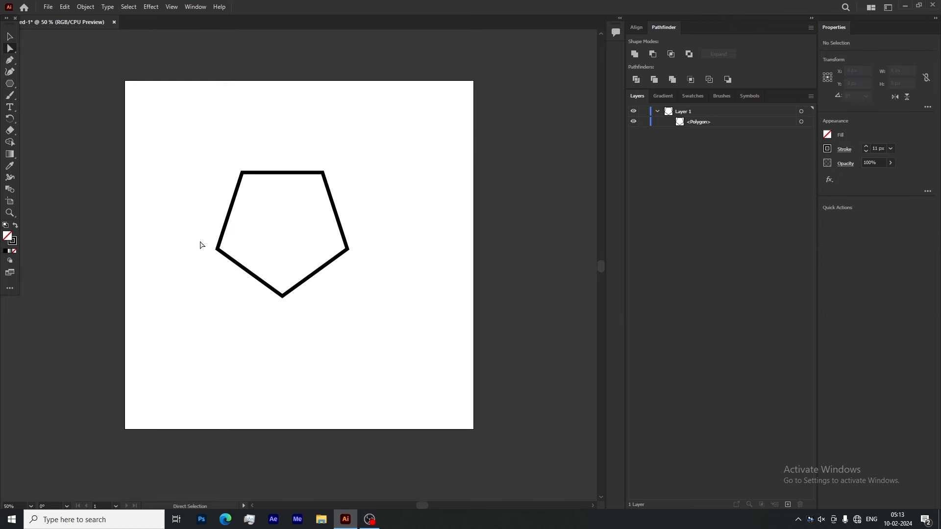
pyautogui.moveTo(363, 266); pyautogui.dragTo(369, 268)
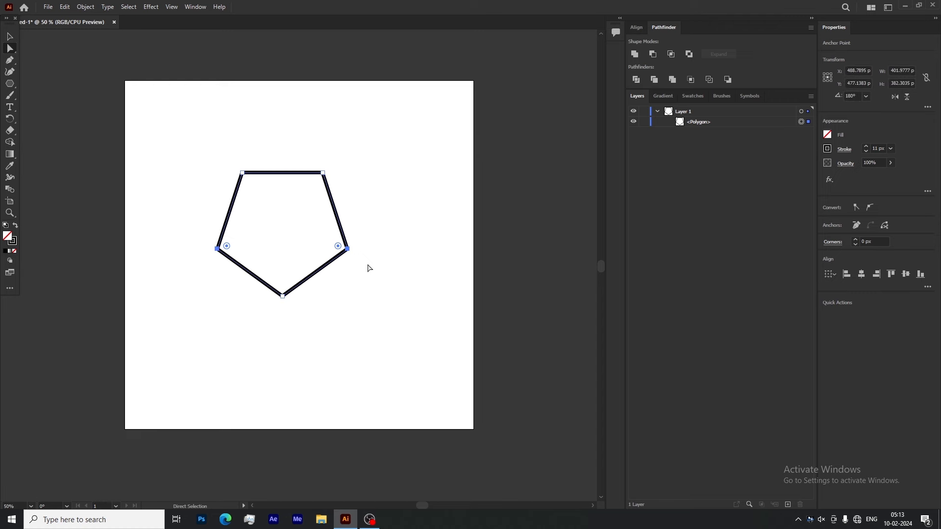
pyautogui.hotkey('shift', 'Up')
pyautogui.hotkey('shift', 'Up')
pyautogui.hotkey('shift', 'Up')
pyautogui.hotkey('shift', 'Up')
pyautogui.hotkey('shift', 'Up')
pyautogui.hotkey('shift', 'Up')
pyautogui.hotkey('shift', 'Up')
pyautogui.hotkey('shift', 'Up')
pyautogui.hotkey('shift', 'Up')
pyautogui.hotkey('shift', 'Up')
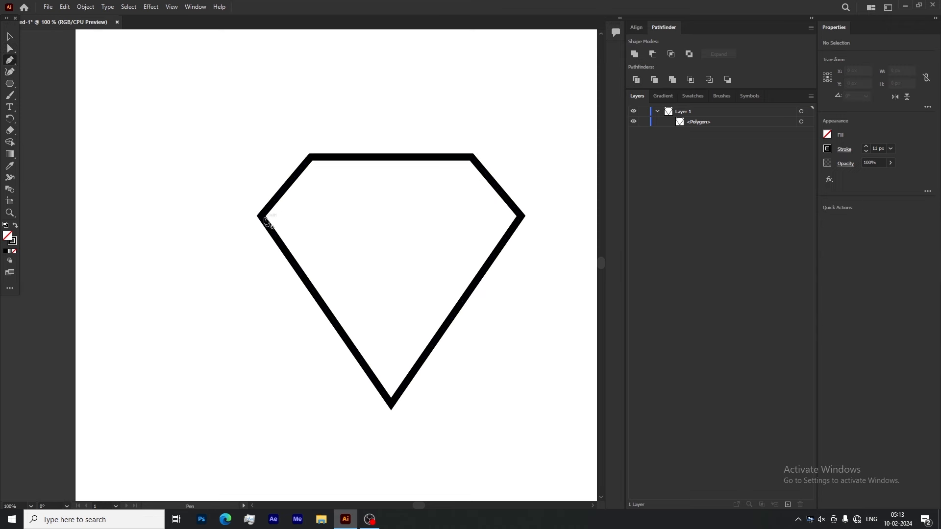
# With the Pen tool, draw a horizontal line between the diamond's side corners and a V from both upper corners to the bottom point.
pyautogui.click(262, 215)
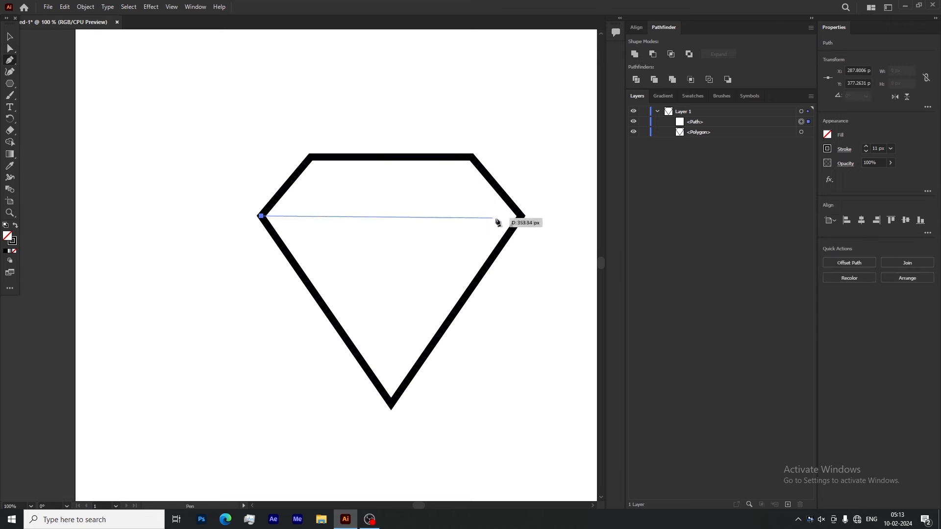
pyautogui.click(521, 216)
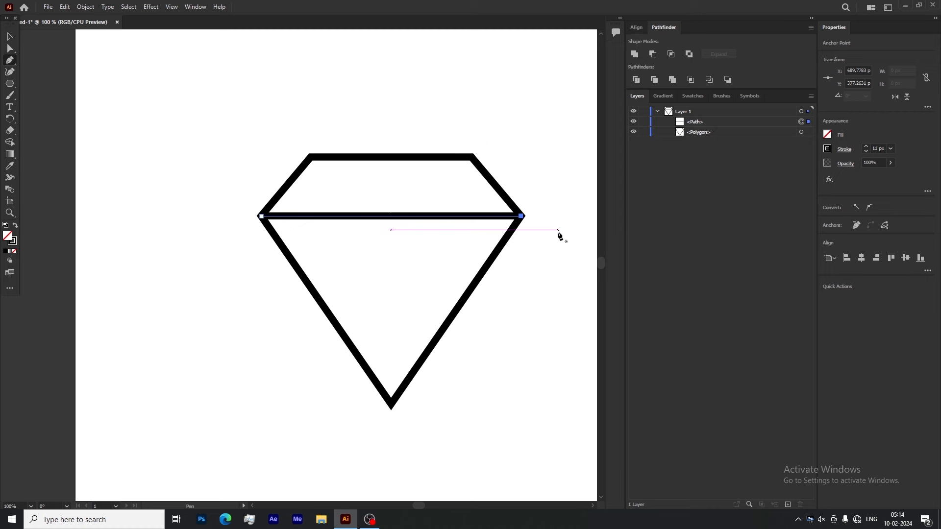
pyautogui.click(311, 157)
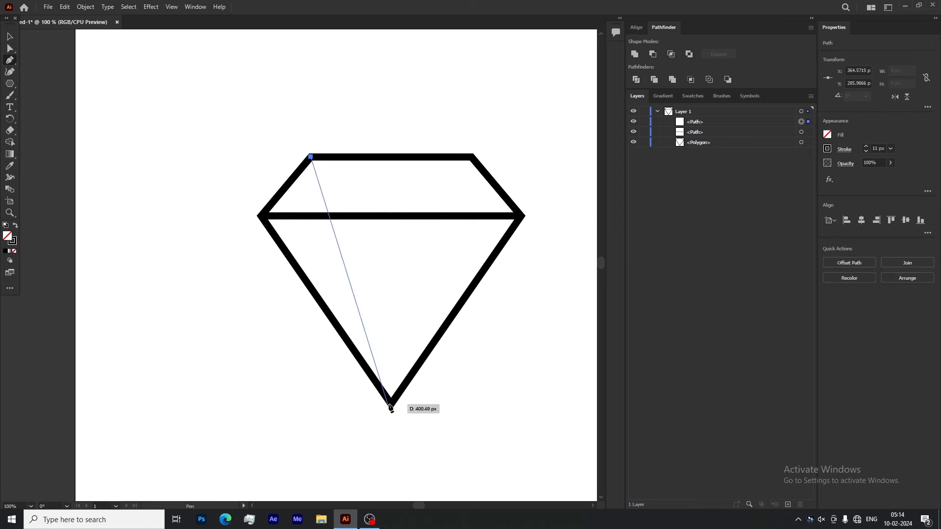
pyautogui.click(391, 405)
pyautogui.click(471, 156)
# Draw a peak-shaped path from one V and horizontal-line intersection through the top edge's midpoint to the other intersection.
pyautogui.click(330, 216)
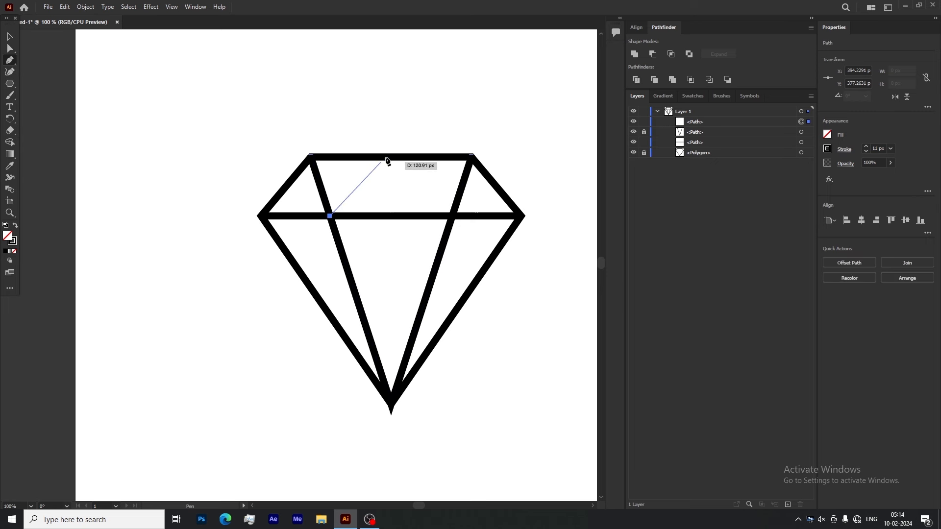
pyautogui.click(391, 157)
pyautogui.click(451, 216)
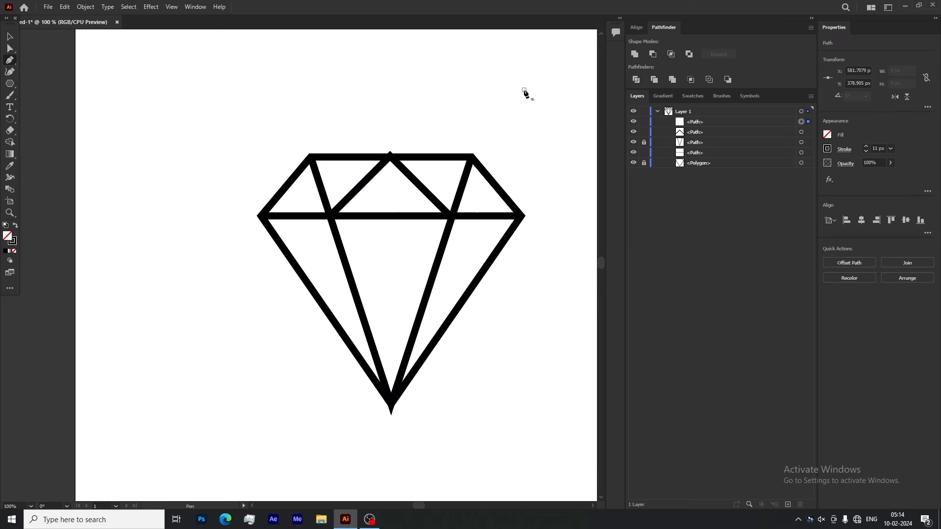
# Unlock and select the diamond's inner line paths and change their stroke corner style to remove the protruding tips.
pyautogui.click(644, 152)
pyautogui.click(644, 152)
pyautogui.click(800, 143)
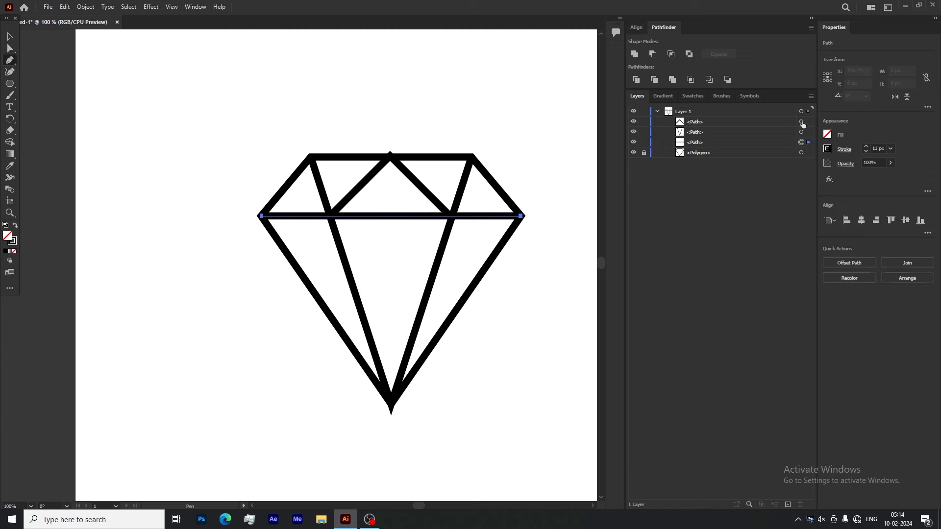
pyautogui.click(800, 112)
pyautogui.click(835, 149)
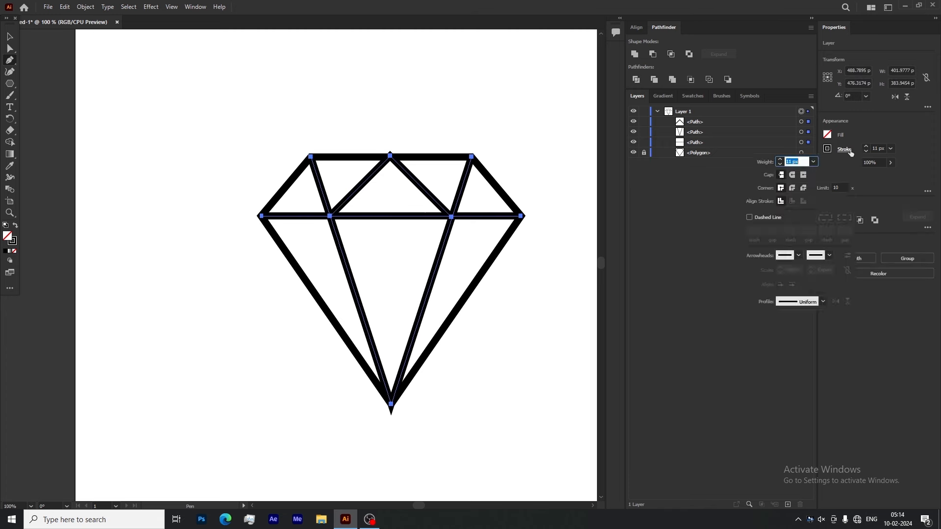
pyautogui.click(497, 390)
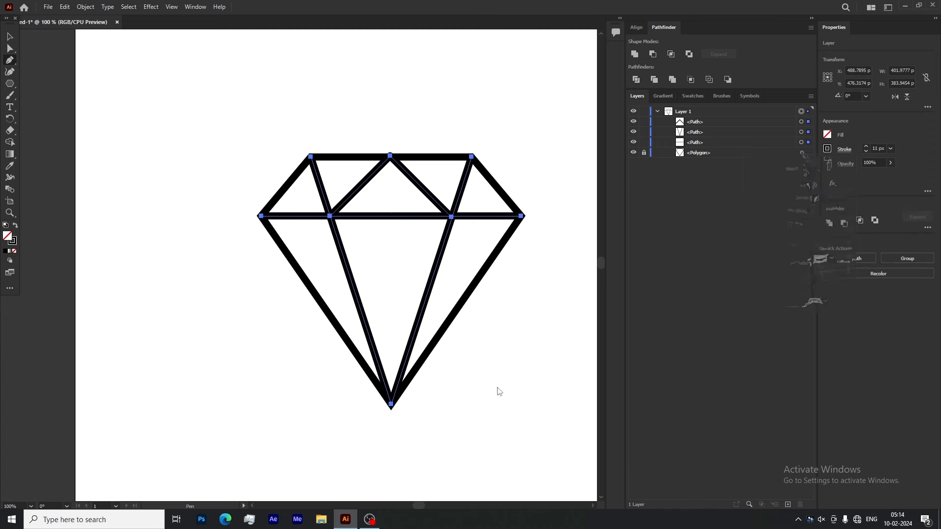
pyautogui.hotkey('ctrl', 'z')
# Connect the inner peak path's two end anchors along the horizontal line and deselect the path.
pyautogui.scroll(4, 386, 395)
pyautogui.scroll(-3, 416, 402)
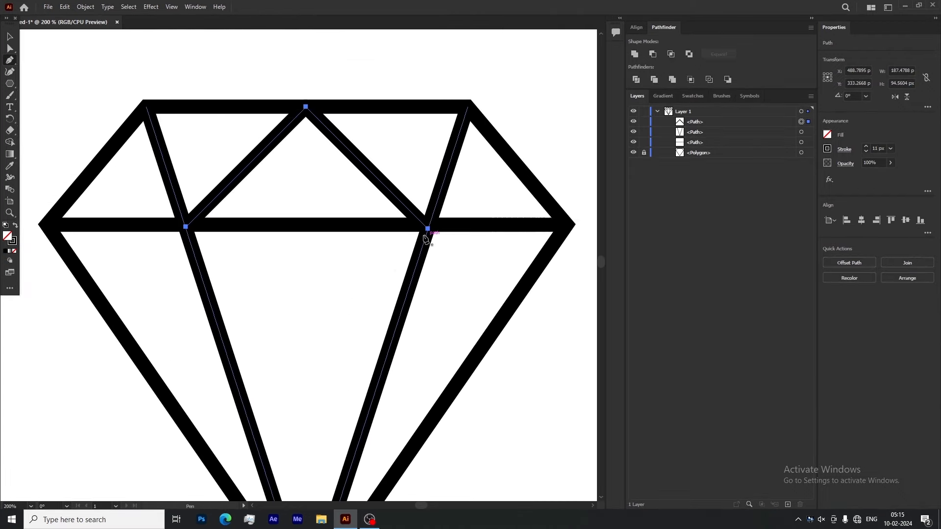
pyautogui.click(427, 229)
pyautogui.click(185, 226)
pyautogui.click(201, 56)
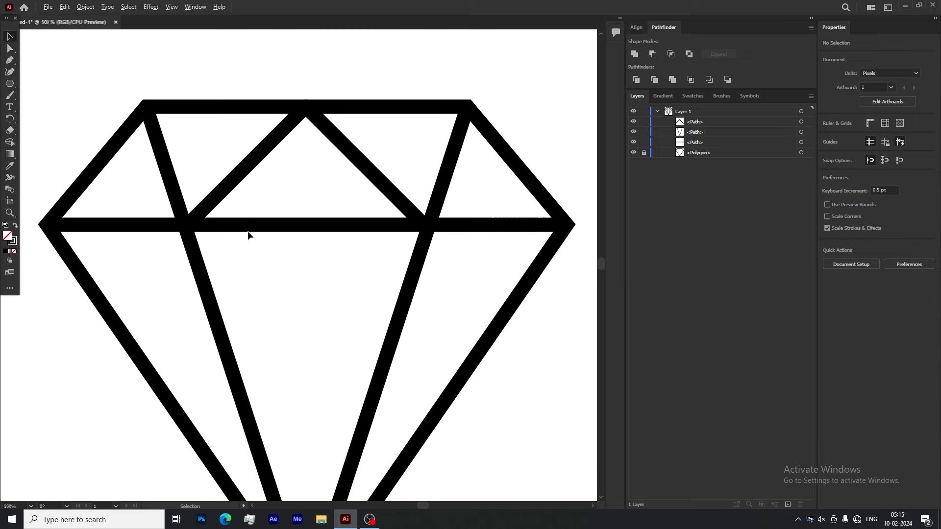
# Add new layers, move each diamond path onto its own layer, and delete the two empty leftover layers.
pyautogui.scroll(-3, 248, 235)
pyautogui.scroll(1, 296, 245)
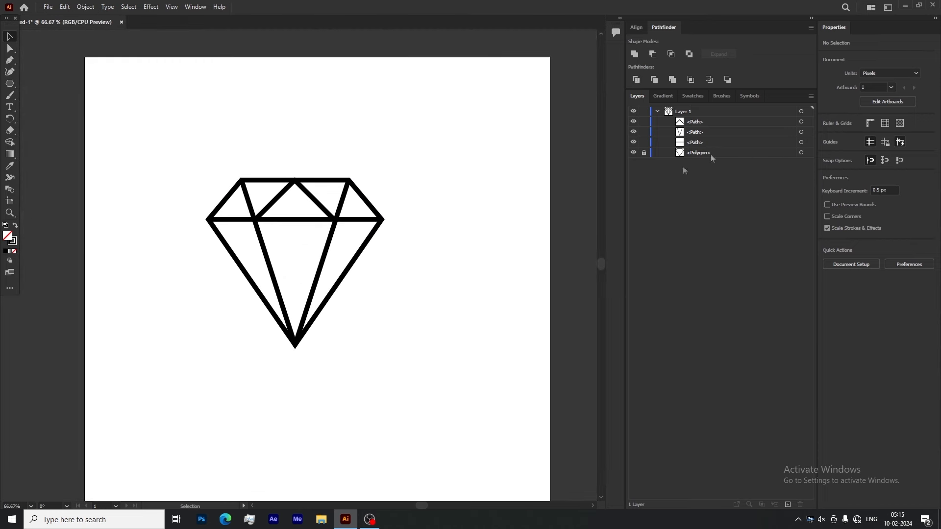
pyautogui.click(788, 504)
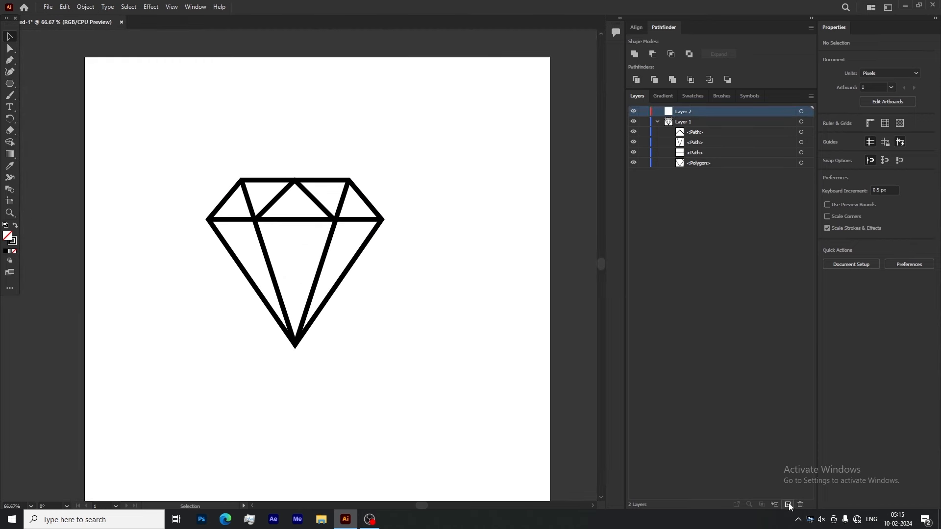
pyautogui.moveTo(706, 196); pyautogui.dragTo(698, 155)
pyautogui.moveTo(692, 188); pyautogui.dragTo(695, 142)
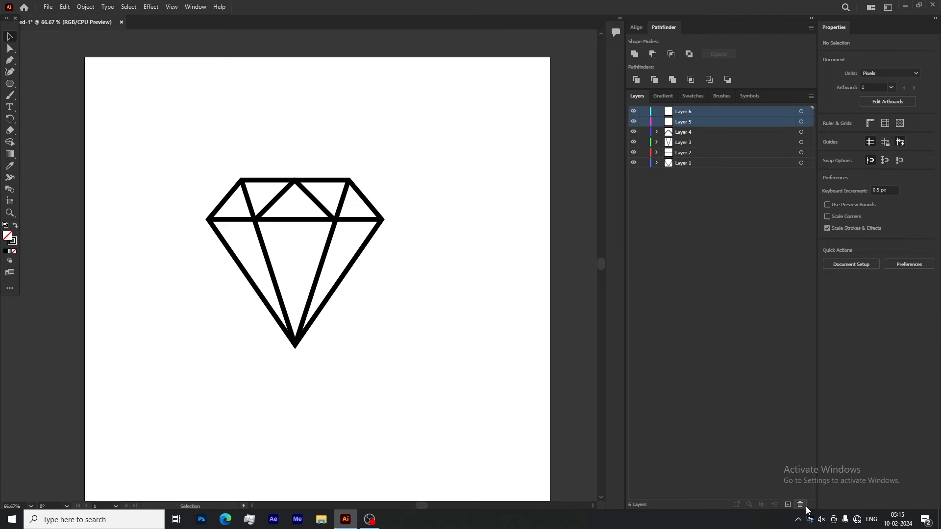
pyautogui.click(803, 505)
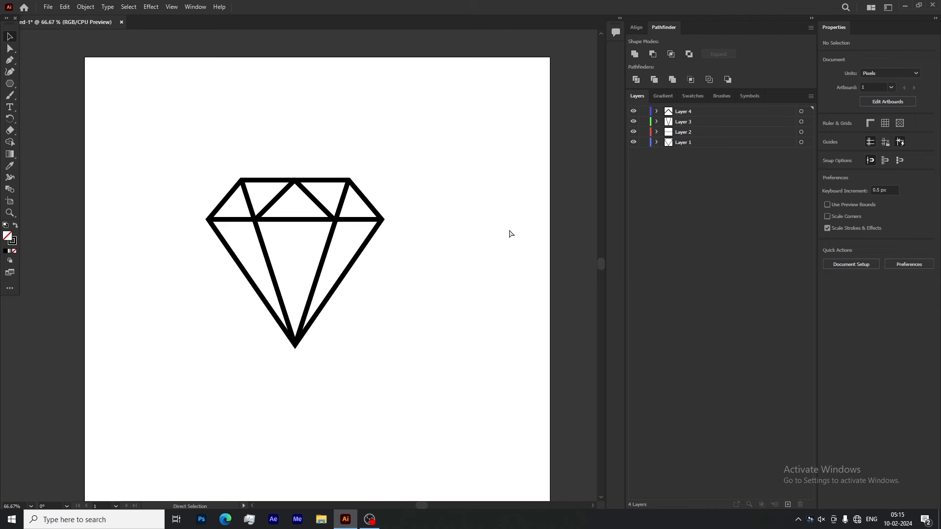
# Save the artwork as an Adobe Illustrator file named Diamond in the Illustrator 2020 version.
pyautogui.hotkey('ctrl', 's')
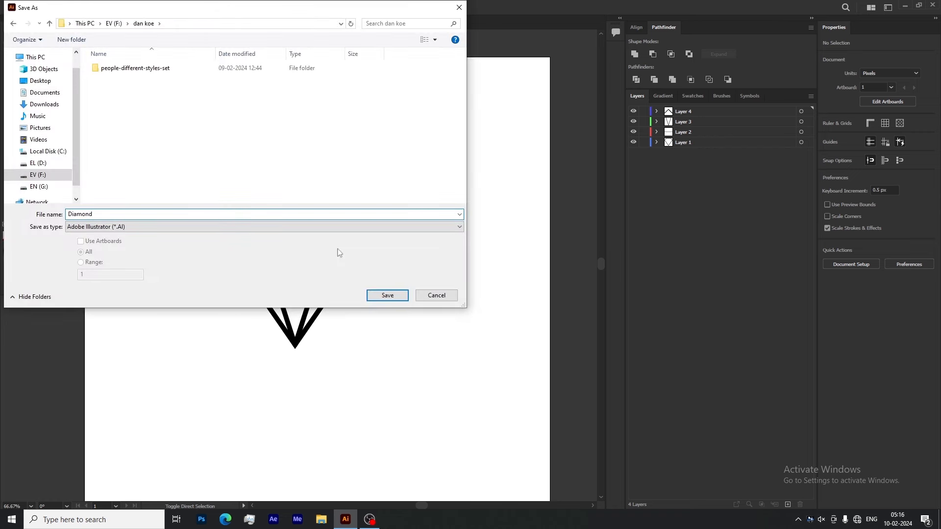
pyautogui.click(388, 296)
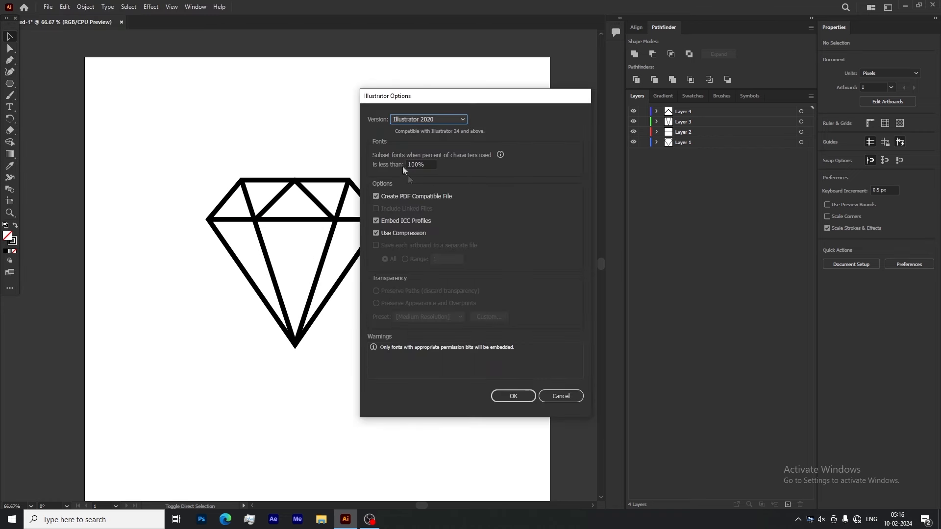
pyautogui.click(512, 398)
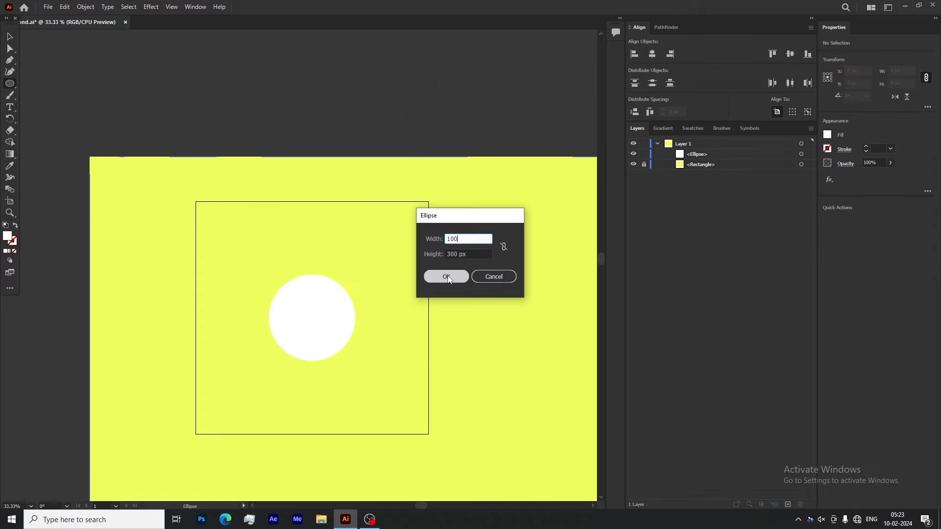
# Create a circle 100 px wide and centre it horizontally and vertically on the artboard.
pyautogui.press('Return')
pyautogui.click(651, 53)
pyautogui.click(790, 54)
# Duplicate the small black circle straight below itself and enlarge the copy to about 207 px.
pyautogui.scroll(5, 306, 356)
pyautogui.moveTo(346, 133); pyautogui.dragTo(346, 284)
pyautogui.moveTo(346, 348); pyautogui.dragTo(346, 485)
pyautogui.scroll(-2, 468, 350)
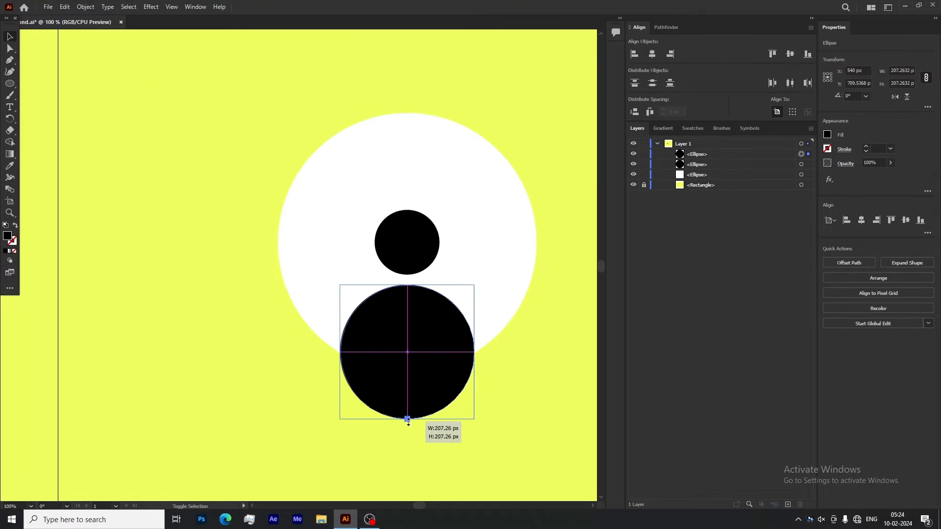
# Paste a copy of the white circle in front and intersect it with the large black circle to form the shoulders.
pyautogui.click(801, 174)
pyautogui.hotkey('ctrl', 'f')
pyautogui.click(644, 185)
pyautogui.keyDown('shift'); pyautogui.click(801, 154); pyautogui.keyUp('shift')
pyautogui.click(861, 263)
# Select the white circle and small black circle, choose Align to Selection, and save the profile icon as a new file.
pyautogui.click(801, 174)
pyautogui.keyDown('shift'); pyautogui.click(801, 164); pyautogui.keyUp('shift')
pyautogui.click(831, 220)
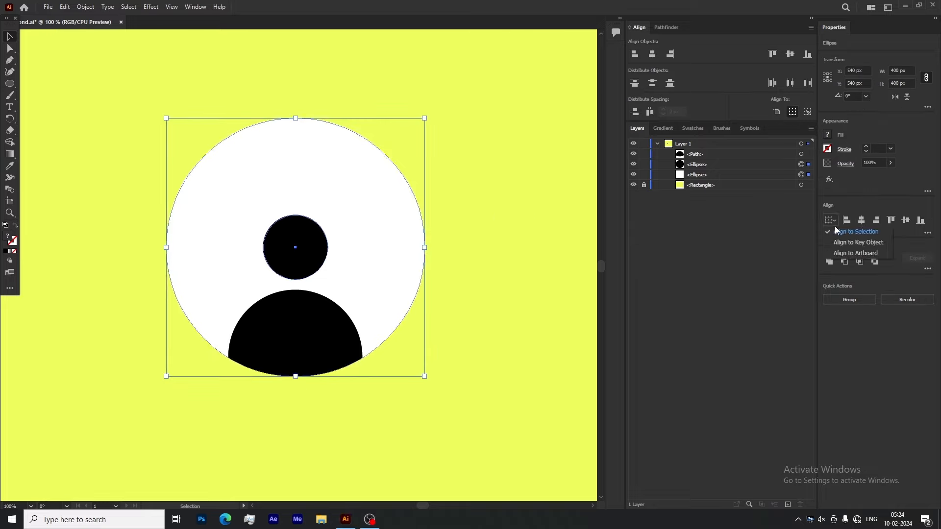
pyautogui.click(836, 231)
pyautogui.hotkey('ctrl', 'shift', 's')
pyautogui.press('Return')
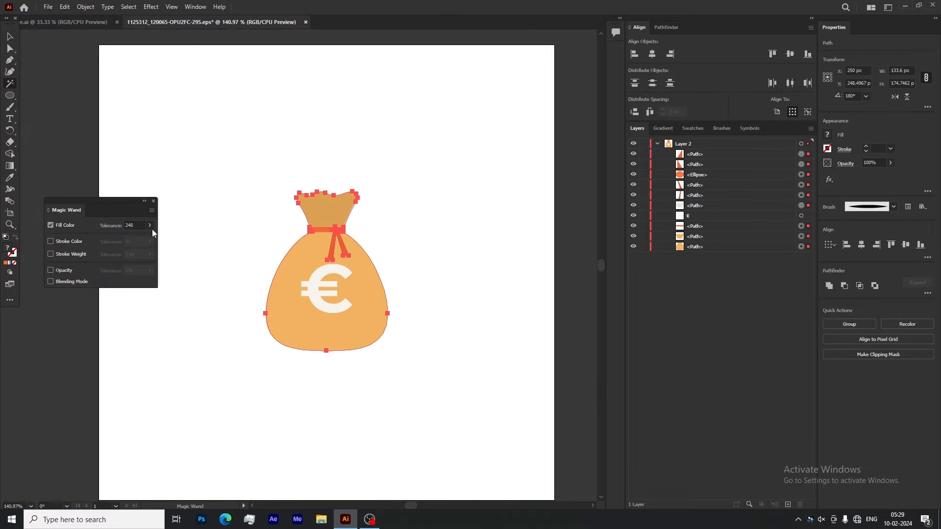
# Set the Magic Wand fill colour tolerance to 0 and recolour the money bag's body and neck black.
pyautogui.moveTo(150, 225); pyautogui.dragTo(103, 234)
pyautogui.click(363, 294)
pyautogui.click(827, 135)
pyautogui.click(817, 247)
pyautogui.click(9, 48)
pyautogui.click(211, 186)
# Recolour the money bag's ribbon tails, knot and band white and close the Magic Wand options.
pyautogui.click(10, 84)
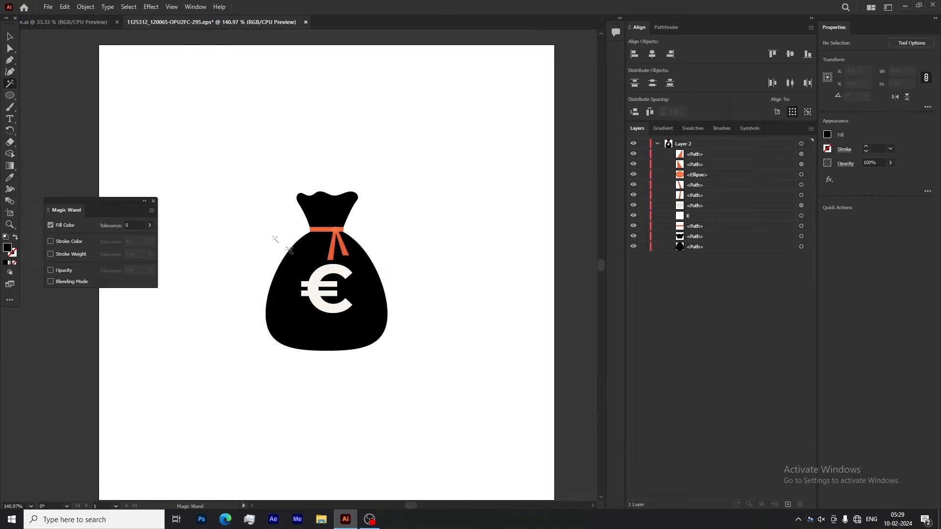
pyautogui.click(332, 248)
pyautogui.click(827, 135)
pyautogui.click(730, 218)
pyautogui.click(808, 174)
pyautogui.click(827, 135)
pyautogui.click(730, 217)
pyautogui.click(807, 164)
pyautogui.click(827, 135)
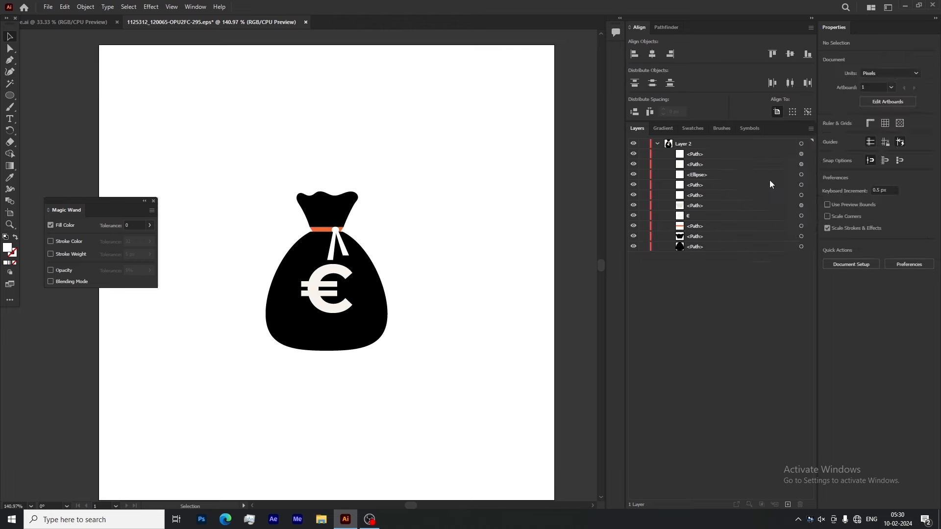
pyautogui.moveTo(353, 147); pyautogui.dragTo(253, 339)
pyautogui.click(153, 201)
pyautogui.moveTo(231, 144); pyautogui.dragTo(485, 403)
# Add new layers, move the money bag's parts onto separate layers, and save the artwork as a new Illustrator file.
pyautogui.click(787, 504)
pyautogui.moveTo(694, 319); pyautogui.dragTo(691, 216)
pyautogui.moveTo(695, 308); pyautogui.dragTo(691, 195)
pyautogui.moveTo(694, 287); pyautogui.dragTo(697, 186)
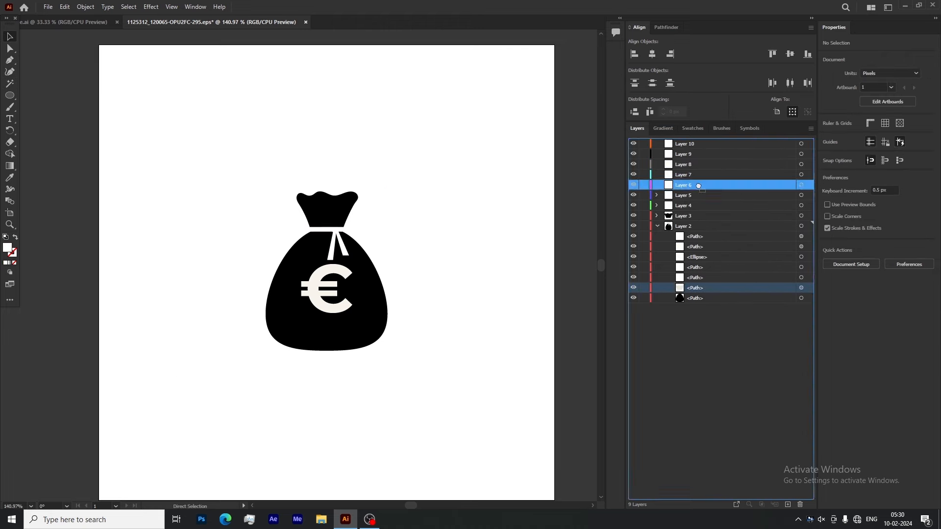
pyautogui.moveTo(695, 257); pyautogui.dragTo(672, 237)
pyautogui.hotkey('ctrl', 'shift', 's')
pyautogui.click(385, 294)
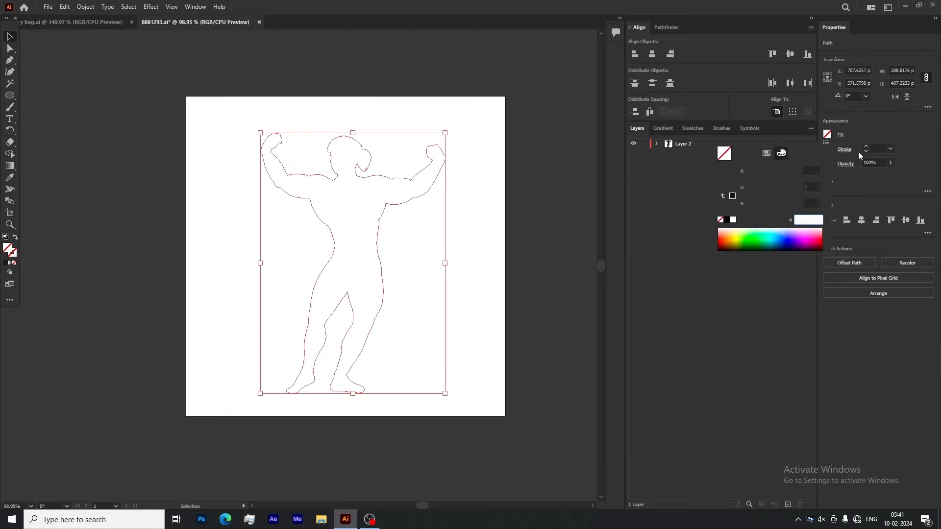
# Recolour the strong woman silhouette's fill and stroke, and save the artwork as a new Illustrator file.
pyautogui.click(827, 149)
pyautogui.click(727, 234)
pyautogui.click(844, 150)
pyautogui.click(780, 159)
pyautogui.click(469, 251)
pyautogui.hotkey('ctrl', 'shift', 's')
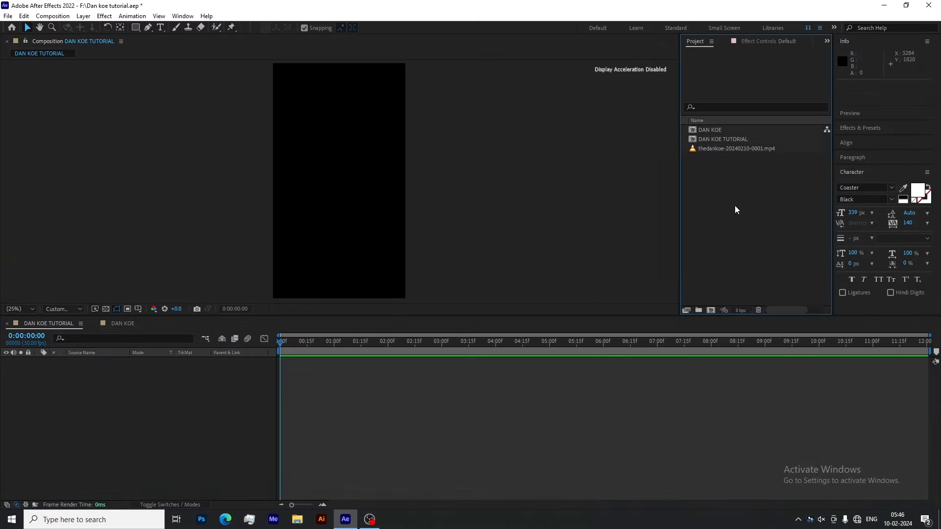
# Switch to After Effects and import Diamond.ai as a Composition with footage dimensions set to Layer Size.
pyautogui.doubleClick(734, 213)
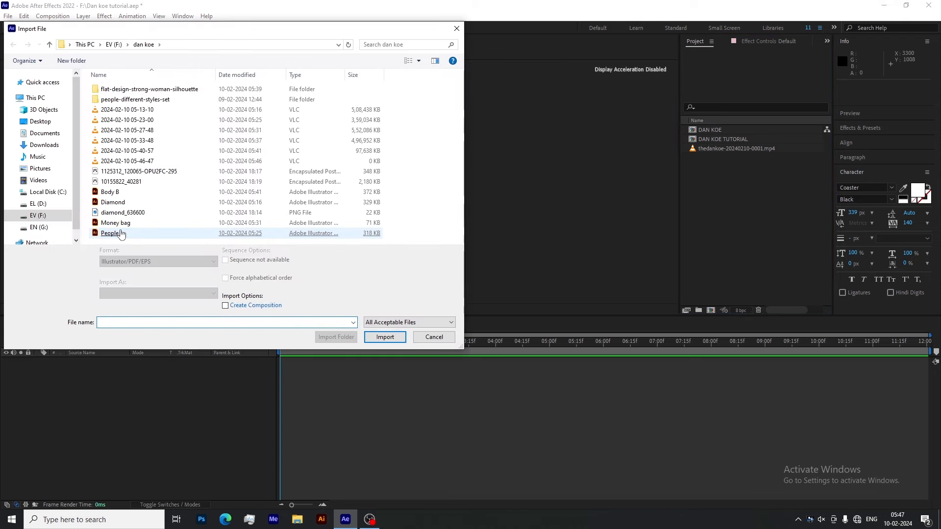
pyautogui.doubleClick(147, 202)
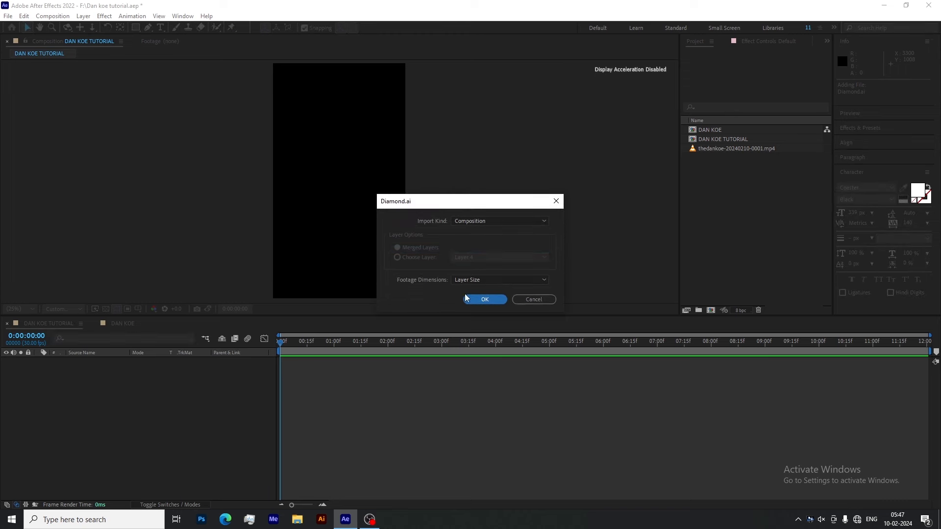
pyautogui.click(477, 242)
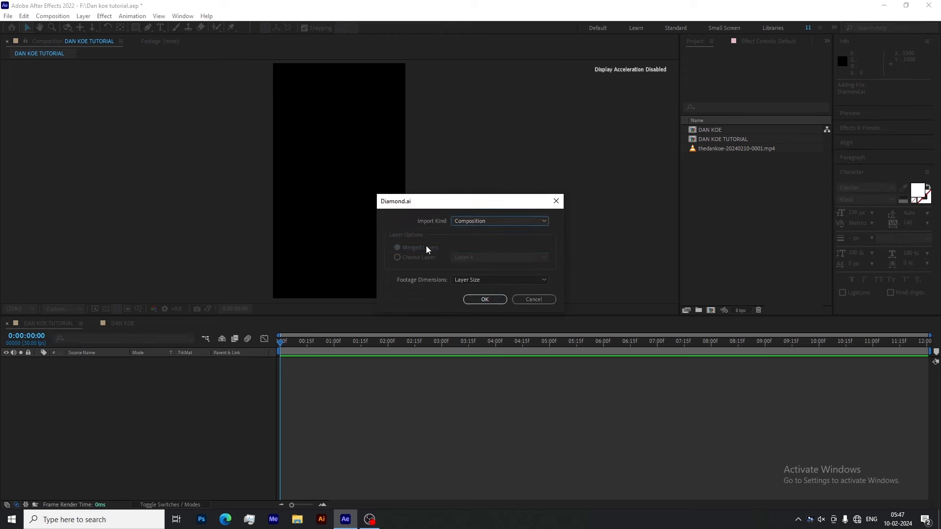
pyautogui.click(495, 280)
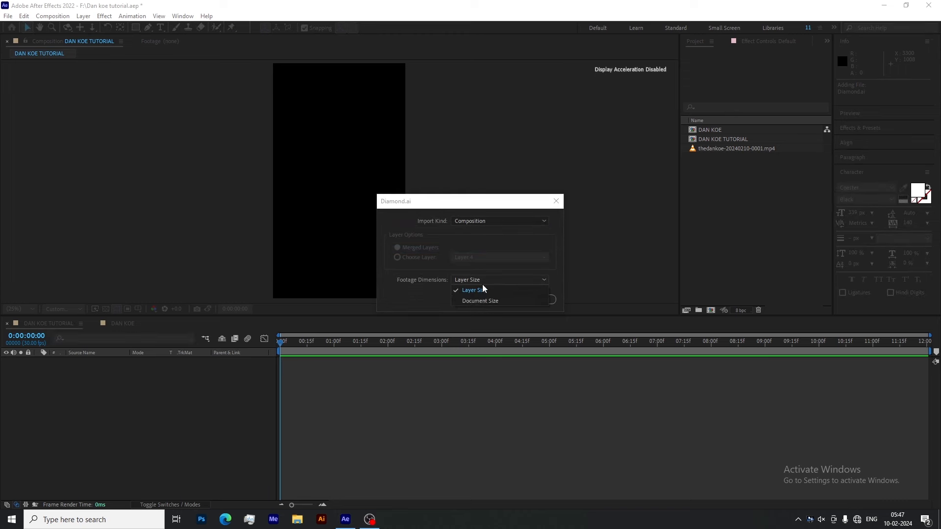
pyautogui.click(439, 292)
pyautogui.click(485, 300)
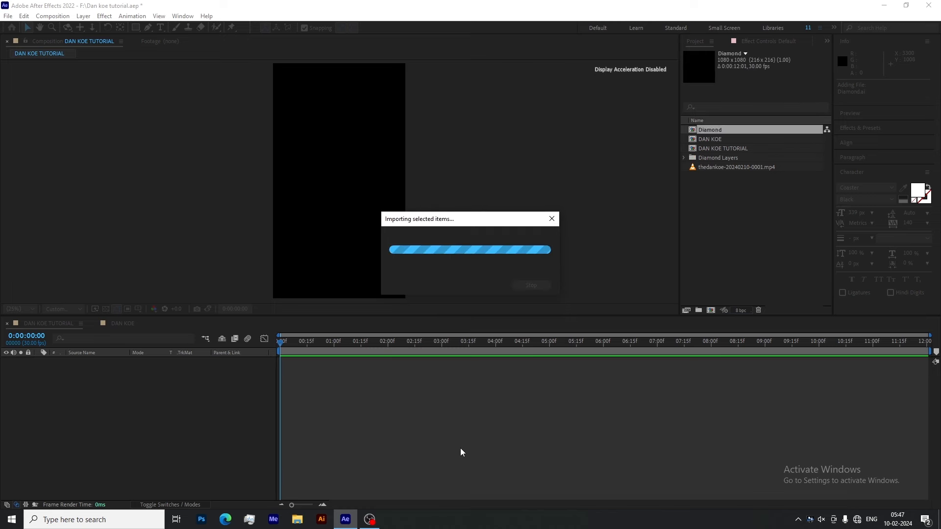
# Select all four layers of the Diamond composition and create shapes from the vector layers.
pyautogui.click(110, 388)
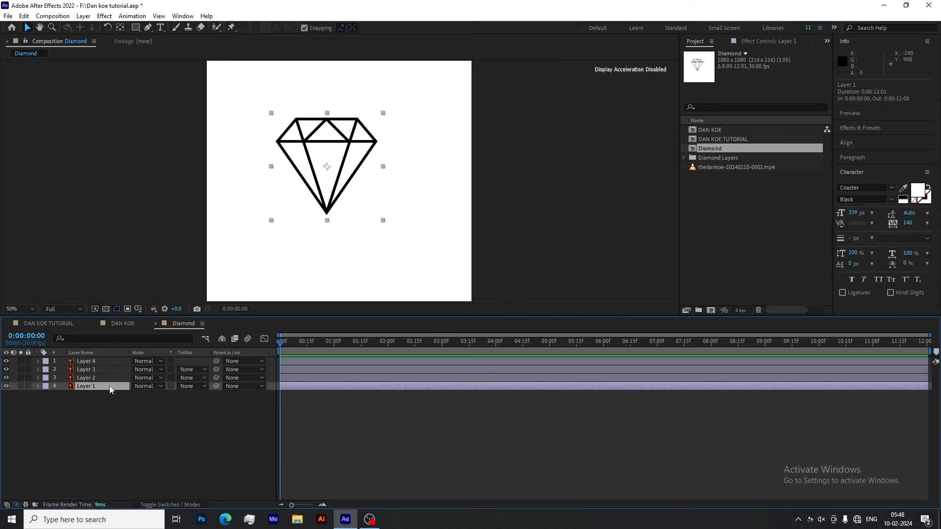
pyautogui.moveTo(101, 404); pyautogui.dragTo(118, 362)
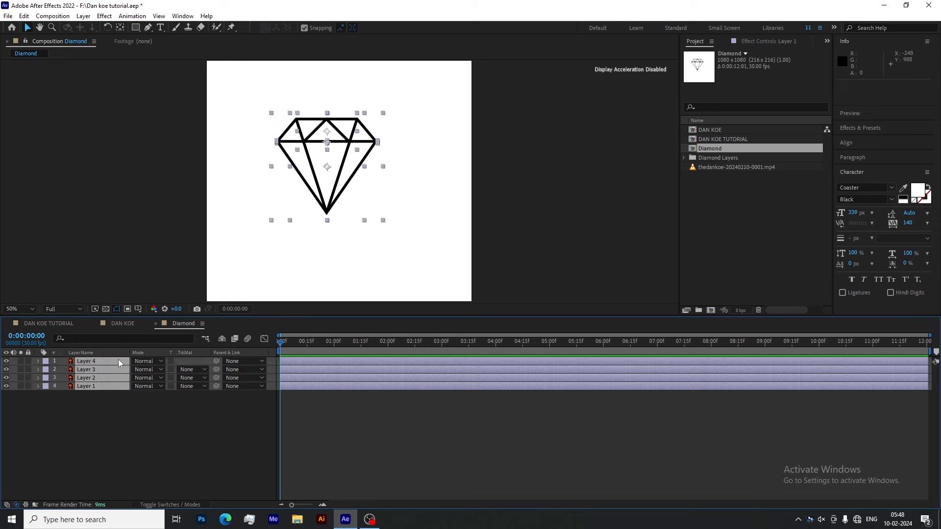
pyautogui.rightClick(122, 375)
pyautogui.moveTo(157, 300)
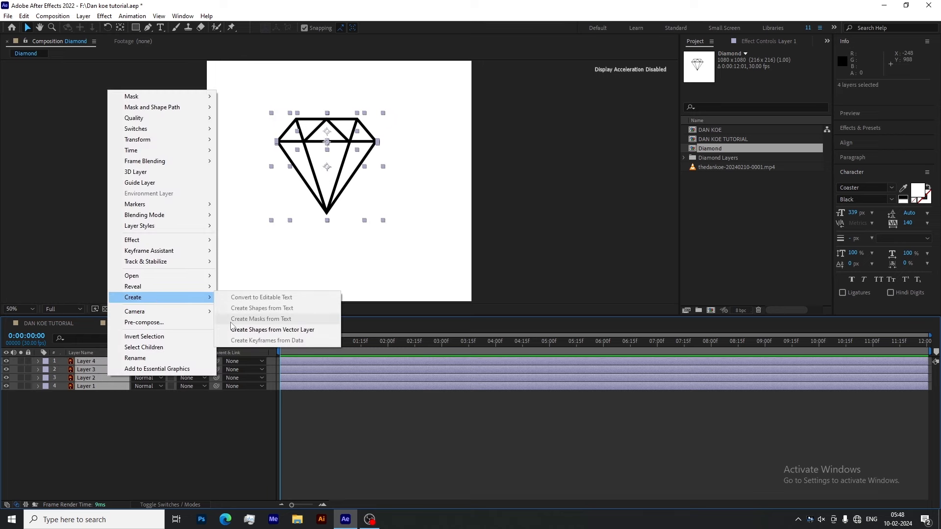
pyautogui.click(265, 329)
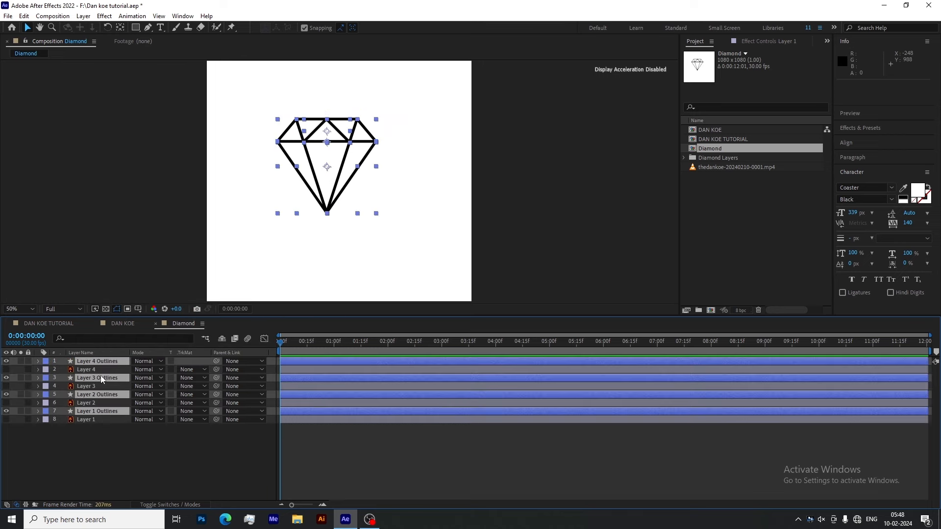
# Move the diamond's outline shape layers above the original Illustrator layers and delete the four originals.
pyautogui.moveTo(100, 377); pyautogui.dragTo(91, 368)
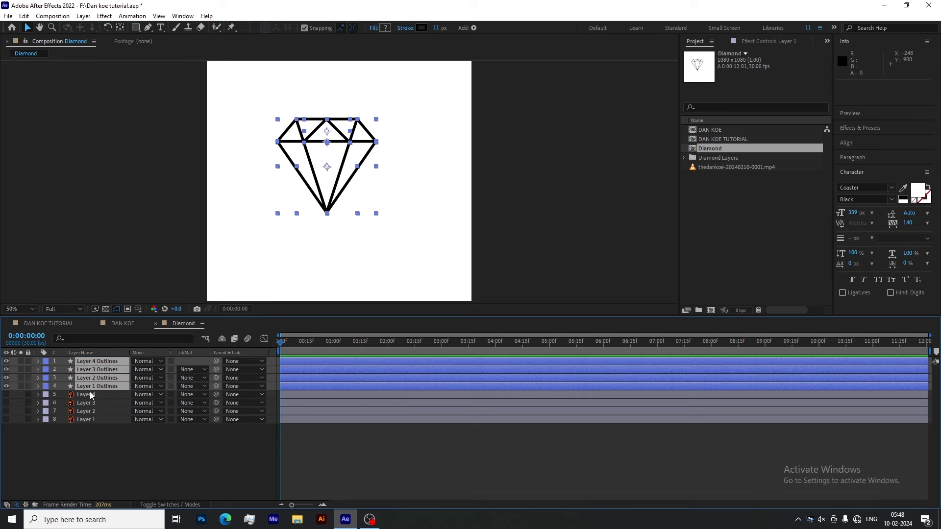
pyautogui.click(90, 395)
pyautogui.keyDown('shift'); pyautogui.click(94, 420); pyautogui.keyUp('shift')
pyautogui.press('Delete')
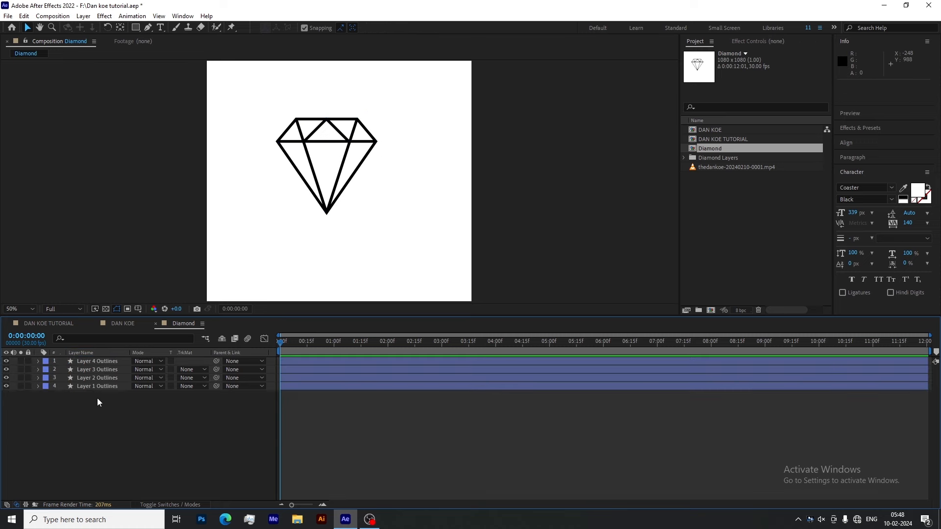
# Parent the Layer 2, Layer 3 and Layer 4 Outlines to Layer 1 Outlines.
pyautogui.click(101, 378)
pyautogui.keyDown('ctrl'); pyautogui.click(103, 369); pyautogui.keyUp('ctrl')
pyautogui.keyDown('ctrl'); pyautogui.click(105, 361); pyautogui.keyUp('ctrl')
pyautogui.press('F4')
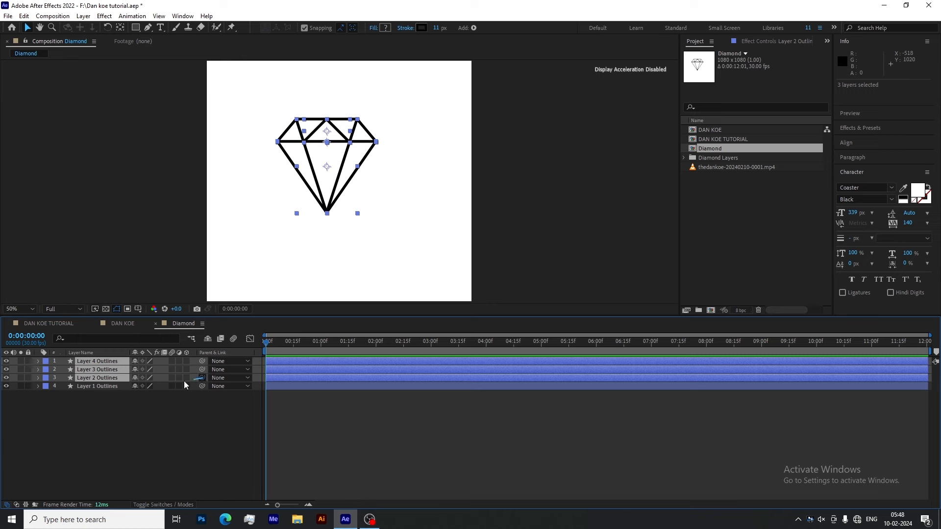
pyautogui.moveTo(201, 378); pyautogui.dragTo(93, 386)
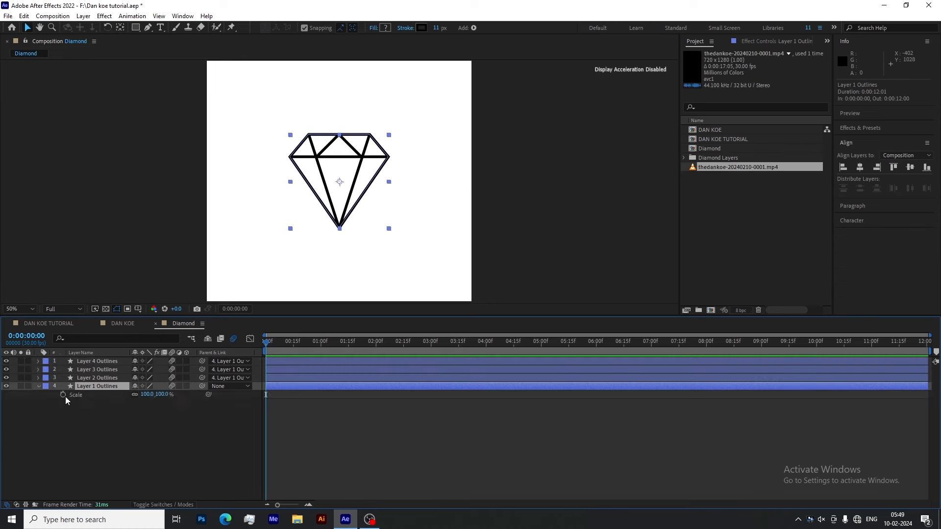
# Animate the scale of Layer 1 Outlines from 0% at the start to 100% at frame 20 and preview it.
pyautogui.click(296, 420)
pyautogui.hotkey('shift', 'pagedown')
pyautogui.hotkey('shift', 'pagedown')
pyautogui.moveTo(267, 394); pyautogui.dragTo(303, 395)
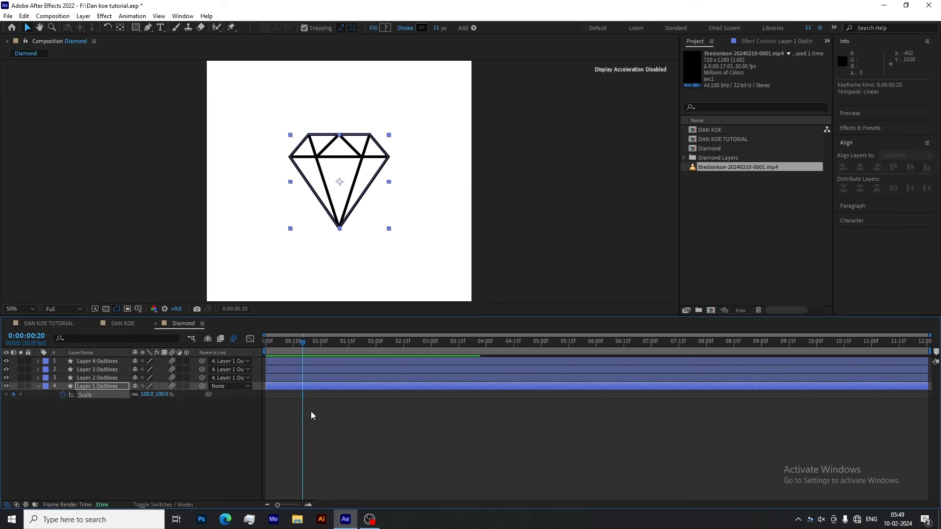
pyautogui.press('Return')
pyautogui.click(145, 421)
pyautogui.press('space')
# Easy-ease the diamond's scale keyframes, reshape the curve for a fast start and slow finish, and preview the animation.
pyautogui.click(86, 395)
pyautogui.press('F9')
pyautogui.moveTo(930, 335); pyautogui.dragTo(275, 366)
pyautogui.click(249, 339)
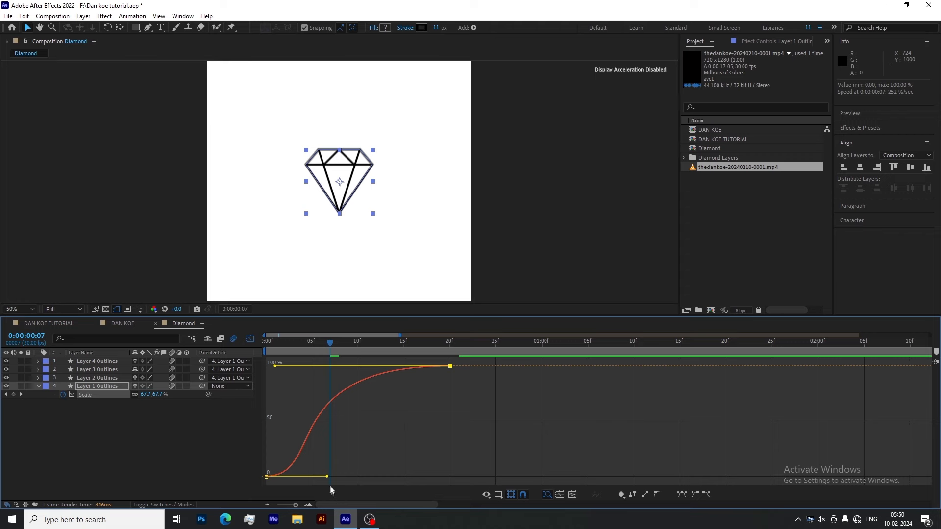
pyautogui.moveTo(324, 478); pyautogui.dragTo(267, 476)
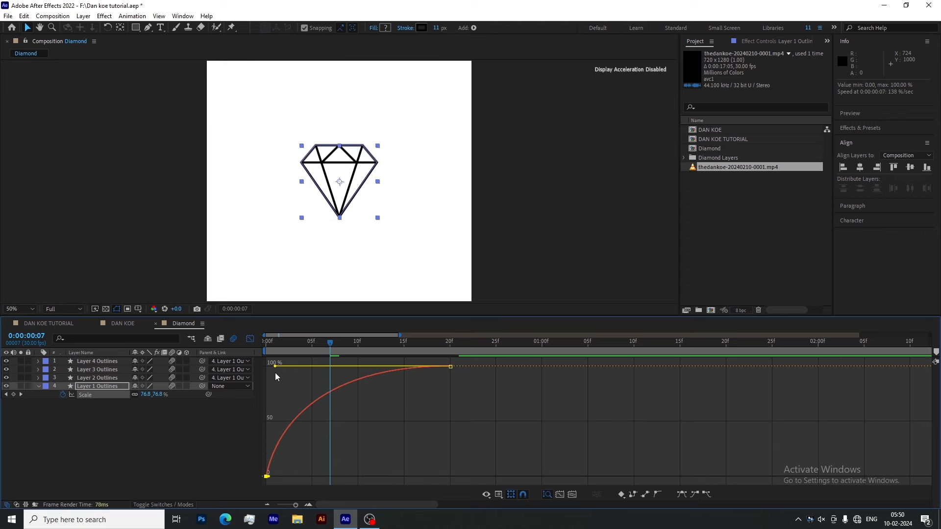
pyautogui.moveTo(273, 363)
pyautogui.mouseDown()
pyautogui.moveTo(268, 347)
pyautogui.moveTo(276, 351)
pyautogui.mouseUp()
pyautogui.press('space')
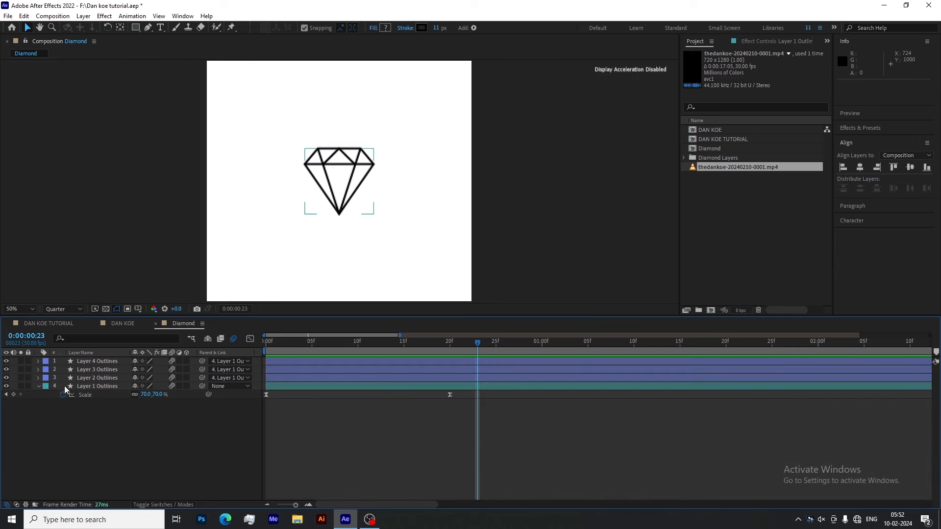
# Duplicate Layer 1 Outlines from frame 24 and animate the copy's scale from 70% to 100% and opacity from 100% to 0% by 0:00:01:05.
pyautogui.click(88, 390)
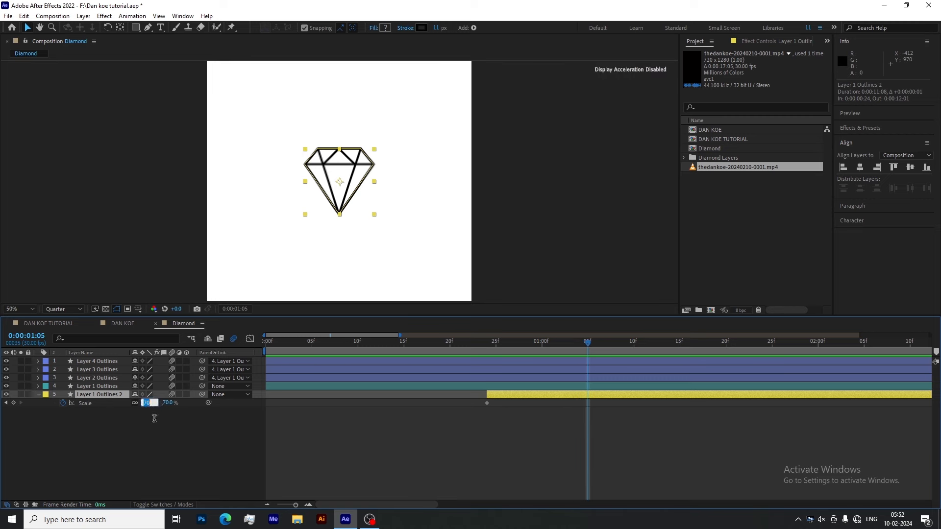
pyautogui.click(153, 421)
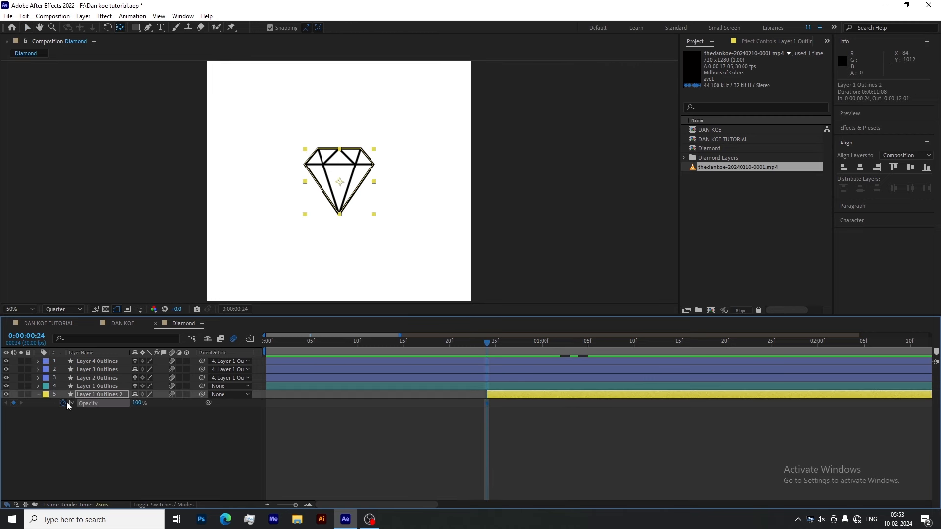
pyautogui.click(62, 403)
pyautogui.hotkey('shift', 's')
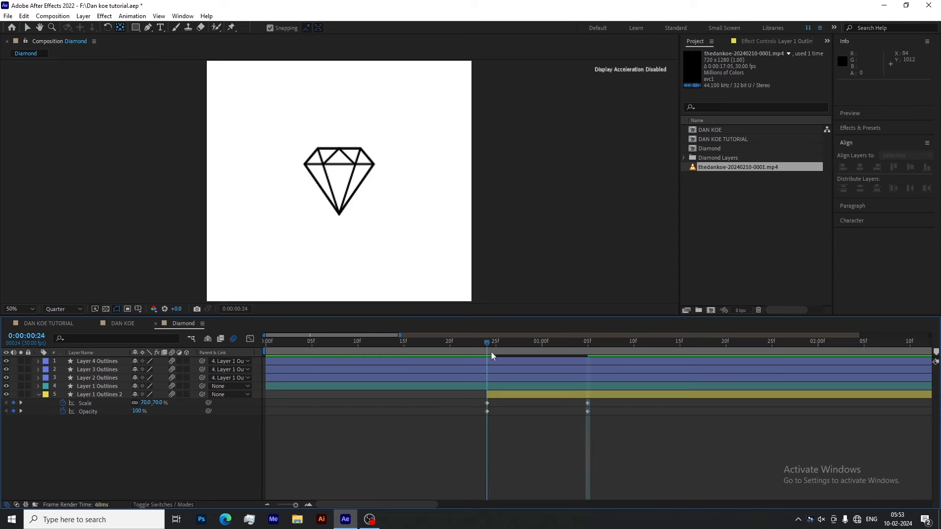
# Ease and reshape the copied outline's opacity animation and adjust its scale keyframe at 0:00:01:05.
pyautogui.moveTo(491, 356); pyautogui.dragTo(642, 391)
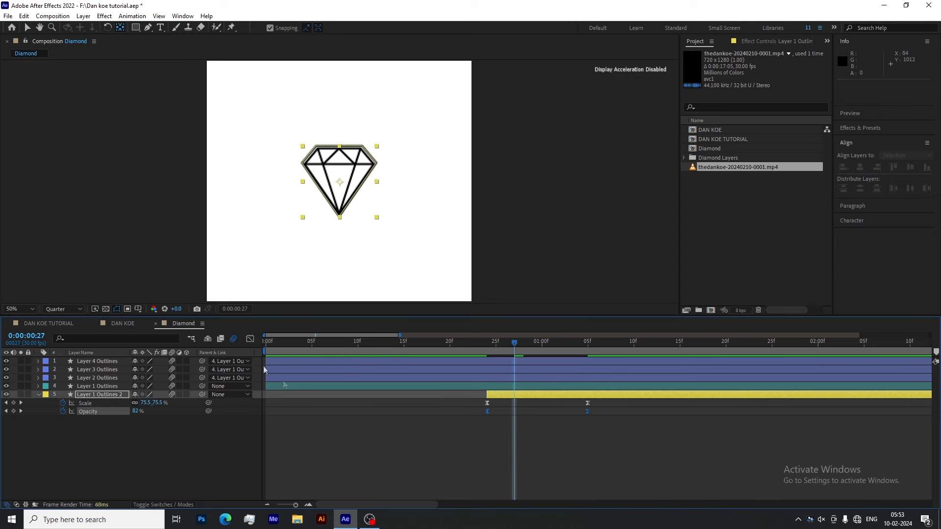
pyautogui.click(249, 339)
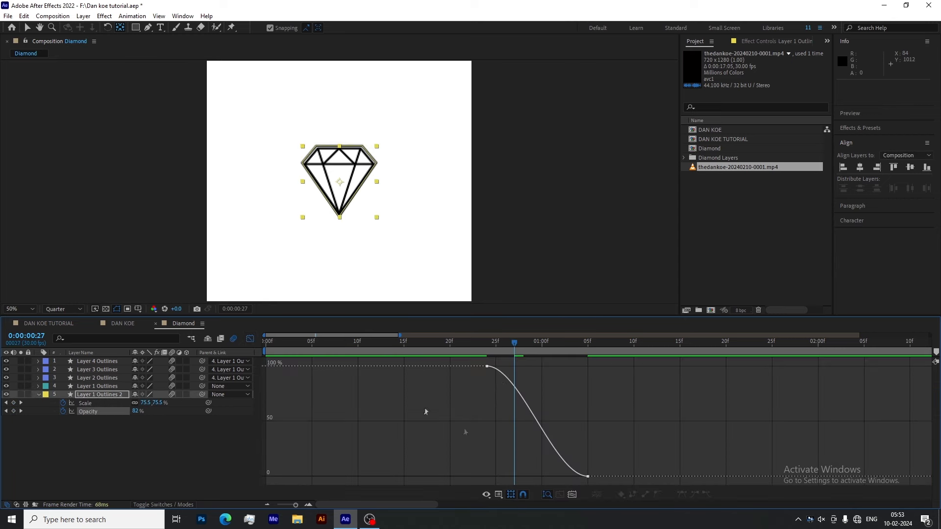
pyautogui.moveTo(472, 410); pyautogui.dragTo(589, 367)
pyautogui.rightClick(590, 366)
pyautogui.click(638, 281)
pyautogui.click(250, 339)
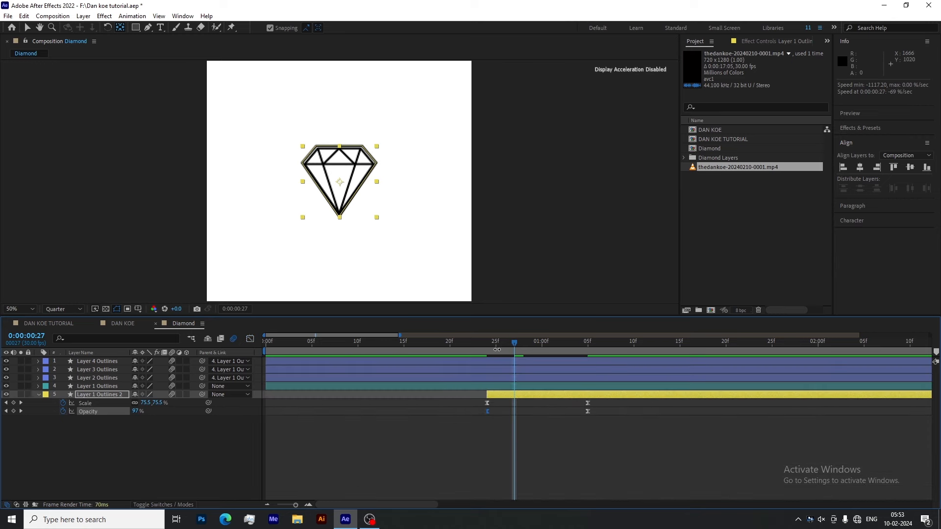
pyautogui.moveTo(486, 344); pyautogui.dragTo(587, 369)
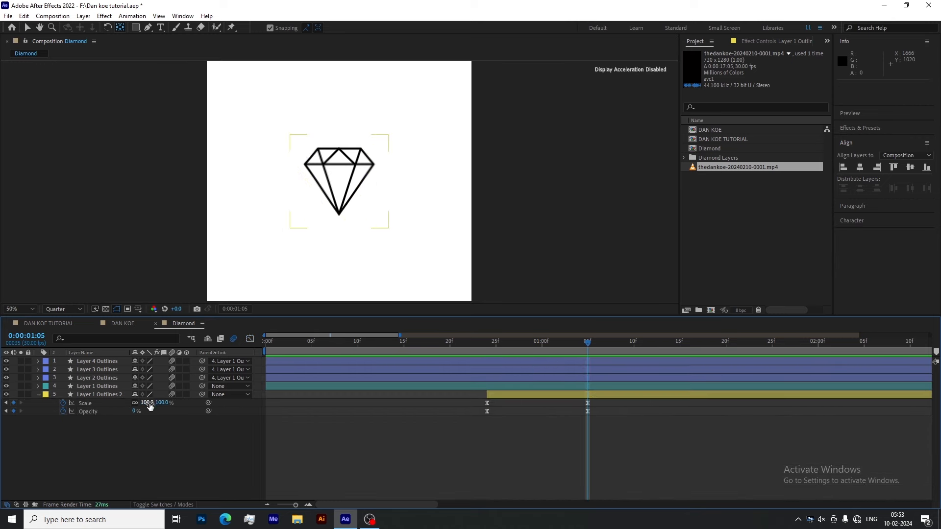
pyautogui.press('Return')
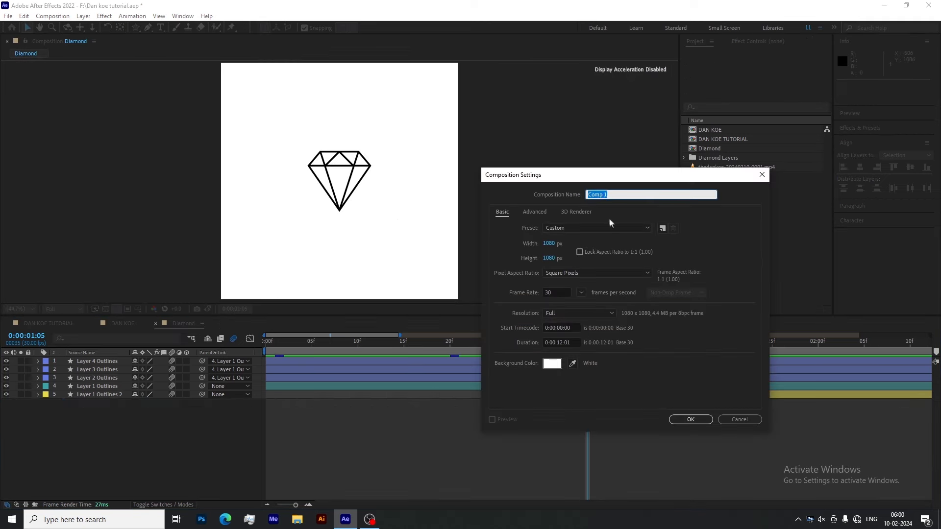
# Create a 1080 × 1080 px composition named Stars and draw a star in it with a solid black fill.
pyautogui.click(690, 419)
pyautogui.click(136, 28)
pyautogui.click(169, 72)
pyautogui.click(305, 27)
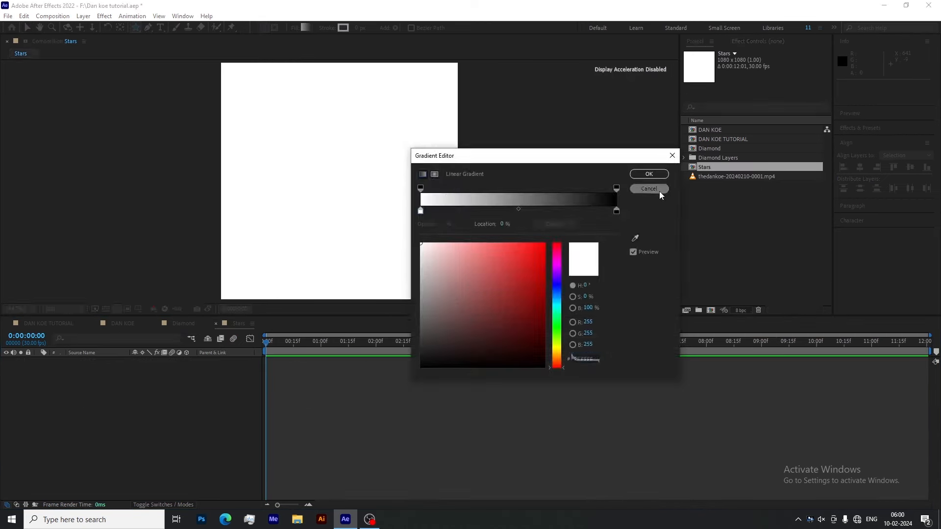
pyautogui.click(654, 190)
pyautogui.click(295, 28)
pyautogui.click(432, 232)
pyautogui.click(456, 288)
pyautogui.moveTo(268, 106); pyautogui.dragTo(339, 180)
pyautogui.click(27, 28)
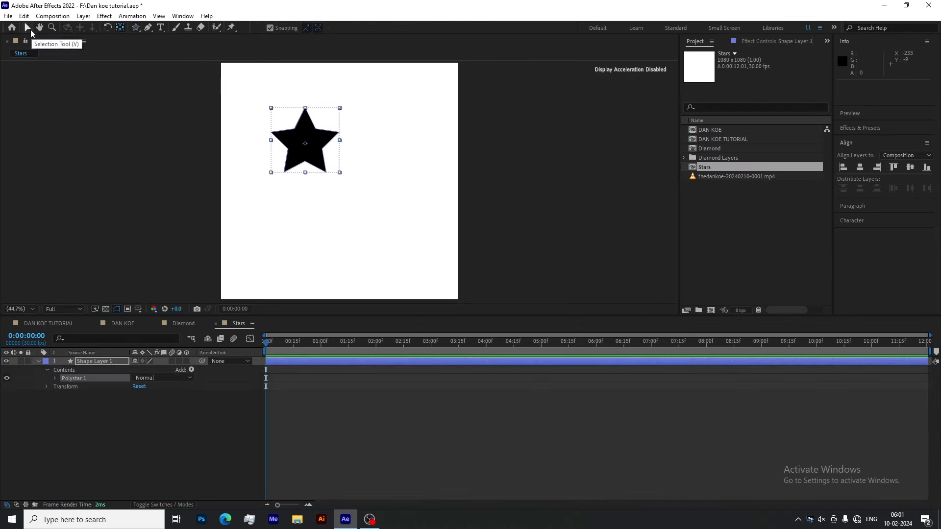
# Centre the star horizontally and vertically in the composition and deselect it.
pyautogui.click(860, 167)
pyautogui.click(910, 167)
pyautogui.click(239, 402)
# Give the star 4 points, an inner radius of 17 and an outer radius of about 110.
pyautogui.click(55, 378)
pyautogui.click(63, 386)
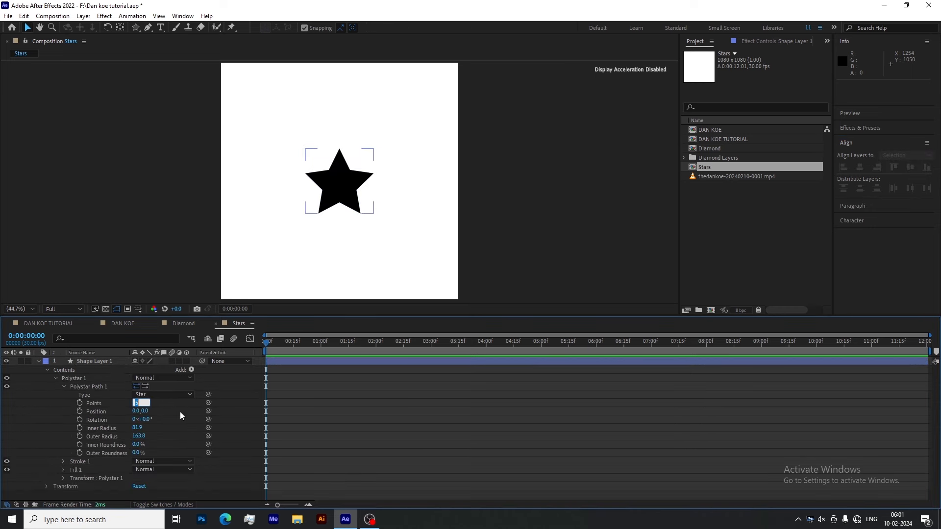
pyautogui.write('4')
pyautogui.click(139, 427)
pyautogui.press('Return')
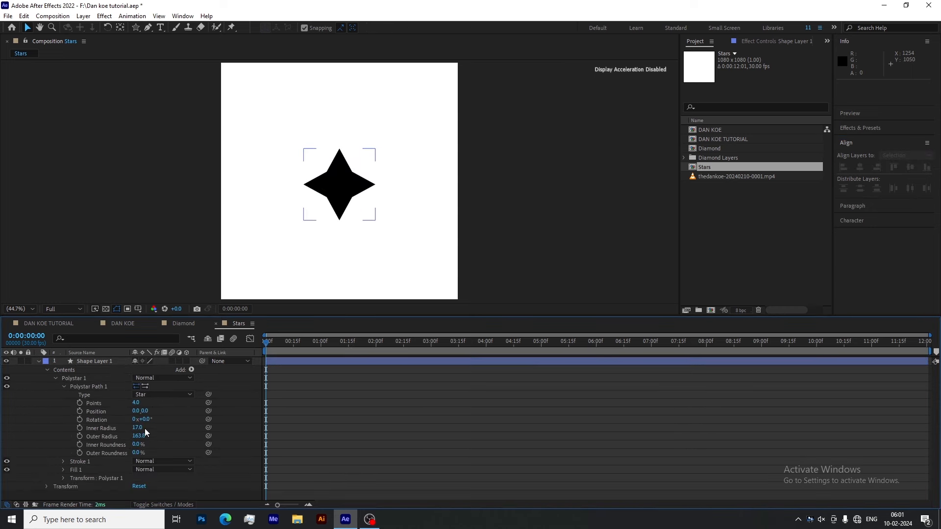
pyautogui.moveTo(141, 436); pyautogui.dragTo(131, 444)
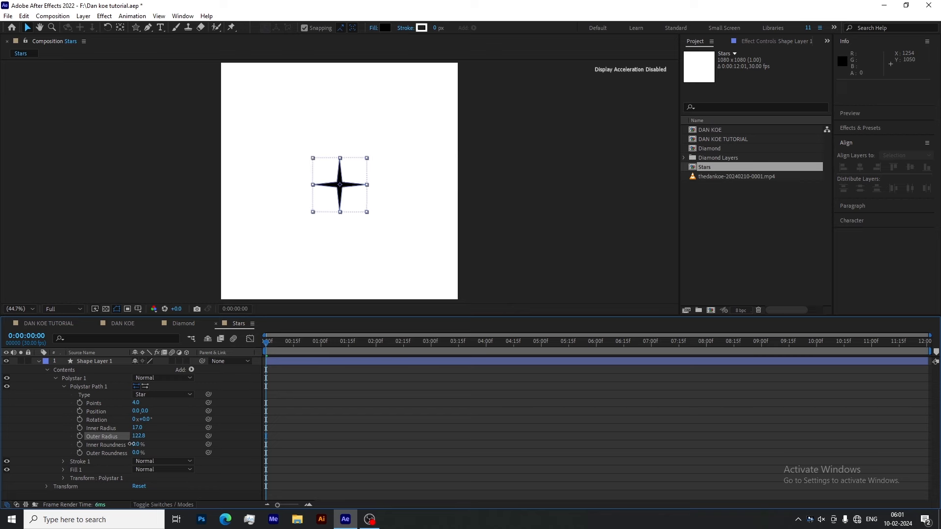
pyautogui.scroll(4, 354, 190)
pyautogui.scroll(-1, 354, 190)
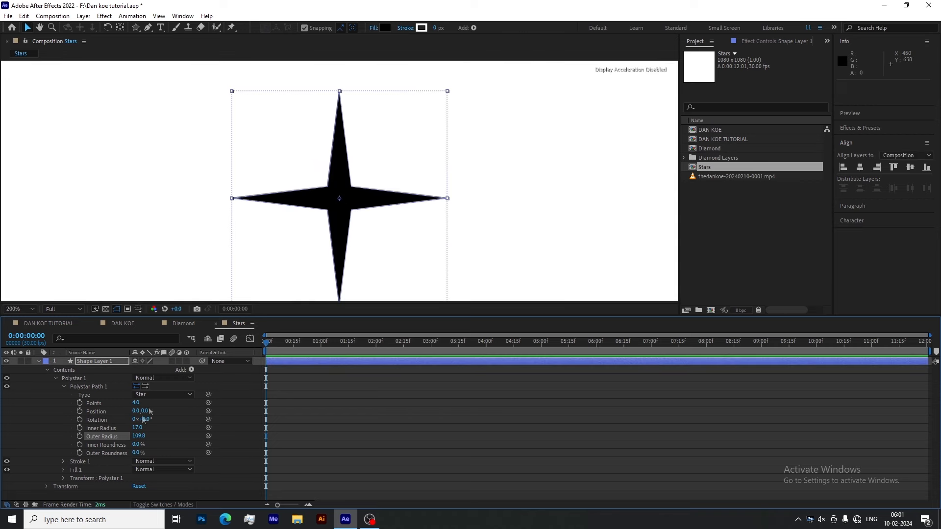
# Set the star's inner roundness to 245%, shorten its outer radius further, and collapse the layer's properties.
pyautogui.moveTo(138, 446); pyautogui.dragTo(262, 428)
pyautogui.moveTo(255, 427); pyautogui.dragTo(242, 428)
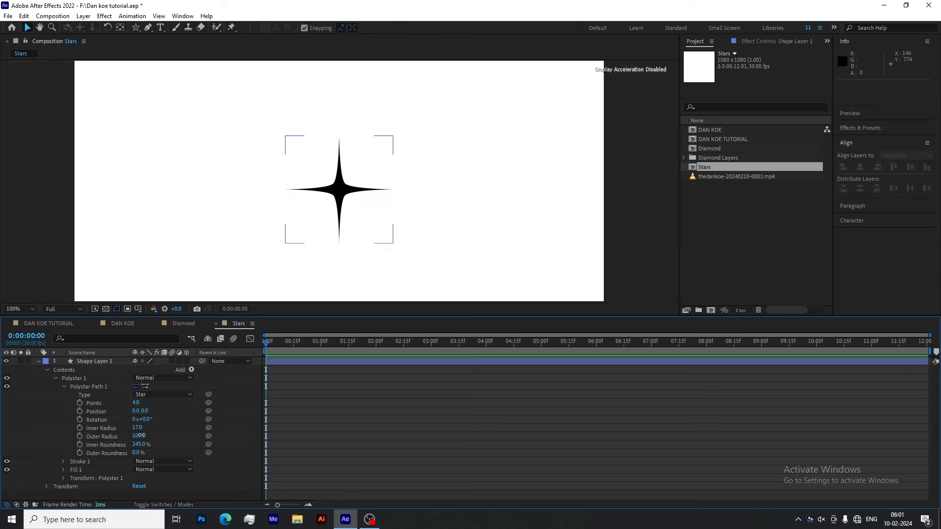
pyautogui.moveTo(142, 436)
pyautogui.mouseDown()
pyautogui.moveTo(149, 434)
pyautogui.moveTo(136, 437)
pyautogui.mouseUp()
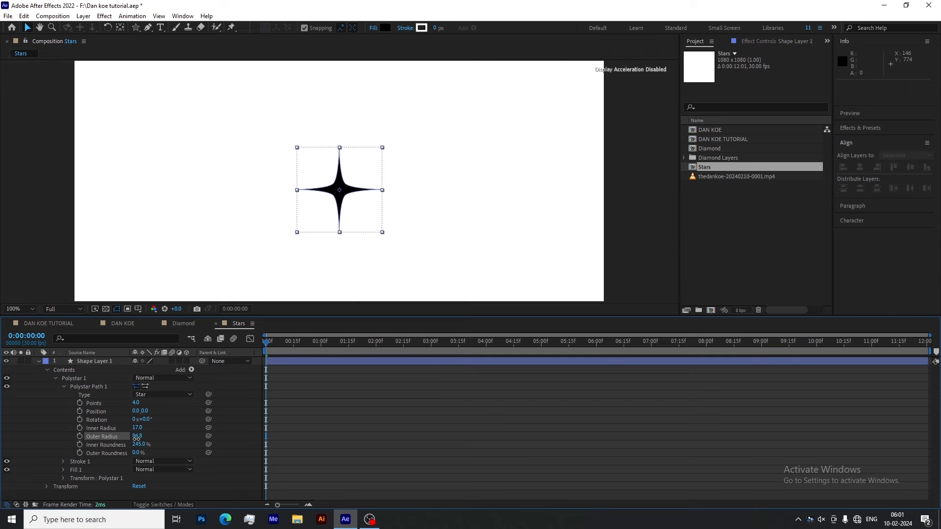
pyautogui.click(38, 362)
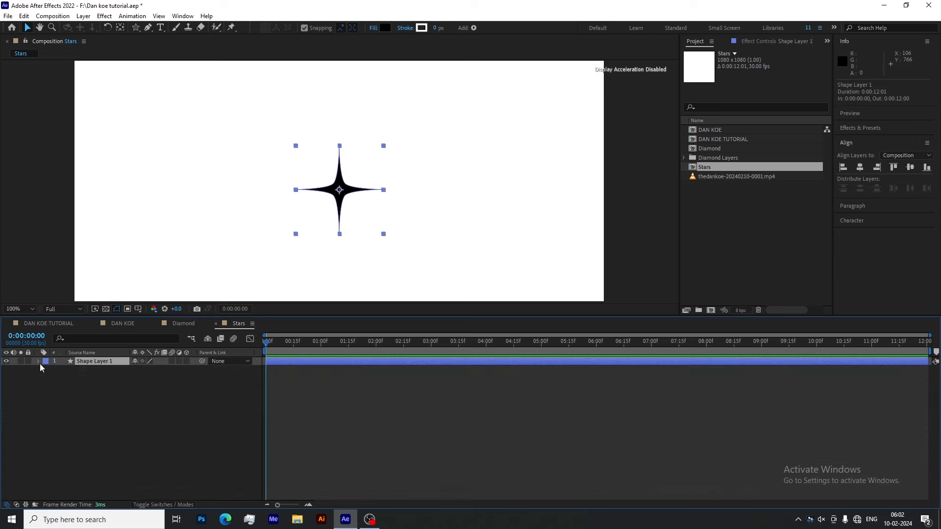
# Duplicate the star layer, hide the copy and expand the path properties of Shape Layer 1.
pyautogui.hotkey('ctrl', 'd')
pyautogui.click(39, 369)
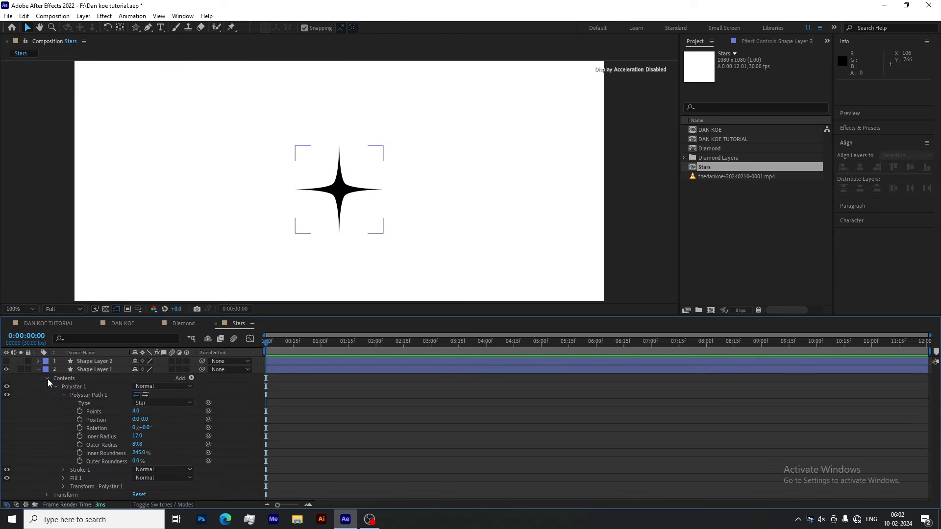
pyautogui.moveTo(140, 455); pyautogui.dragTo(161, 451)
pyautogui.moveTo(69, 451); pyautogui.dragTo(29, 451)
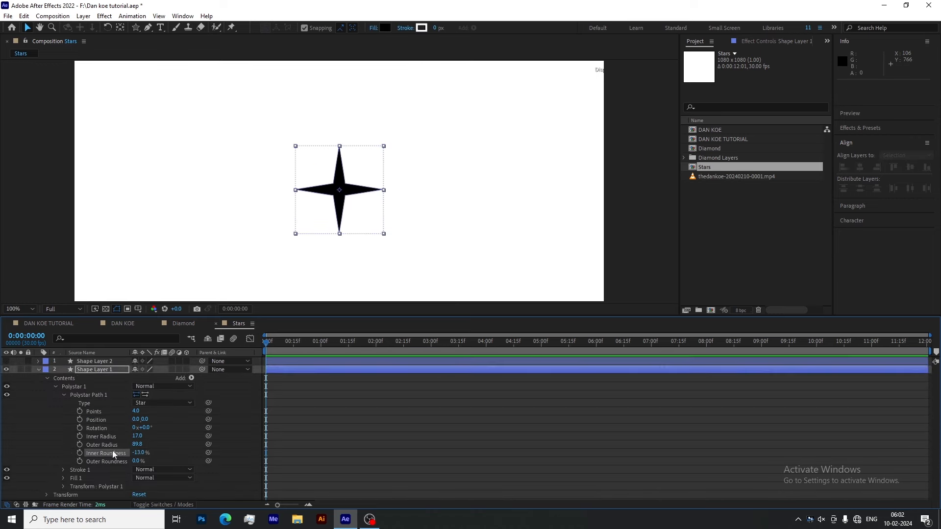
pyautogui.hotkey('ctrl', 'z')
# Lengthen the outer radius of the star on Shape Layer 1 and make Shape Layer 2 visible again.
pyautogui.moveTo(139, 445); pyautogui.dragTo(175, 450)
pyautogui.press(',')
pyautogui.press('.')
pyautogui.click(174, 449)
pyautogui.click(6, 362)
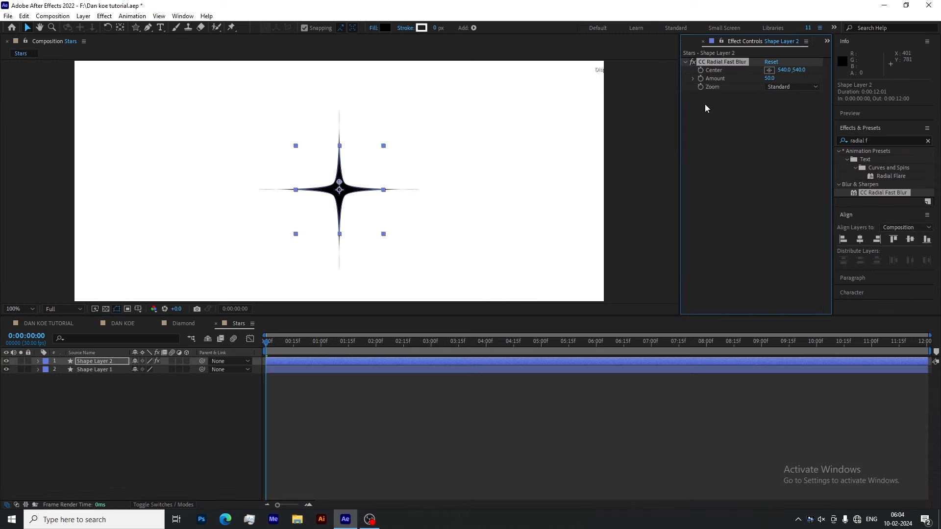
# Set the zoom of the CC Radial Fast Blur on Shape Layer 2 to Brightest.
pyautogui.click(784, 87)
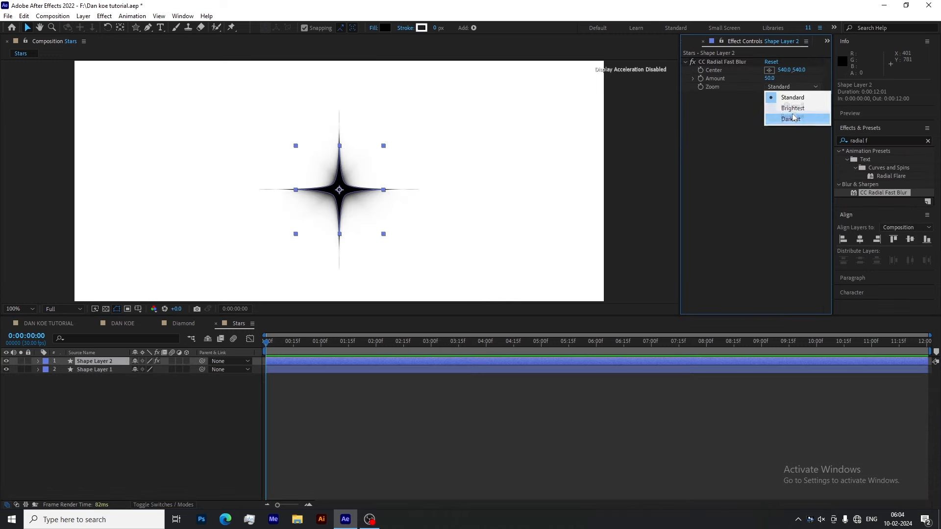
pyautogui.click(792, 113)
pyautogui.click(792, 116)
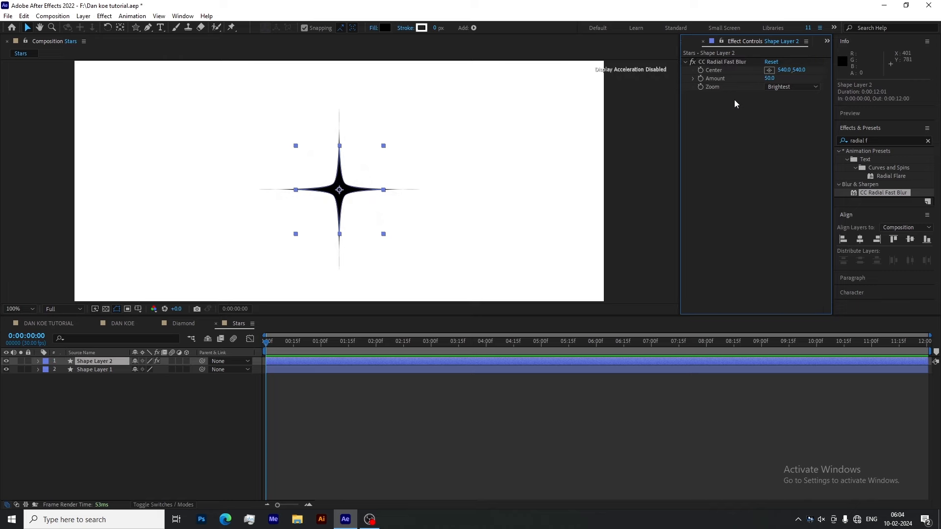
# Change the Stars composition's background to black and give both star layers a white fill.
pyautogui.rightClick(239, 323)
pyautogui.click(314, 153)
pyautogui.click(552, 363)
pyautogui.moveTo(382, 255); pyautogui.dragTo(351, 338)
pyautogui.click(574, 196)
pyautogui.click(689, 418)
pyautogui.keyDown('shift'); pyautogui.click(98, 369); pyautogui.keyUp('shift')
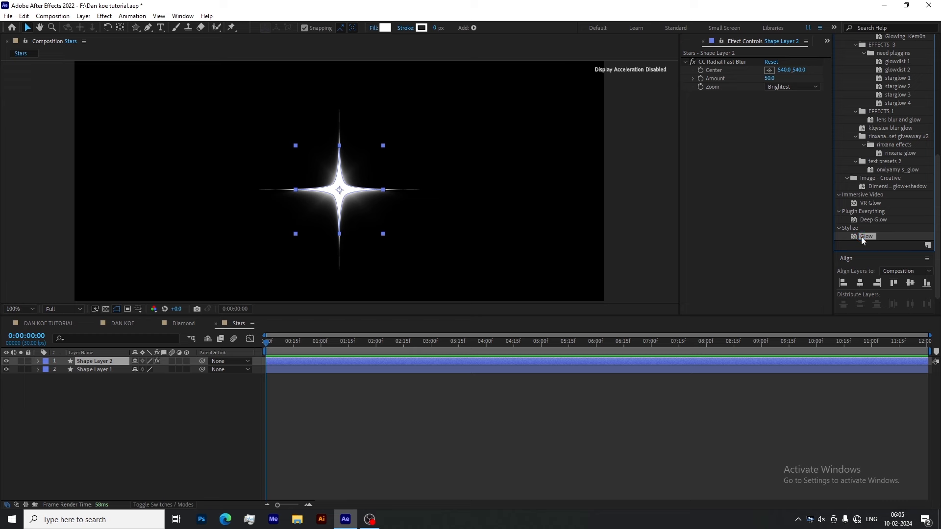
# Apply the Stylize Glow effect to both star layers, with a glow radius of 372 on Shape Layer 2.
pyautogui.doubleClick(862, 237)
pyautogui.moveTo(772, 121)
pyautogui.mouseDown()
pyautogui.moveTo(799, 126)
pyautogui.moveTo(776, 128)
pyautogui.mouseUp()
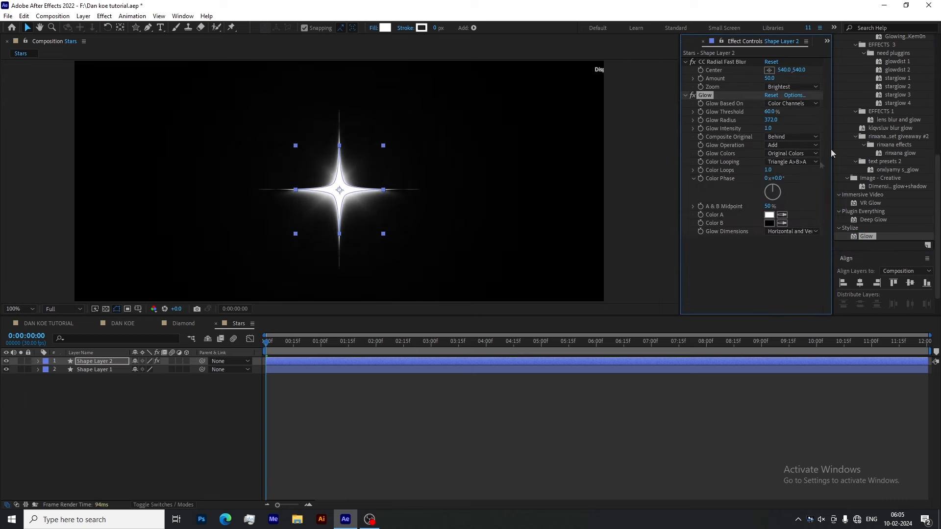
pyautogui.click(689, 396)
pyautogui.doubleClick(868, 271)
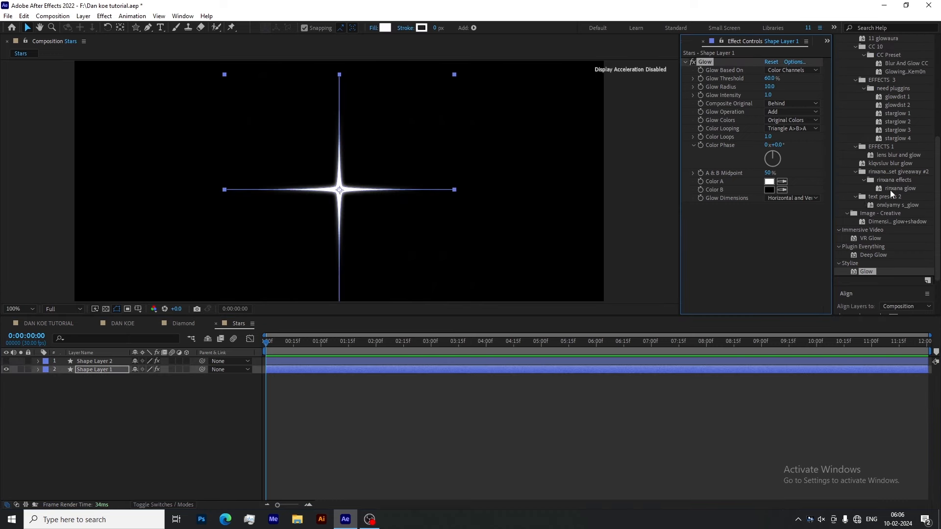
# Add a Gaussian Blur of 10 with repeated edge pixels before Shape Layer 1's Glow, and set Shape Layer 2's CC Radial Fast Blur amount to 35.
pyautogui.scroll(5, 889, 190)
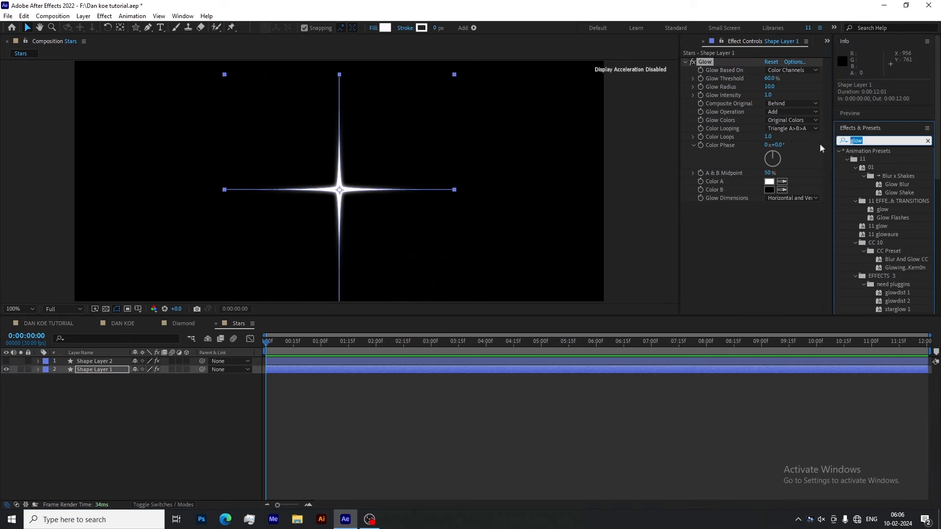
pyautogui.write('gauss')
pyautogui.click(878, 160)
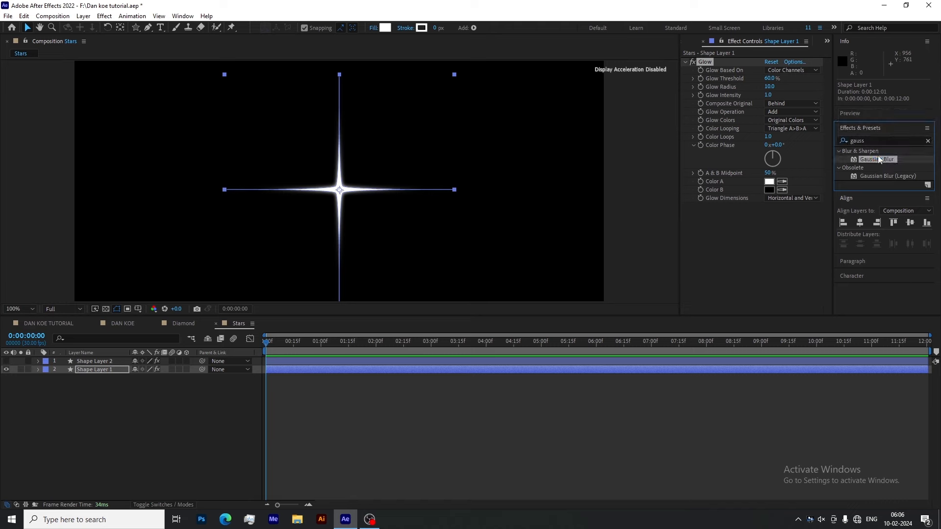
pyautogui.moveTo(877, 159); pyautogui.dragTo(760, 89)
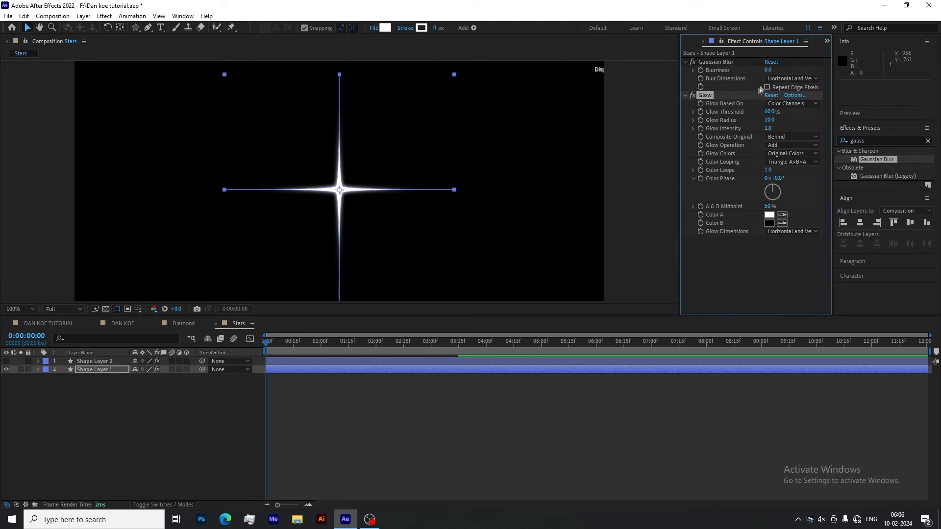
pyautogui.click(739, 269)
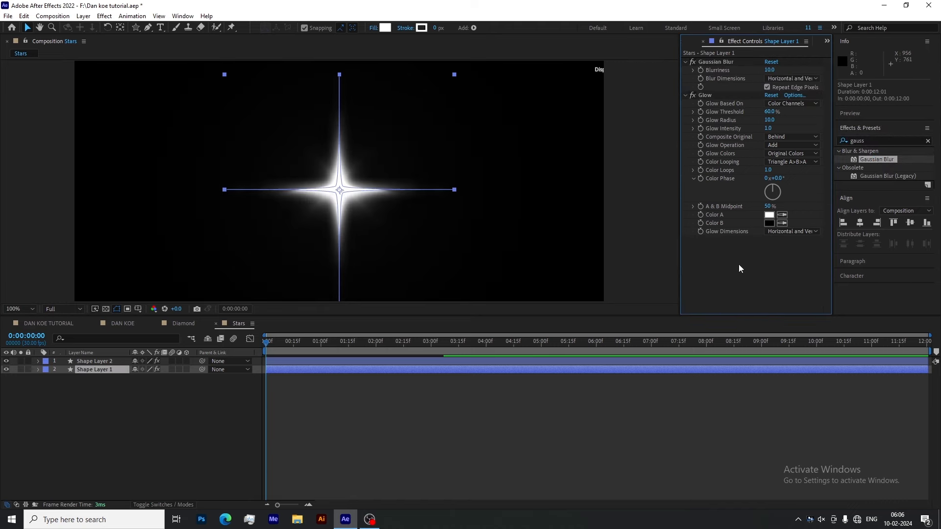
pyautogui.click(467, 468)
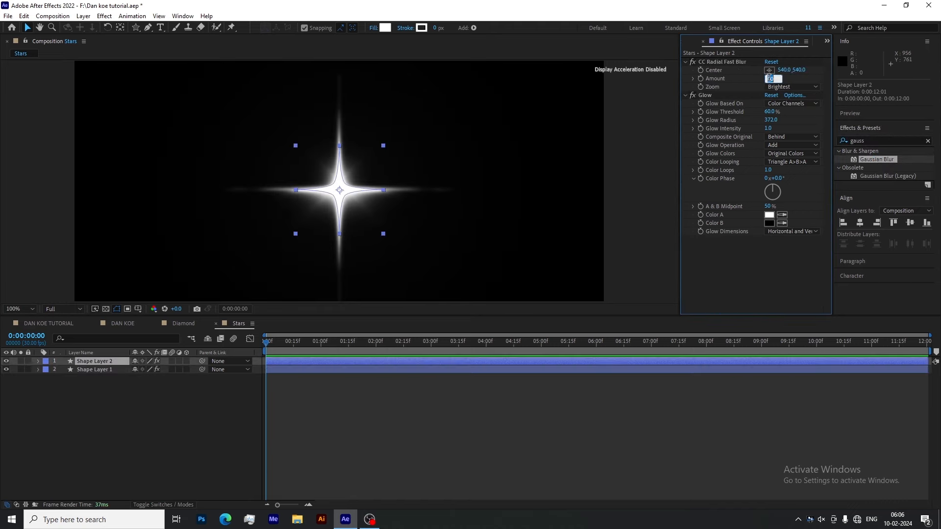
pyautogui.write('35')
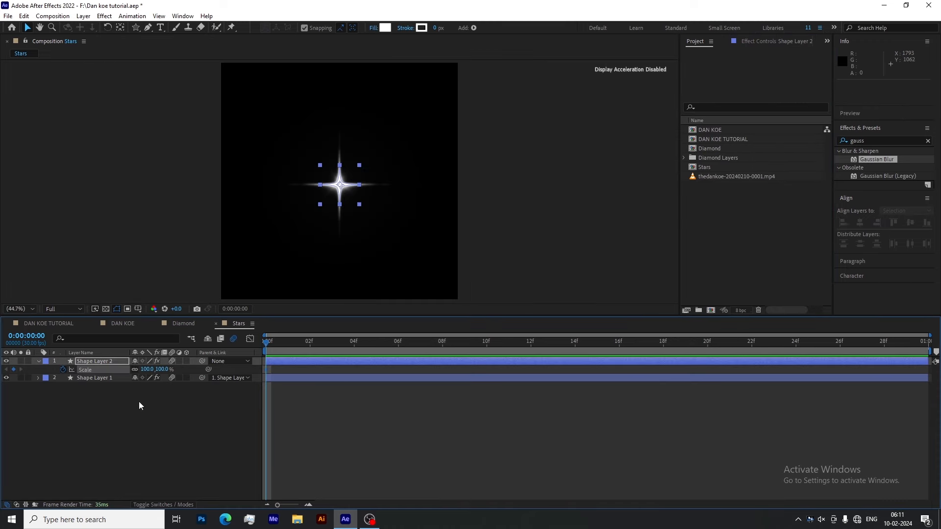
# Add 100% scale keyframes to Shape Layer 2 at frame 10, frame 20 and 0:00:01:00.
pyautogui.click(345, 414)
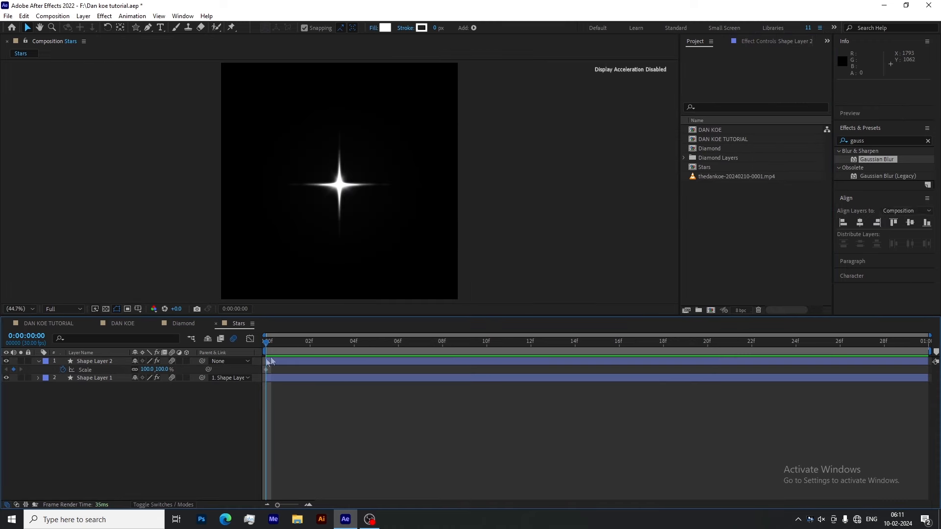
pyautogui.click(271, 362)
pyautogui.hotkey('shift', 'pagedown')
pyautogui.click(14, 370)
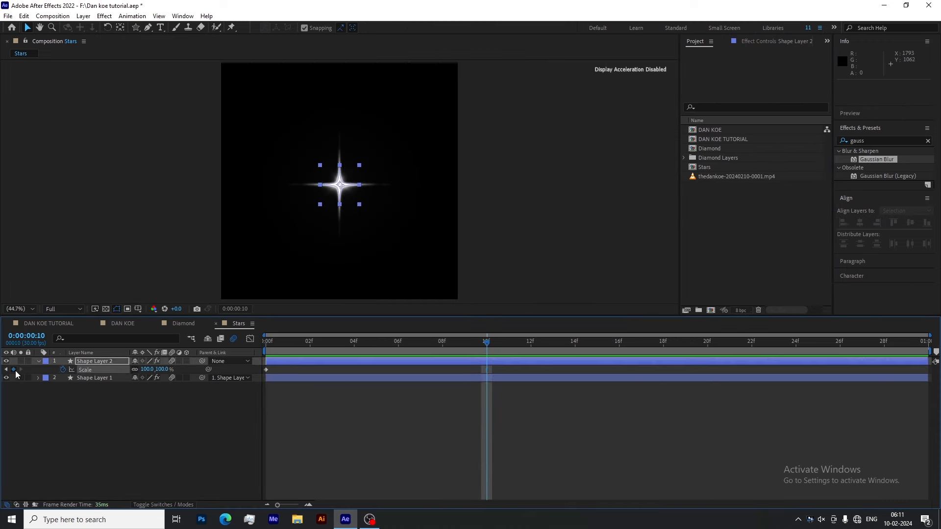
pyautogui.hotkey('shift', 'pagedown')
pyautogui.click(14, 370)
pyautogui.hotkey('shift', 'pagedown')
# Set Shape Layer 2's scale to 0% at the first frame and at 0:00:01:00.
pyautogui.hotkey('shift', 'pageup')
pyautogui.hotkey('shift', 'pageup')
pyautogui.hotkey('shift', 'pageup')
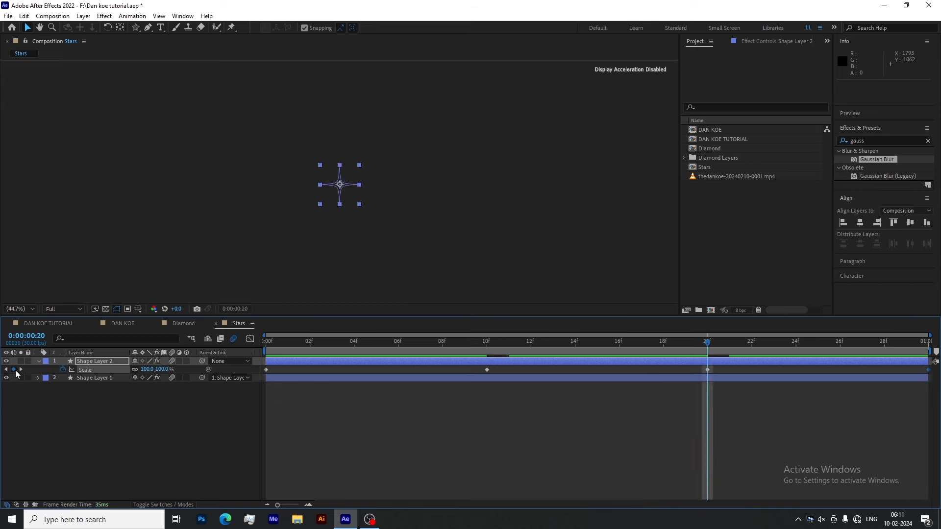
pyautogui.click(139, 418)
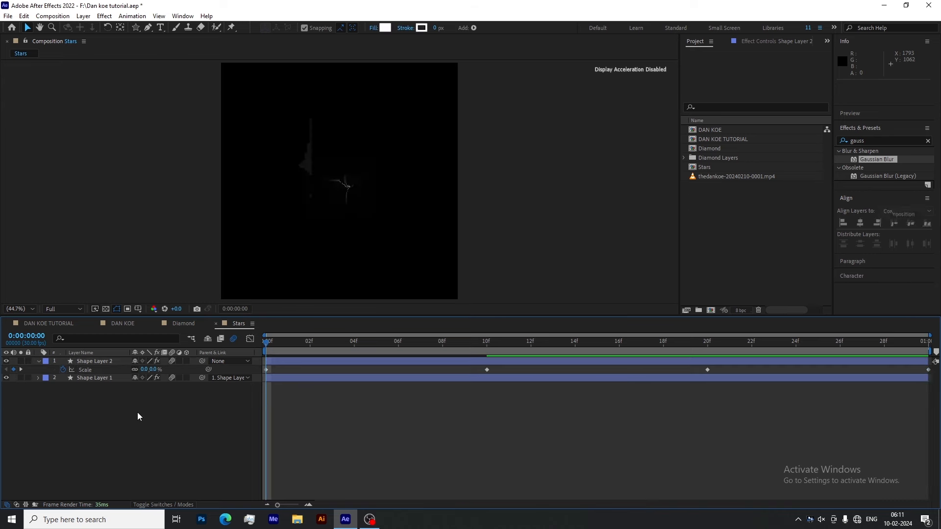
pyautogui.hotkey('shift', 'pagedown')
pyautogui.hotkey('shift', 'pagedown')
pyautogui.hotkey('shift', 'pagedown')
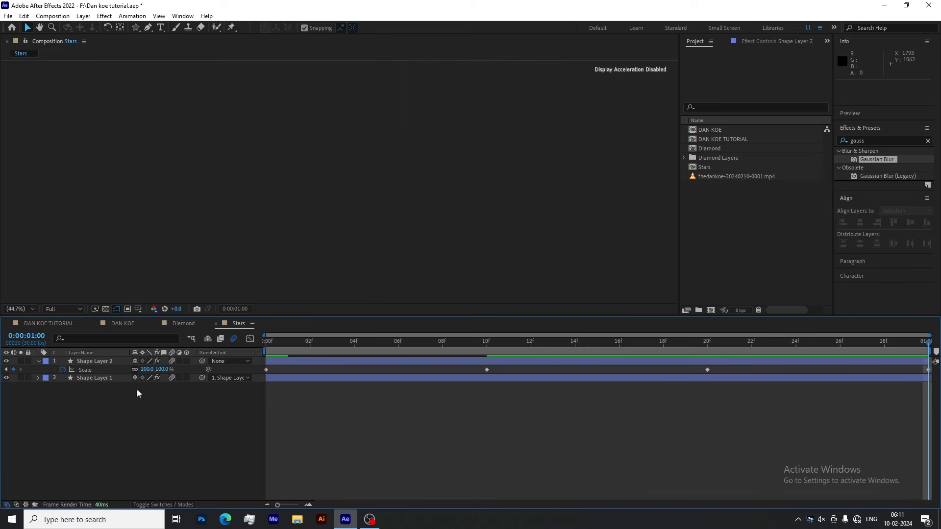
# Apply Easy Ease to all of Shape Layer 2's scale keyframes and compress the star animation to 15 frames.
pyautogui.click(112, 370)
pyautogui.press('F9')
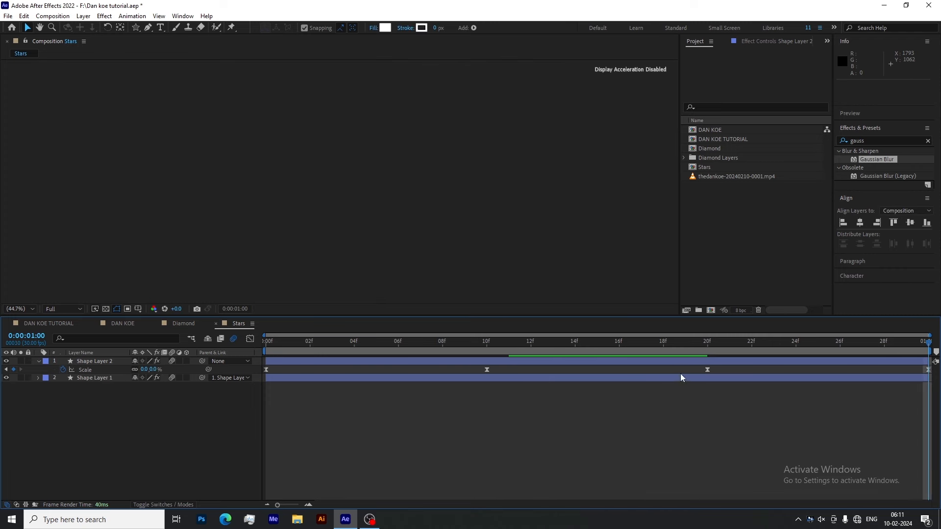
pyautogui.click(172, 371)
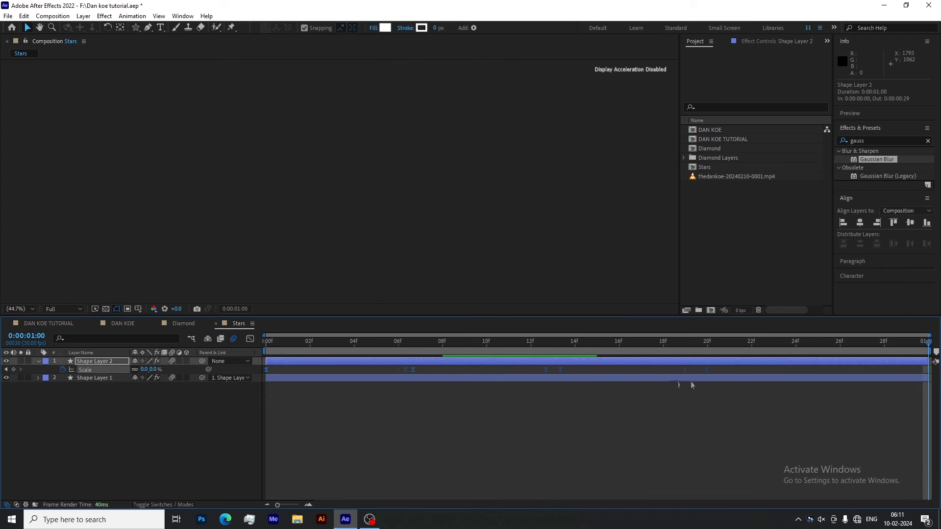
pyautogui.click(577, 353)
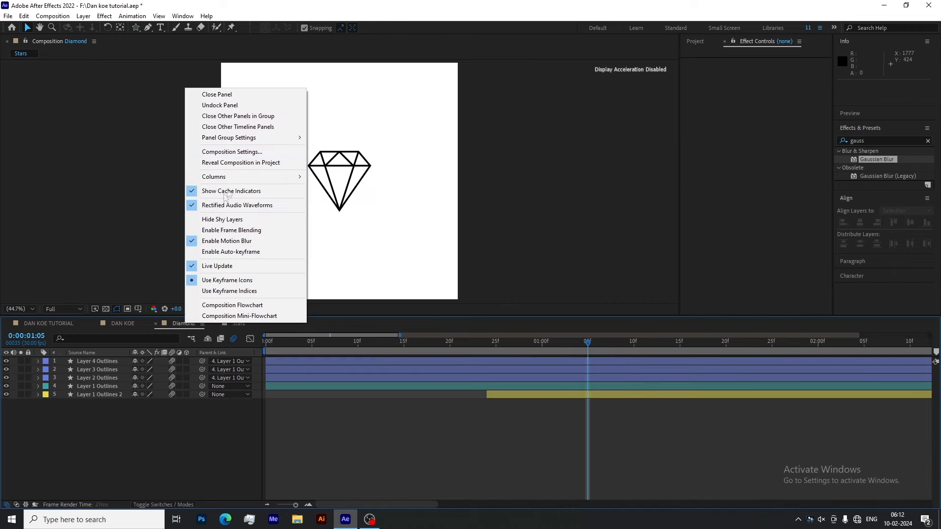
# Change the Diamond composition's background colour from white to black.
pyautogui.click(216, 154)
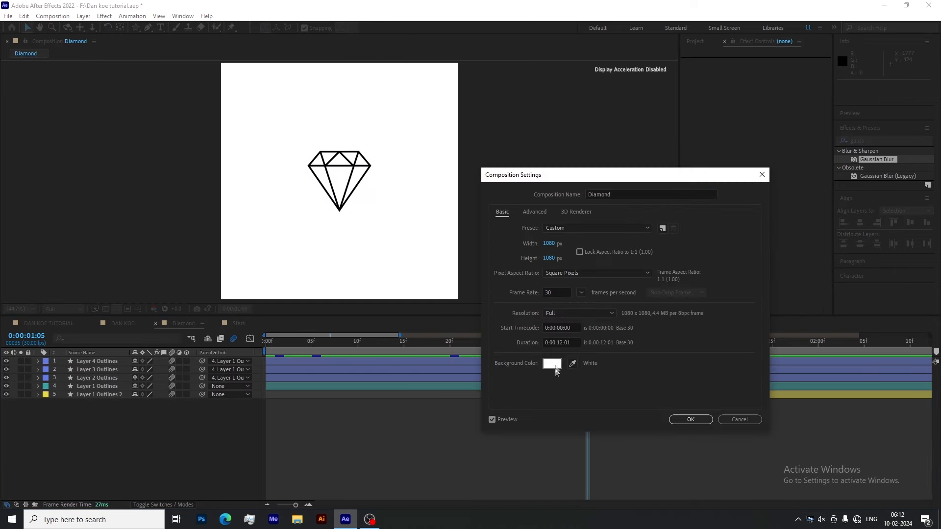
pyautogui.click(552, 363)
pyautogui.click(680, 190)
pyautogui.click(691, 419)
# Add an adjustment layer above the diamond layers and give its Fill effect a white colour.
pyautogui.rightClick(105, 406)
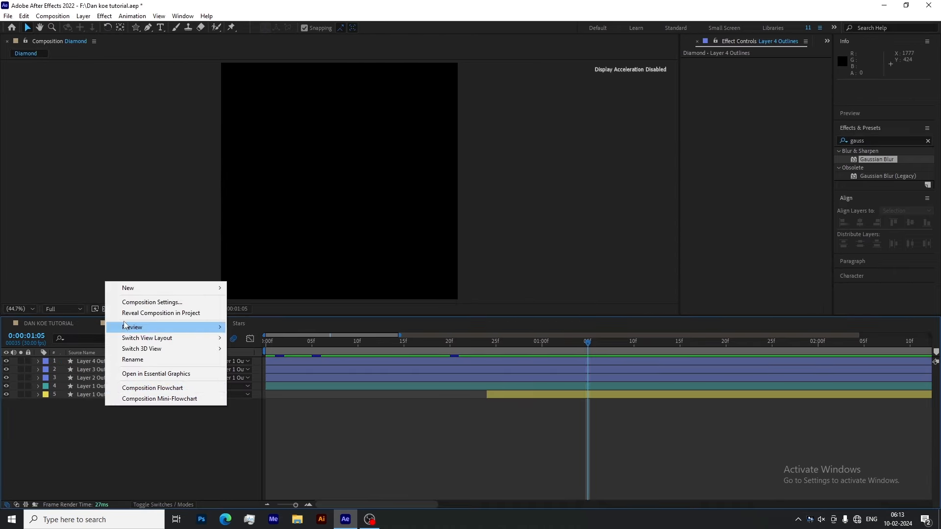
pyautogui.moveTo(162, 288)
pyautogui.click(288, 365)
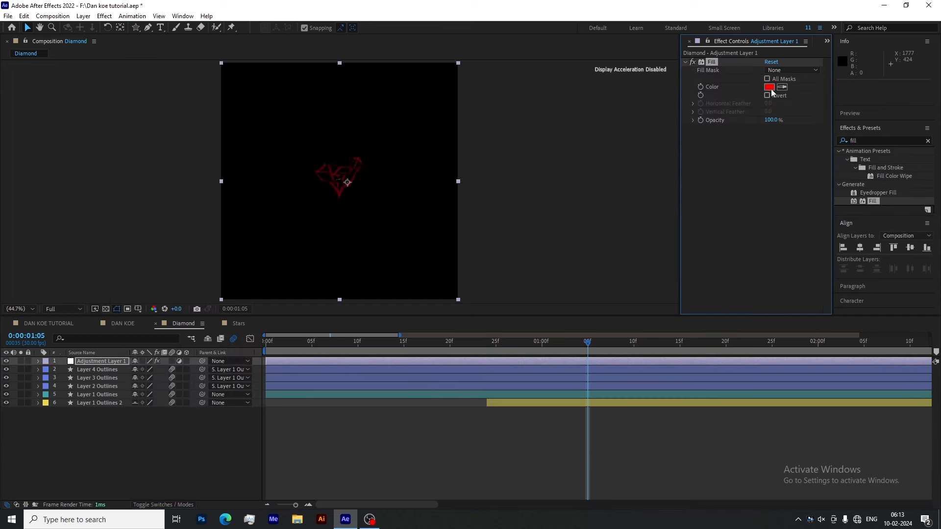
pyautogui.click(769, 86)
pyautogui.moveTo(532, 199); pyautogui.dragTo(458, 189)
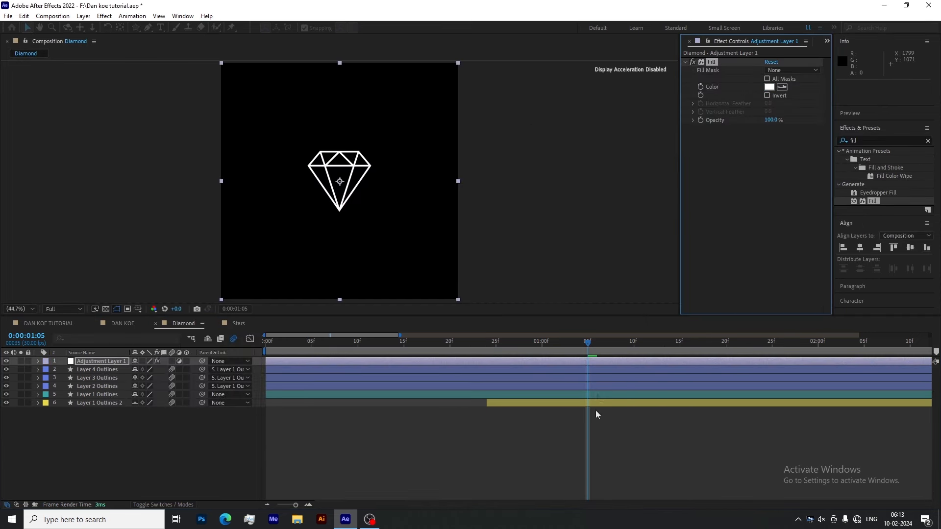
# Add a Glow to the adjustment layer with radius 91, intensity 5.1 and A & B Colors, and lower its threshold.
pyautogui.doubleClick(867, 232)
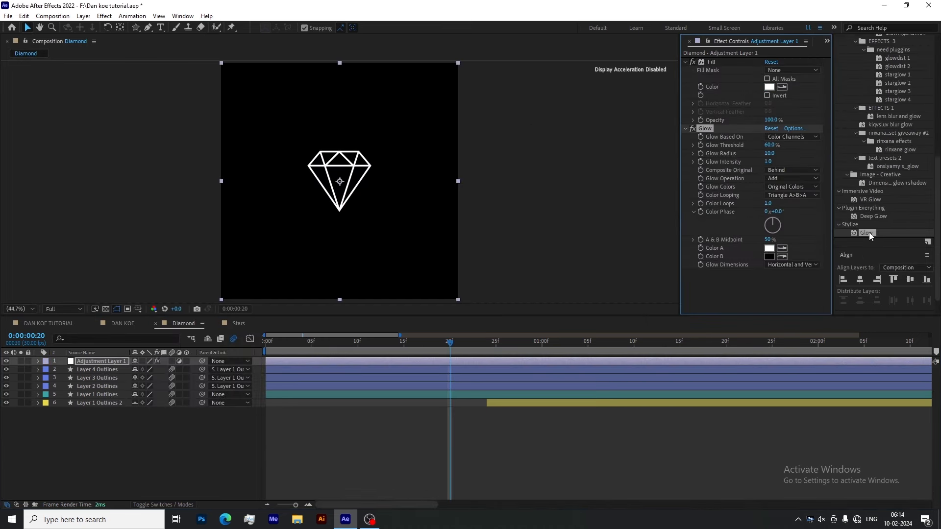
pyautogui.moveTo(769, 153)
pyautogui.mouseDown()
pyautogui.moveTo(853, 161)
pyautogui.moveTo(785, 158)
pyautogui.mouseUp()
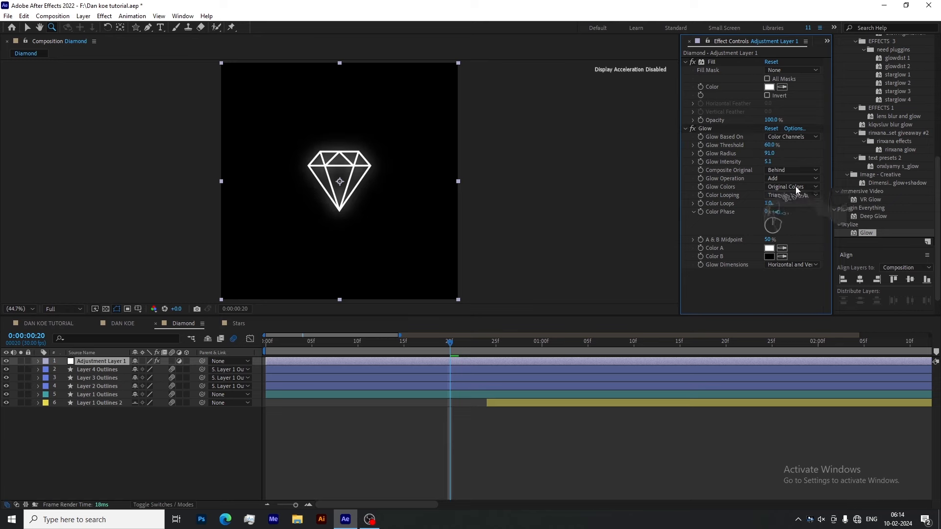
pyautogui.click(791, 186)
pyautogui.click(794, 209)
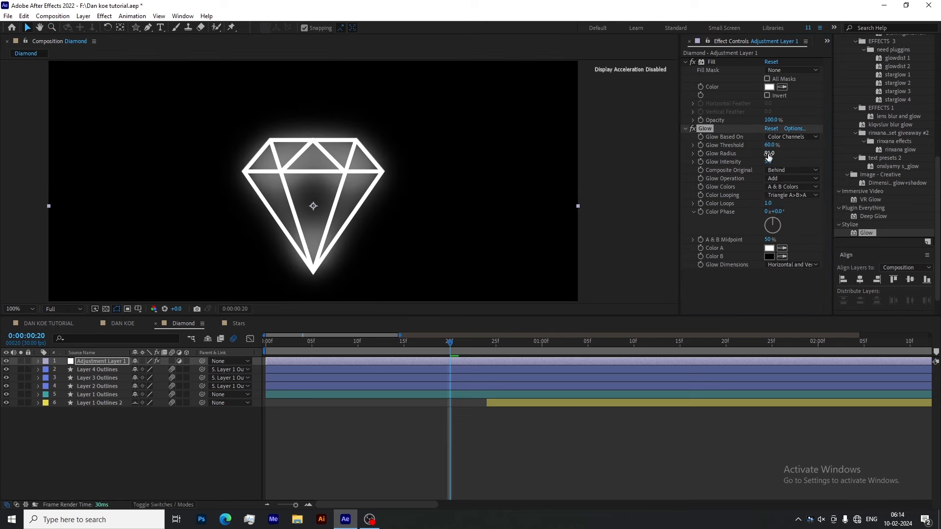
pyautogui.moveTo(770, 145); pyautogui.dragTo(730, 146)
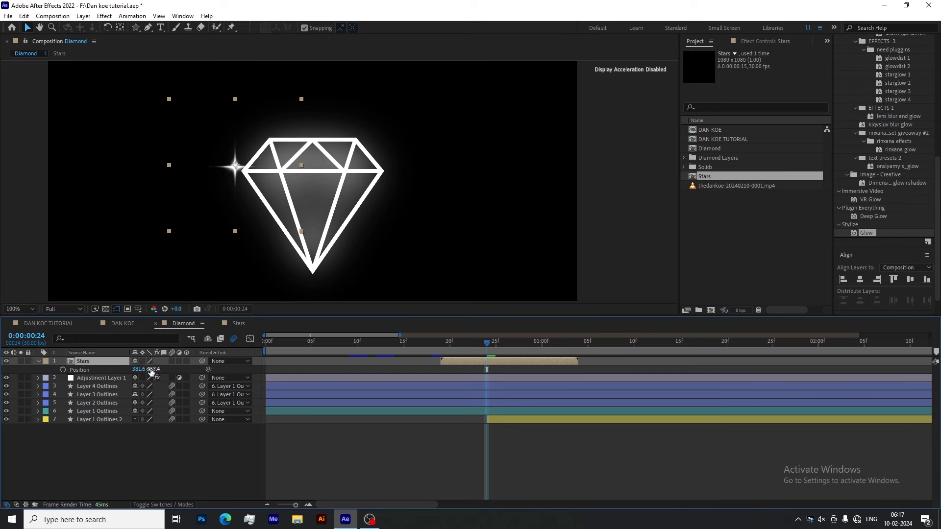
# Place the Stars layer beside the diamond at 22% scale and time-stretch it to a factor of 50.
pyautogui.moveTo(150, 370); pyautogui.dragTo(148, 369)
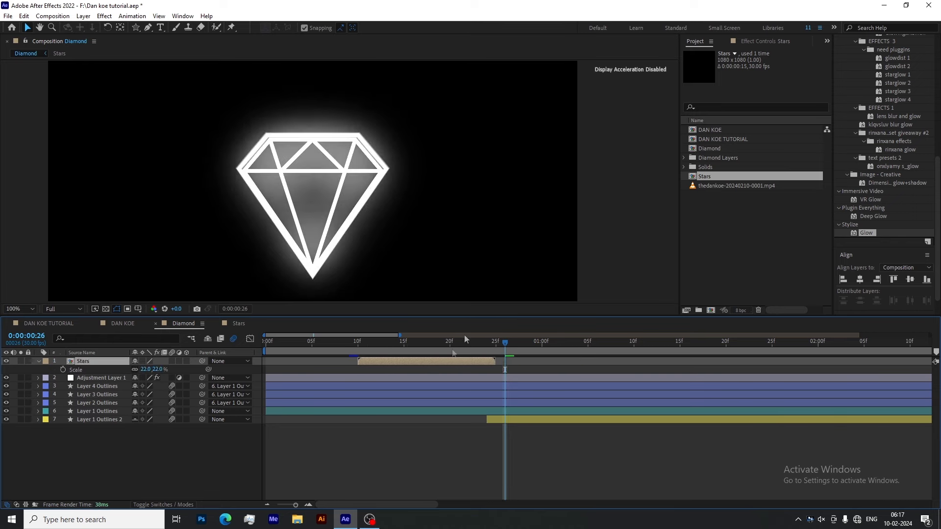
pyautogui.rightClick(414, 361)
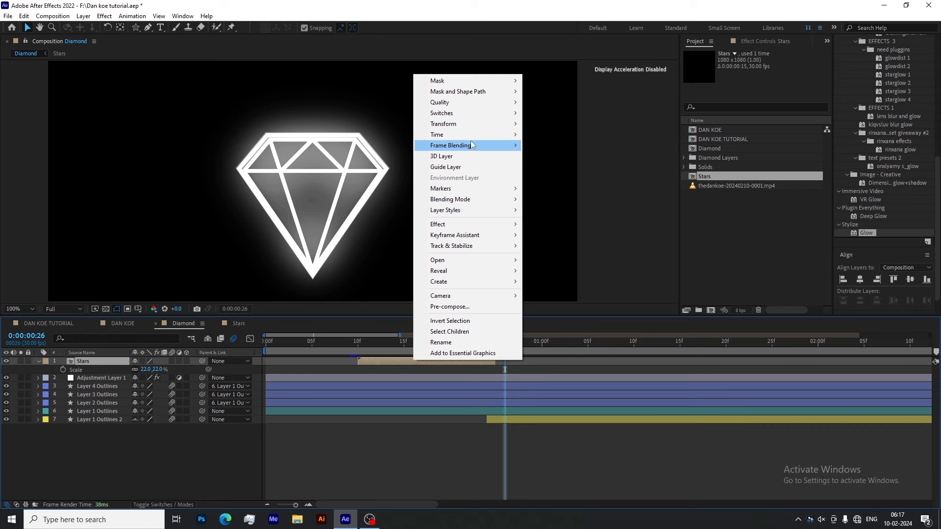
pyautogui.moveTo(474, 136)
pyautogui.click(554, 156)
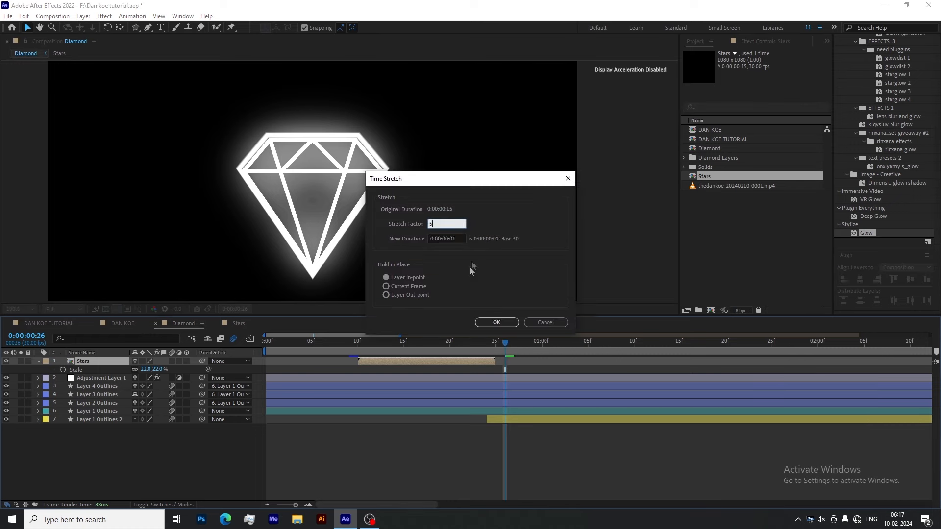
pyautogui.write('50')
pyautogui.click(489, 321)
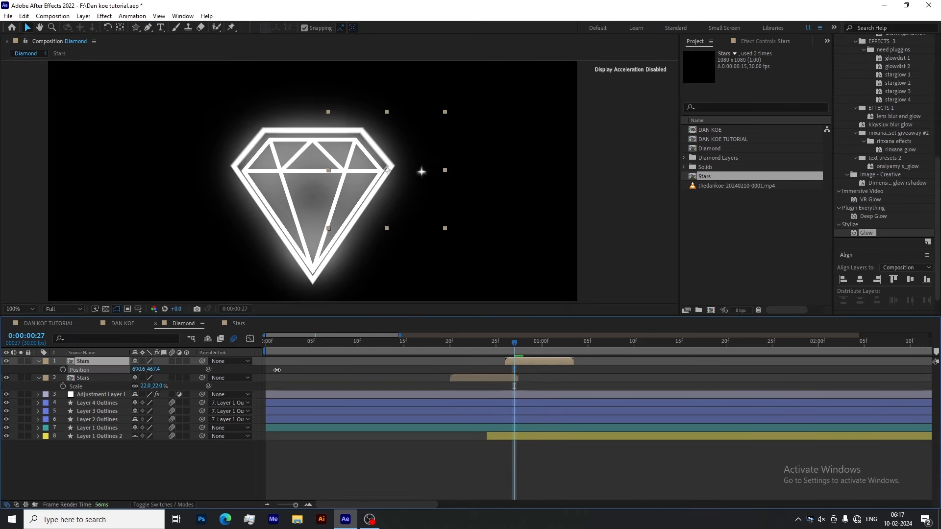
# Duplicate the Stars layer repeatedly, start each copy a few frames after the previous one, and move each copy to a different edge of the diamond.
pyautogui.press('pagedown')
pyautogui.press('pagedown')
pyautogui.press('pagedown')
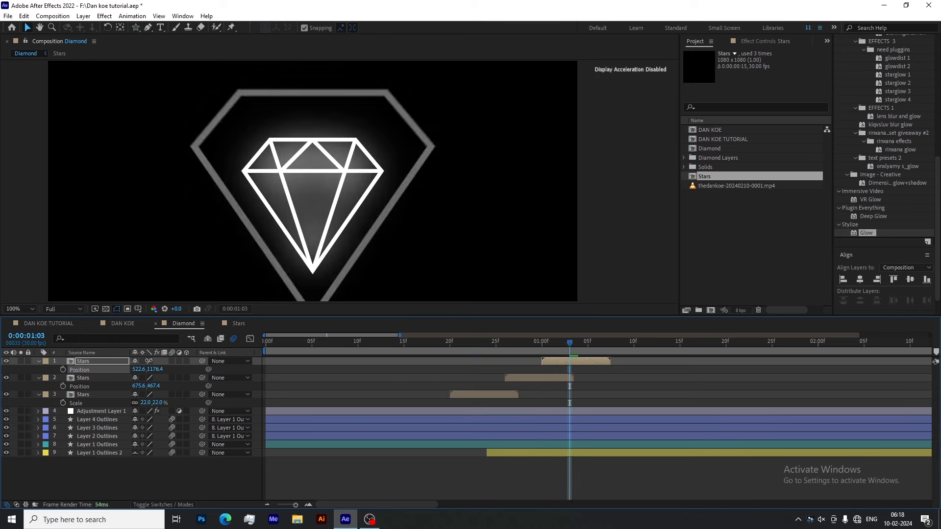
pyautogui.press('Delete')
pyautogui.hotkey('ctrl', 'd')
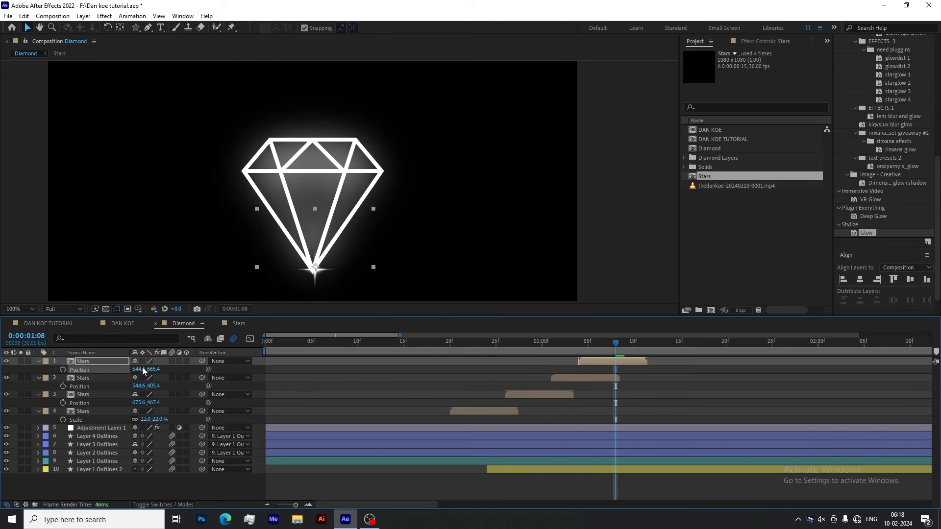
pyautogui.hotkey('ctrl', 'd')
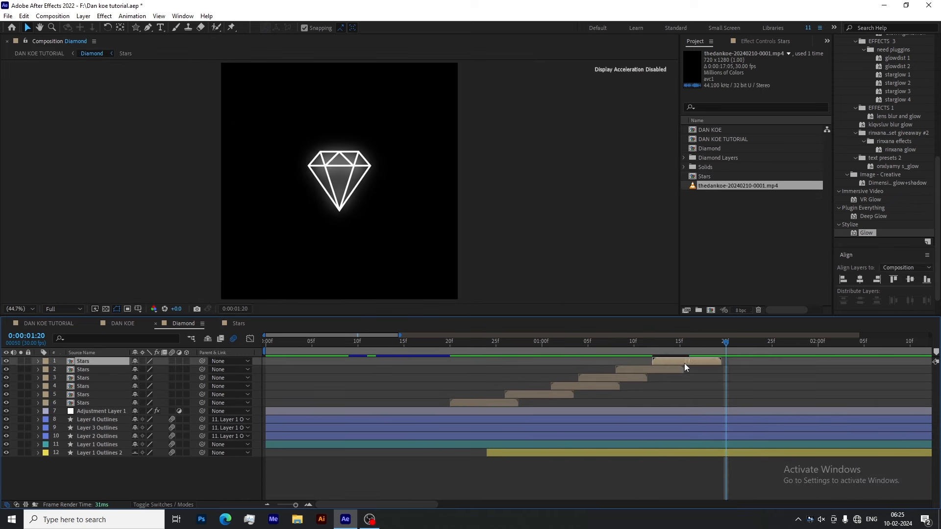
# Shift the newest Stars layer horizontally to its own spot on the diamond.
pyautogui.press('p')
pyautogui.moveTo(725, 343); pyautogui.dragTo(689, 344)
pyautogui.moveTo(139, 370); pyautogui.dragTo(102, 370)
# Duplicate the top Stars layer, start the copy at 0:00:01:17, and move it to a different spot on the diamond.
pyautogui.hotkey('ctrl', 'd')
pyautogui.press('[')
pyautogui.moveTo(689, 344); pyautogui.dragTo(731, 361)
pyautogui.press('p')
pyautogui.moveTo(154, 370)
pyautogui.mouseDown()
pyautogui.moveTo(210, 370)
pyautogui.moveTo(108, 370)
pyautogui.moveTo(140, 370)
pyautogui.mouseUp()
pyautogui.scroll(4, 338, 186)
pyautogui.moveTo(154, 370); pyautogui.dragTo(147, 370)
# Add one more Stars copy starting at 0:00:01:20, reposition it on the diamond, and collapse all layer properties.
pyautogui.hotkey('ctrl', 'd')
pyautogui.moveTo(744, 363); pyautogui.dragTo(772, 363)
pyautogui.press('p')
pyautogui.scroll(-2, 409, 231)
pyautogui.moveTo(140, 370); pyautogui.dragTo(182, 370)
pyautogui.moveTo(153, 370); pyautogui.dragTo(123, 370)
pyautogui.hotkey('ctrl', 'a')
pyautogui.press('u')
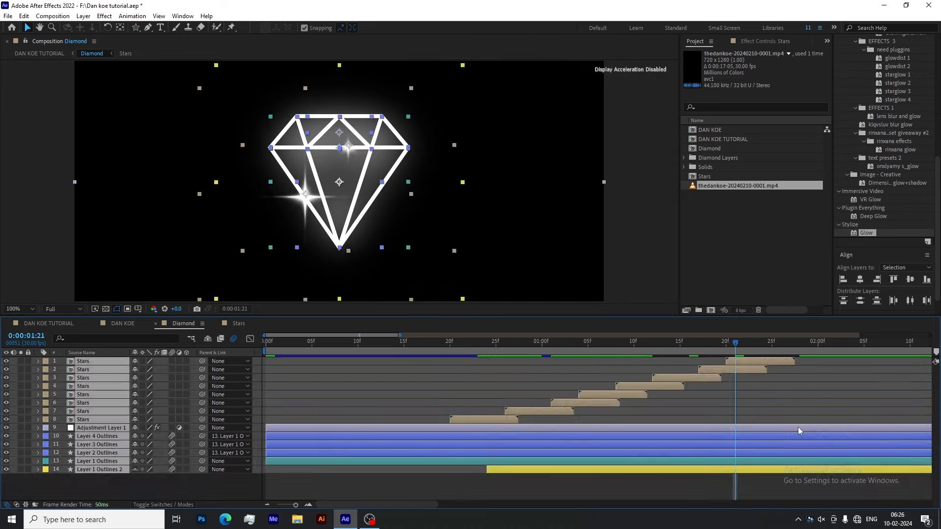
# Trim the end of the Layer 1 Outlines 2 layer to just after its last Scale and Opacity keyframes.
pyautogui.click(578, 468)
pyautogui.press('u')
pyautogui.hotkey('alt', ']')
# Copy the Scale keyframes of Layer 1 Outlines and paste them at 0:00:01:22.
pyautogui.moveTo(735, 343)
pyautogui.mouseDown()
pyautogui.moveTo(588, 344)
pyautogui.moveTo(744, 344)
pyautogui.mouseUp()
pyautogui.click(89, 461)
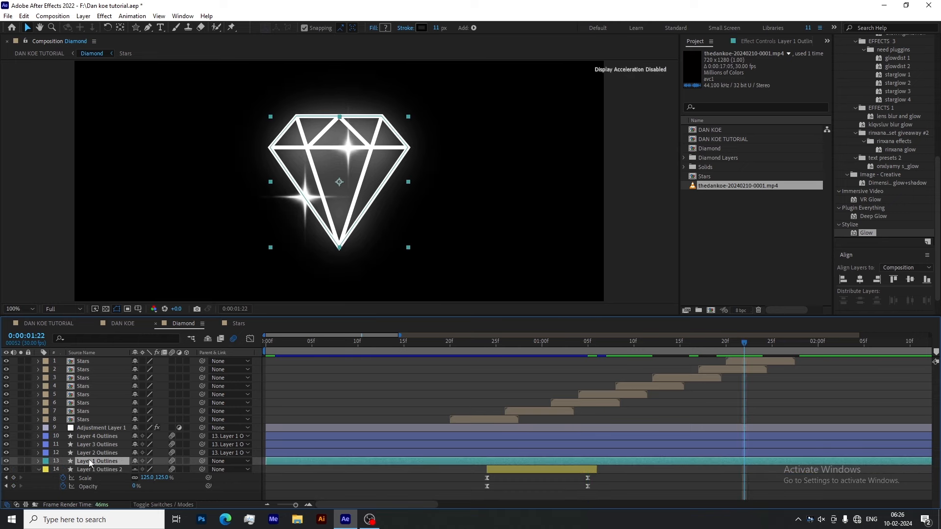
pyautogui.press('u')
pyautogui.hotkey('ctrl', 'c')
pyautogui.hotkey('ctrl', 'v')
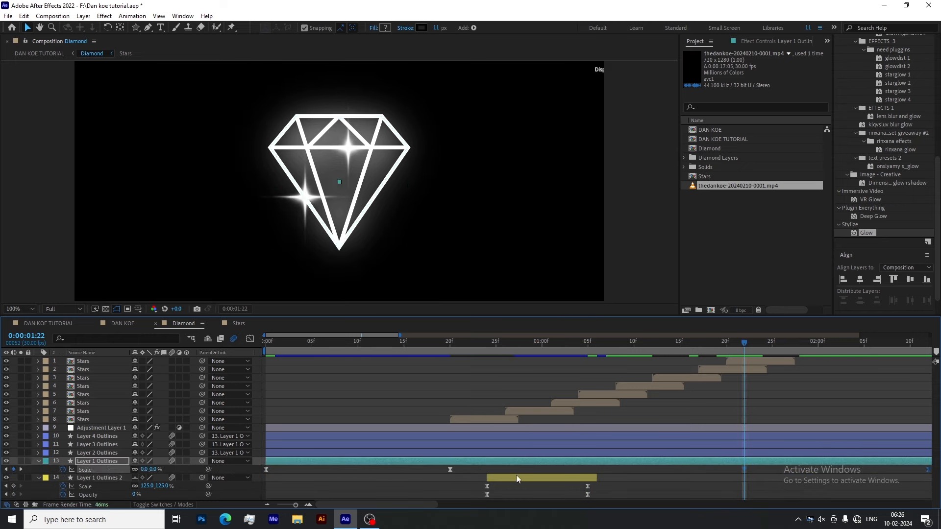
pyautogui.rightClick(743, 469)
pyautogui.moveTo(755, 466)
pyautogui.click(702, 465)
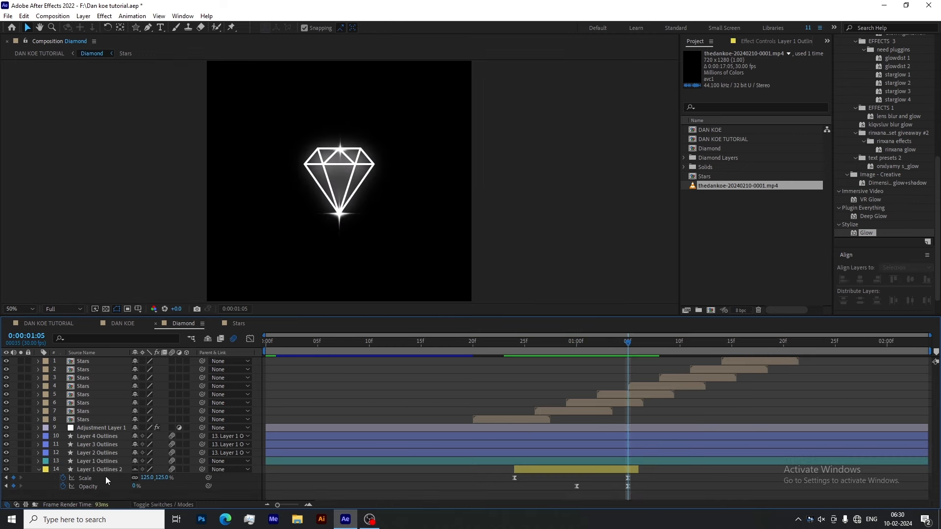
# In the value graph, raise the end handle of Layer 1 Outlines 2's Scale curve and preview the diamond in the main composition.
pyautogui.click(105, 478)
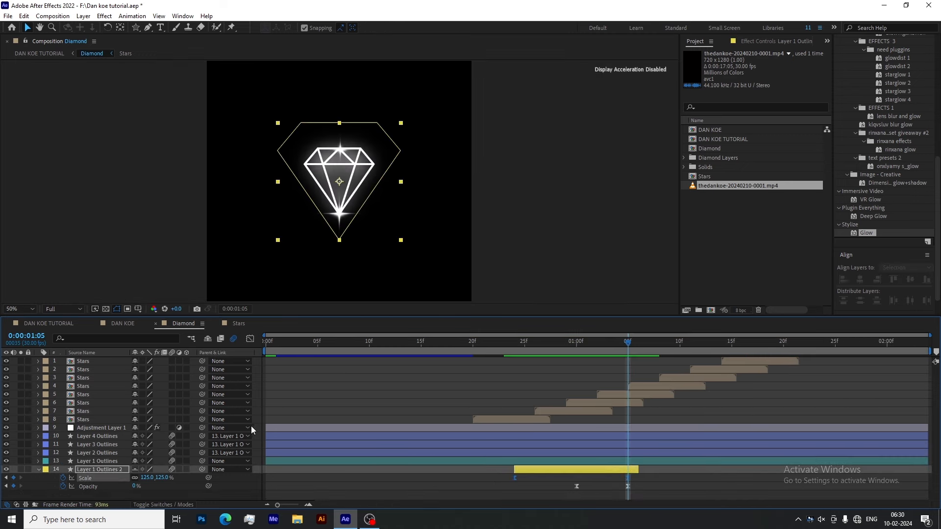
pyautogui.click(250, 338)
pyautogui.rightClick(552, 443)
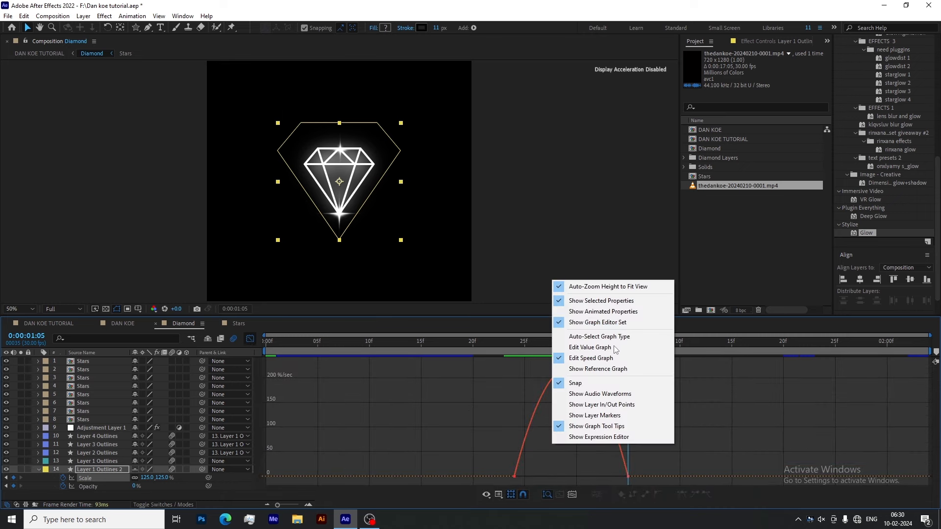
pyautogui.click(602, 343)
pyautogui.click(596, 376)
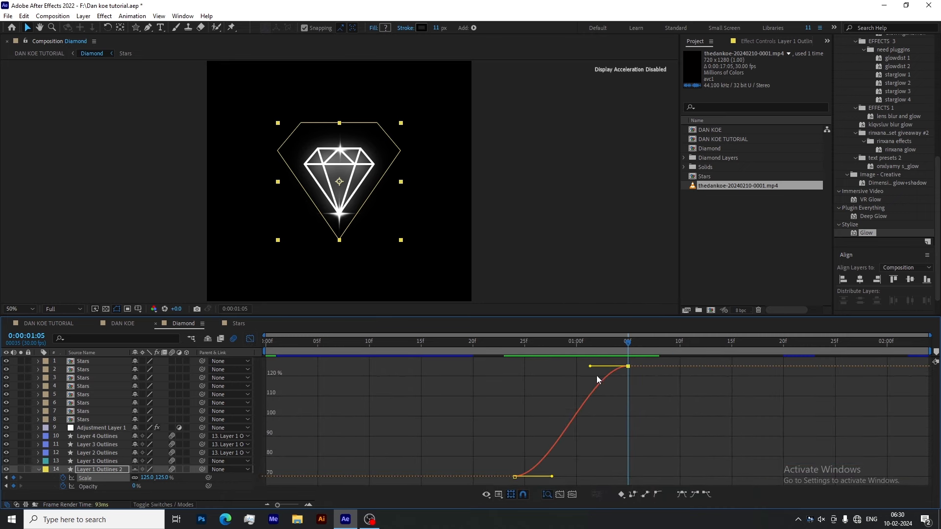
pyautogui.moveTo(591, 367)
pyautogui.mouseDown()
pyautogui.moveTo(584, 340)
pyautogui.moveTo(588, 351)
pyautogui.mouseUp()
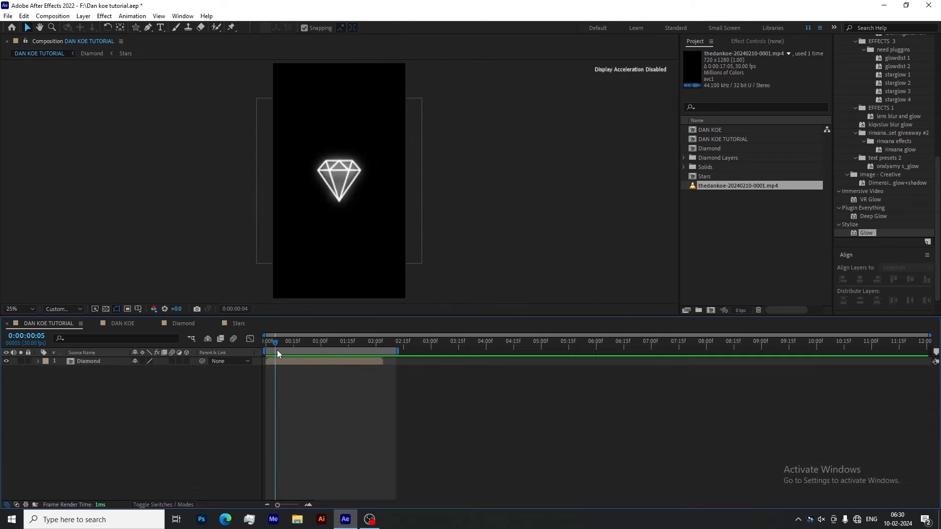
pyautogui.moveTo(277, 350); pyautogui.dragTo(315, 368)
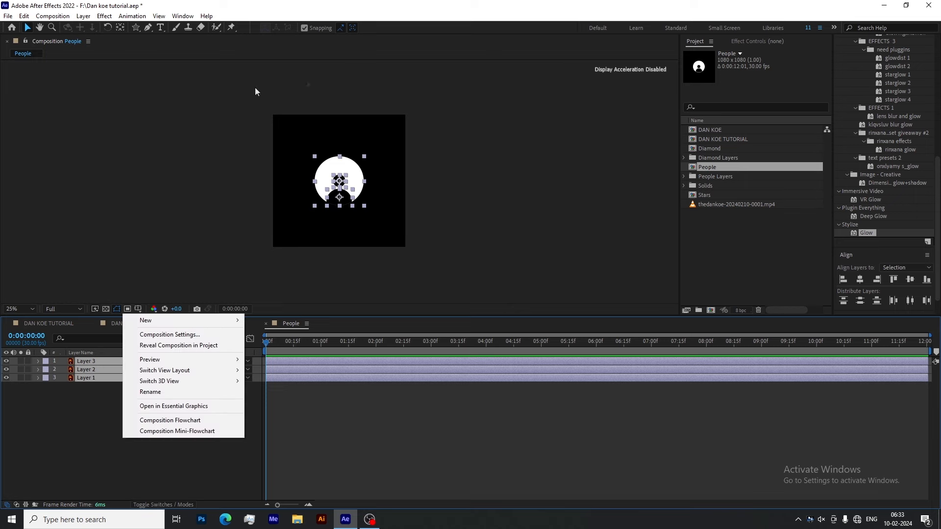
# Convert the three vector layers in the People composition into shape outline layers and delete the original artwork layers.
pyautogui.press('Escape')
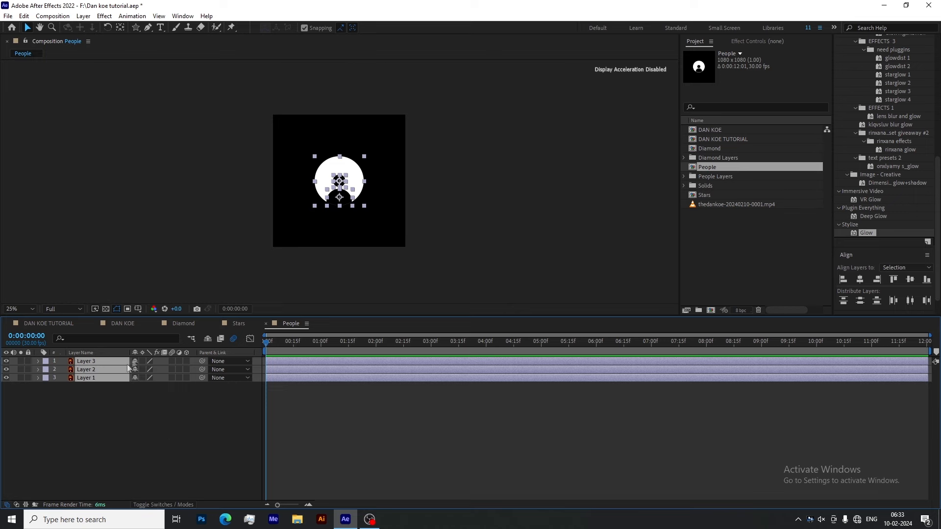
pyautogui.rightClick(108, 372)
pyautogui.click(274, 343)
pyautogui.press('Delete')
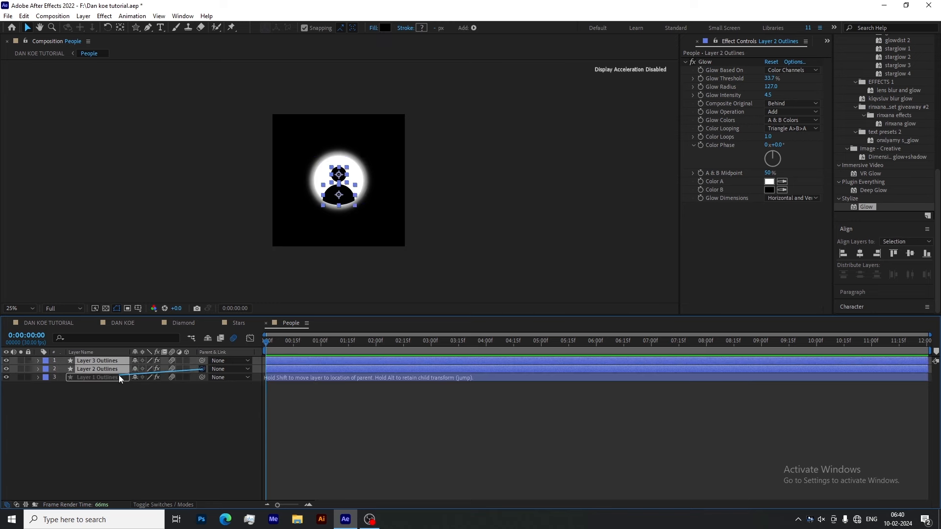
# Parent Layer 2 and Layer 3 Outlines to Layer 1 Outlines, and paste the scale-in keyframes onto Layer 1 Outlines.
pyautogui.moveTo(118, 375); pyautogui.dragTo(118, 376)
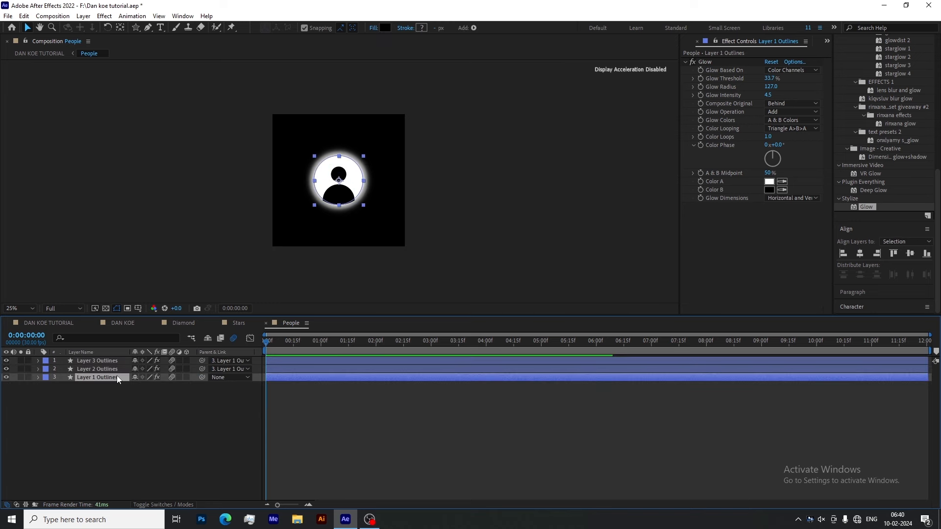
pyautogui.click(118, 376)
pyautogui.hotkey('ctrl', 'v')
pyautogui.moveTo(274, 350); pyautogui.dragTo(263, 372)
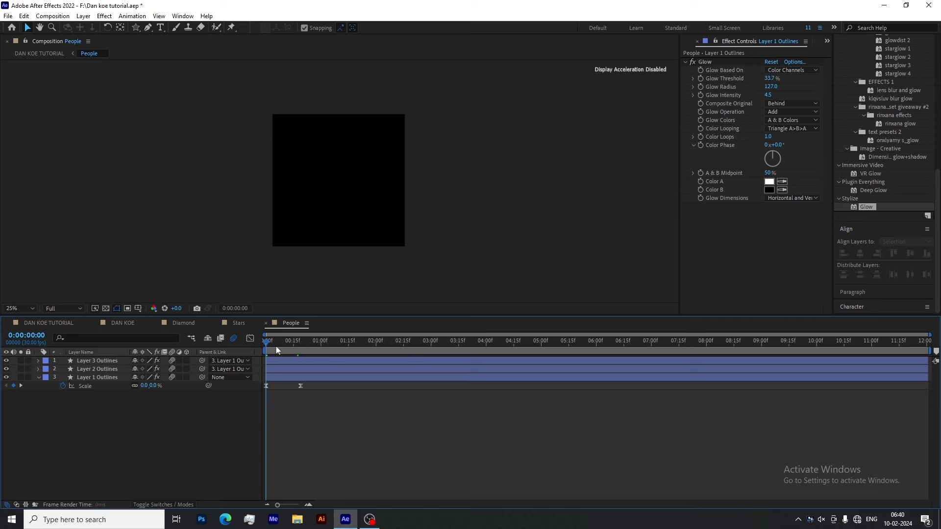
pyautogui.press('space')
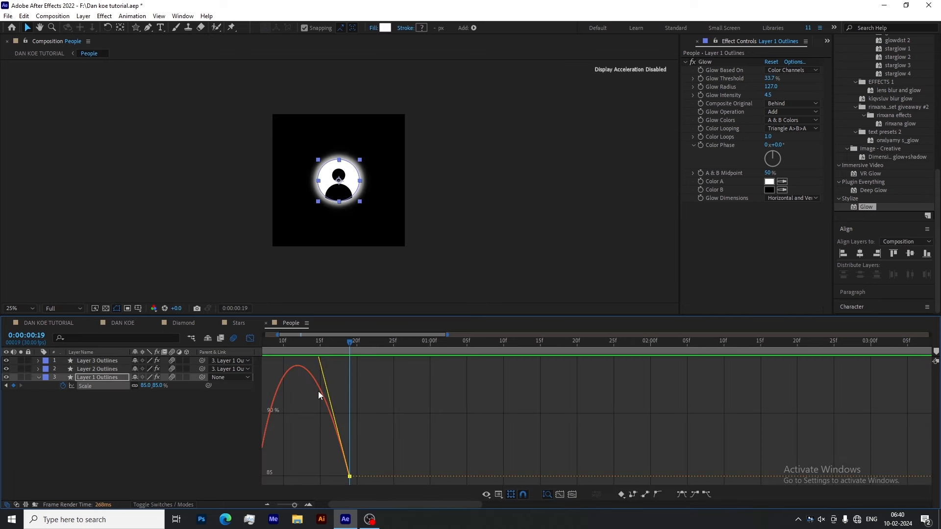
# Raise the end handle of Layer 1 Outlines' Scale curve for a stronger overshoot and preview the People icon from the start.
pyautogui.scroll(-5, 319, 392)
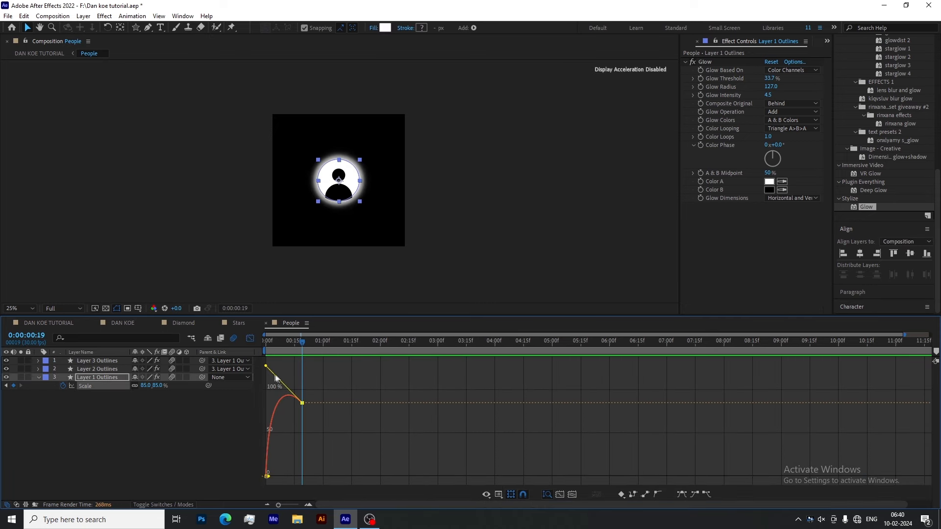
pyautogui.click(268, 342)
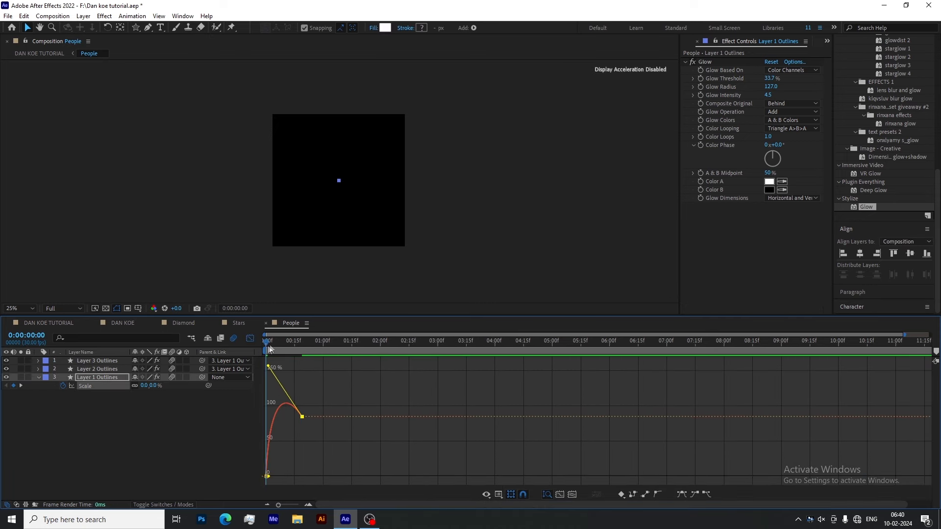
pyautogui.press('space')
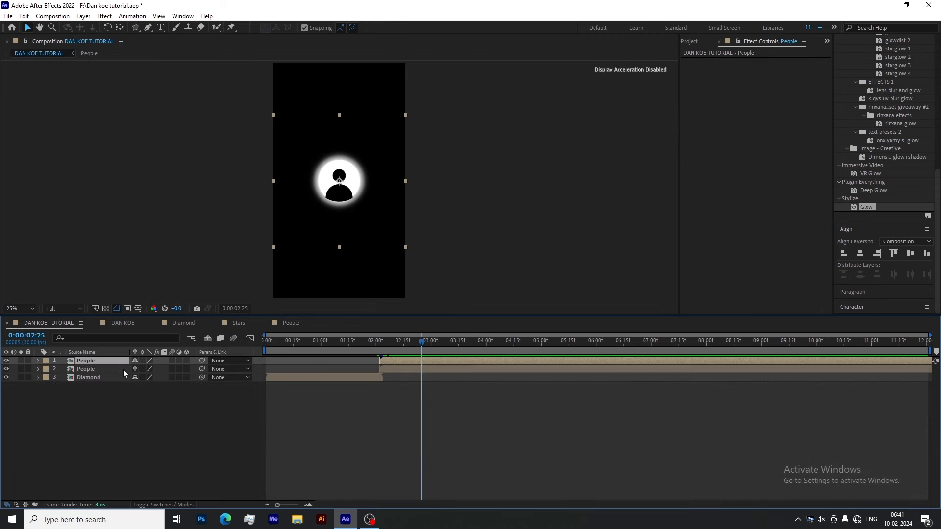
# Trim the upper People layer to start at 0:00:02:25 and animate its Position from there to 308, 540 at 0:00:03:15.
pyautogui.press('p')
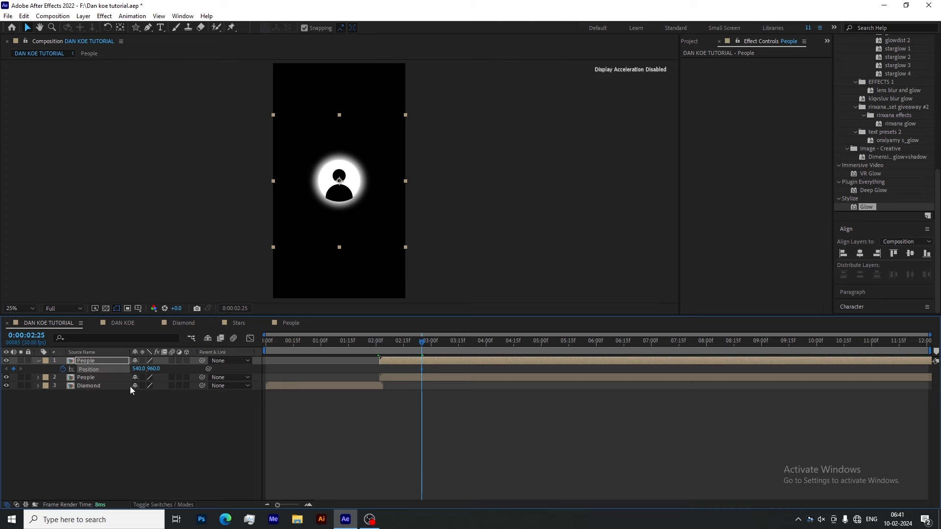
pyautogui.hotkey('alt', '[')
pyautogui.click(482, 441)
pyautogui.hotkey('shift', 'pagedown')
pyautogui.hotkey('shift', 'pagedown')
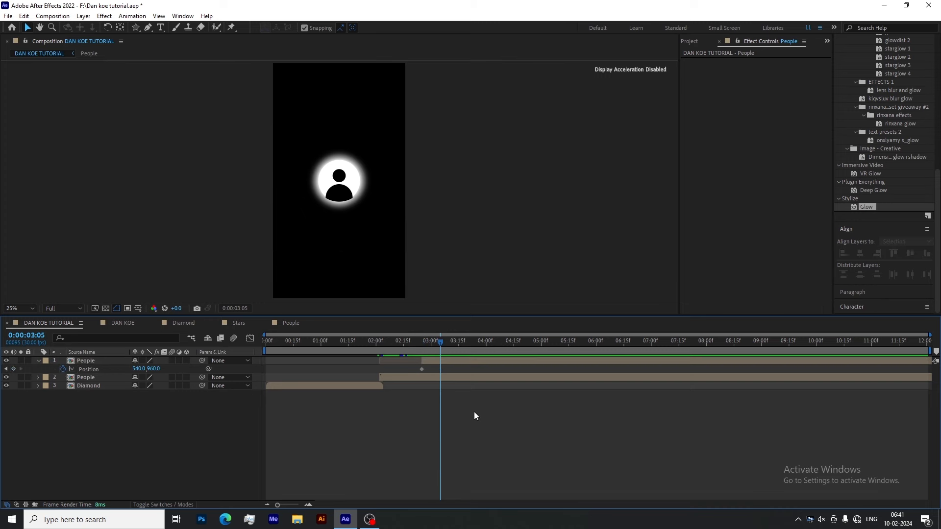
pyautogui.moveTo(151, 368); pyautogui.dragTo(44, 383)
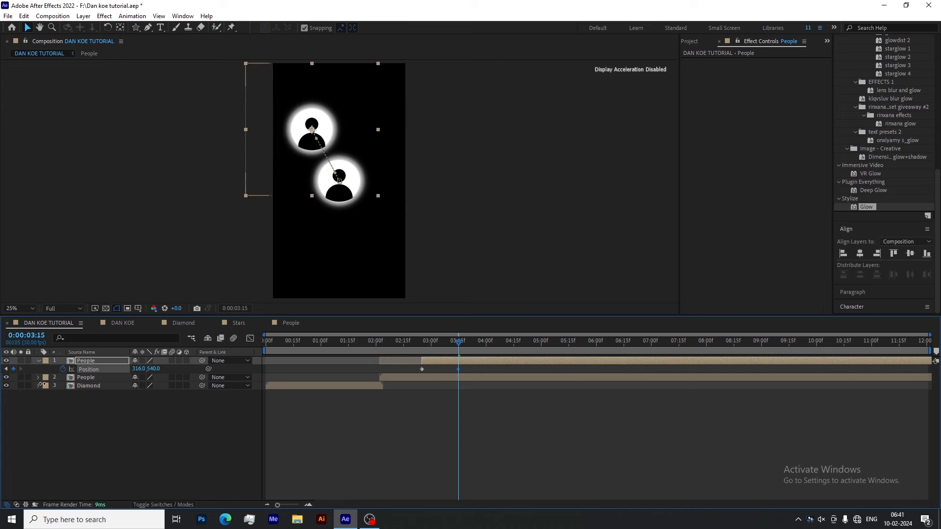
pyautogui.click(90, 413)
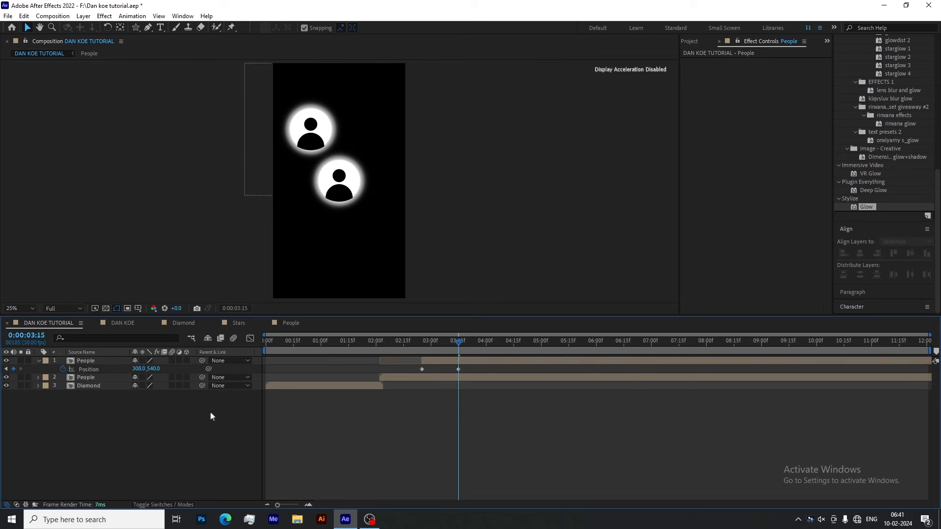
# Apply Easy Ease to the moving People layer's Position keyframes and select its curve in the speed graph.
pyautogui.moveTo(471, 375); pyautogui.dragTo(386, 374)
pyautogui.press('F9')
pyautogui.click(250, 339)
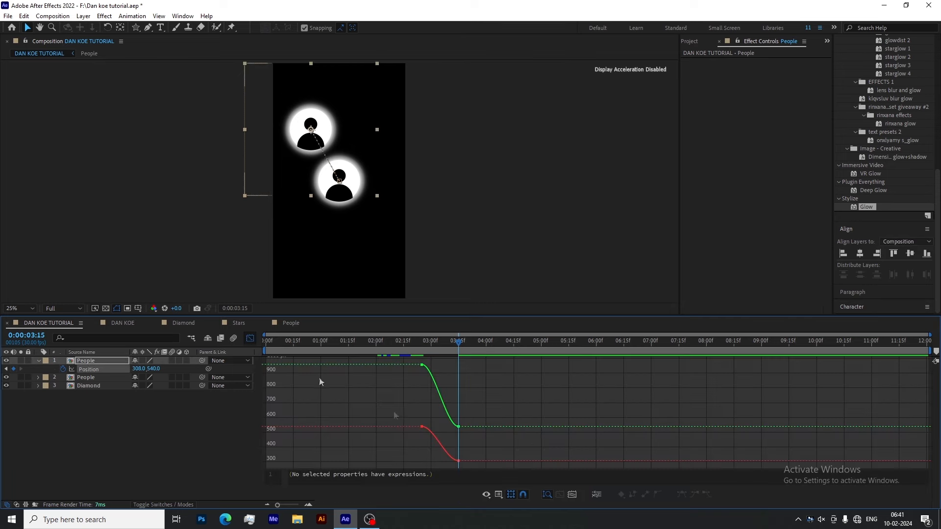
pyautogui.rightClick(457, 422)
pyautogui.click(482, 334)
pyautogui.moveTo(482, 387); pyautogui.dragTo(371, 467)
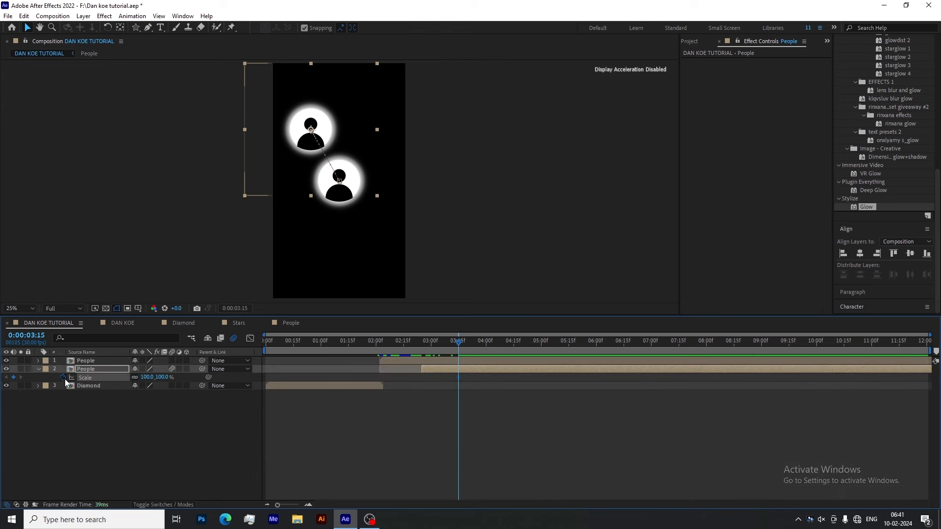
# Keyframe the moving People layer's Scale to 0% at 0:00:02:25, at its first Position keyframe.
pyautogui.hotkey('shift', 'p')
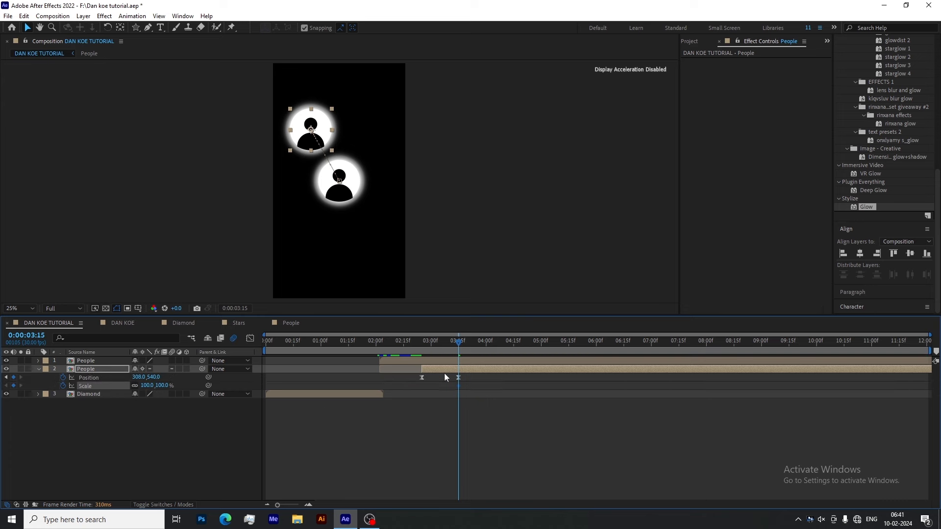
pyautogui.click(422, 345)
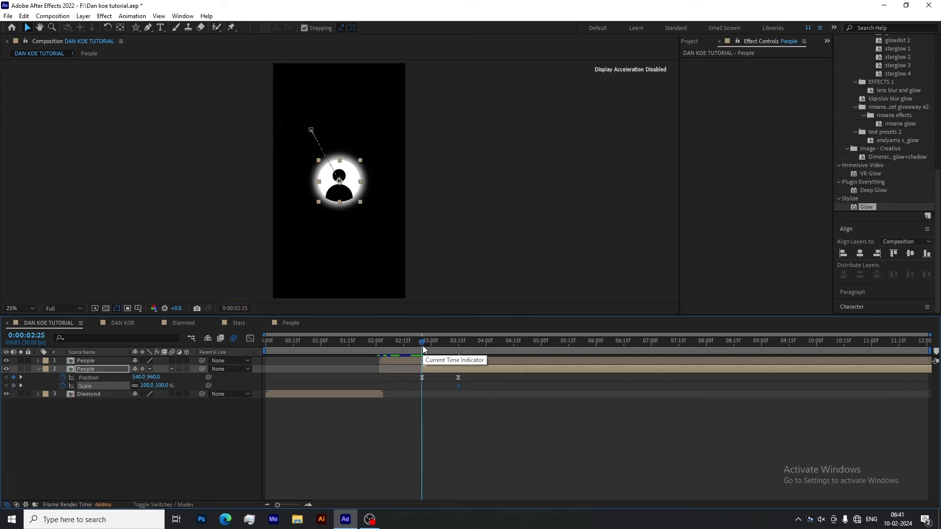
pyautogui.write('0')
pyautogui.click(285, 398)
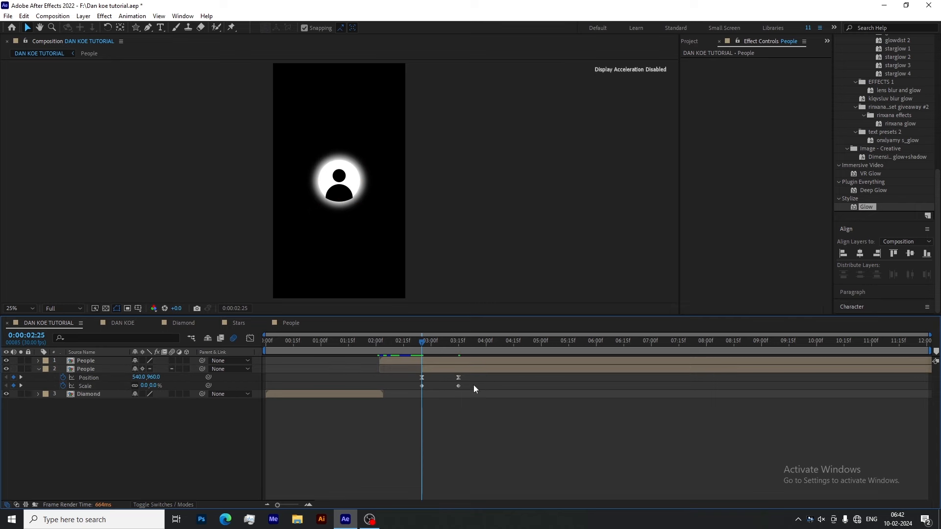
# Shape the moving People layer's Scale value graph into a fast rise that overshoots 100%, and preview the motion.
pyautogui.click(250, 339)
pyautogui.rightClick(411, 422)
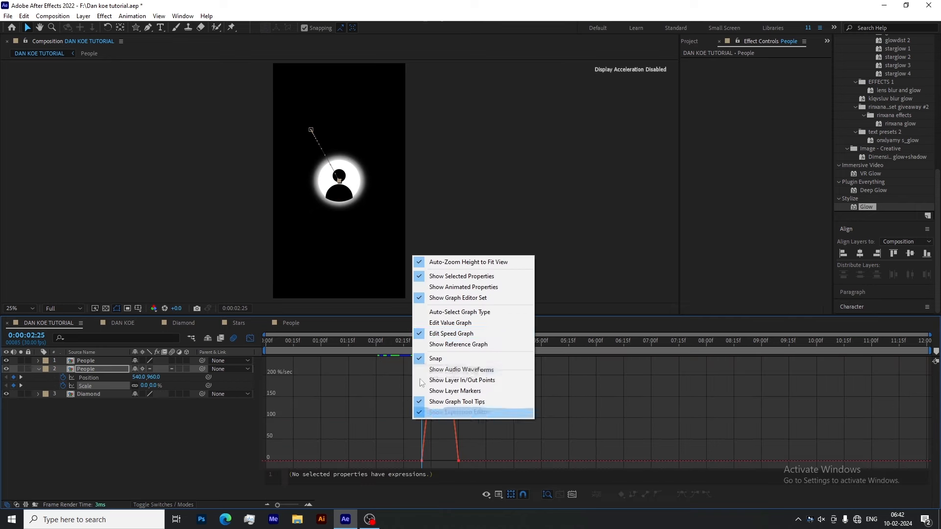
pyautogui.click(445, 323)
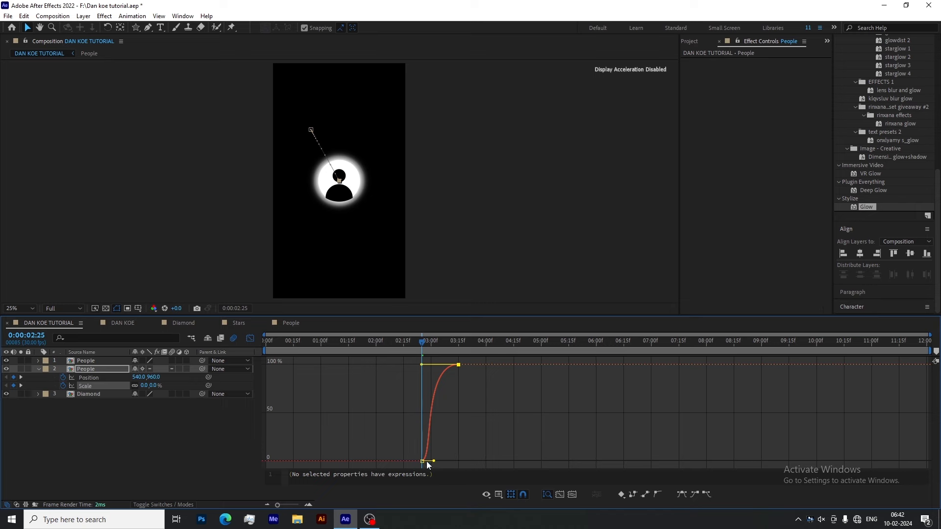
pyautogui.moveTo(421, 366); pyautogui.dragTo(389, 313)
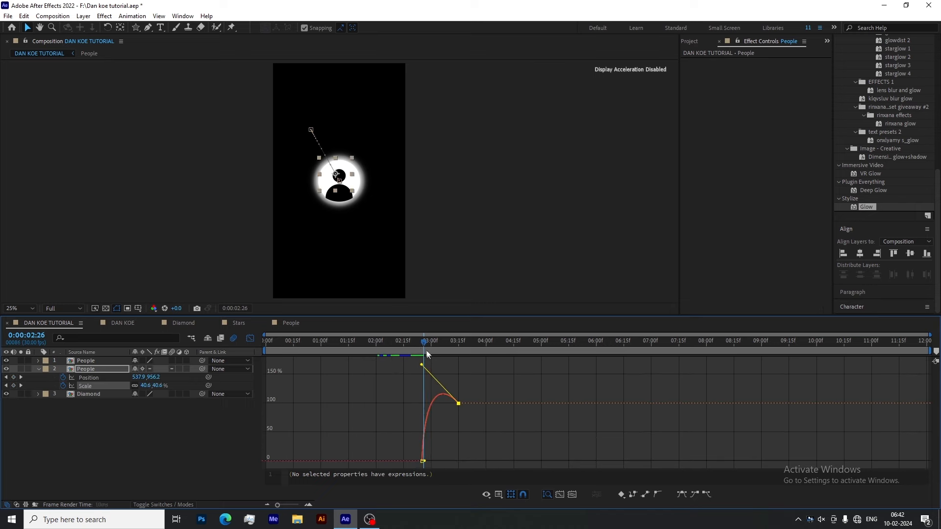
pyautogui.moveTo(426, 350); pyautogui.dragTo(464, 372)
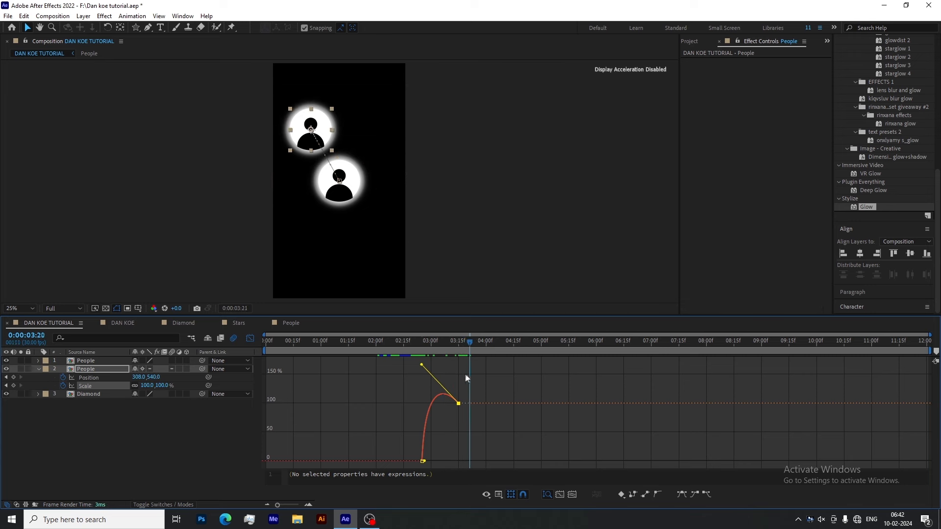
pyautogui.moveTo(465, 372); pyautogui.dragTo(454, 371)
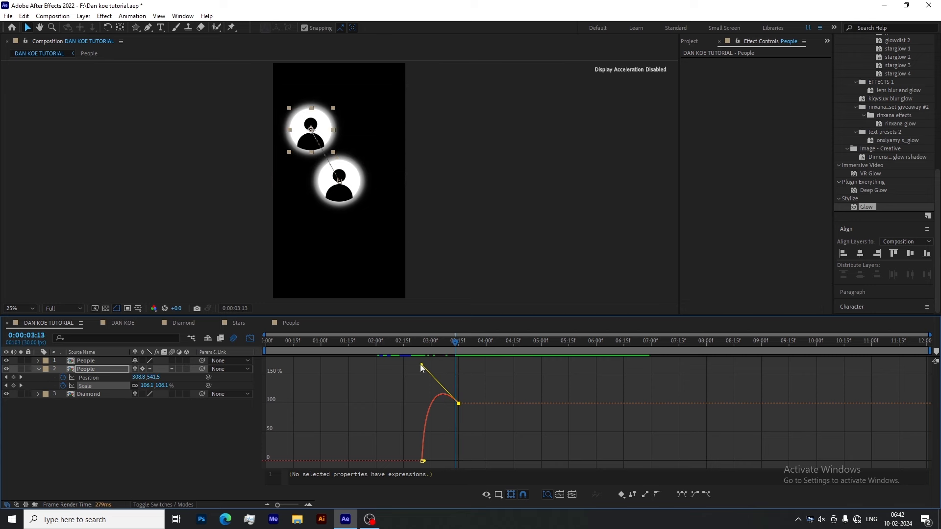
# In the People composition, set Layer 1 Outlines' Scale keyframe at 0:00:00:19 to 45%, and return to DAN KOE TUTORIAL.
pyautogui.click(291, 323)
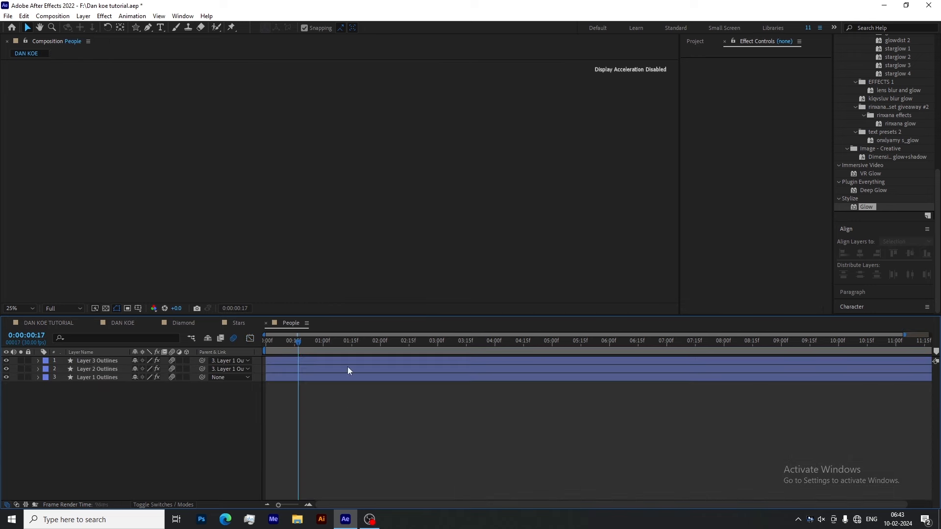
pyautogui.click(303, 345)
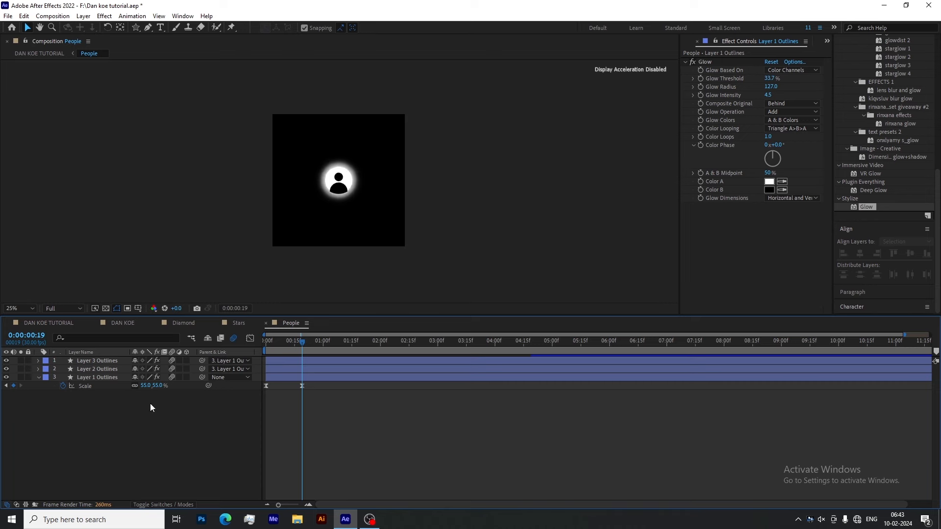
pyautogui.click(147, 385)
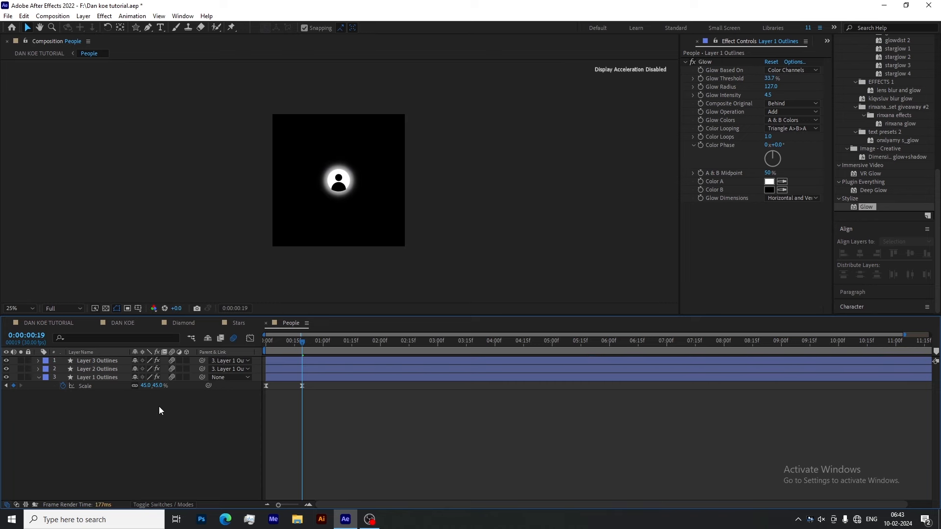
pyautogui.click(51, 323)
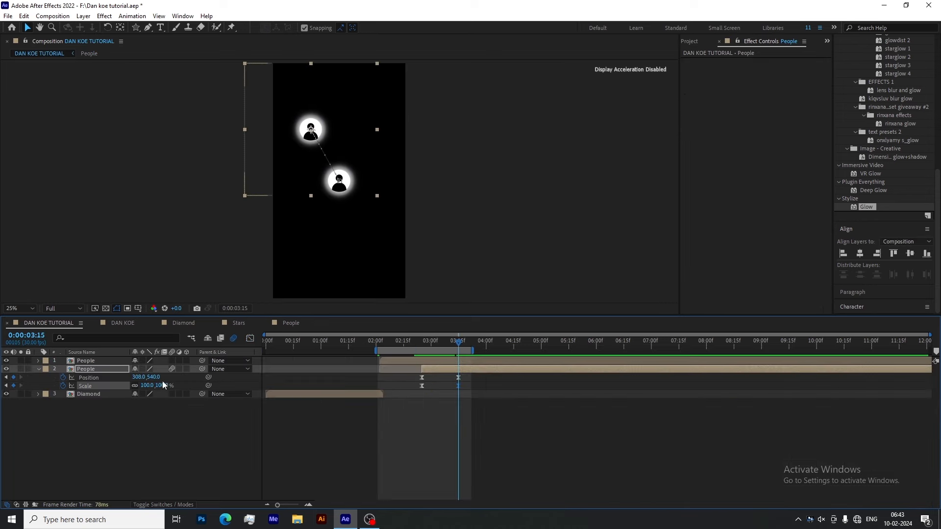
# Set the moving People layer's end Position to 383, 650 and duplicate the layer for an icon ending at 828, 650.
pyautogui.moveTo(155, 378); pyautogui.dragTo(303, 382)
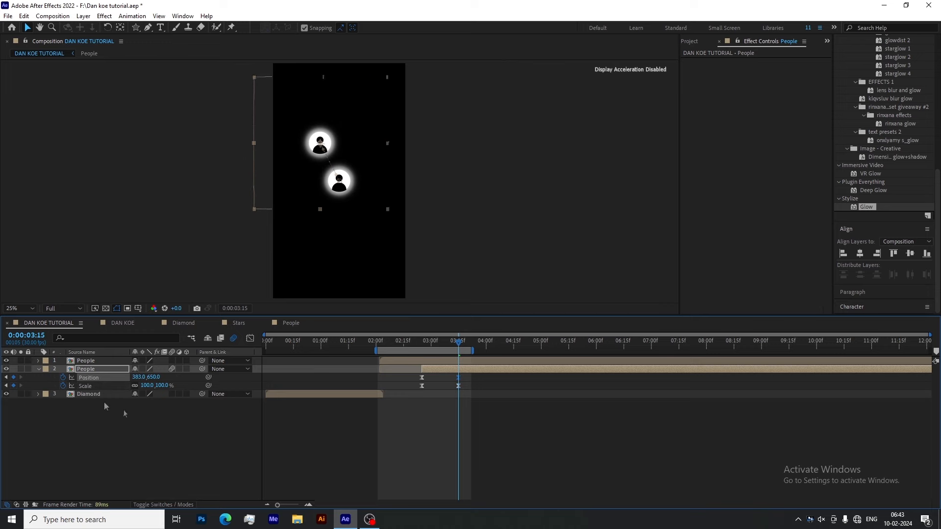
pyautogui.click(104, 403)
pyautogui.click(93, 369)
pyautogui.hotkey('ctrl', 'd')
pyautogui.press('p')
# Duplicate the People layer twice more, ending the copies at Position 828, 960 and 246, 960.
pyautogui.click(115, 369)
pyautogui.hotkey('ctrl', 'd')
pyautogui.press('p')
pyautogui.moveTo(142, 378); pyautogui.dragTo(40, 401)
pyautogui.click(113, 386)
pyautogui.click(113, 369)
pyautogui.hotkey('ctrl', 'd')
pyautogui.press('p')
# Bring the two upper People icons closer together by setting their end Position X values to 396 and 719.
pyautogui.click(107, 419)
pyautogui.click(138, 427)
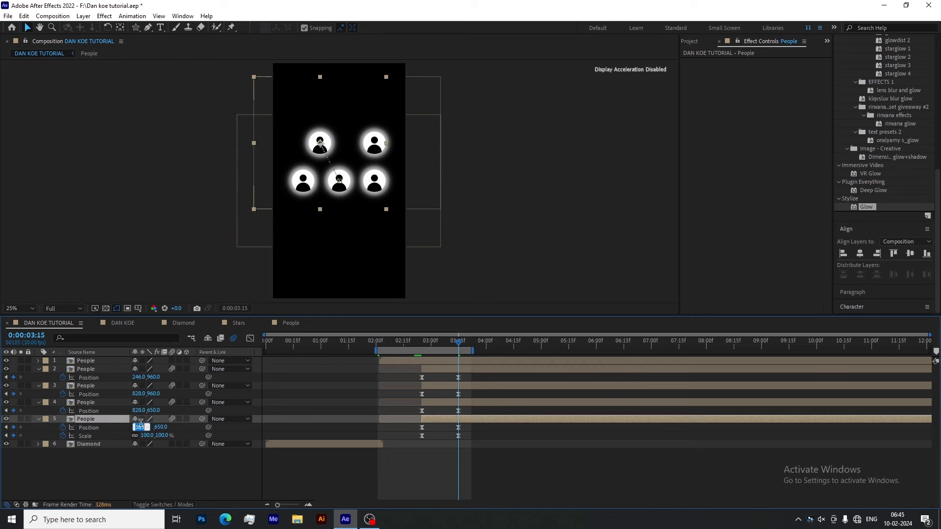
pyautogui.write('246')
pyautogui.click(378, 404)
pyautogui.moveTo(138, 428); pyautogui.dragTo(211, 427)
pyautogui.moveTo(139, 410); pyautogui.dragTo(93, 367)
# Duplicate the two upper People layers and set the copies' end Position Y to 1239, below the middle row.
pyautogui.click(101, 370)
pyautogui.keyDown('shift'); pyautogui.click(101, 386); pyautogui.keyUp('shift')
pyautogui.click(93, 403)
pyautogui.keyDown('shift'); pyautogui.click(93, 419); pyautogui.keyUp('shift')
pyautogui.hotkey('ctrl', 'd')
pyautogui.press('p')
pyautogui.moveTo(154, 377); pyautogui.dragTo(460, 393)
# Stagger the six moving People layers' start times about 6 frames apart and preview the sequence.
pyautogui.click(38, 452)
pyautogui.click(39, 436)
pyautogui.click(39, 419)
pyautogui.moveTo(442, 385); pyautogui.dragTo(476, 383)
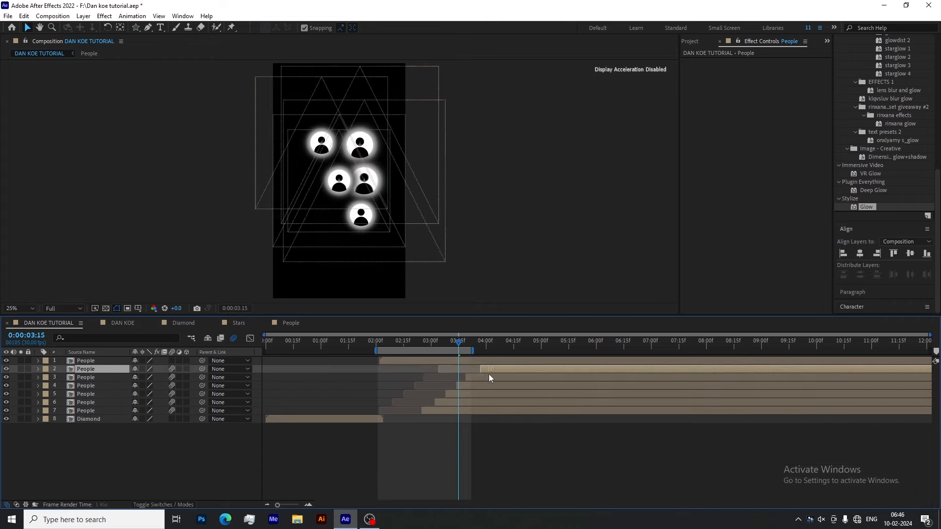
pyautogui.press('space')
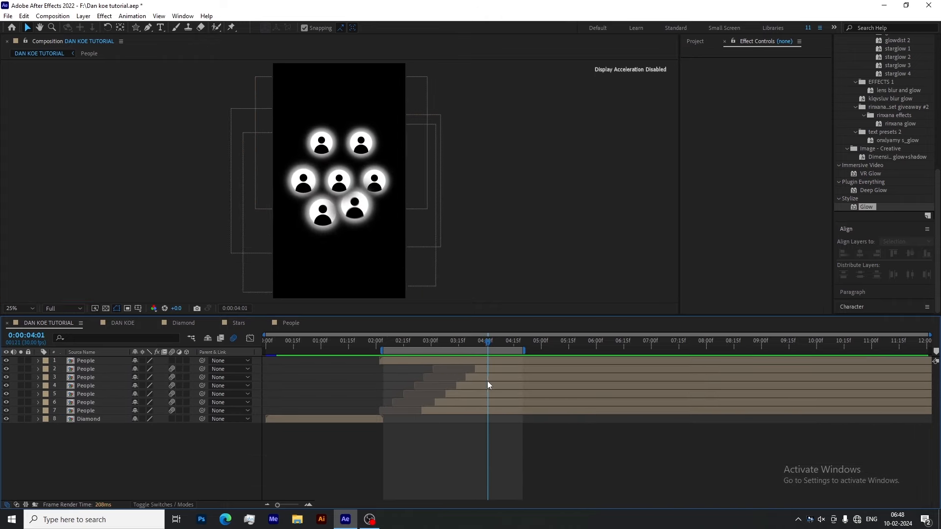
# Reorder the lower-right icon's layer to slot 6 and the lower-left icon's to slot 4, and restagger the layers' start times.
pyautogui.click(489, 369)
pyautogui.moveTo(93, 369); pyautogui.dragTo(103, 407)
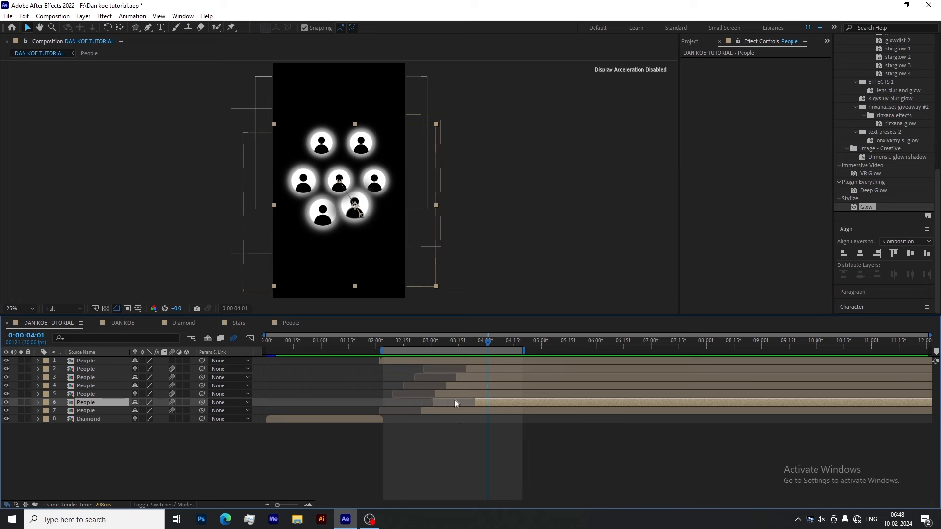
pyautogui.moveTo(487, 402); pyautogui.dragTo(465, 371)
pyautogui.click(443, 395)
pyautogui.click(476, 375)
pyautogui.moveTo(111, 370); pyautogui.dragTo(111, 387)
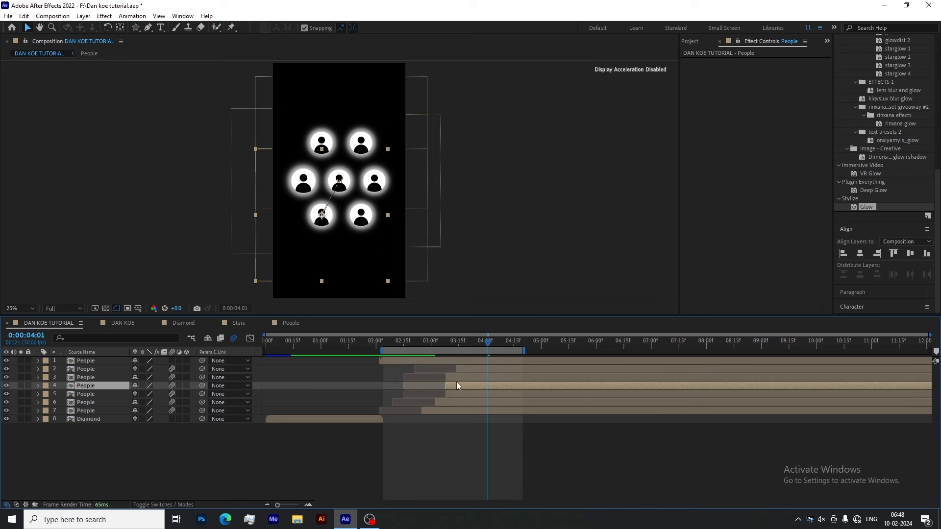
pyautogui.moveTo(457, 379); pyautogui.dragTo(487, 371)
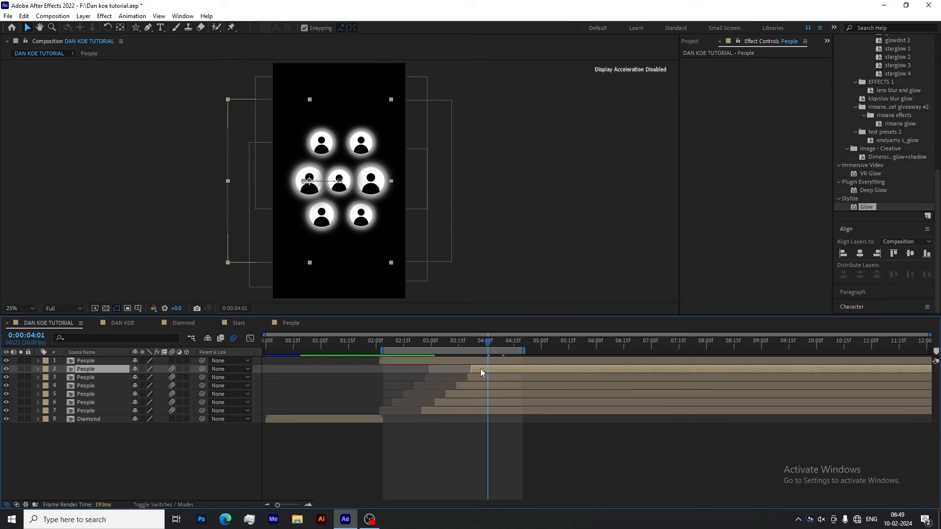
# Even out the stagger and shift all six moving People layers earlier so the first starts at 0:00:02:14.
pyautogui.click(441, 342)
pyautogui.moveTo(457, 355); pyautogui.dragTo(471, 434)
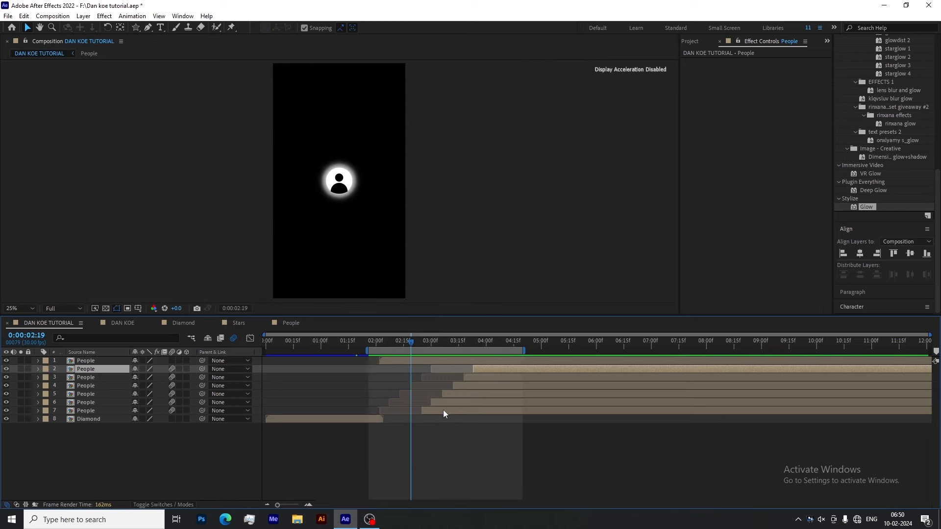
pyautogui.keyDown('shift'); pyautogui.click(443, 411); pyautogui.keyUp('shift')
pyautogui.moveTo(443, 411); pyautogui.dragTo(428, 424)
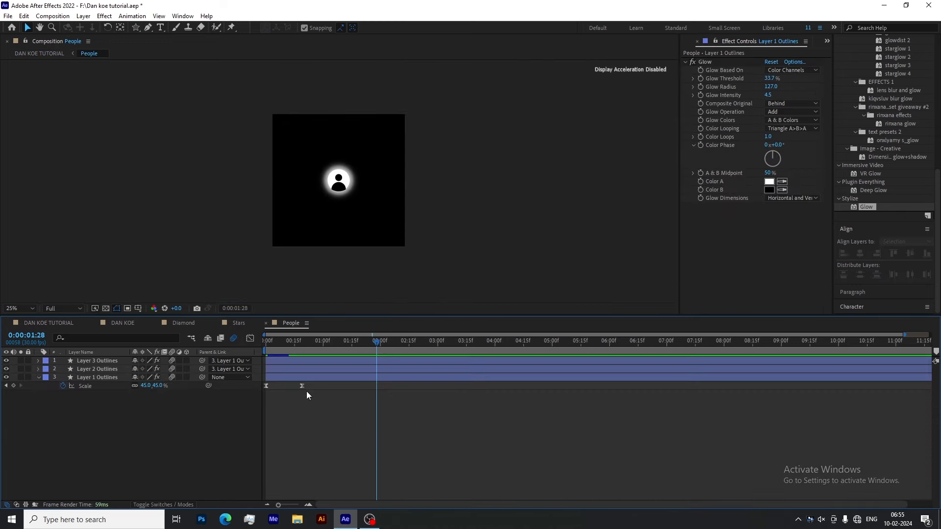
# In the People composition, keyframe Layer 1 Outlines' Scale at 0:00:01:28, and paste time-reversed copies of its first two Scale keyframes at 0:00:02:00.
pyautogui.click(305, 389)
pyautogui.hotkey('ctrl', 'c')
pyautogui.hotkey('ctrl', 'v')
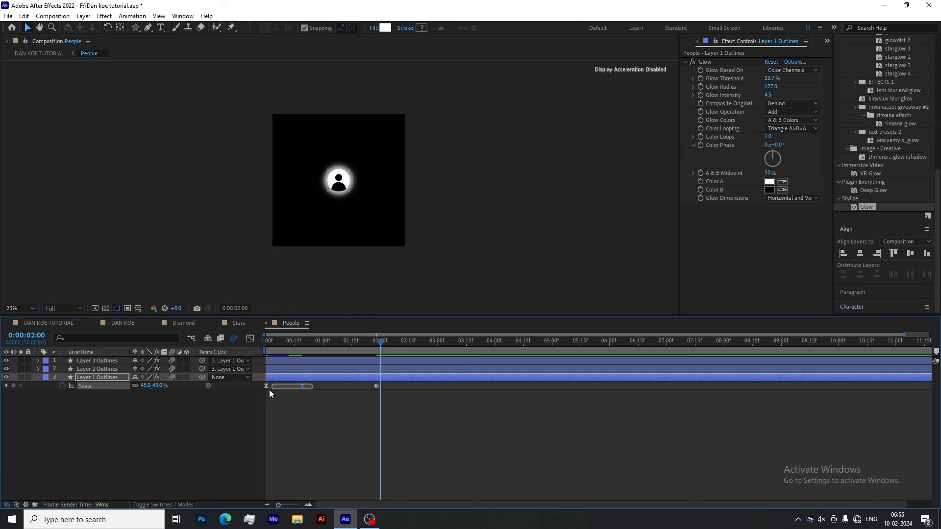
pyautogui.moveTo(269, 389); pyautogui.dragTo(264, 392)
pyautogui.rightClick(379, 385)
pyautogui.moveTo(441, 377)
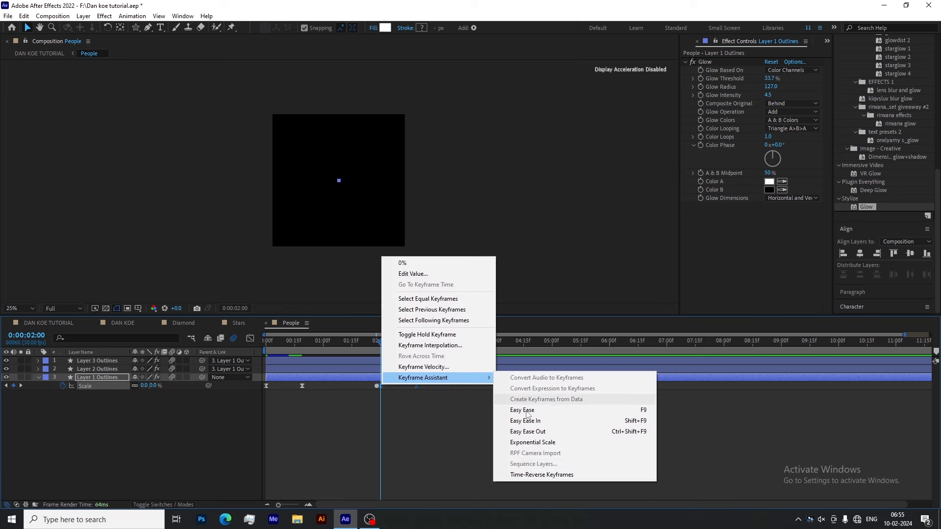
pyautogui.click(527, 411)
pyautogui.click(361, 341)
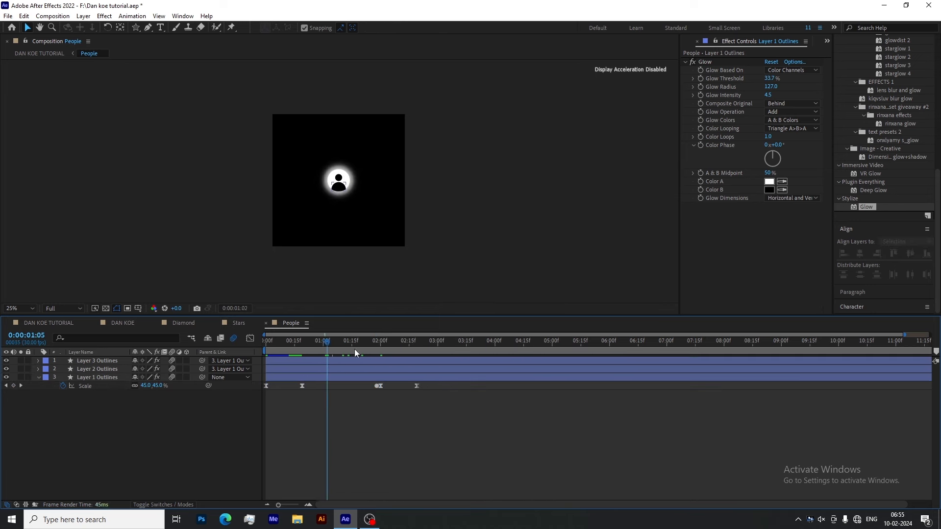
pyautogui.moveTo(354, 349); pyautogui.dragTo(376, 349)
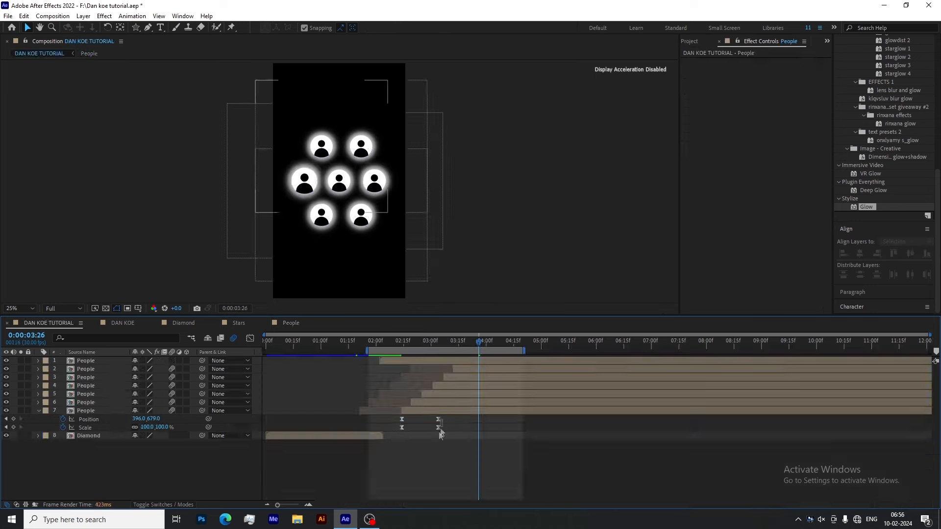
# In DAN KOE TUTORIAL, keyframe layer 7's Position and Scale at 0:00:03:26, and paste time-reversed copies of its opening keyframes at 0:00:03:27.
pyautogui.moveTo(445, 417); pyautogui.dragTo(433, 435)
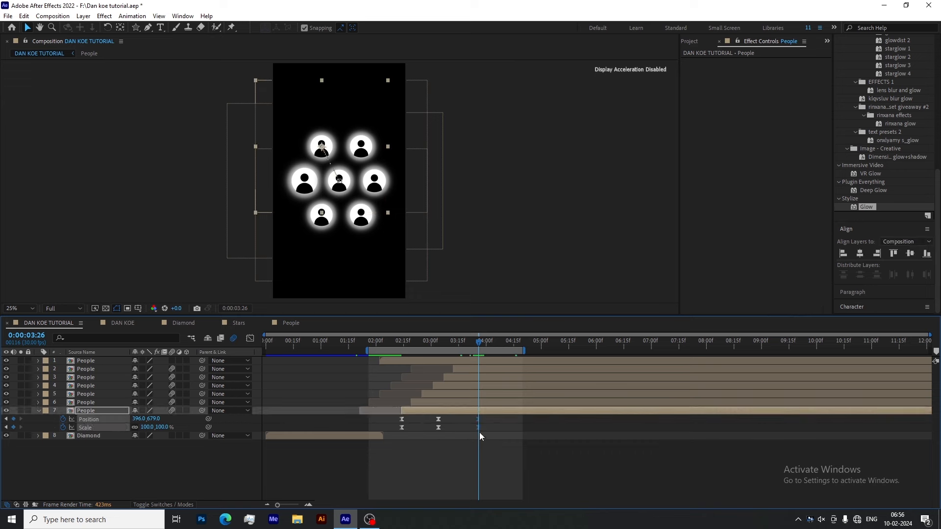
pyautogui.click(480, 345)
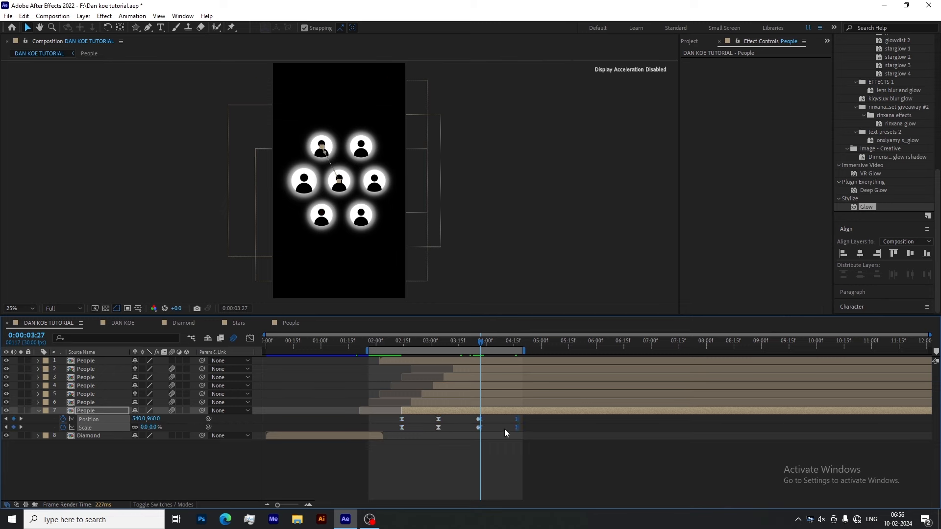
pyautogui.rightClick(481, 427)
pyautogui.moveTo(529, 422)
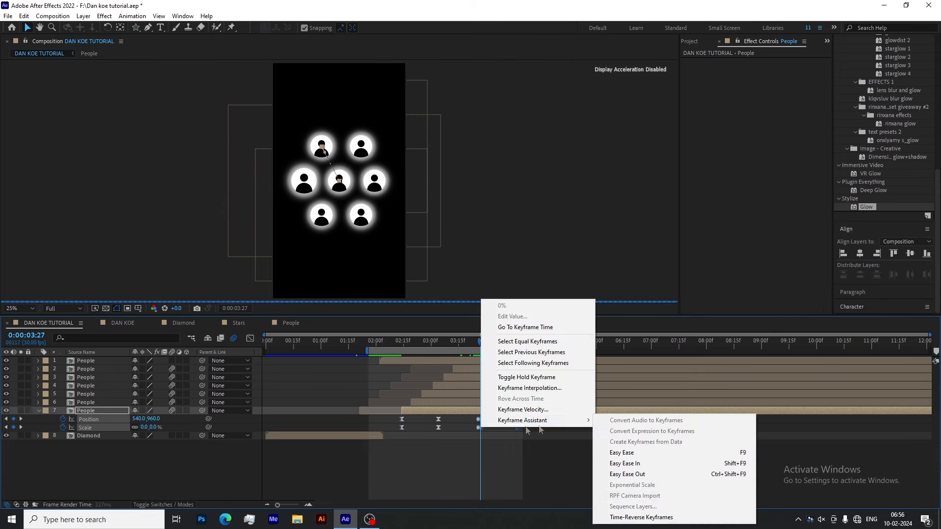
pyautogui.click(637, 518)
pyautogui.moveTo(477, 344); pyautogui.dragTo(466, 347)
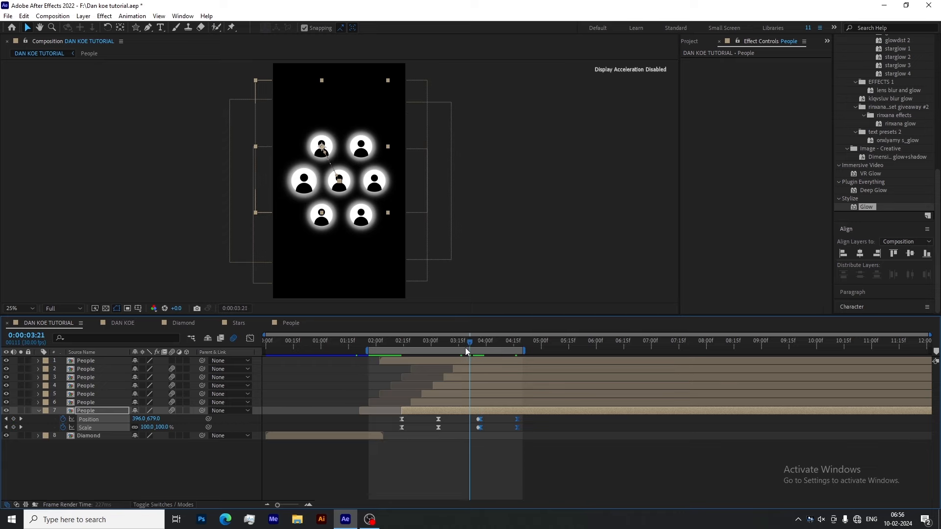
# Give People layer 6 the same time-reversed exit keyframes at 0:00:03:27, and reveal Position and Scale on the remaining moving layers.
pyautogui.moveTo(452, 408); pyautogui.dragTo(410, 422)
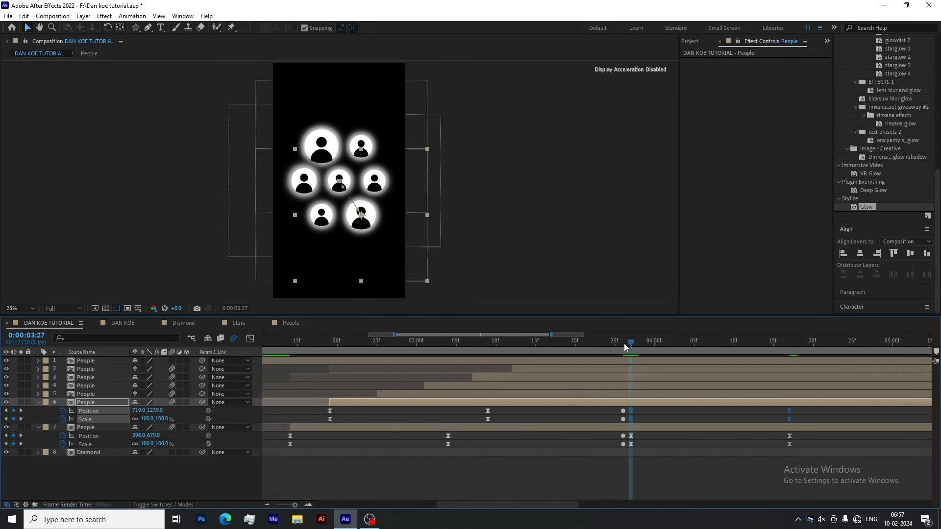
pyautogui.press('p')
pyautogui.hotkey('shift', 's')
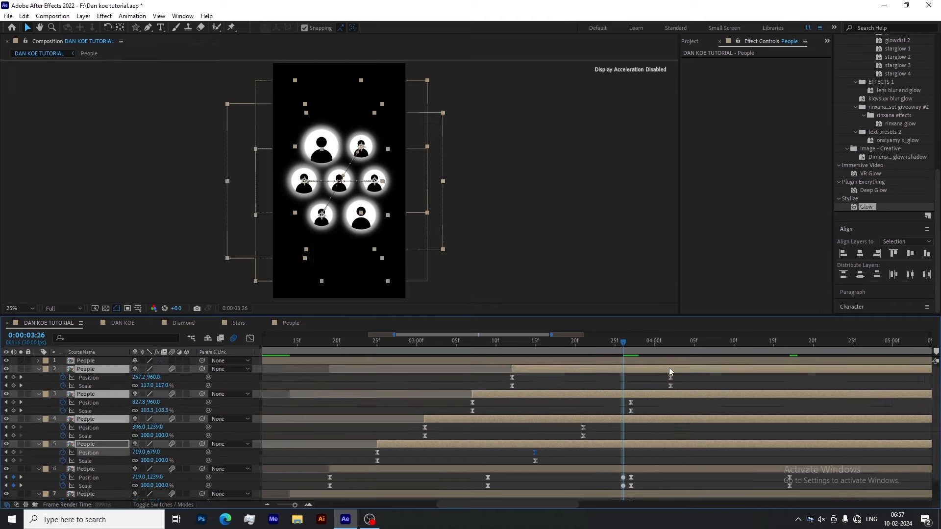
# Delay layer 6's exit Position and Scale keyframes so its exit starts at 0:00:04:03.
pyautogui.scroll(-5, 655, 427)
pyautogui.scroll(3, 477, 441)
pyautogui.scroll(-2, 473, 451)
pyautogui.moveTo(471, 457); pyautogui.dragTo(567, 469)
pyautogui.moveTo(480, 343); pyautogui.dragTo(500, 373)
pyautogui.moveTo(483, 455); pyautogui.dragTo(506, 455)
# Keyframe layer 5's Position and Scale at 0:00:04:08, and paste time-reversed copies of its opening keyframes at 0:00:04:09.
pyautogui.moveTo(501, 343); pyautogui.dragTo(524, 344)
pyautogui.click(13, 429)
pyautogui.click(13, 438)
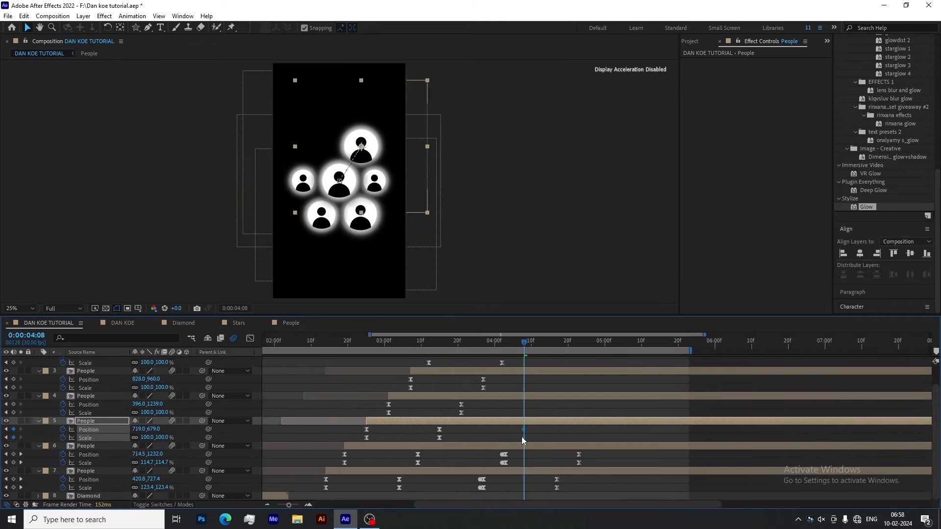
pyautogui.moveTo(451, 425); pyautogui.dragTo(360, 440)
pyautogui.press('pagedown')
pyautogui.hotkey('ctrl', 'v')
pyautogui.rightClick(528, 437)
pyautogui.click(701, 436)
# Add time-reversed copies of layer 4's opening Position and Scale keyframes as its exit, starting at about 0:00:04:13.
pyautogui.moveTo(473, 402); pyautogui.dragTo(382, 416)
pyautogui.hotkey('ctrl', 'c')
pyautogui.hotkey('ctrl', 'v')
pyautogui.rightClick(528, 413)
pyautogui.moveTo(572, 407)
pyautogui.click(686, 504)
pyautogui.moveTo(610, 401); pyautogui.dragTo(519, 416)
pyautogui.moveTo(528, 413); pyautogui.dragTo(542, 417)
# Keyframe layer 3's Position and Scale, add time-reversed copies of its opening keyframes, and delay this exit to about 0:00:04:15.
pyautogui.click(13, 379)
pyautogui.click(13, 388)
pyautogui.moveTo(497, 376); pyautogui.dragTo(408, 390)
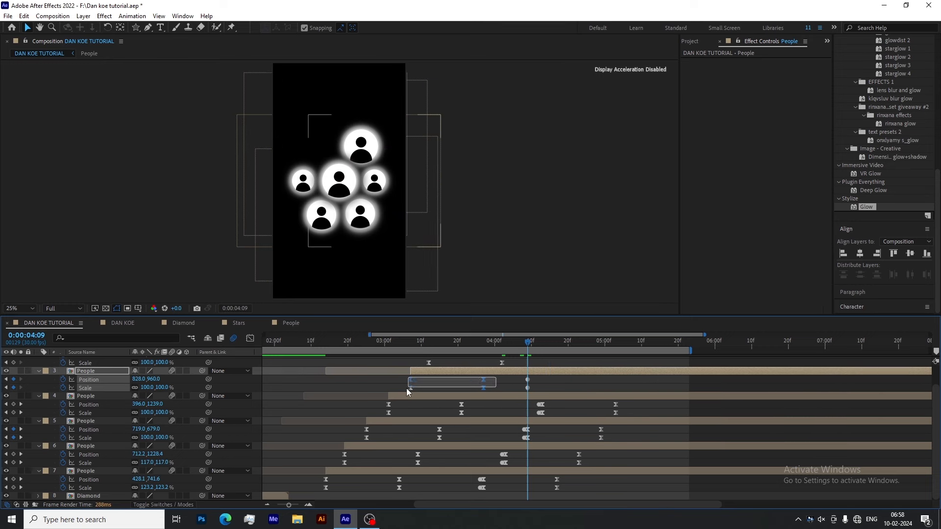
pyautogui.hotkey('ctrl', 'c')
pyautogui.press('pagedown')
pyautogui.hotkey('ctrl', 'v')
pyautogui.rightClick(532, 388)
pyautogui.moveTo(527, 380); pyautogui.dragTo(549, 381)
# Nudge the exit keyframes of People layers 5, 4 and 3 about one frame earlier.
pyautogui.moveTo(610, 427)
pyautogui.mouseDown()
pyautogui.moveTo(518, 441)
pyautogui.moveTo(597, 431)
pyautogui.mouseUp()
pyautogui.moveTo(624, 402); pyautogui.dragTo(533, 416)
pyautogui.moveTo(616, 407); pyautogui.dragTo(612, 406)
pyautogui.moveTo(639, 377); pyautogui.dragTo(547, 391)
pyautogui.moveTo(630, 383); pyautogui.dragTo(627, 383)
# Add time-reversed copies of layer 2's opening Position and Scale keyframes as its exit, at about 0:00:04:19.
pyautogui.scroll(1, 627, 387)
pyautogui.moveTo(516, 375); pyautogui.dragTo(426, 389)
pyautogui.hotkey('ctrl', 'c')
pyautogui.hotkey('ctrl', 'v')
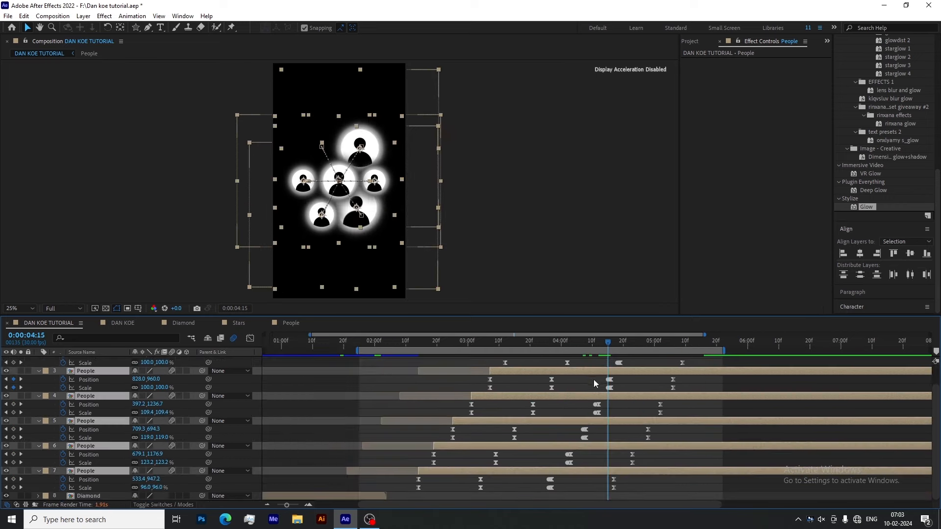
# Move layer 3's exit Position and Scale keyframes earlier to line up with layer 4's at 0:00:04:11.
pyautogui.scroll(2, 594, 381)
pyautogui.moveTo(602, 496); pyautogui.dragTo(701, 379)
pyautogui.scroll(-2, 701, 378)
pyautogui.moveTo(539, 491); pyautogui.dragTo(696, 399)
pyautogui.scroll(2, 670, 413)
pyautogui.press('j')
pyautogui.press('j')
pyautogui.moveTo(603, 376); pyautogui.dragTo(685, 414)
pyautogui.moveTo(673, 411); pyautogui.dragTo(662, 424)
pyautogui.click(607, 392)
pyautogui.scroll(-1, 607, 386)
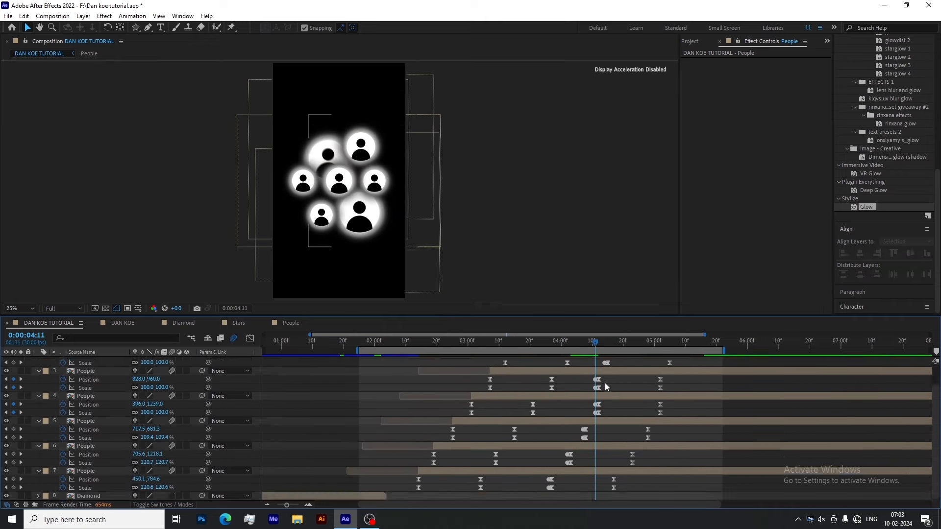
# Line up layer 2's exit keyframes with those of layers 3 and 4 at 0:00:04:11, and collapse all layers.
pyautogui.scroll(1, 607, 386)
pyautogui.moveTo(600, 375)
pyautogui.mouseDown()
pyautogui.moveTo(670, 388)
pyautogui.moveTo(660, 386)
pyautogui.mouseUp()
pyautogui.moveTo(596, 343); pyautogui.dragTo(629, 343)
pyautogui.hotkey('ctrl', 'a')
pyautogui.click(39, 394)
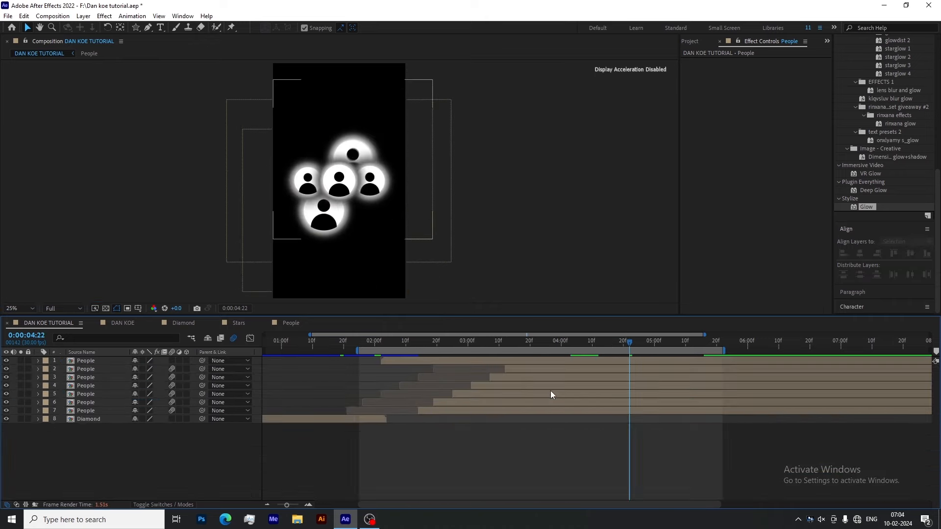
# Align the exit Position and Scale keyframes of layers 5 and 7 with layer 6's exit, starting at 0:00:04:03.
pyautogui.click(551, 394)
pyautogui.keyDown('shift'); pyautogui.click(551, 402); pyautogui.keyUp('shift')
pyautogui.press('u')
pyautogui.moveTo(577, 405); pyautogui.dragTo(657, 416)
pyautogui.moveTo(648, 411); pyautogui.dragTo(633, 422)
pyautogui.click(591, 444)
pyautogui.press('u')
pyautogui.moveTo(543, 453); pyautogui.dragTo(622, 464)
pyautogui.moveTo(614, 457); pyautogui.dragTo(632, 457)
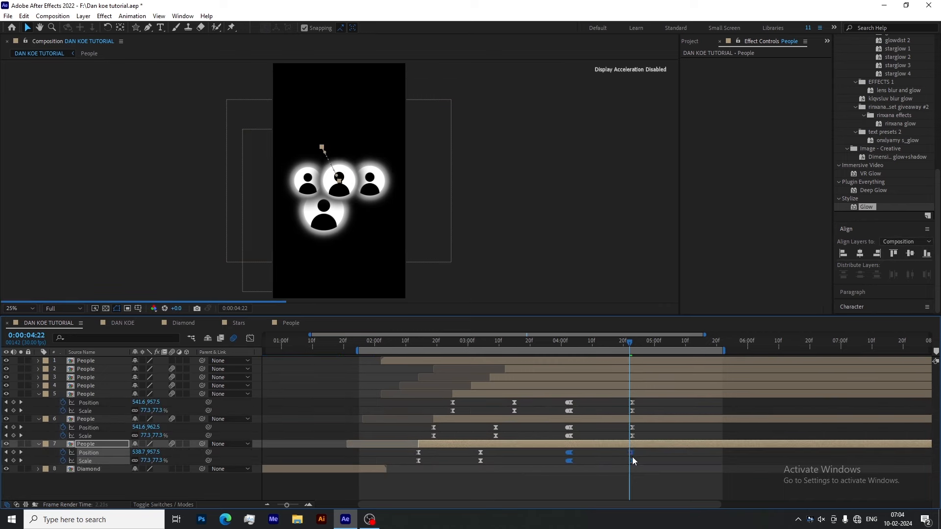
# Reveal the keyframes of layers 2 to 4 and move layer 4's exit keyframes to the shared 0:00:04:03 start.
pyautogui.click(595, 386)
pyautogui.keyDown('shift'); pyautogui.click(590, 368); pyautogui.keyUp('shift')
pyautogui.press('u')
pyautogui.moveTo(579, 425)
pyautogui.mouseDown()
pyautogui.moveTo(668, 440)
pyautogui.moveTo(576, 436)
pyautogui.mouseUp()
pyautogui.scroll(-1, 632, 435)
pyautogui.press('j')
pyautogui.press('j')
pyautogui.press('j')
pyautogui.scroll(1, 603, 434)
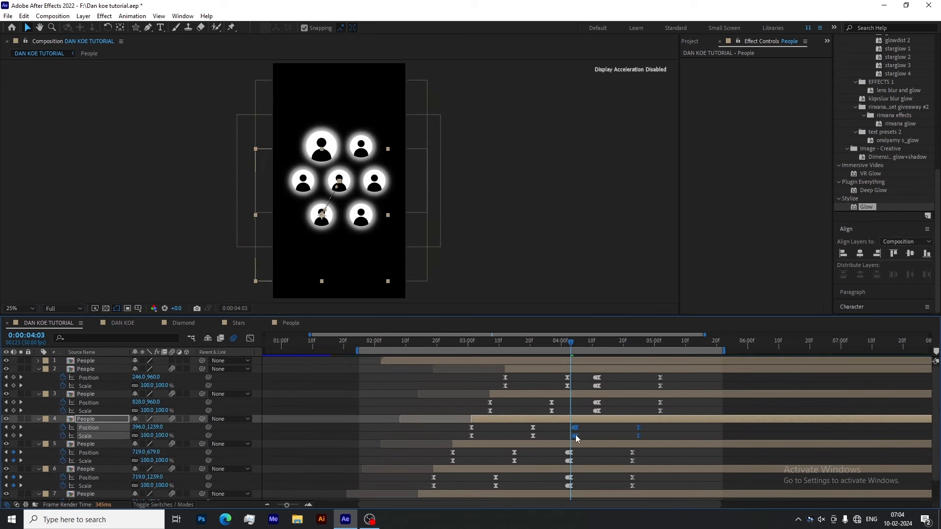
# Move layer 3's exit Position and Scale keyframes earlier to match the other layers' exit at 0:00:04:03.
pyautogui.moveTo(585, 399); pyautogui.dragTo(667, 416)
pyautogui.moveTo(660, 410); pyautogui.dragTo(634, 416)
pyautogui.moveTo(584, 373); pyautogui.dragTo(573, 401)
pyautogui.moveTo(570, 344); pyautogui.dragTo(566, 351)
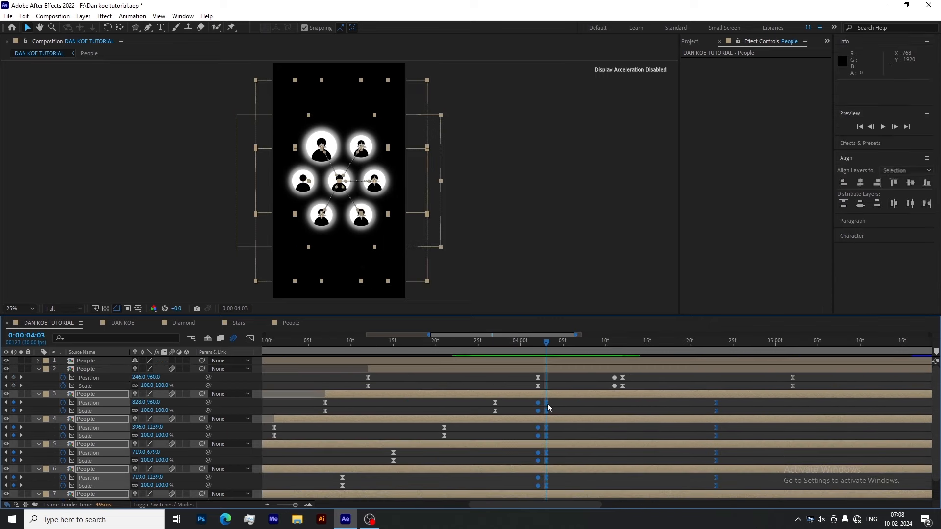
# Shift the aligned exit keyframes and layer 2's exit together so all six icons start leaving at about 0:00:04:08.
pyautogui.scroll(-1, 612, 429)
pyautogui.scroll(1, 616, 431)
pyautogui.moveTo(580, 404); pyautogui.dragTo(590, 405)
pyautogui.moveTo(604, 374); pyautogui.dragTo(758, 382)
pyautogui.click(647, 344)
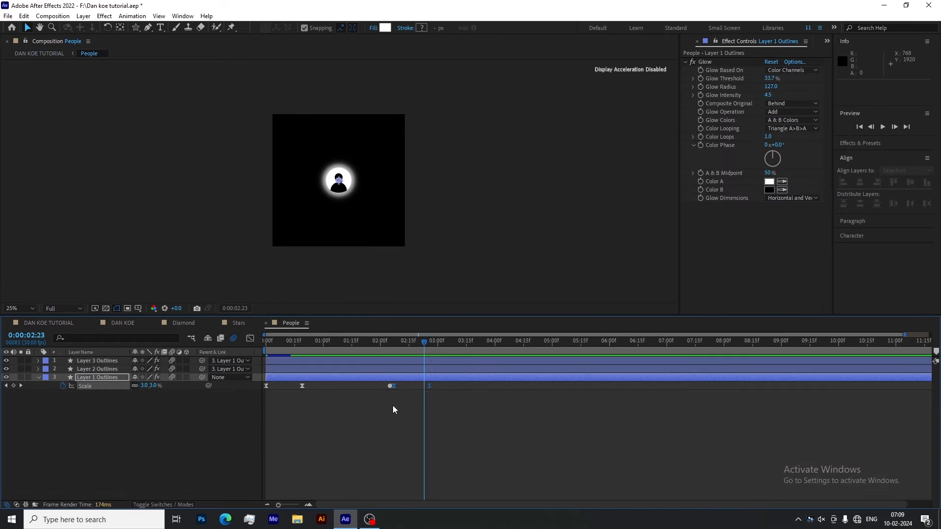
# Apply Easy Ease to the exit Position and Scale keyframes of all six moving People layers.
pyautogui.hotkey('shift', 'F3')
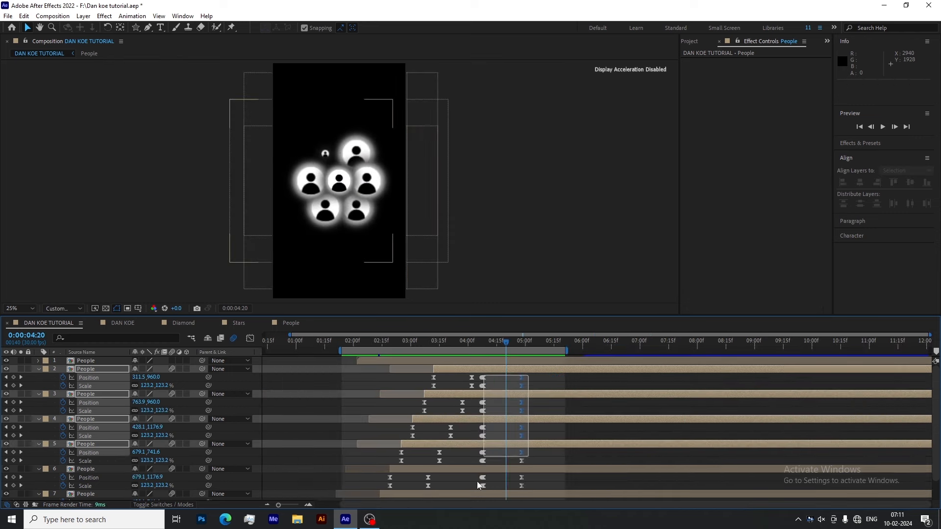
pyautogui.moveTo(482, 521); pyautogui.dragTo(483, 521)
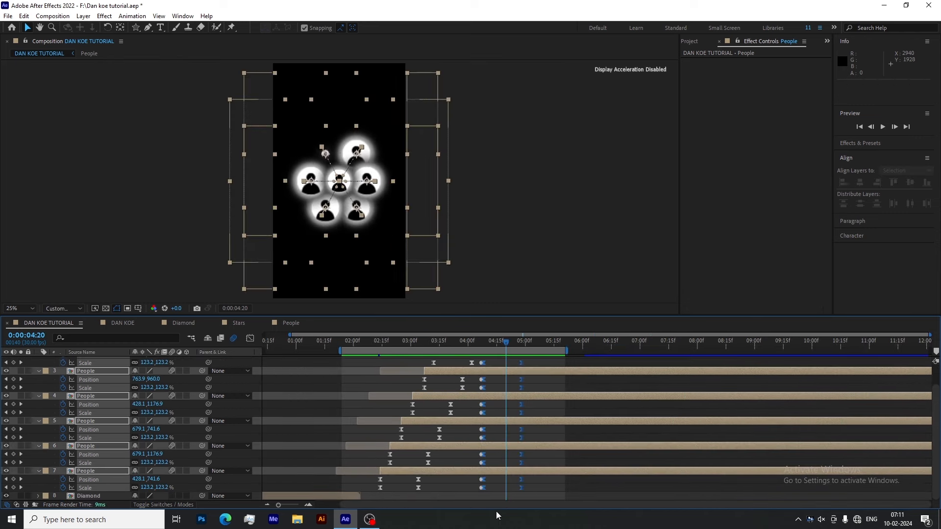
pyautogui.press('F9')
pyautogui.scroll(2, 275, 366)
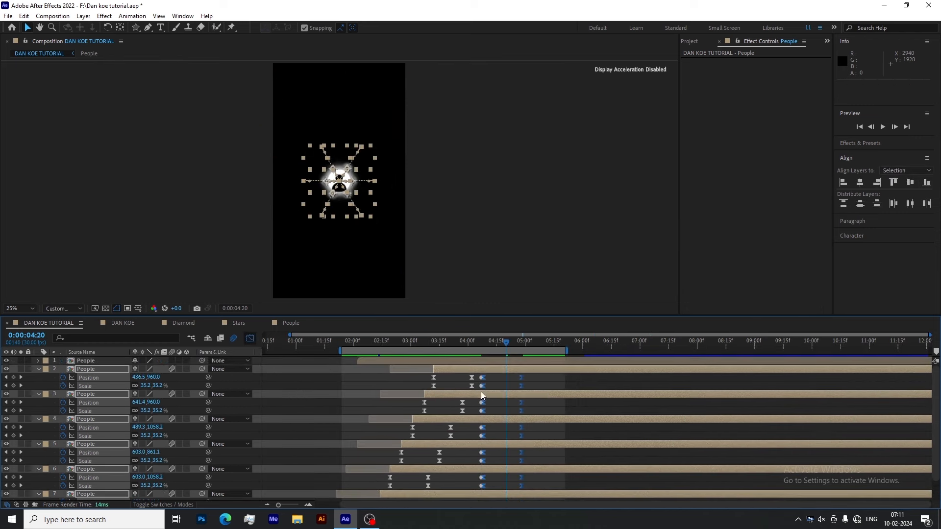
# Reshape the exit speed curve of the six moving People layers so they leave quickly and settle with a long ease-out.
pyautogui.hotkey('shift', 'F3')
pyautogui.rightClick(511, 445)
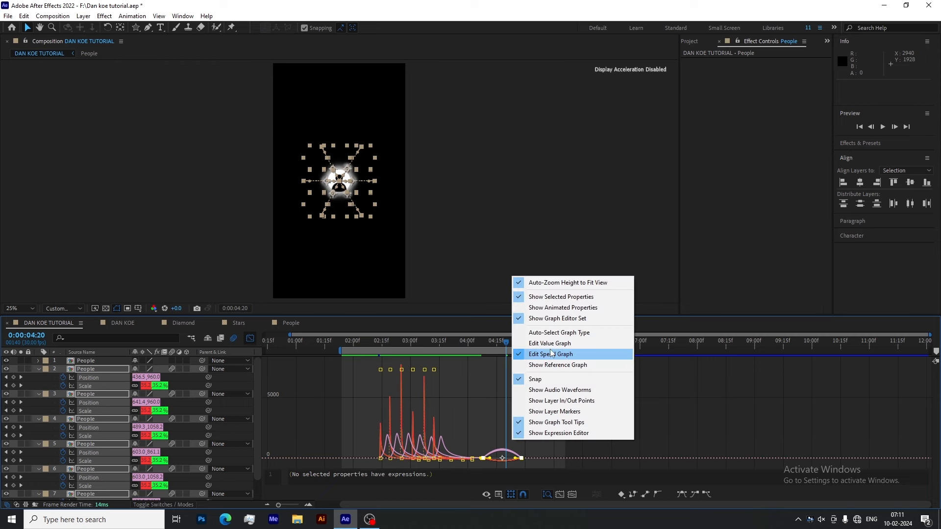
pyautogui.click(490, 442)
pyautogui.scroll(2, 486, 453)
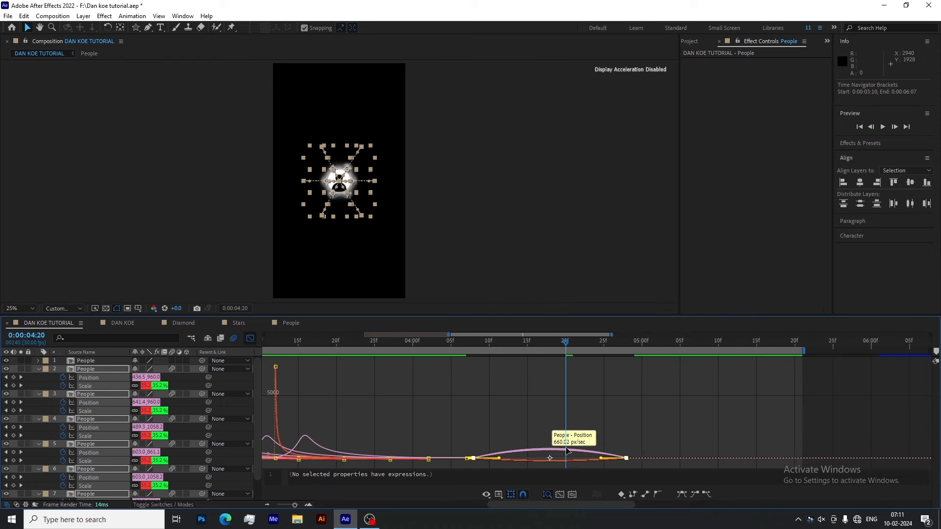
pyautogui.moveTo(661, 443); pyautogui.dragTo(606, 473)
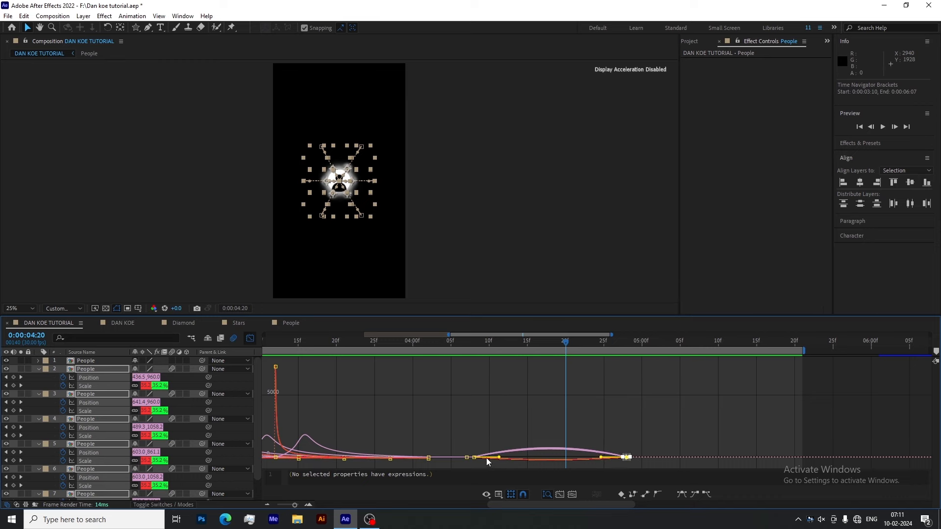
pyautogui.moveTo(487, 460); pyautogui.dragTo(414, 458)
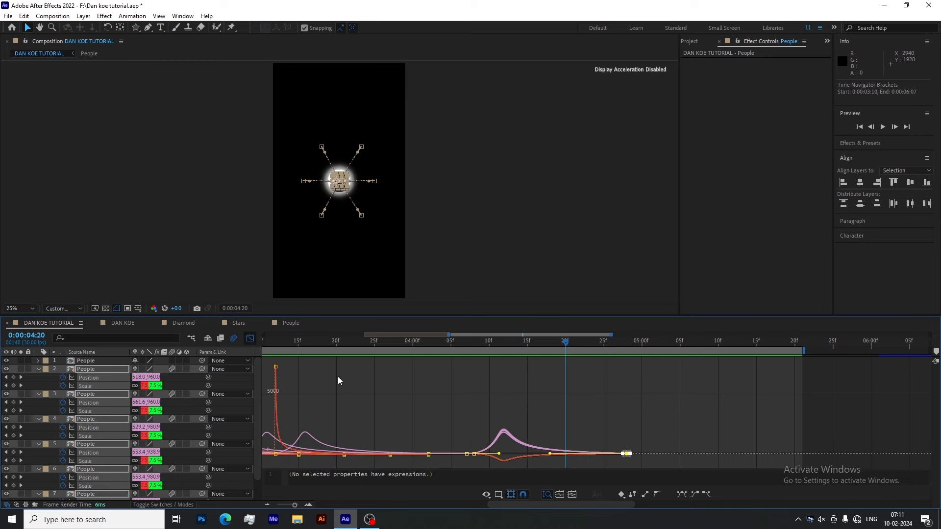
pyautogui.click(250, 338)
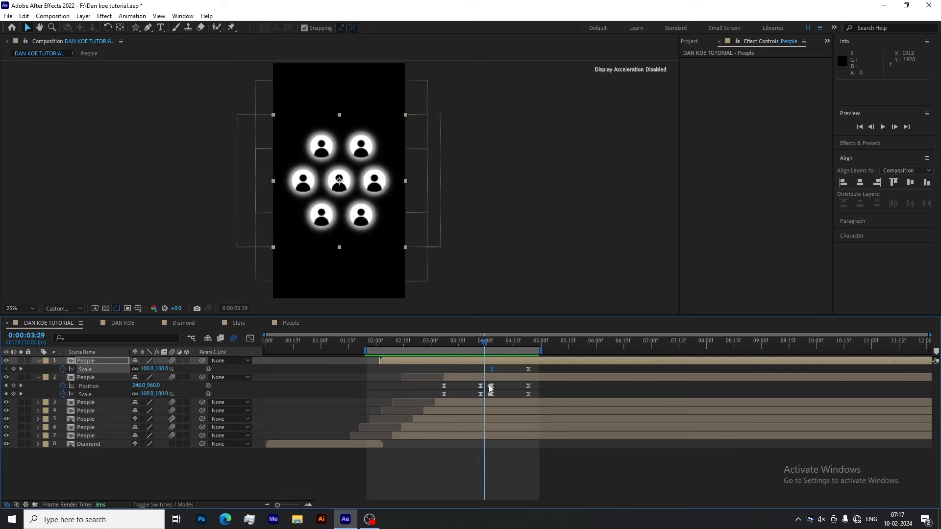
# Reveal the keyframes of all People layers and move their exit end keyframes earlier to 0:00:04:13.
pyautogui.press('space')
pyautogui.moveTo(506, 363); pyautogui.dragTo(510, 363)
pyautogui.moveTo(532, 457); pyautogui.dragTo(526, 403)
pyautogui.press('u')
pyautogui.scroll(-2, 546, 472)
pyautogui.moveTo(522, 494); pyautogui.dragTo(572, 261)
pyautogui.moveTo(528, 411); pyautogui.dragTo(509, 409)
pyautogui.scroll(-2, 522, 403)
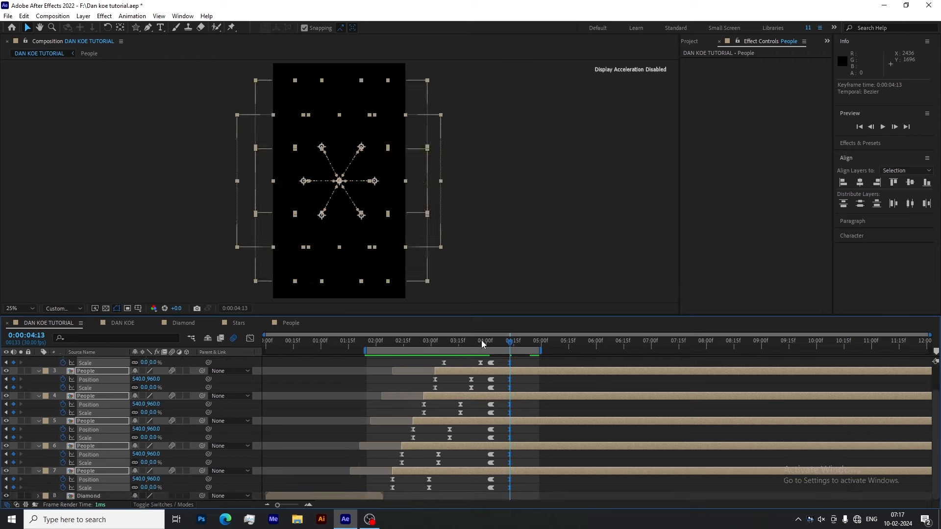
# Check the last Scale keyframe in the People precomp and scrub through the collapse in DAN KOE TUTORIAL.
pyautogui.moveTo(483, 343); pyautogui.dragTo(541, 344)
pyautogui.doubleClick(494, 392)
pyautogui.moveTo(575, 385); pyautogui.dragTo(561, 396)
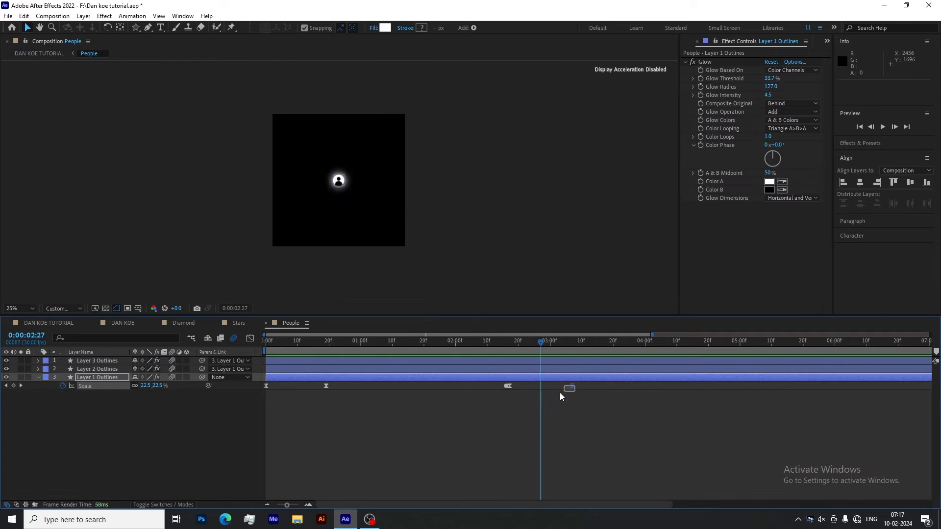
pyautogui.click(56, 323)
pyautogui.moveTo(489, 343); pyautogui.dragTo(503, 357)
pyautogui.hotkey('ctrl', 'z')
pyautogui.moveTo(490, 344); pyautogui.dragTo(507, 355)
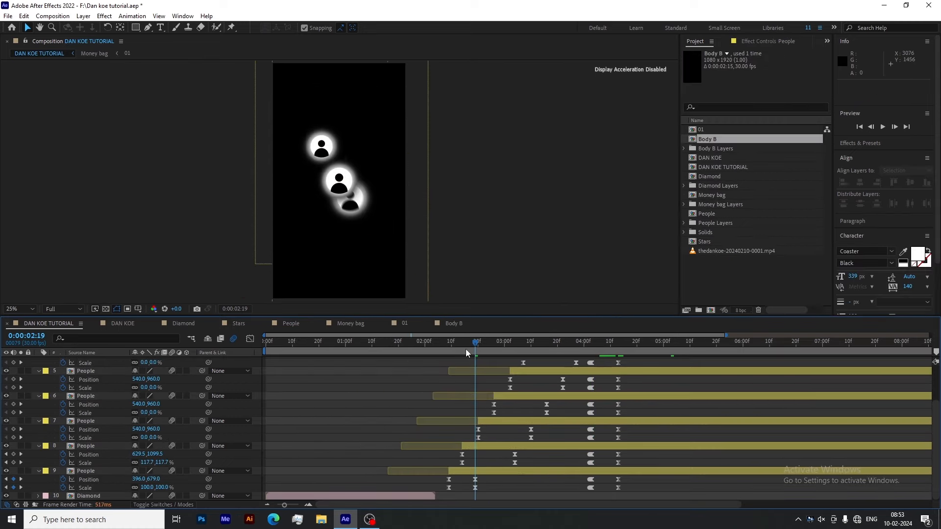
# Move the pop-out end keyframes of layers 8 and 7 earlier, so each entrance lasts about ten frames.
pyautogui.click(493, 463)
pyautogui.moveTo(492, 464); pyautogui.dragTo(488, 464)
pyautogui.click(491, 434)
pyautogui.moveTo(477, 347); pyautogui.dragTo(504, 352)
pyautogui.moveTo(545, 428); pyautogui.dragTo(526, 440)
pyautogui.moveTo(530, 437); pyautogui.dragTo(505, 434)
pyautogui.click(512, 433)
# Move the pop-out end keyframes earlier to 0:00:03:06 on layer 6, 0:00:03:12 on layer 5 and 0:00:03:17 on layer 4.
pyautogui.moveTo(494, 347); pyautogui.dragTo(521, 351)
pyautogui.moveTo(560, 403); pyautogui.dragTo(520, 413)
pyautogui.scroll(3, 521, 392)
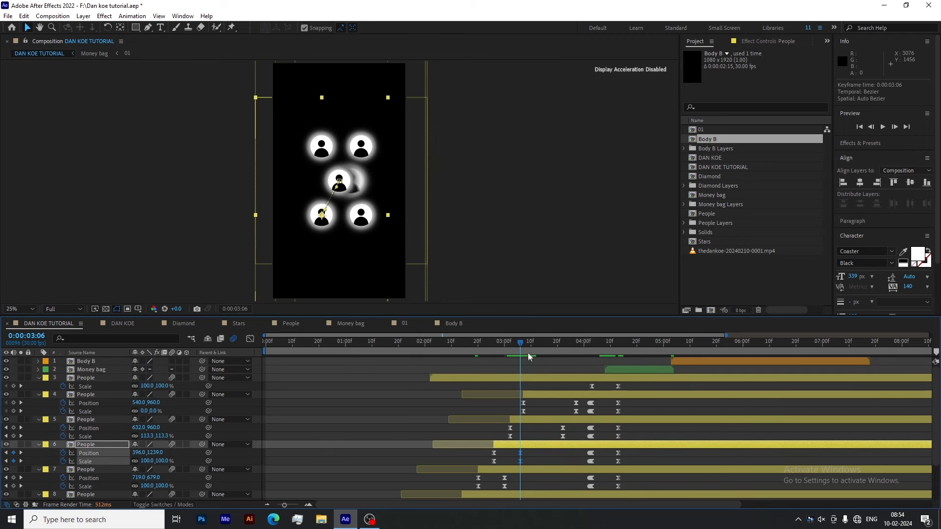
pyautogui.moveTo(512, 351); pyautogui.dragTo(537, 352)
pyautogui.moveTo(575, 426); pyautogui.dragTo(558, 439)
pyautogui.moveTo(563, 436); pyautogui.dragTo(537, 436)
pyautogui.moveTo(523, 352); pyautogui.dragTo(550, 352)
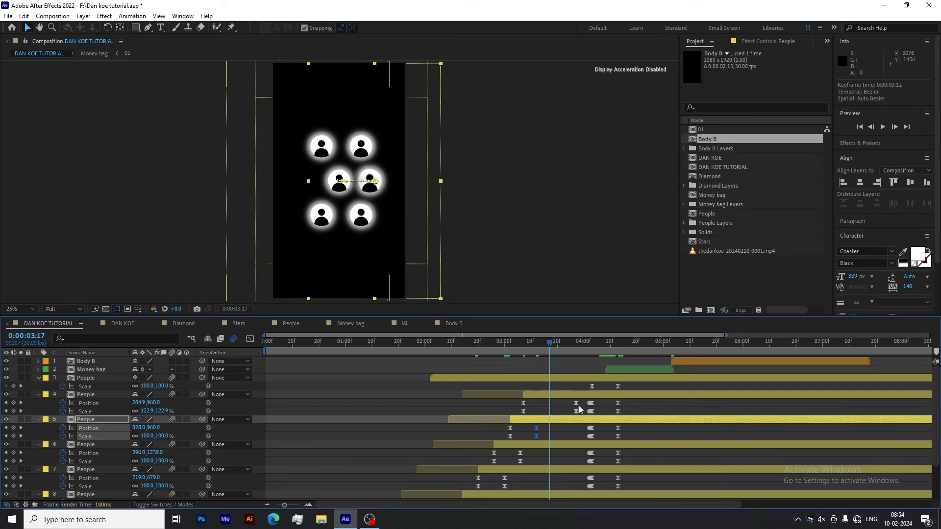
pyautogui.moveTo(585, 400); pyautogui.dragTo(572, 415)
pyautogui.moveTo(576, 411); pyautogui.dragTo(549, 411)
# Move the exit keyframes of all People layers earlier together so the exit ends at 0:00:04:08.
pyautogui.moveTo(632, 382); pyautogui.dragTo(574, 498)
pyautogui.scroll(3, 619, 412)
pyautogui.moveTo(618, 411); pyautogui.dragTo(605, 411)
pyautogui.click(589, 349)
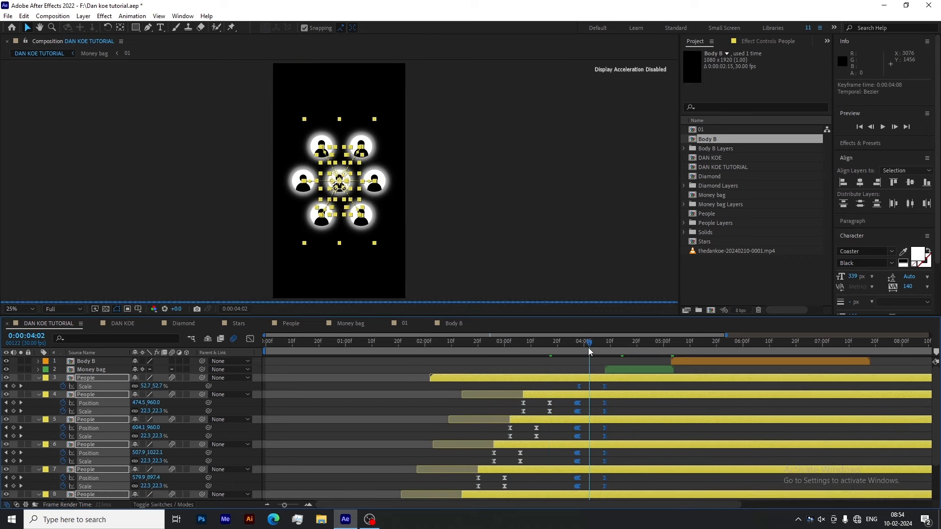
# Move the exit Scale keyframes in the People precomp earlier to match the new exit timing in DAN KOE TUTORIAL.
pyautogui.click(291, 323)
pyautogui.press('u')
pyautogui.click(48, 323)
pyautogui.click(582, 350)
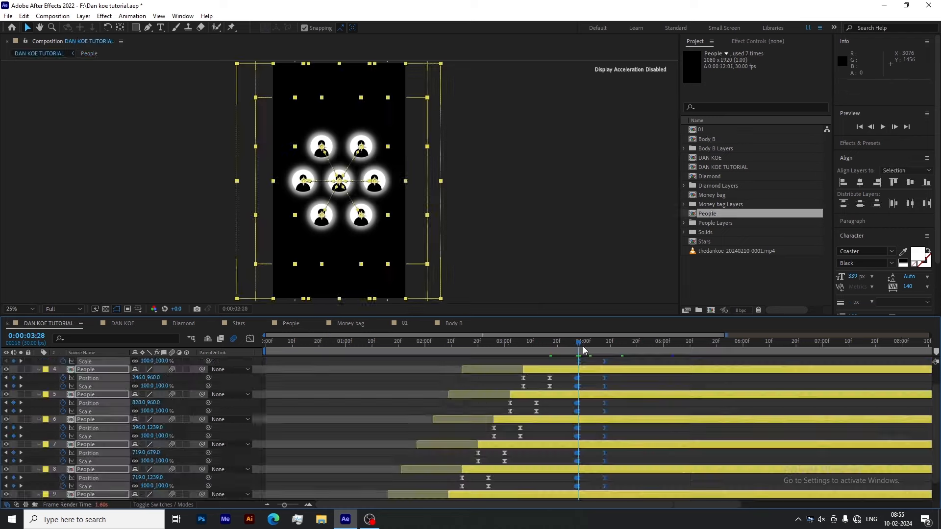
pyautogui.click(291, 323)
pyautogui.moveTo(551, 383); pyautogui.dragTo(498, 398)
pyautogui.moveTo(510, 386); pyautogui.dragTo(490, 387)
pyautogui.click(48, 323)
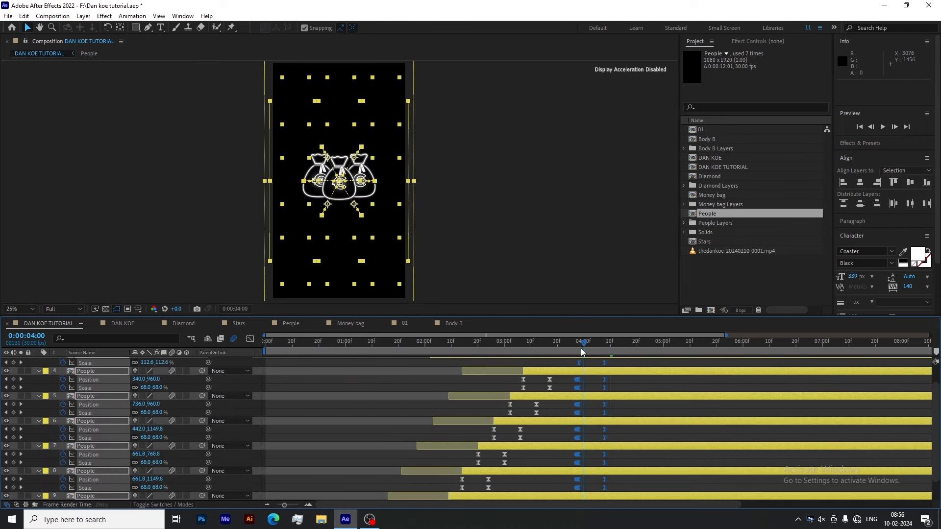
pyautogui.moveTo(583, 351); pyautogui.dragTo(578, 353)
pyautogui.click(563, 461)
pyautogui.scroll(-1, 563, 462)
pyautogui.moveTo(423, 472); pyautogui.dragTo(437, 472)
pyautogui.click(522, 490)
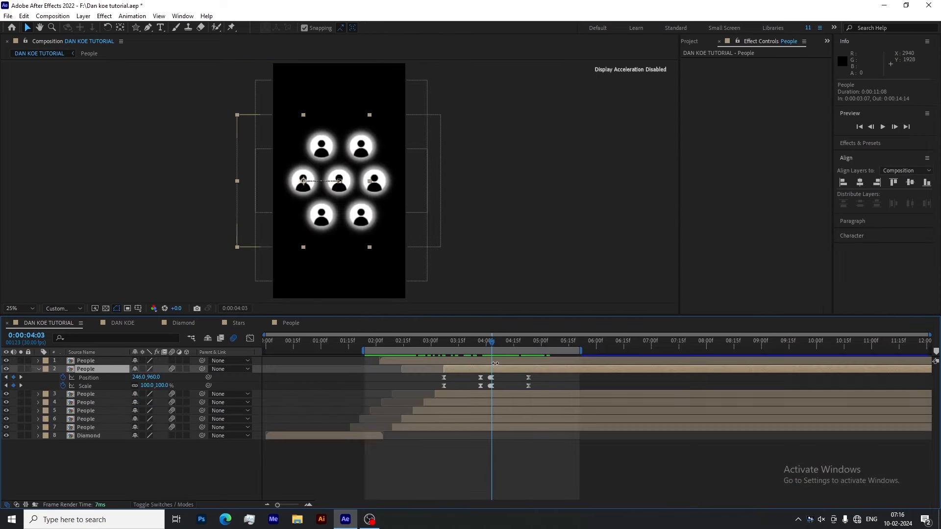
# Animate the centre People layer's Scale from 100% at 0:00:04:03 to 0% at 0:00:04:23 and lengthen the ease on its curve.
pyautogui.click(415, 357)
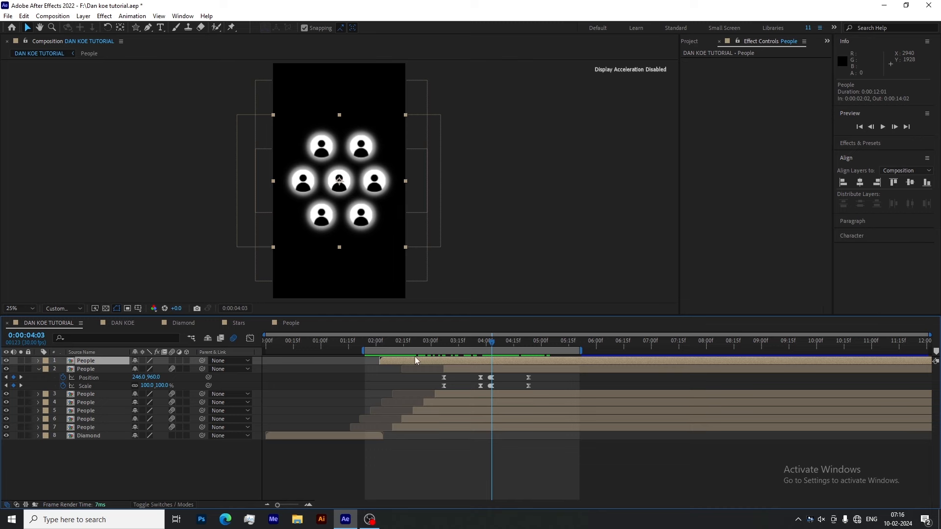
pyautogui.click(529, 346)
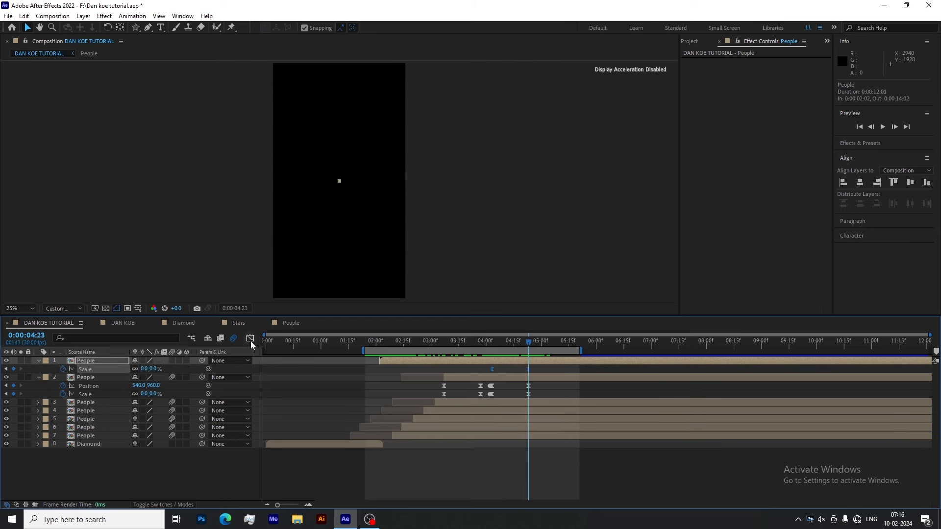
pyautogui.click(250, 338)
pyautogui.rightClick(452, 384)
pyautogui.click(482, 286)
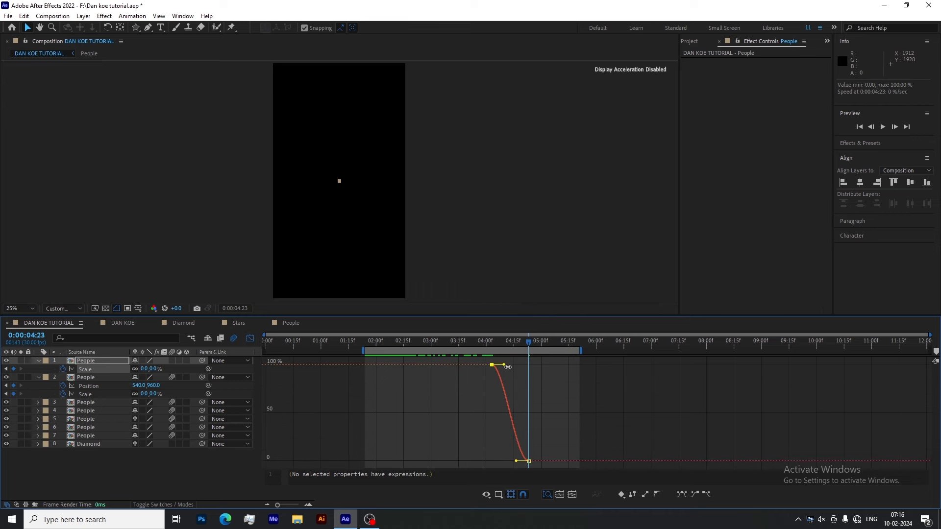
pyautogui.moveTo(507, 367)
pyautogui.mouseDown()
pyautogui.moveTo(488, 348)
pyautogui.moveTo(522, 368)
pyautogui.moveTo(504, 368)
pyautogui.moveTo(514, 368)
pyautogui.mouseUp()
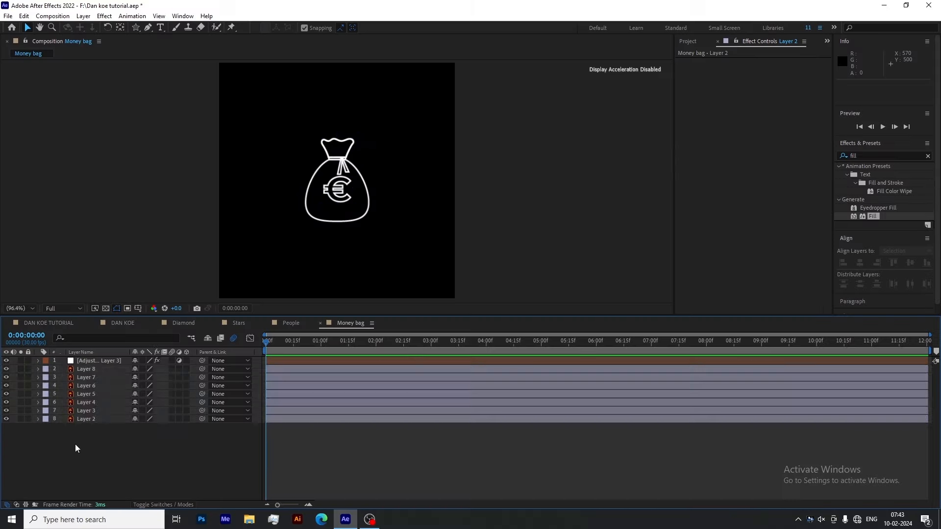
# Convert the money bag's vector layers to shape outlines and pre-compose all seven outline layers as 01.
pyautogui.rightClick(104, 363)
pyautogui.click(100, 389)
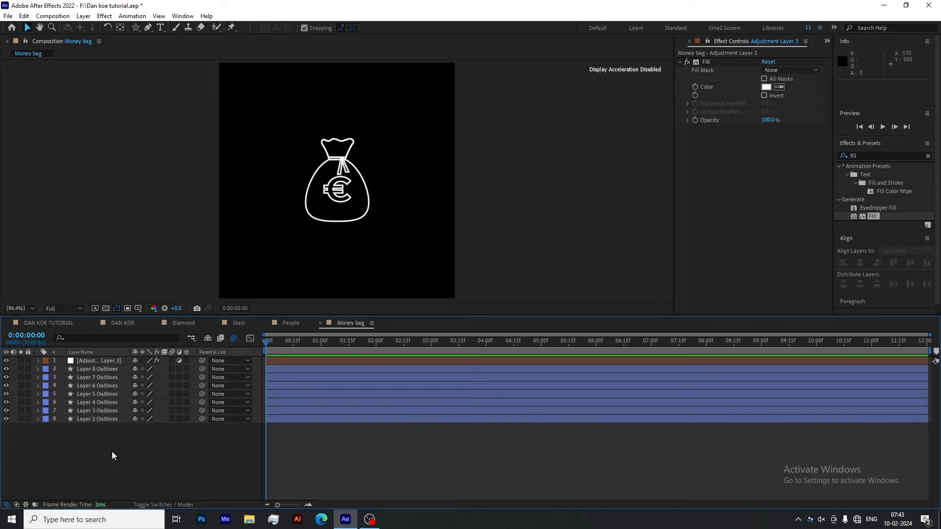
pyautogui.moveTo(111, 452); pyautogui.dragTo(118, 365)
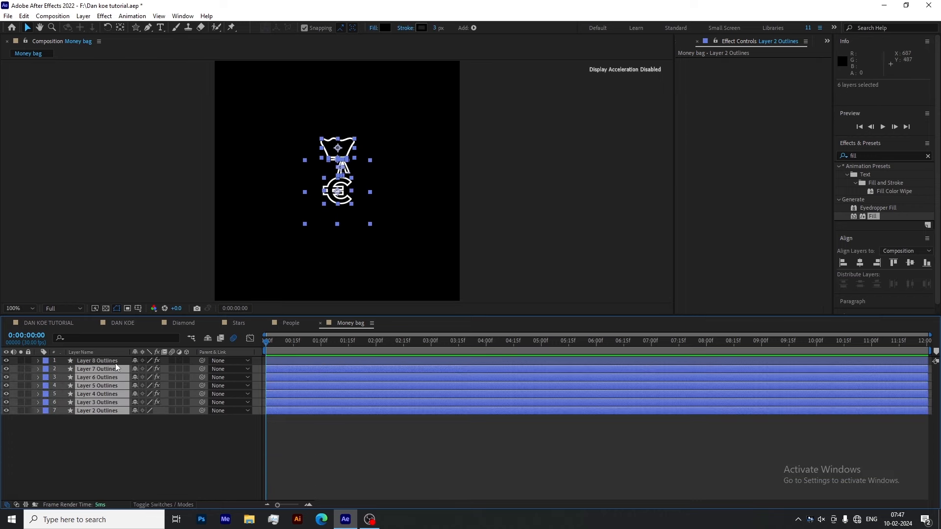
pyautogui.rightClick(118, 362)
pyautogui.click(147, 293)
pyautogui.write('0')
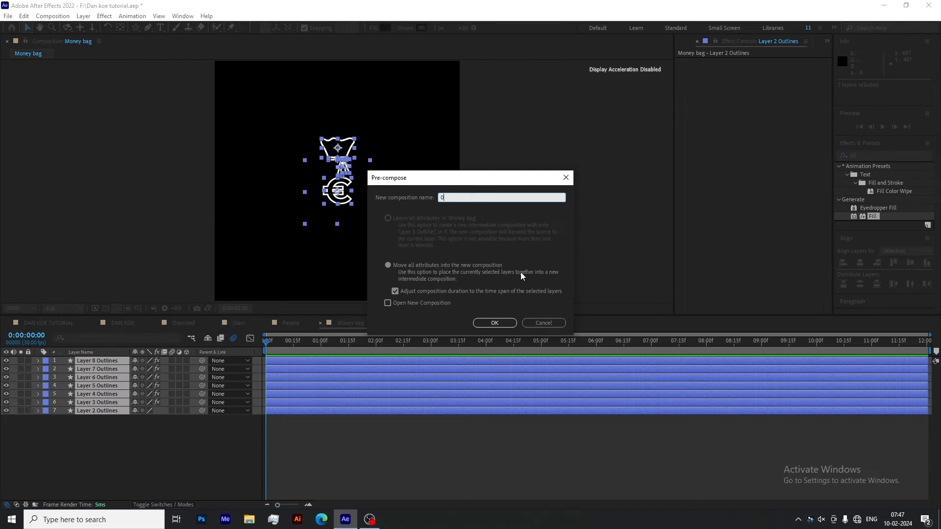
pyautogui.write('1')
pyautogui.click(481, 324)
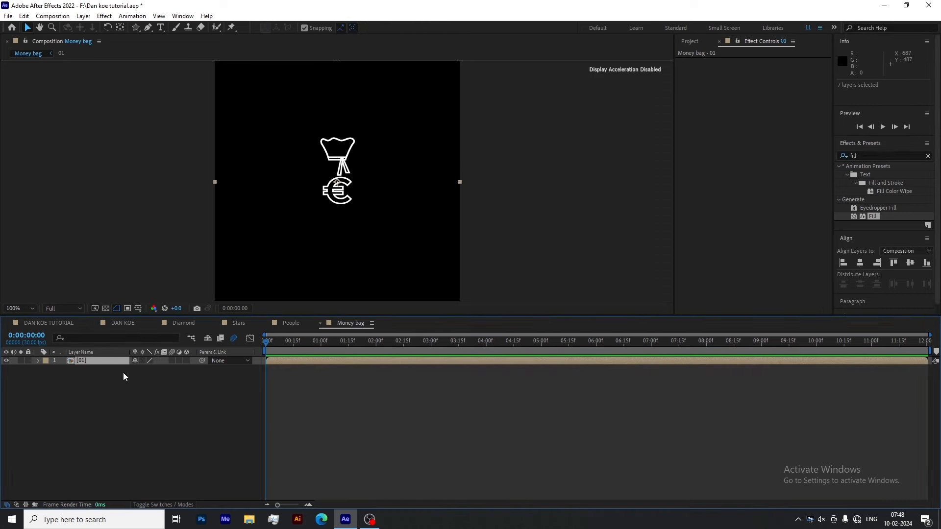
# Duplicate the 01 layer into copies named 02 and 03, positioned at 350, 250 and 150, 250.
pyautogui.hotkey('ctrl', 'd')
pyautogui.rightClick(93, 365)
pyautogui.click(118, 343)
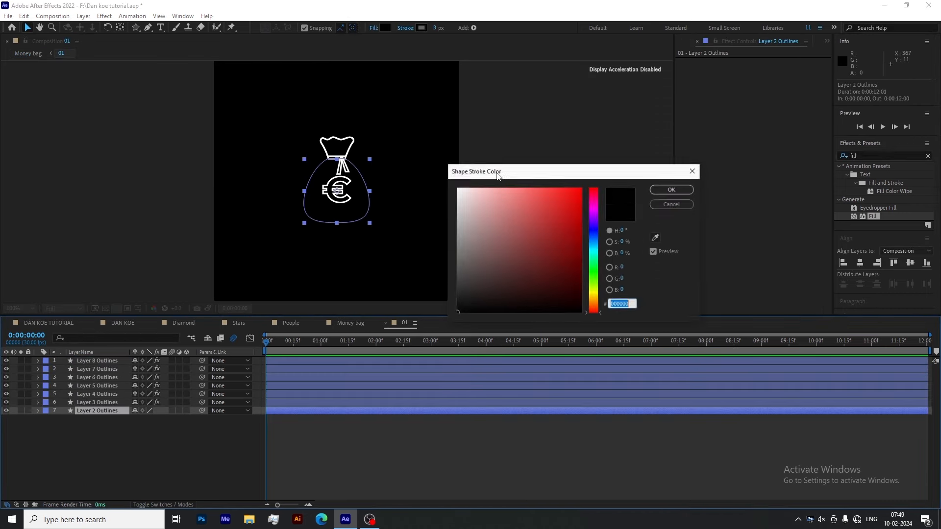
# Set the stroke colour of Layer 2 Outlines, the bag body, to FFFFFF inside 01.
pyautogui.write('ffffff')
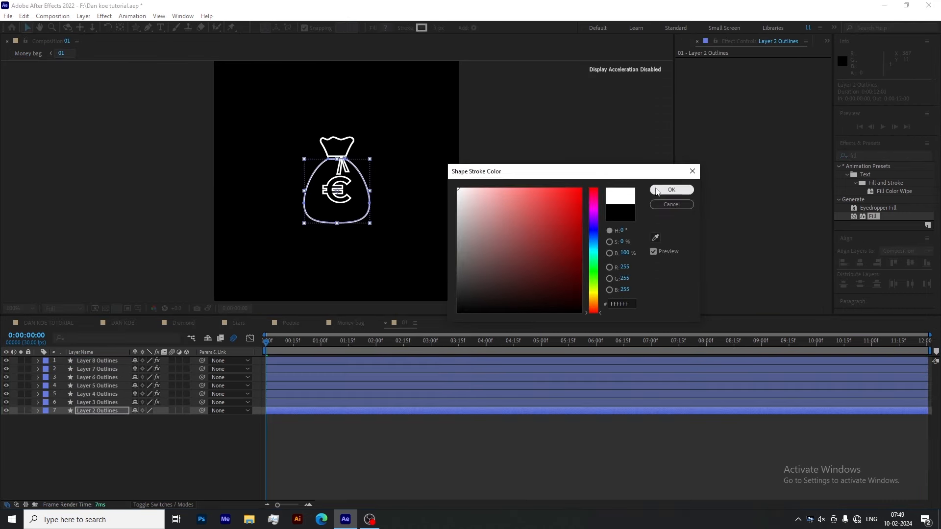
pyautogui.click(657, 191)
pyautogui.click(430, 425)
# Reorder the Money bag composition's layers so 01 is in front, followed by 02 and 03.
pyautogui.click(350, 322)
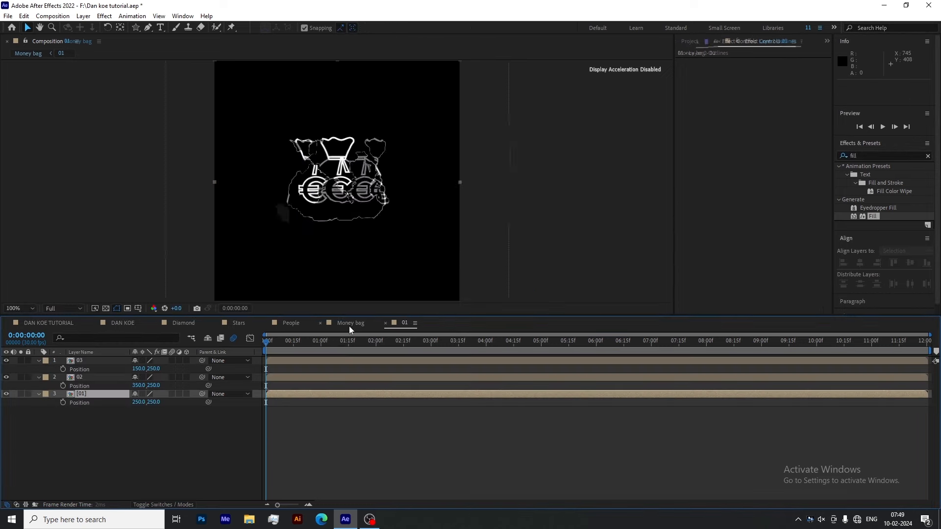
pyautogui.click(334, 451)
pyautogui.moveTo(90, 379); pyautogui.dragTo(90, 410)
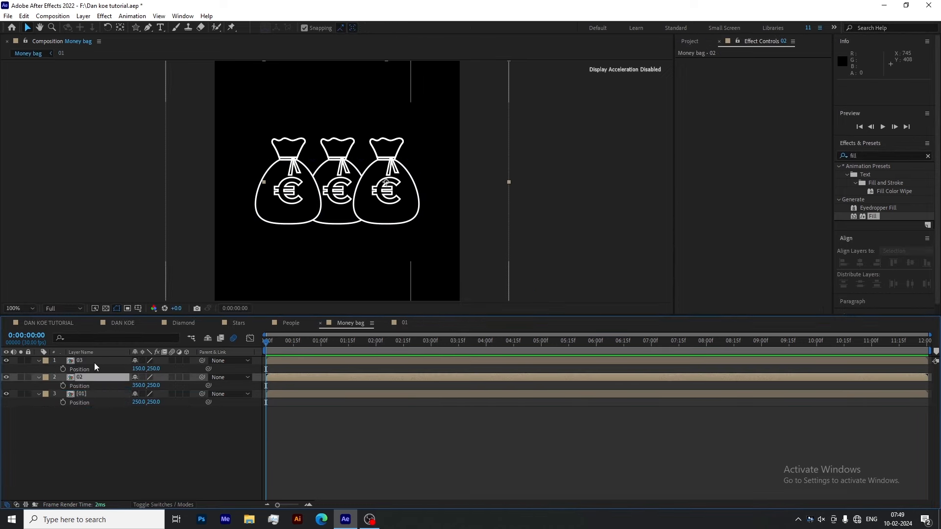
pyautogui.moveTo(93, 363); pyautogui.dragTo(90, 412)
pyautogui.click(90, 432)
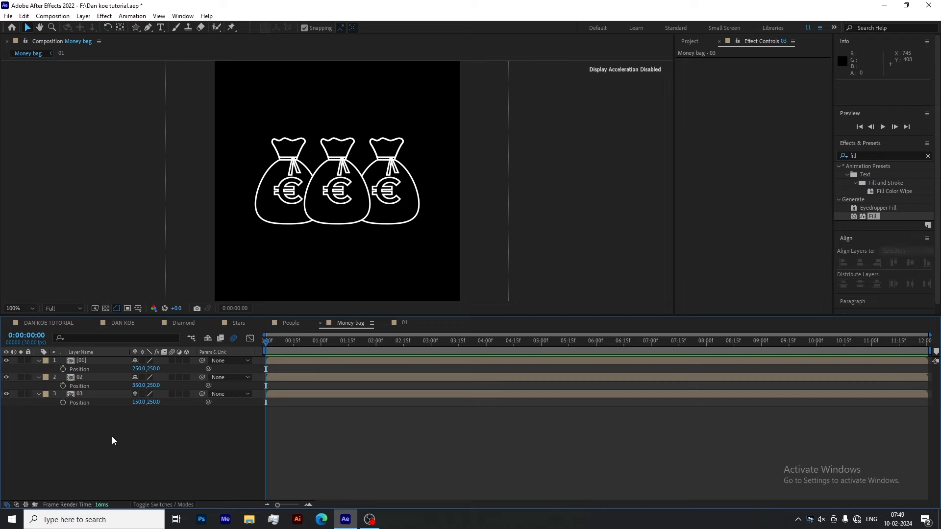
# Open the 01 precomp and set the Scale of Layer 2 Outlines to 200%.
pyautogui.doubleClick(96, 395)
pyautogui.click(152, 418)
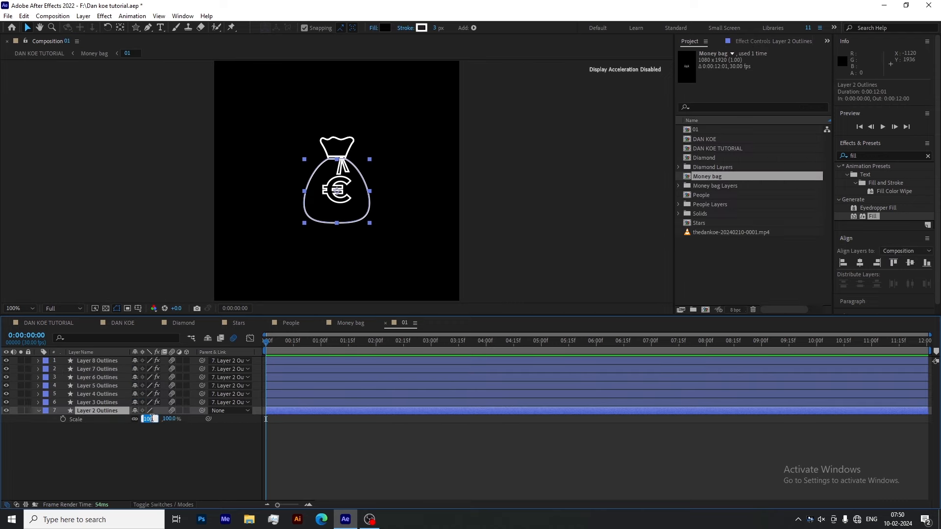
pyautogui.write('200')
pyautogui.click(153, 428)
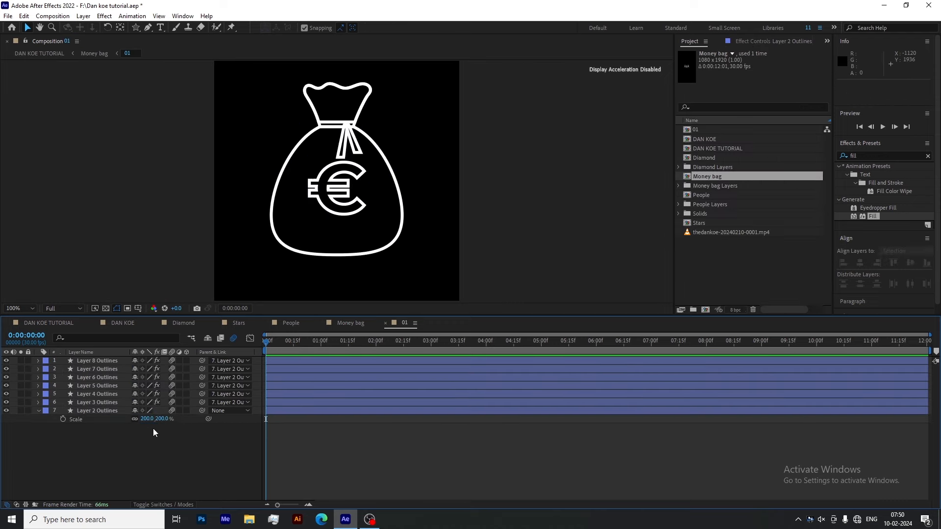
# Reveal the Position properties of the three bag layers in Money bag and undo the last position change.
pyautogui.click(347, 322)
pyautogui.click(104, 377)
pyautogui.keyDown('shift'); pyautogui.click(104, 361); pyautogui.keyUp('shift')
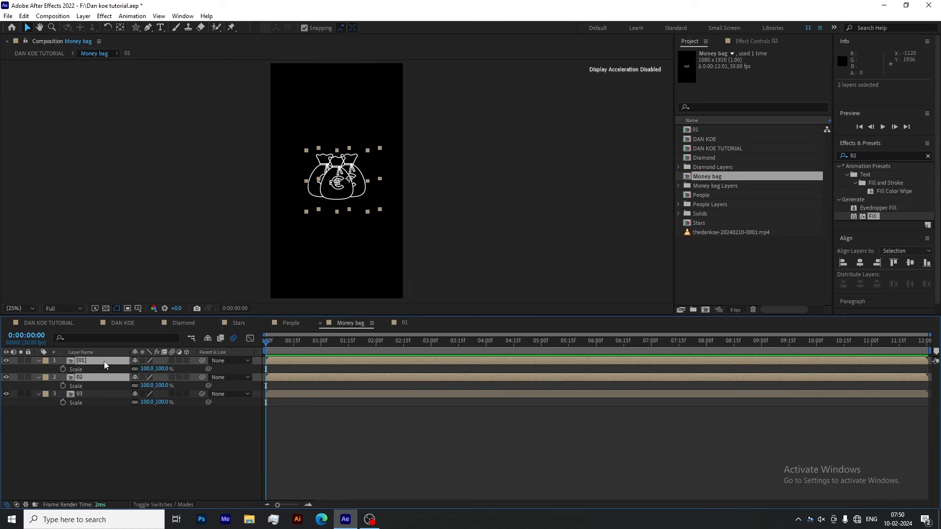
pyautogui.press('p')
pyautogui.click(139, 386)
pyautogui.click(154, 410)
pyautogui.click(108, 393)
pyautogui.press('p')
pyautogui.hotkey('ctrl', 'z')
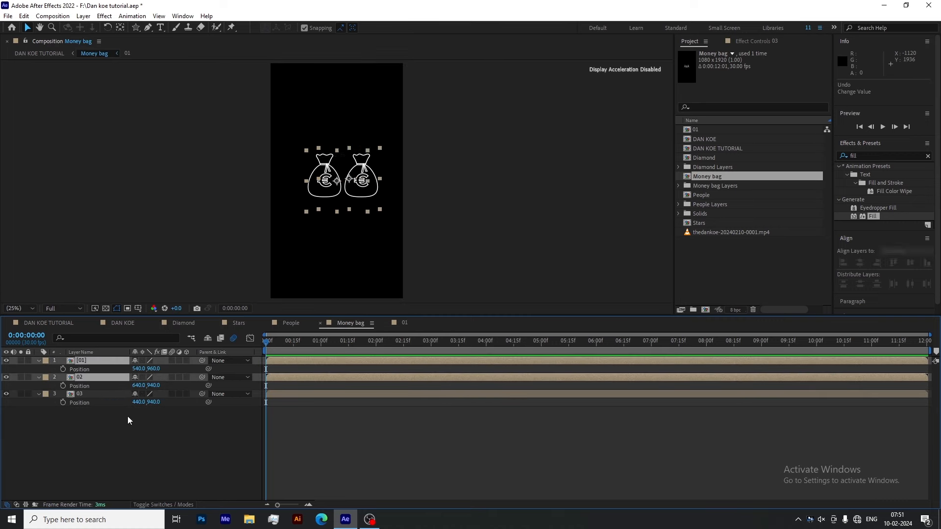
# Lock the 01 layer and spread the side bags, placing 02 at X 700 and 03 at about X 380.
pyautogui.click(127, 416)
pyautogui.click(40, 361)
pyautogui.click(28, 361)
pyautogui.moveTo(139, 386); pyautogui.dragTo(140, 413)
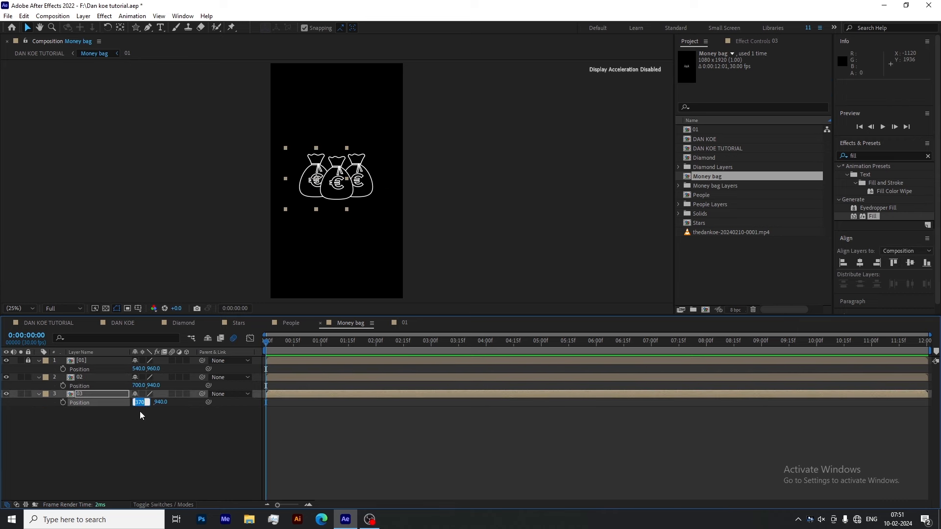
pyautogui.hotkey('shift', 'Up')
pyautogui.click(140, 411)
# Collapse the Position properties of the bag layers and return to the DAN KOE TUTORIAL composition.
pyautogui.hotkey('ctrl', 'a')
pyautogui.press('p')
pyautogui.click(39, 361)
pyautogui.click(48, 322)
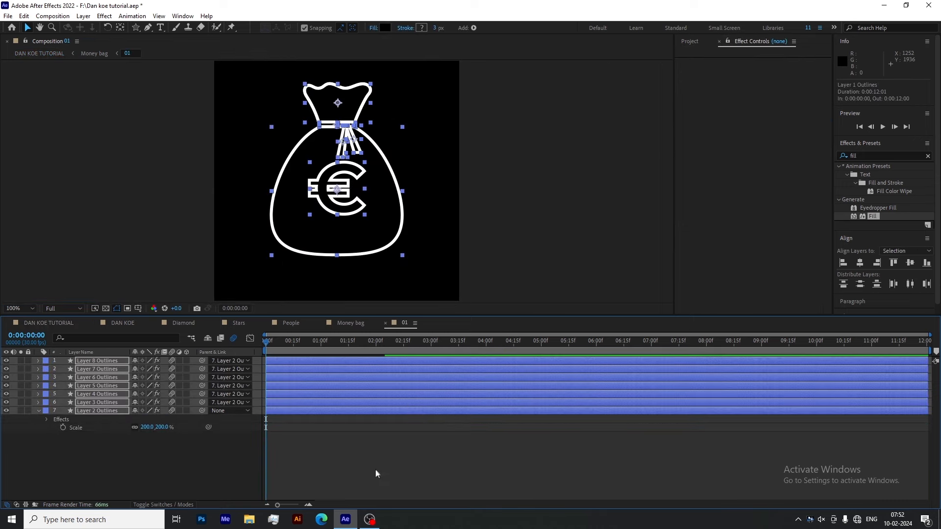
# Adjust the Glow on Layer 2 Outlines to Threshold 63.9%, Radius 21 and Intensity 3.7.
pyautogui.click(379, 464)
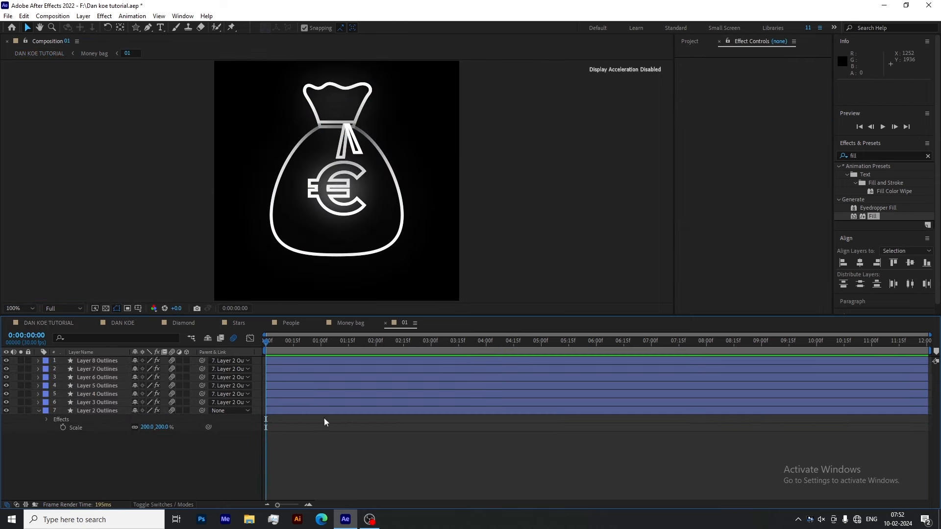
pyautogui.click(342, 409)
pyautogui.scroll(-2, 380, 166)
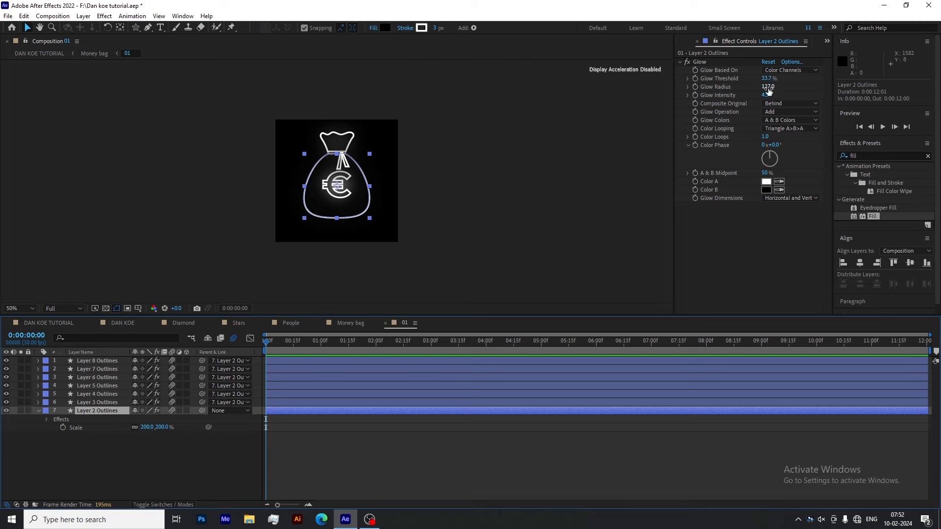
pyautogui.moveTo(768, 89); pyautogui.dragTo(713, 96)
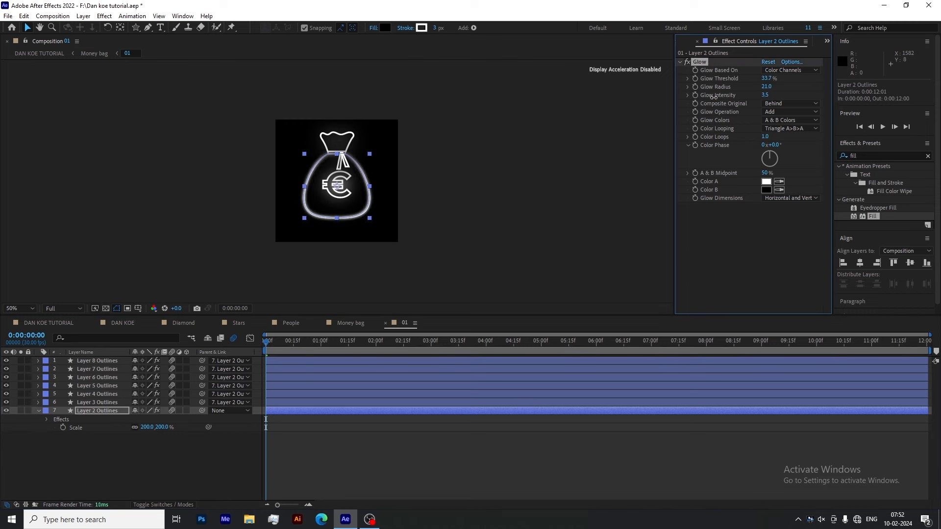
pyautogui.moveTo(767, 78)
pyautogui.mouseDown()
pyautogui.moveTo(748, 79)
pyautogui.moveTo(783, 85)
pyautogui.mouseUp()
# Paste the adjusted Glow effect onto the Layer 3 to Layer 8 Outlines layers.
pyautogui.click(125, 401)
pyautogui.keyDown('shift'); pyautogui.click(124, 362); pyautogui.keyUp('shift')
pyautogui.hotkey('ctrl', 'v')
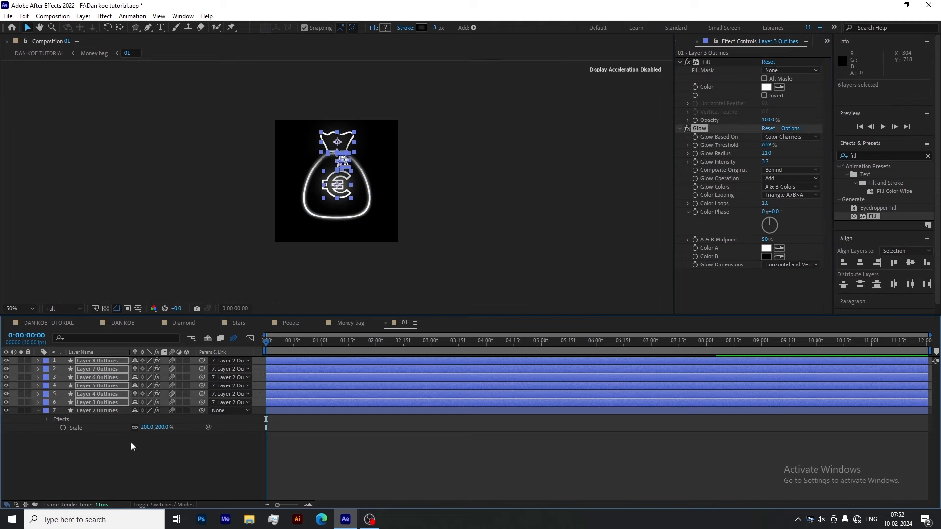
pyautogui.click(119, 458)
# Collapse Layer 2 Outlines and set the Layer 5 Outlines Glow to Radius 103 and Threshold about 52%.
pyautogui.click(39, 411)
pyautogui.moveTo(766, 153)
pyautogui.mouseDown()
pyautogui.moveTo(812, 149)
pyautogui.moveTo(757, 144)
pyautogui.mouseUp()
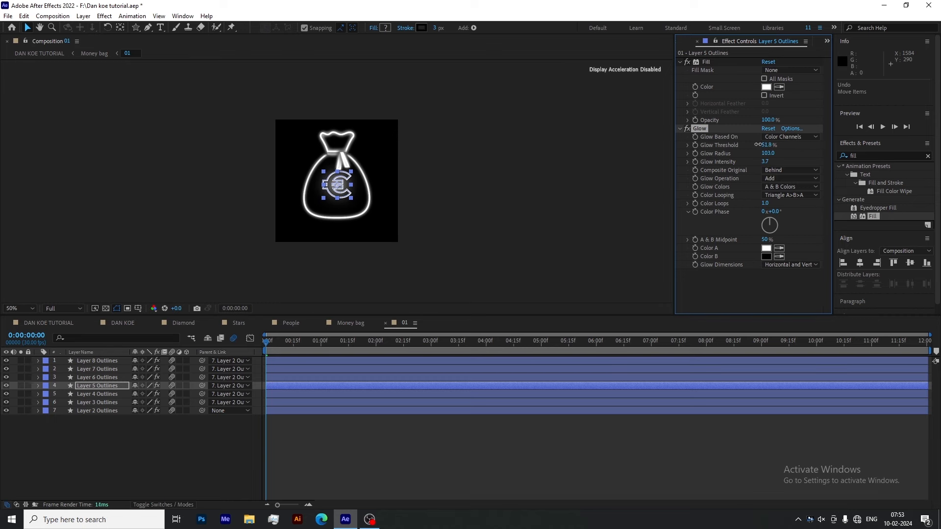
pyautogui.click(473, 446)
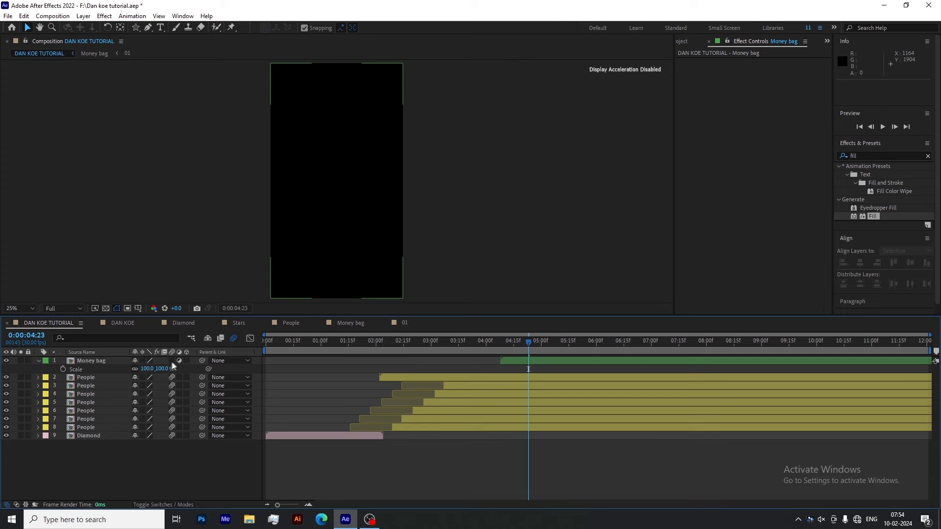
# Keyframe the Money bag layer's Scale from 100% at 0:00:04:23 to 0% at 0:00:05:03.
pyautogui.click(124, 363)
pyautogui.click(64, 369)
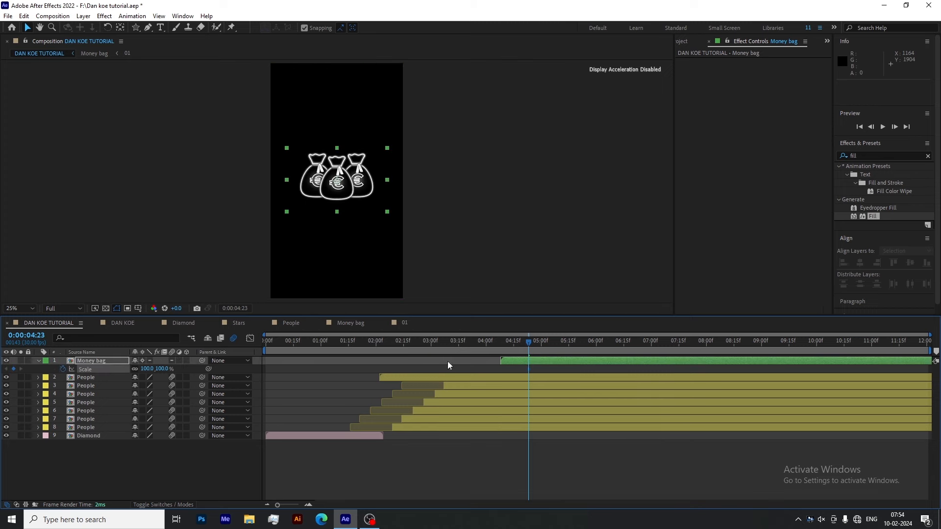
pyautogui.hotkey('shift', 'pagedown')
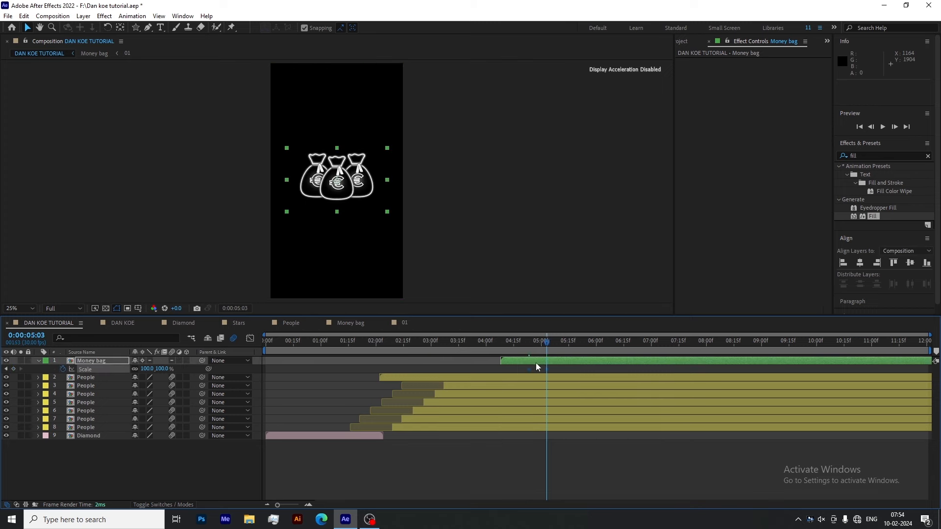
pyautogui.press('Return')
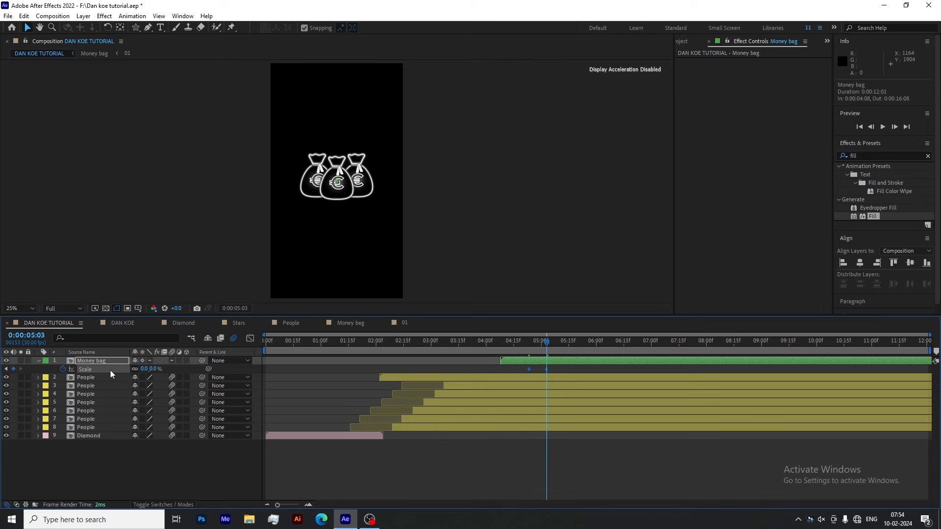
# Shape the Money bag Scale curve in the graph editor so it overshoots above 100% before dropping to 0%.
pyautogui.click(250, 338)
pyautogui.moveTo(510, 358); pyautogui.dragTo(539, 366)
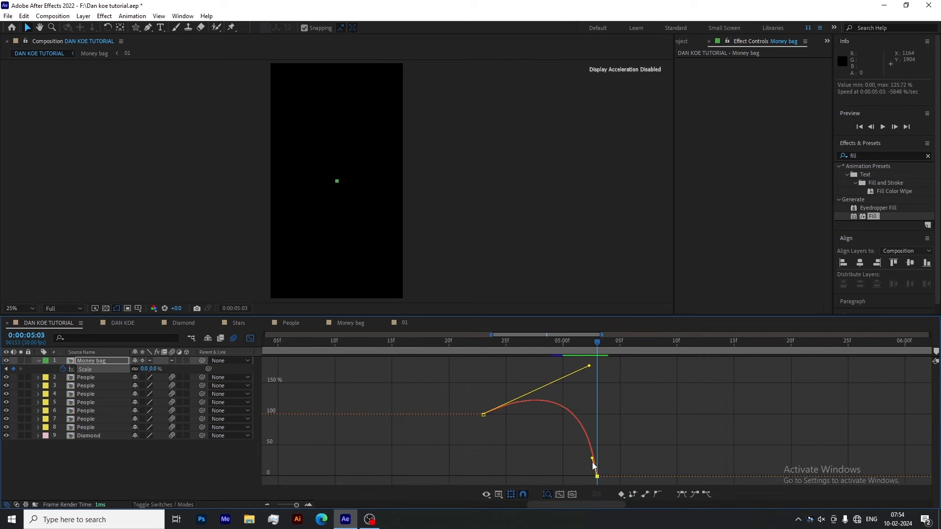
pyautogui.moveTo(593, 461); pyautogui.dragTo(586, 486)
pyautogui.click(250, 338)
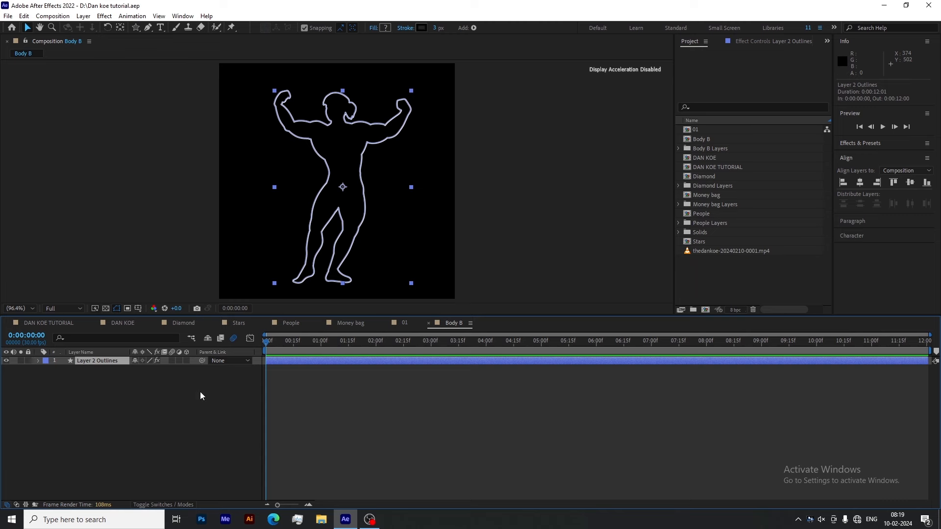
# Expose the modified properties of Layer 2 Outlines in Body B and add Trim Paths with End at 0%.
pyautogui.press('u')
pyautogui.press('u')
pyautogui.press('u')
pyautogui.press('u')
pyautogui.click(192, 369)
pyautogui.click(220, 318)
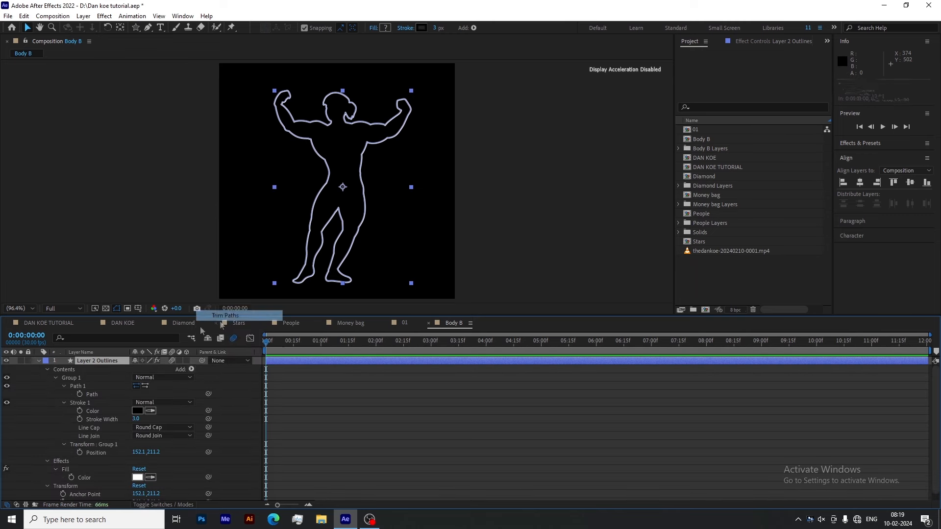
pyautogui.click(55, 461)
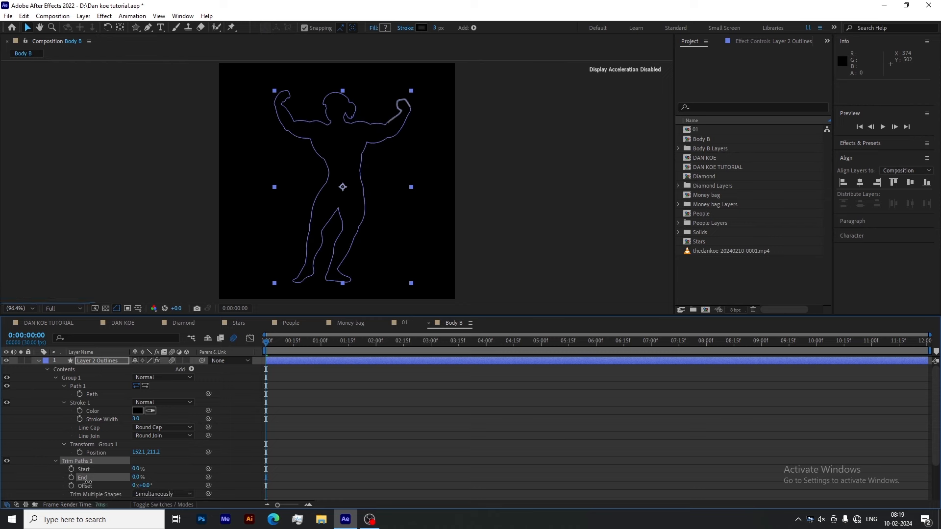
# Keyframe Trim Paths Start from 0% at the first frame to 100% at 0:00:01:00 and adjust the Offset.
pyautogui.click(72, 469)
pyautogui.hotkey('shift', 'pagedown')
pyautogui.hotkey('shift', 'pagedown')
pyautogui.hotkey('shift', 'pagedown')
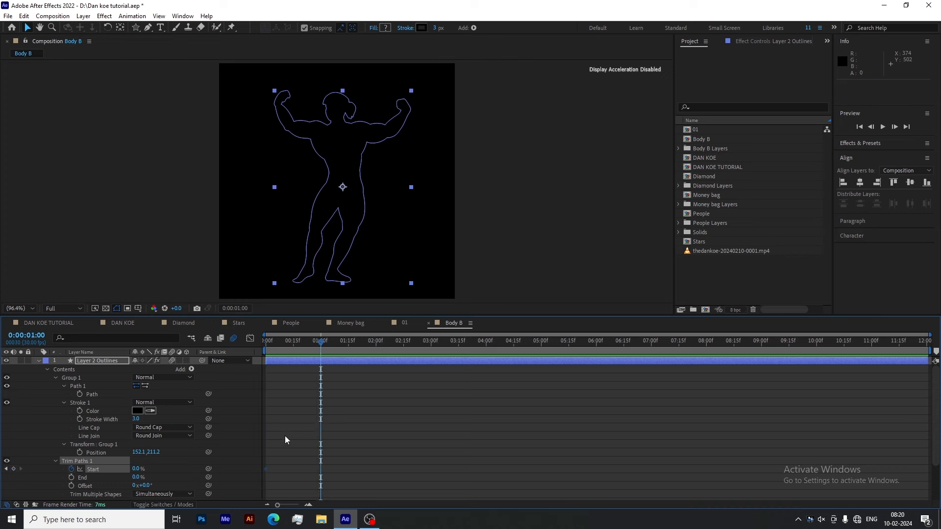
pyautogui.write('100')
pyautogui.click(180, 463)
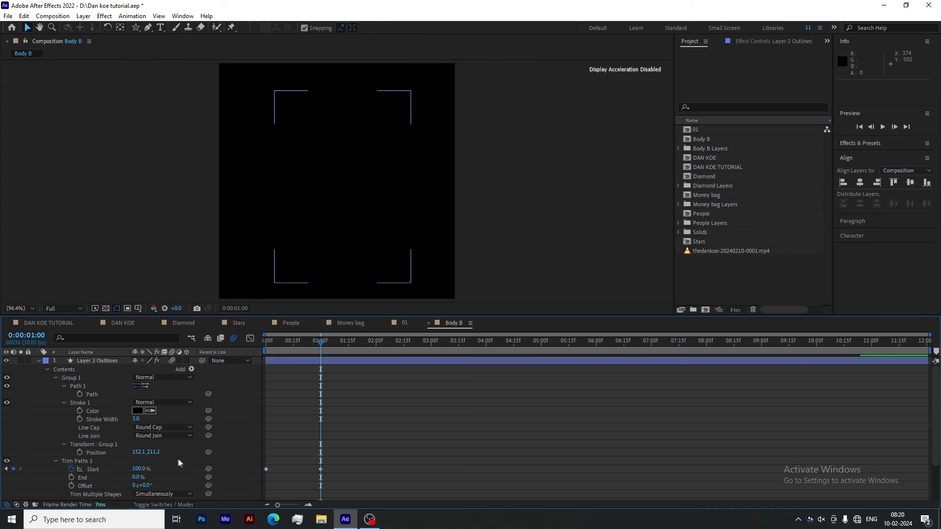
pyautogui.moveTo(321, 341); pyautogui.dragTo(273, 342)
pyautogui.moveTo(145, 486); pyautogui.dragTo(169, 489)
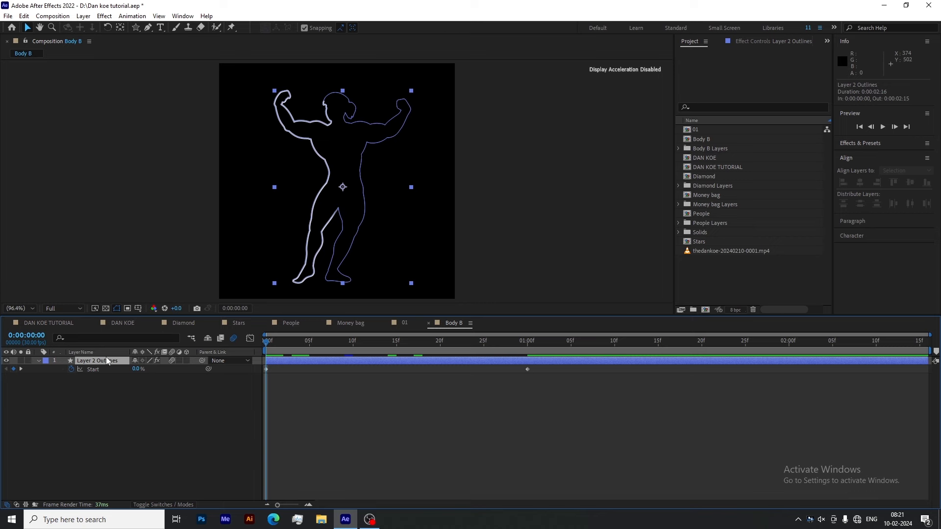
# Add a duplicate of Layer 2 Outlines starting at frame 3 and enable motion blur on both layers.
pyautogui.hotkey('ctrl', 'd')
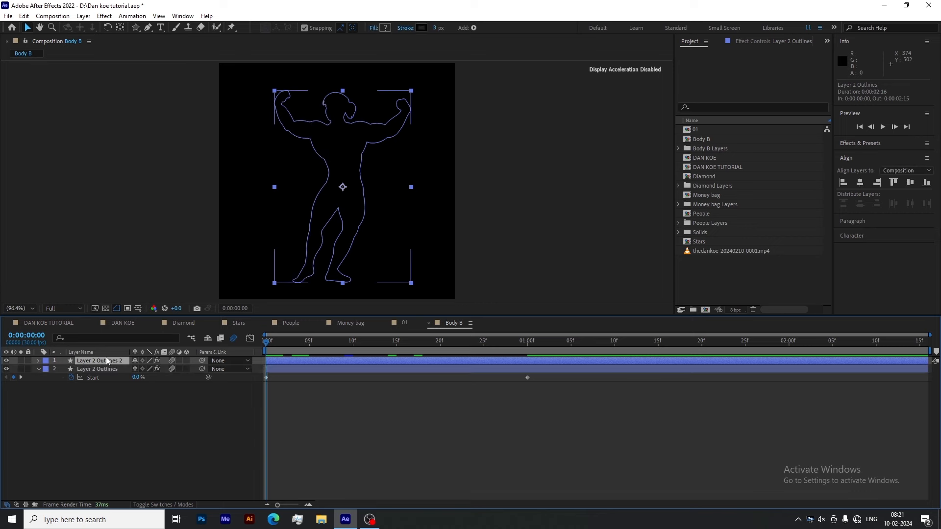
pyautogui.moveTo(283, 361); pyautogui.dragTo(293, 360)
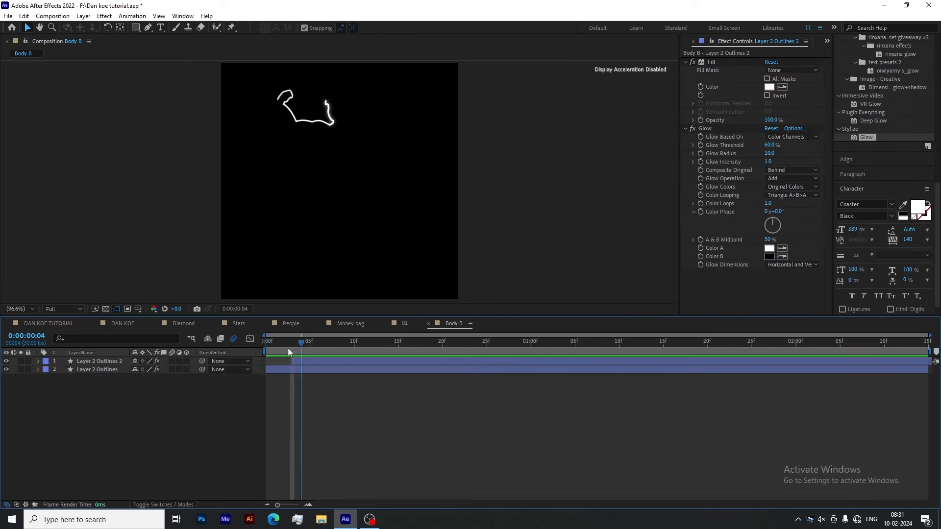
pyautogui.moveTo(289, 341)
pyautogui.mouseDown()
pyautogui.moveTo(361, 341)
pyautogui.moveTo(275, 341)
pyautogui.mouseUp()
pyautogui.moveTo(171, 368); pyautogui.dragTo(171, 369)
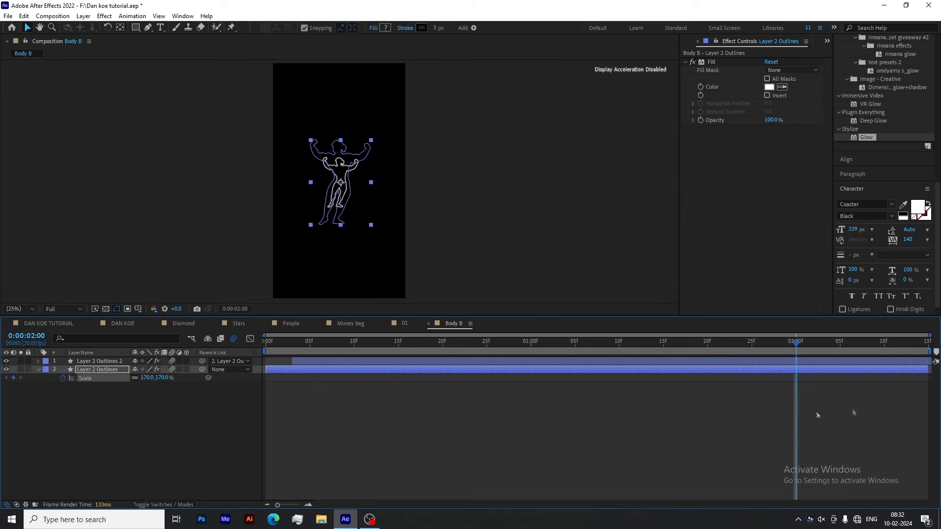
# Keyframe the Scale of Layer 2 Outlines to 0% at the end of Body B.
pyautogui.moveTo(798, 353); pyautogui.dragTo(925, 353)
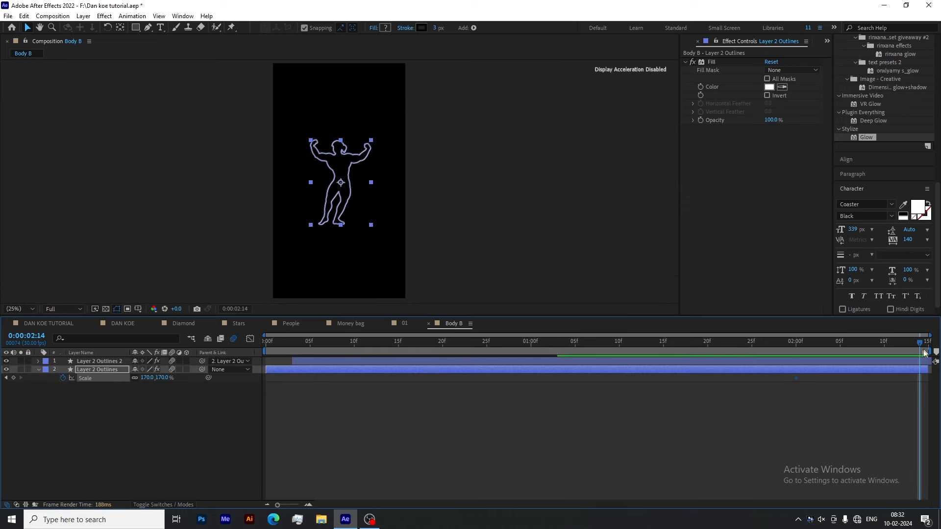
pyautogui.click(147, 378)
pyautogui.press('Return')
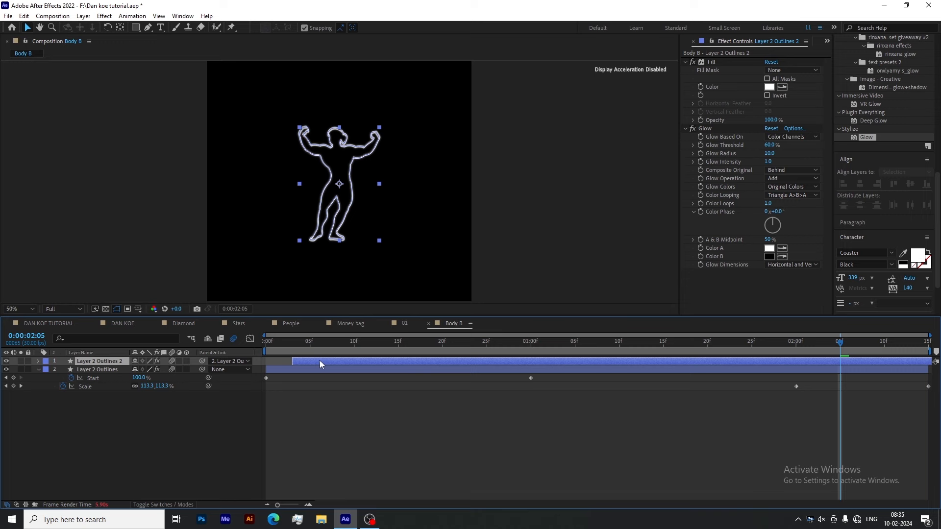
# Shift Layer 2 Outlines 2 to start at frame 5 and add another copy of Layer 2 Outlines starting at frame 2.
pyautogui.moveTo(320, 363); pyautogui.dragTo(338, 363)
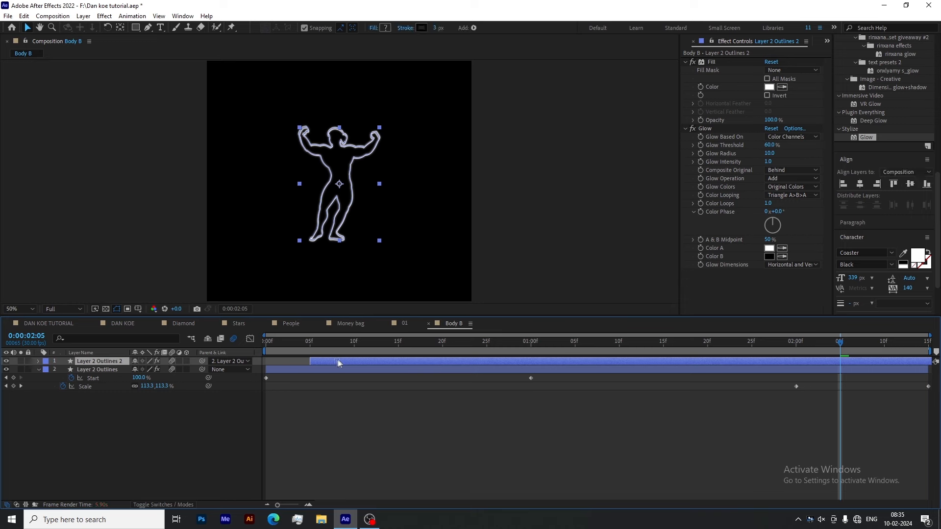
pyautogui.click(337, 370)
pyautogui.hotkey('ctrl', 'd')
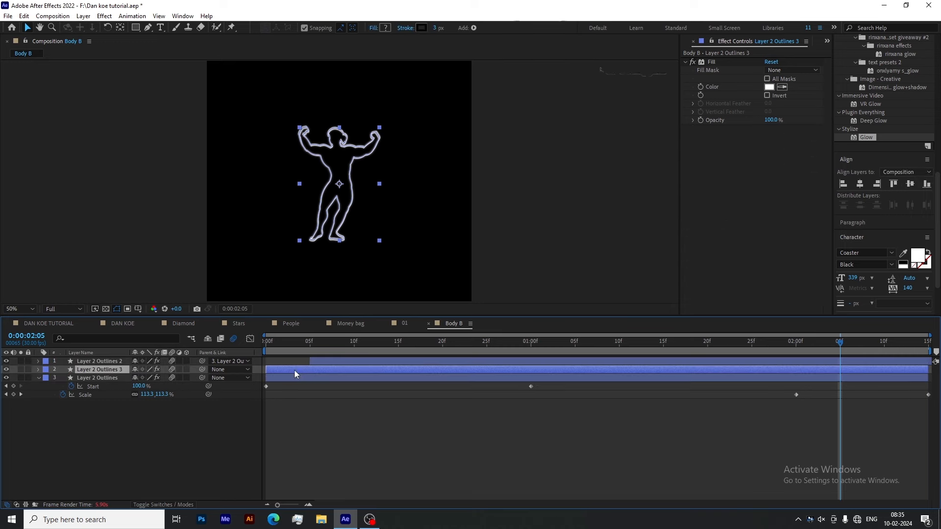
pyautogui.moveTo(294, 370); pyautogui.dragTo(314, 371)
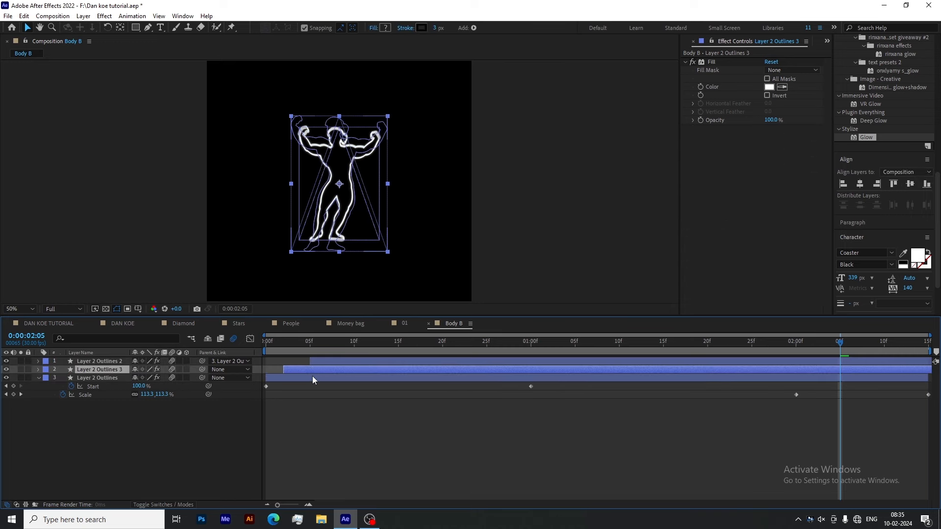
# Reshape the Layer 2 Outlines Scale curve in the graph editor so it rises briefly and falls steeply at the end.
pyautogui.click(312, 377)
pyautogui.moveTo(143, 392); pyautogui.dragTo(592, 394)
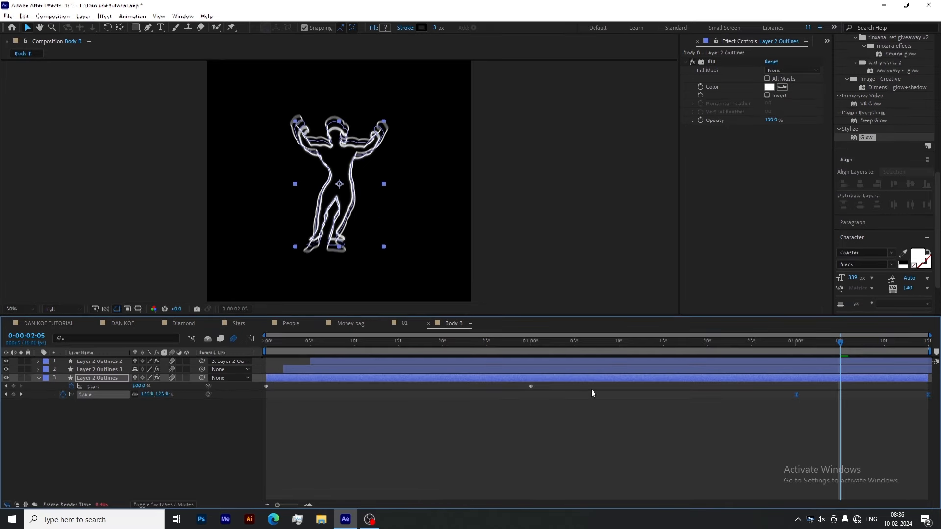
pyautogui.click(250, 339)
pyautogui.click(824, 371)
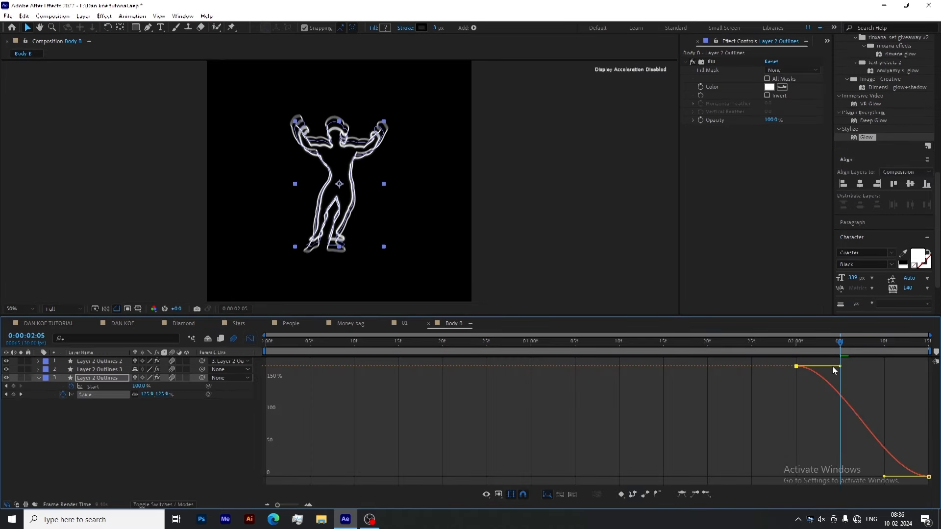
pyautogui.moveTo(840, 366); pyautogui.dragTo(928, 366)
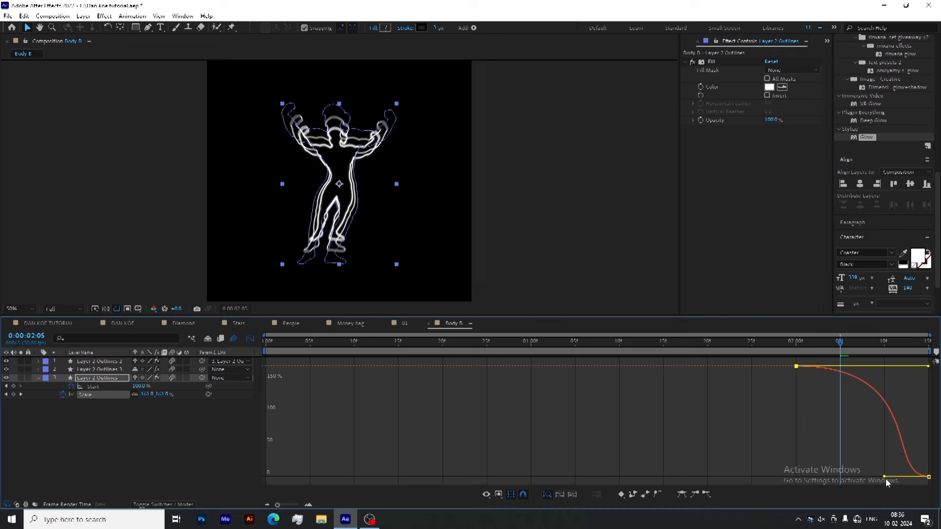
pyautogui.moveTo(885, 476); pyautogui.dragTo(937, 455)
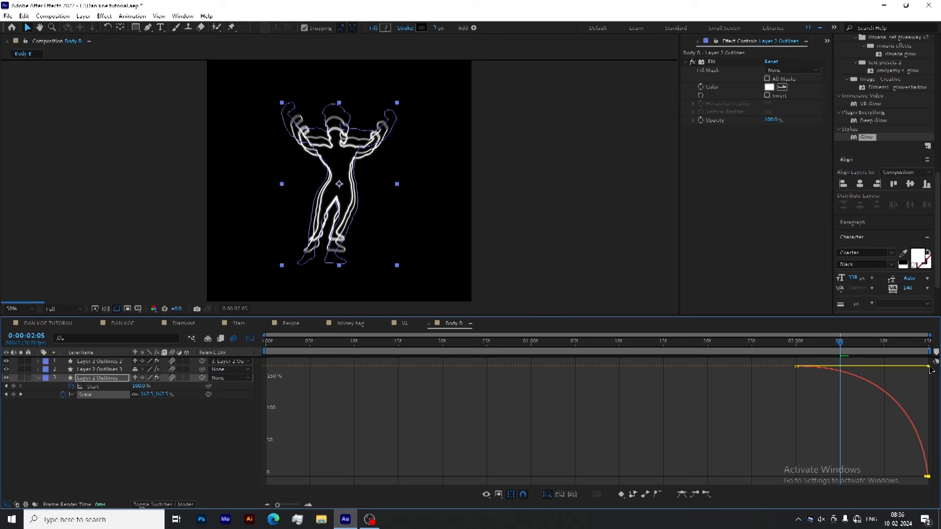
pyautogui.moveTo(929, 368); pyautogui.dragTo(921, 316)
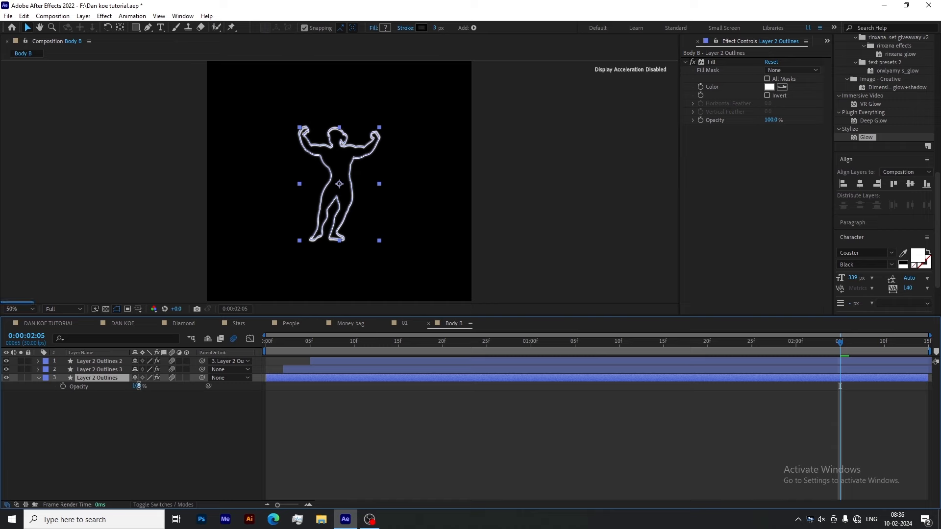
# Set the Opacity of Layer 2 Outlines to 50%.
pyautogui.click(141, 387)
pyautogui.write('50')
pyautogui.click(142, 402)
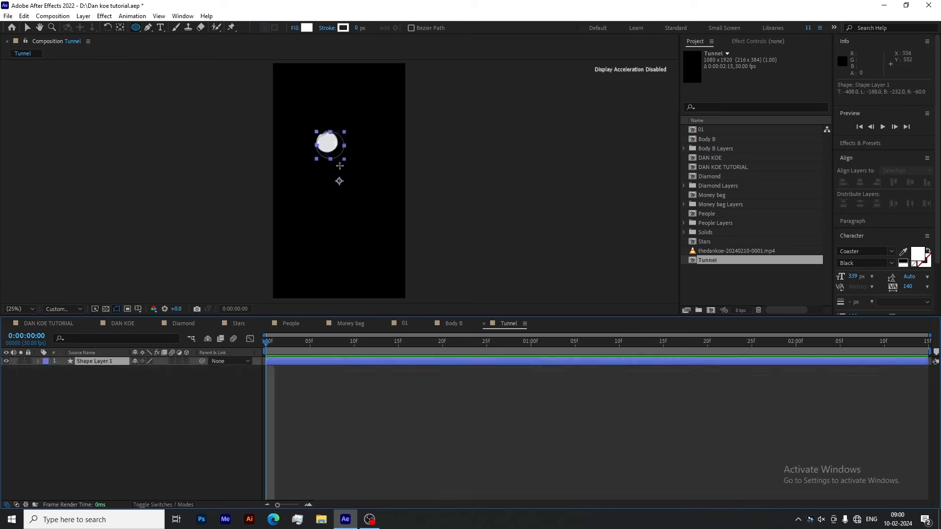
# Draw a circle about 524 px wide in Tunnel with no fill and an 11 px white stroke.
pyautogui.click(447, 287)
pyautogui.click(343, 27)
pyautogui.click(671, 190)
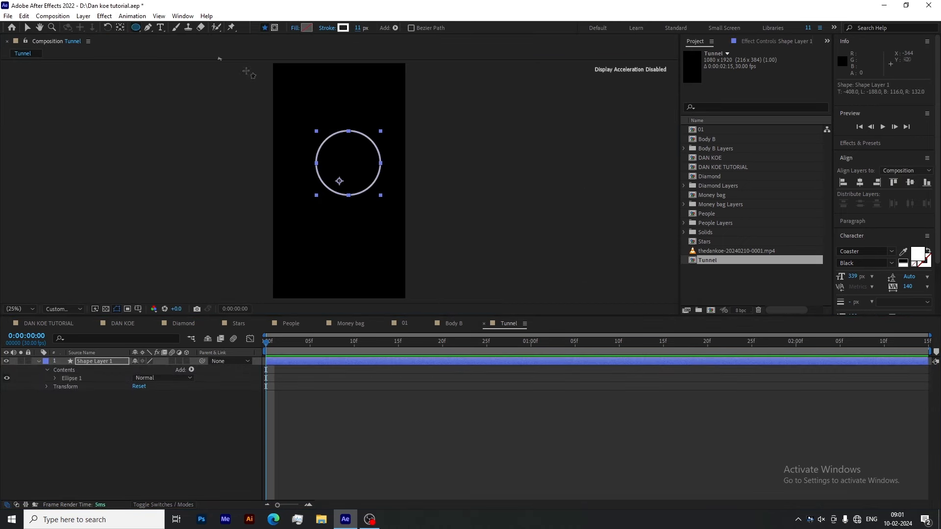
# Center the anchor point on the circle and align Shape Layer 1 to the middle of the composition both ways.
pyautogui.click(27, 28)
pyautogui.hotkey('ctrl', 'alt', 'Home')
pyautogui.click(860, 183)
pyautogui.click(910, 183)
# Add a Repeater to Shape Layer 1 and set its Copies to 600.
pyautogui.click(95, 361)
pyautogui.press('u')
pyautogui.press('u')
pyautogui.click(191, 370)
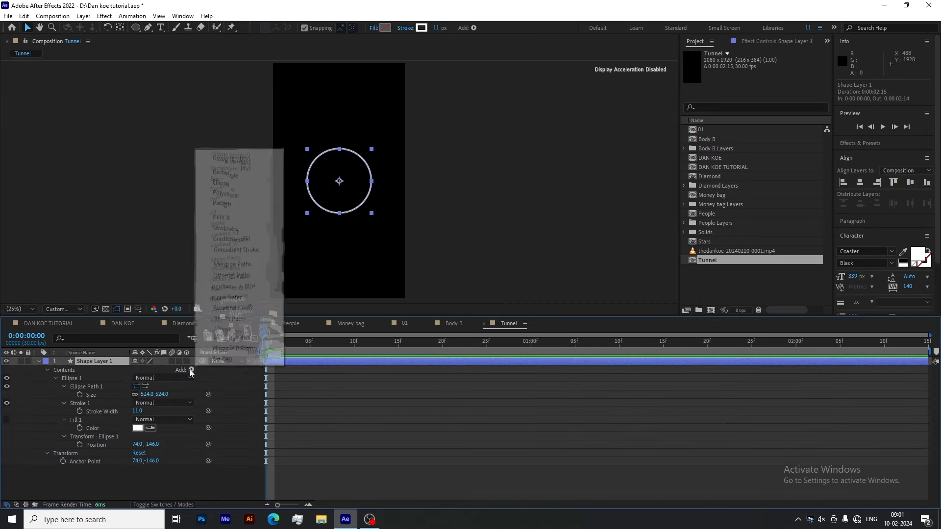
pyautogui.click(228, 298)
pyautogui.click(136, 461)
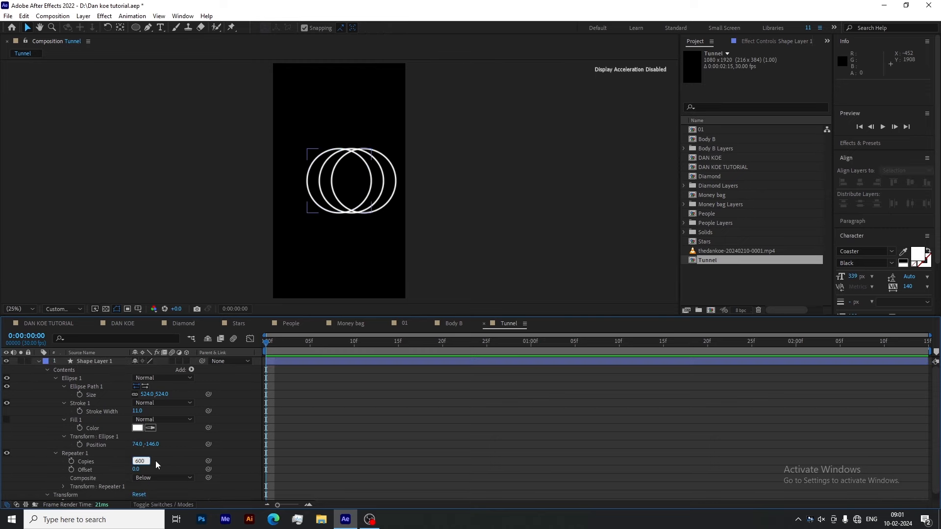
pyautogui.write('600')
pyautogui.press('Return')
# Set the Position in the Repeater's transform to 0, 0.
pyautogui.click(64, 487)
pyautogui.scroll(-3, 140, 457)
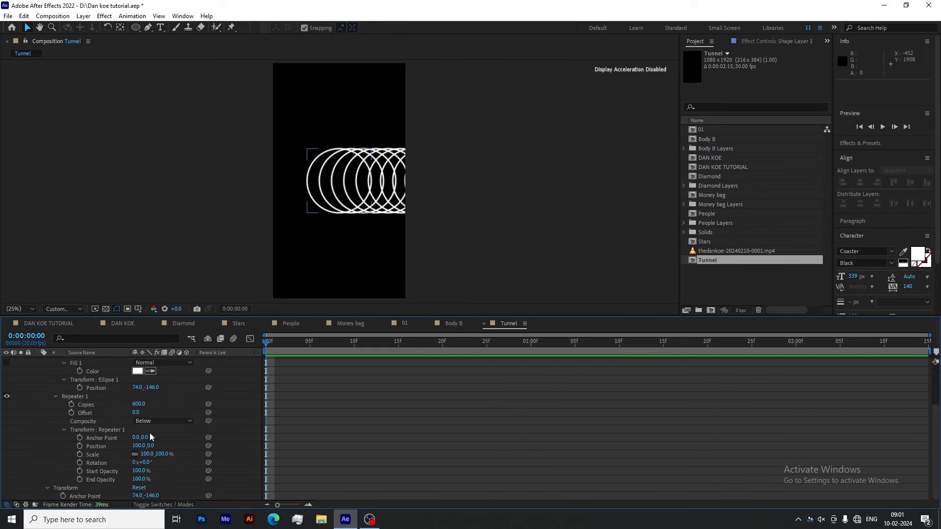
pyautogui.write('0')
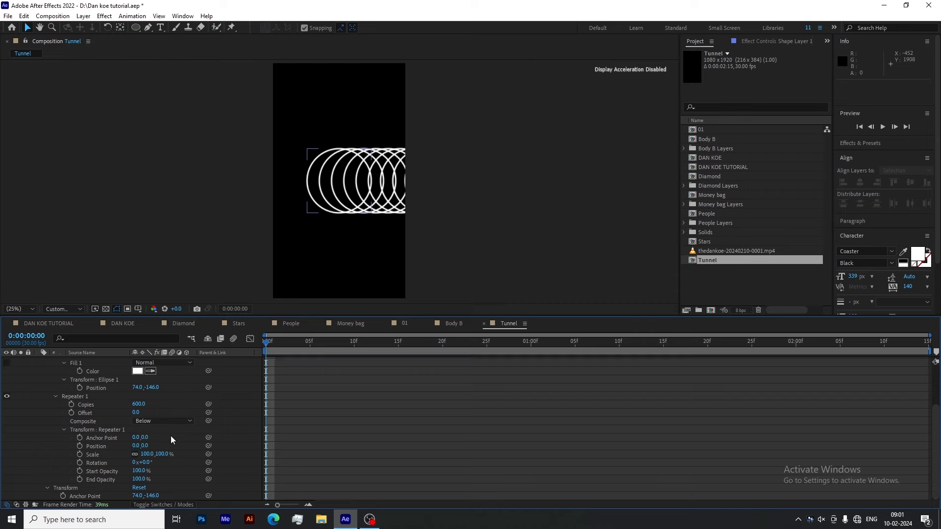
pyautogui.press('Return')
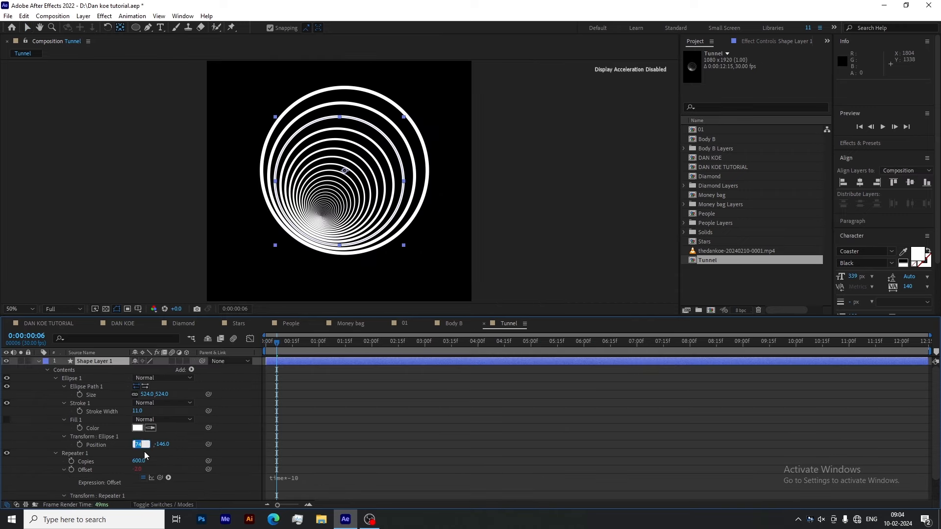
# Set the Position in Ellipse 1's transform to 0, 0.
pyautogui.write('0')
pyautogui.press('Return')
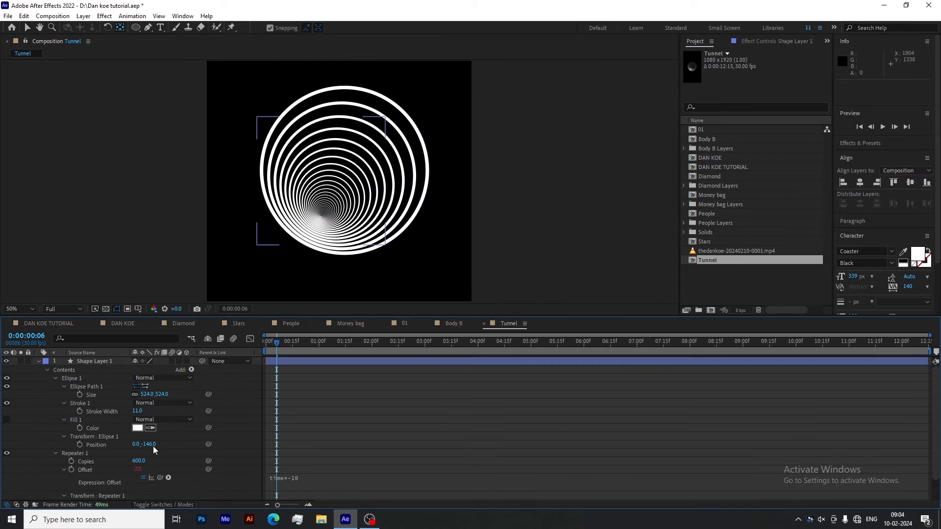
pyautogui.click(151, 444)
pyautogui.write('0')
pyautogui.press('Return')
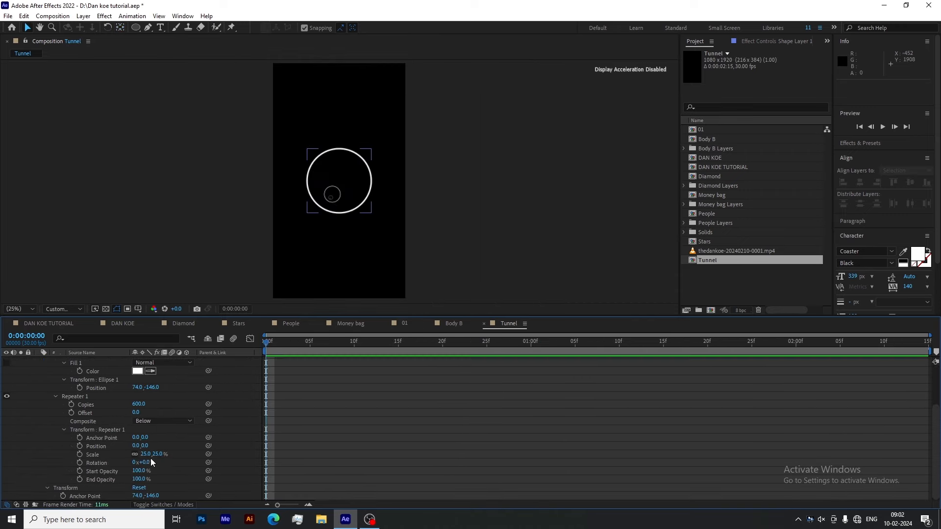
# Set the Repeater's scale to 88% and drive its Offset with the expression time*-30.
pyautogui.write('50')
pyautogui.press('Return')
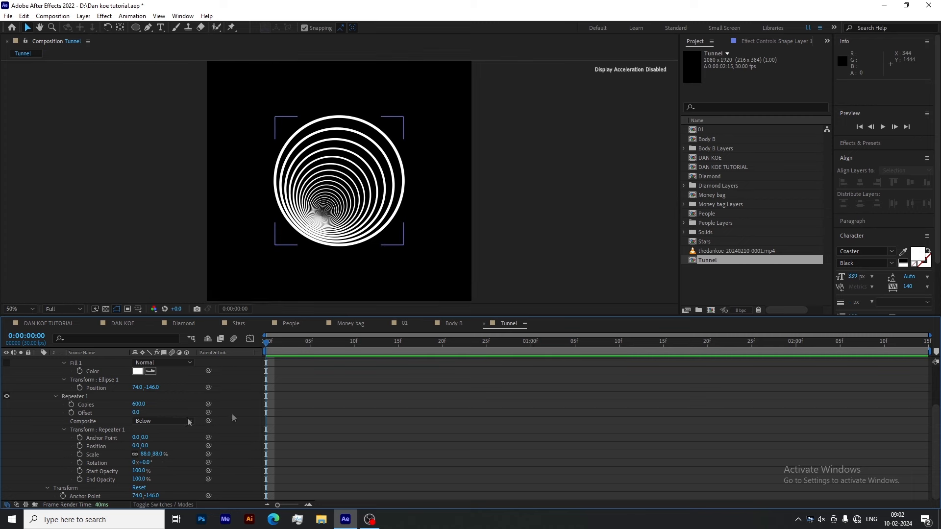
pyautogui.keyDown('alt'); pyautogui.click(72, 412); pyautogui.keyUp('alt')
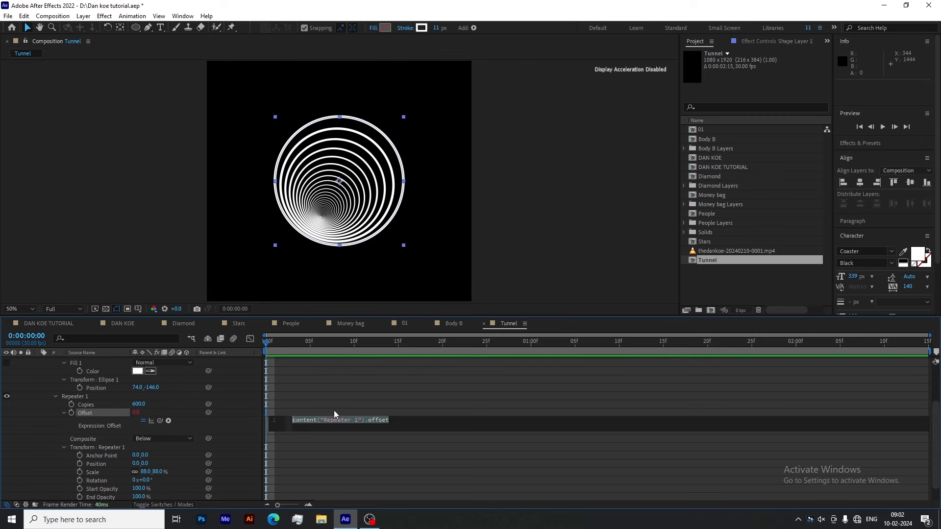
pyautogui.write('time')
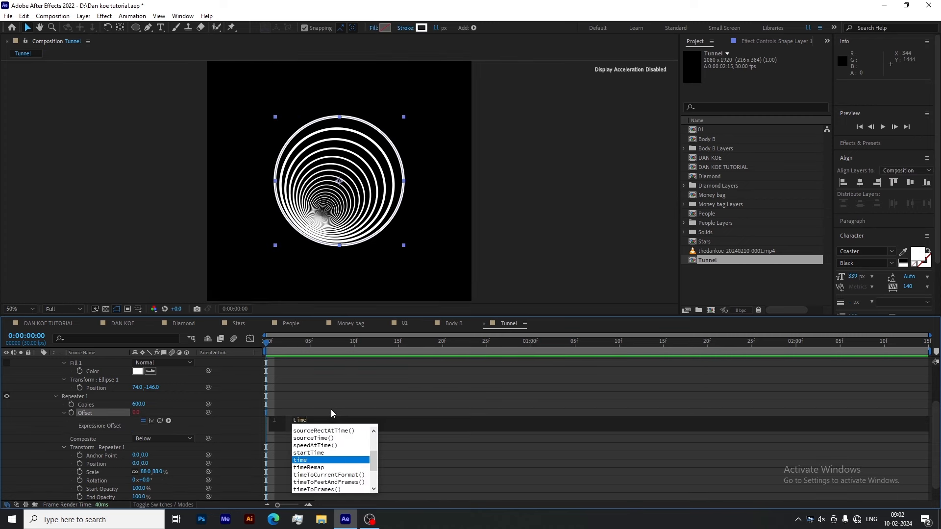
pyautogui.write('*-30')
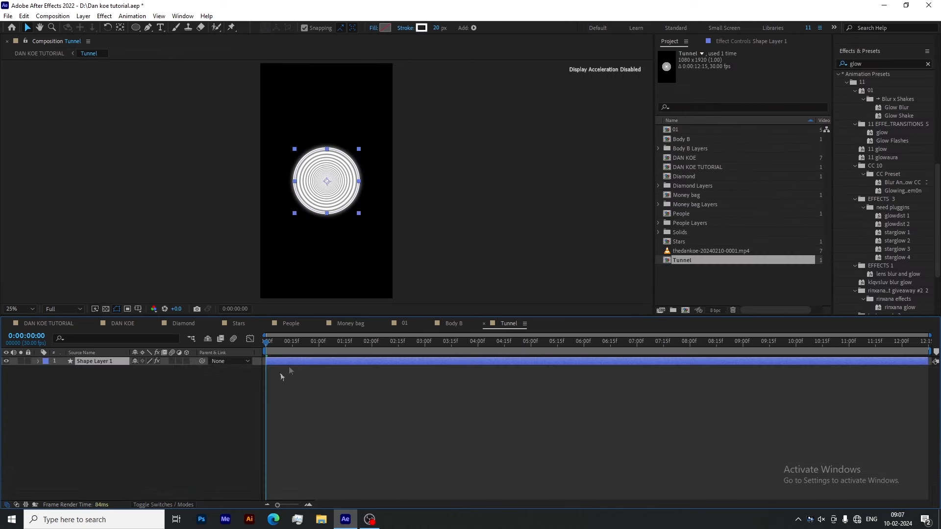
# Keyframe the opacity of Shape Layer 1 and place its 100% keyframe at 0:00:00:10, returning to the start of the timeline.
pyautogui.press('t')
pyautogui.click(74, 370)
pyautogui.moveTo(268, 375); pyautogui.dragTo(285, 373)
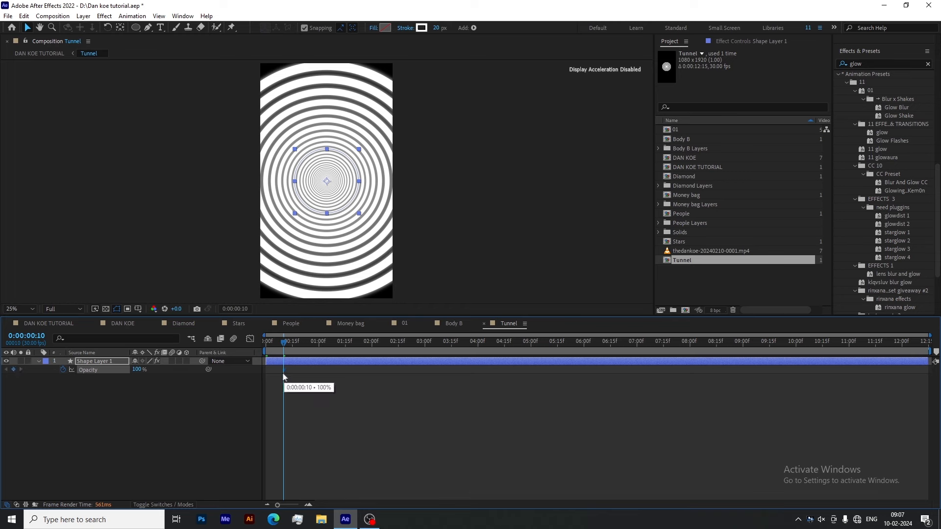
pyautogui.press('Home')
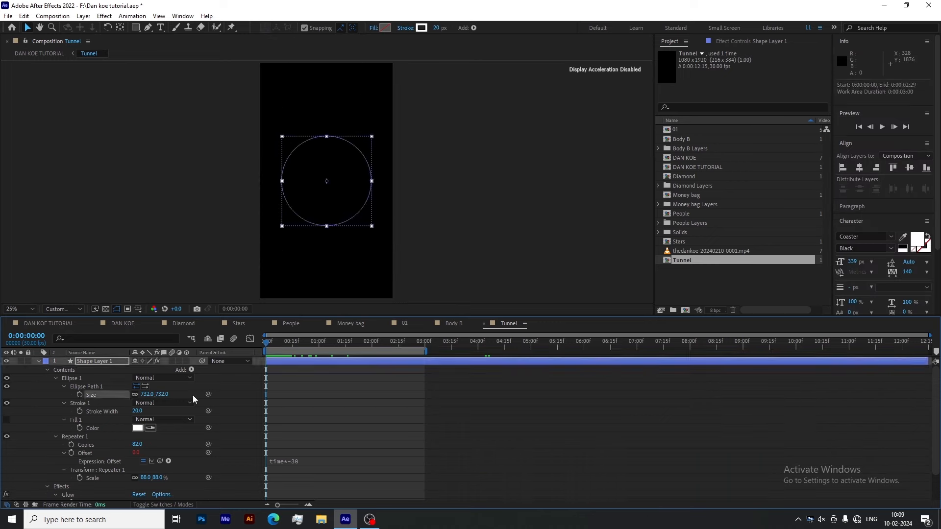
# Keyframe the ellipse size of Shape Layer 1, moving the existing size to 0:00:02:29 and reducing the size at the start.
pyautogui.click(193, 394)
pyautogui.click(80, 395)
pyautogui.moveTo(266, 396); pyautogui.dragTo(419, 402)
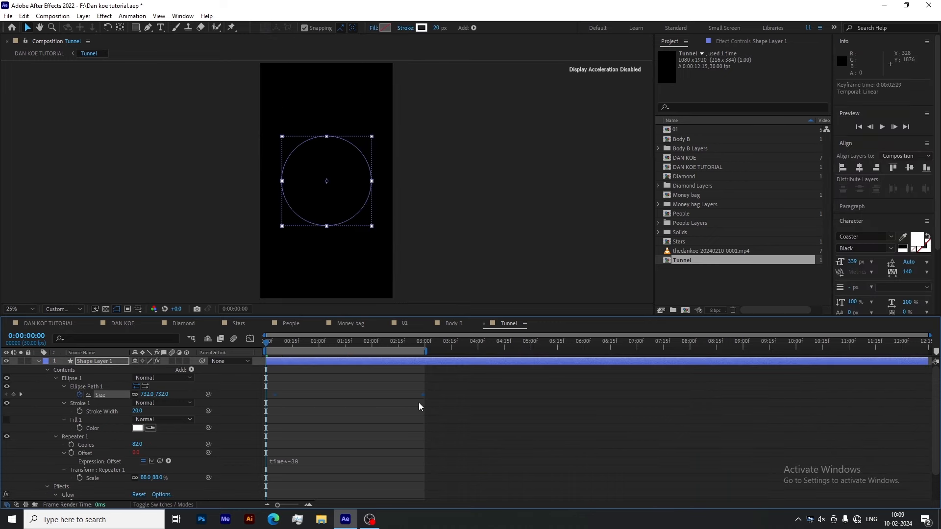
pyautogui.moveTo(137, 396); pyautogui.dragTo(3, 409)
pyautogui.moveTo(143, 398); pyautogui.dragTo(80, 395)
pyautogui.click(38, 361)
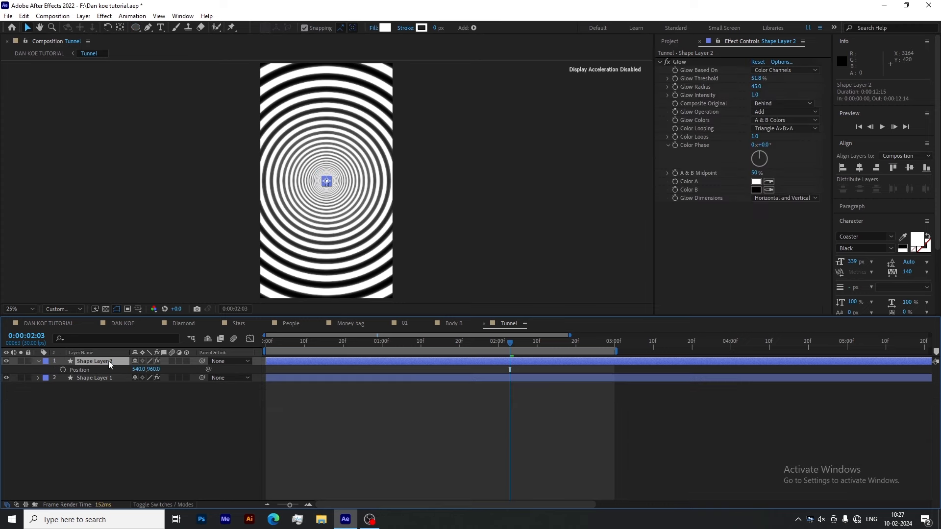
# Add the expression wiggle(6,20) to the position of Shape Layer 2 and scrub through the timeline to check the motion.
pyautogui.keyDown('alt'); pyautogui.click(66, 370); pyautogui.keyUp('alt')
pyautogui.write('wigg')
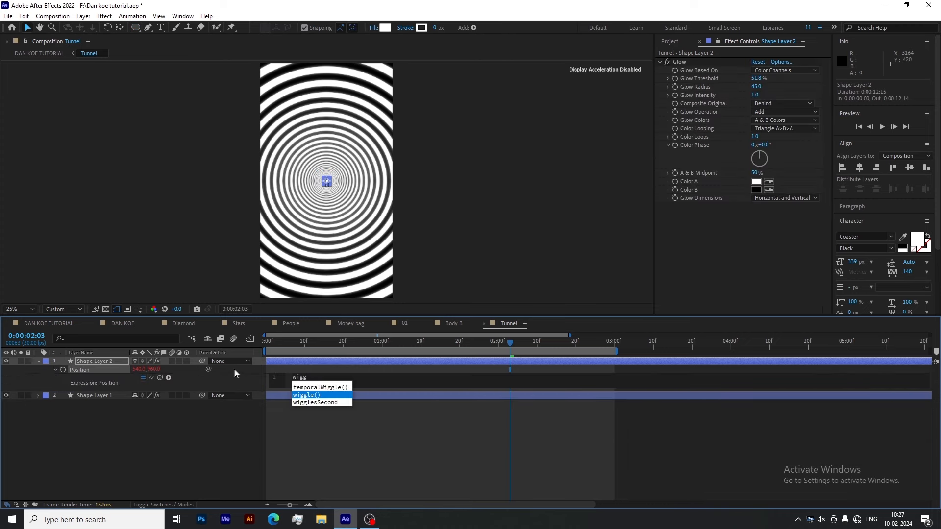
pyautogui.press('Return')
pyautogui.write('20')
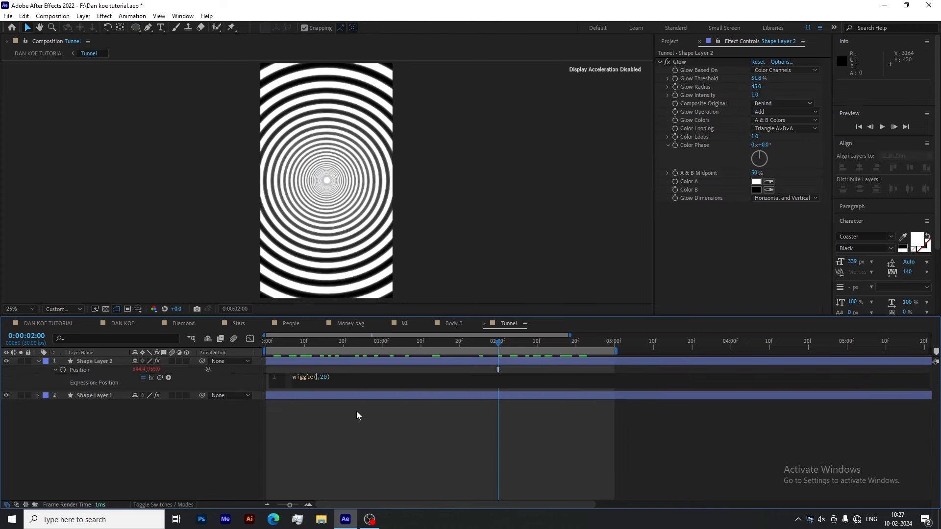
pyautogui.write('6')
pyautogui.click(357, 412)
pyautogui.moveTo(336, 345); pyautogui.dragTo(448, 345)
pyautogui.click(296, 380)
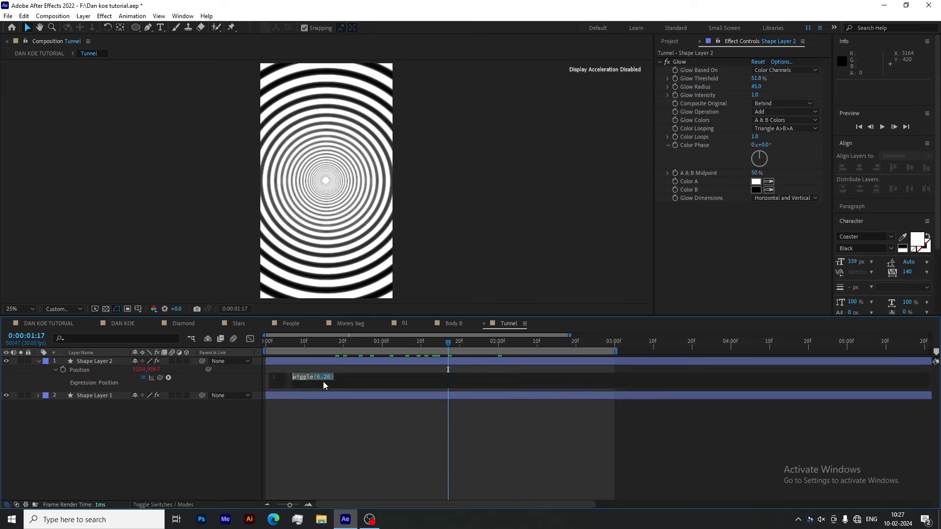
pyautogui.click(355, 415)
pyautogui.moveTo(278, 347); pyautogui.dragTo(584, 354)
pyautogui.click(39, 361)
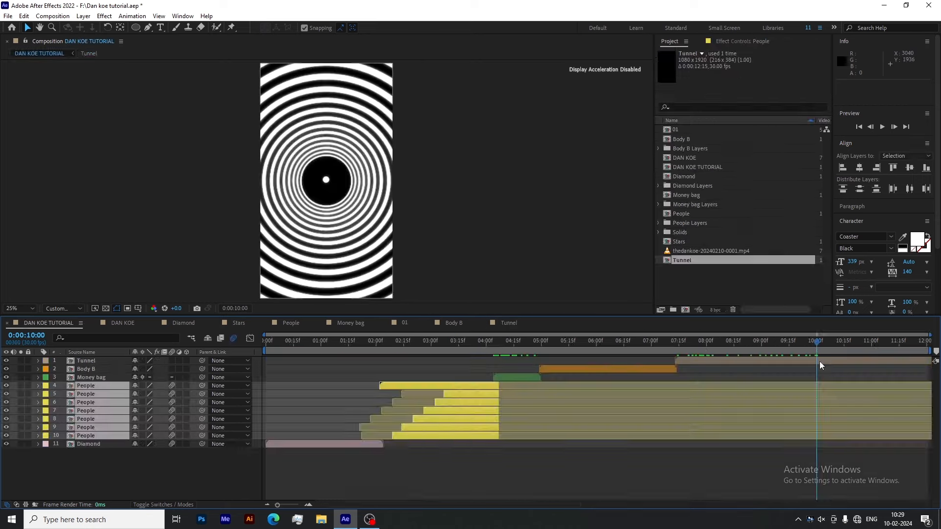
# Fade the Tunnel layer in the main composition from 100% opacity at 0:00:10:00 to 7% at 0:00:10:13.
pyautogui.click(820, 361)
pyautogui.press('t')
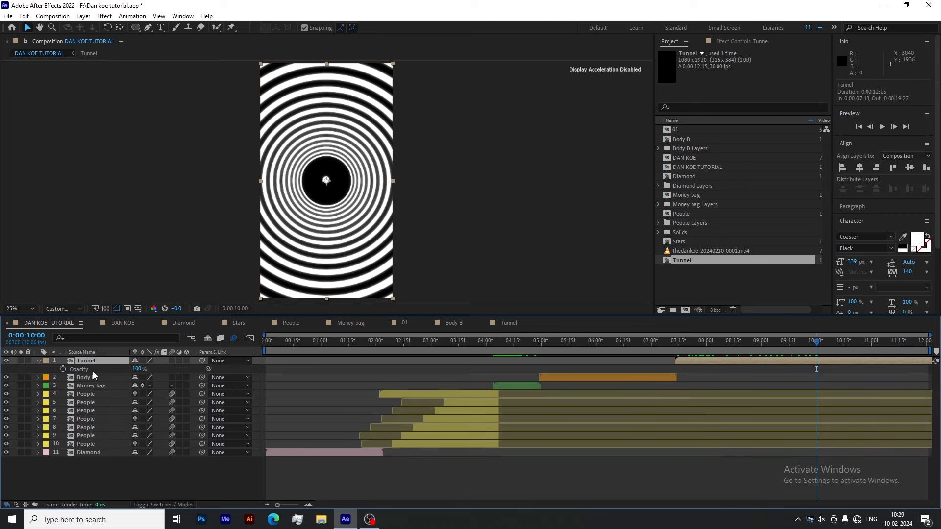
pyautogui.moveTo(816, 346); pyautogui.dragTo(840, 347)
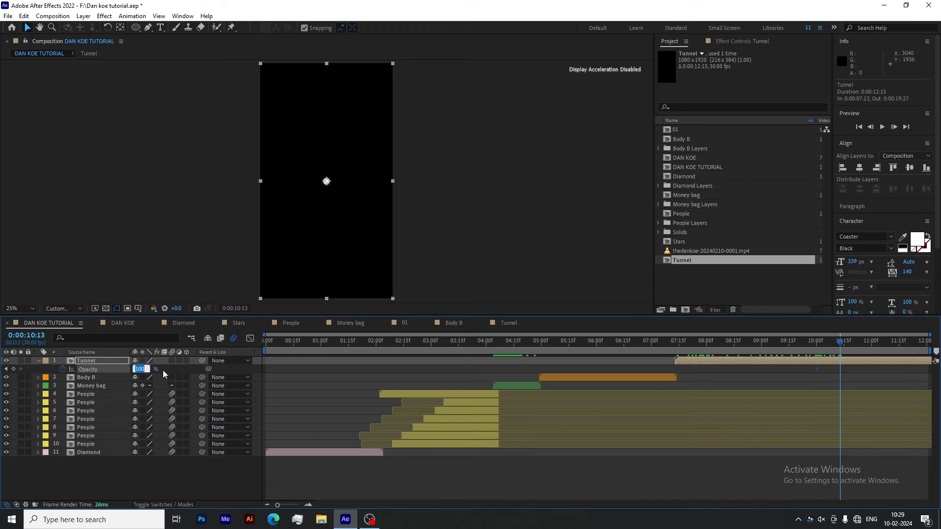
pyautogui.write('7')
pyautogui.press('Return')
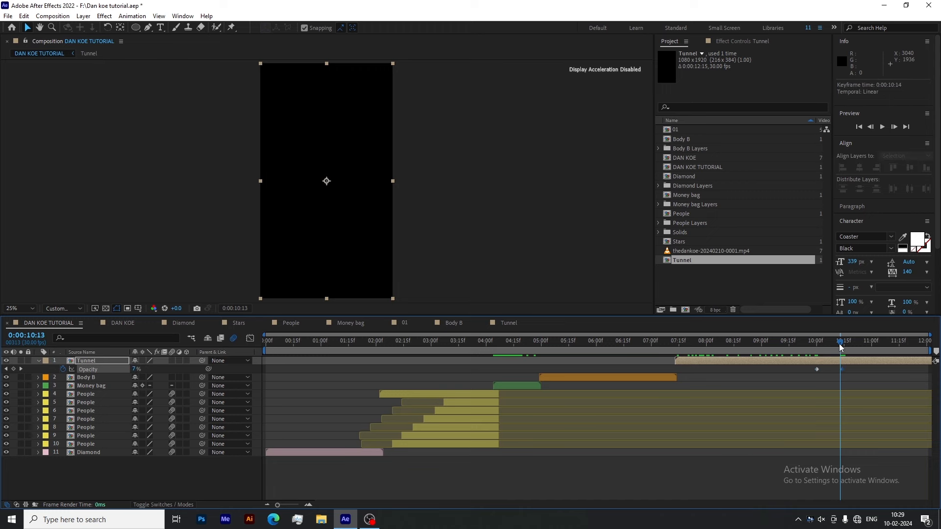
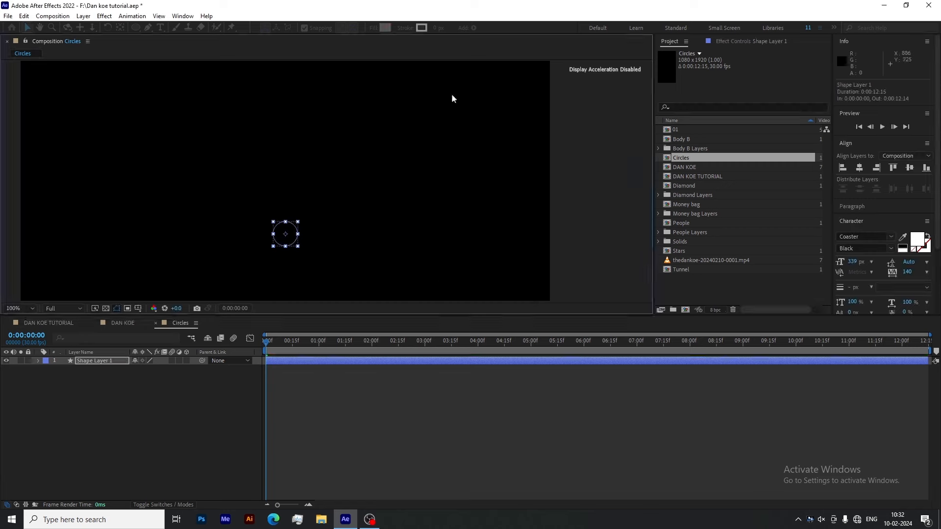
# Keyframe the small circle's opacity from 0% at the start to 100% at 0:00:00:14.
pyautogui.click(441, 387)
pyautogui.click(20, 309)
pyautogui.click(34, 330)
pyautogui.click(94, 360)
pyautogui.press('t')
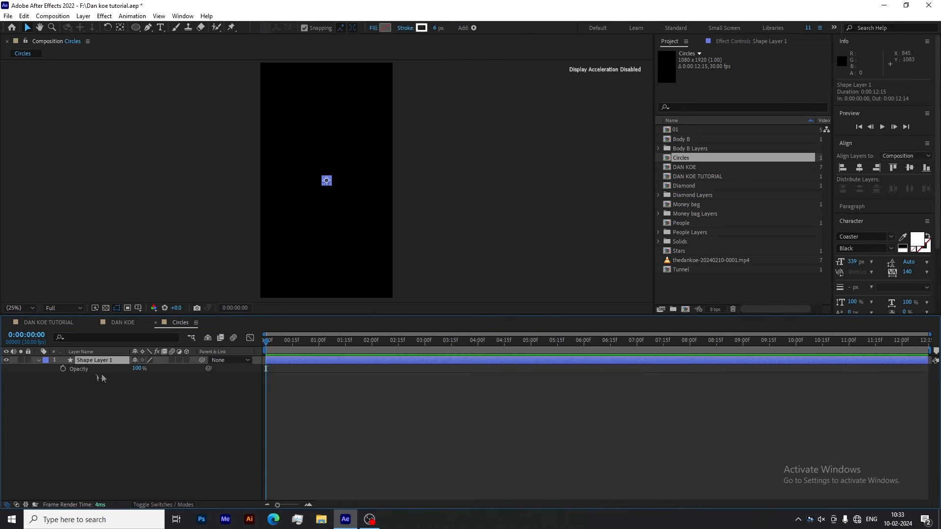
pyautogui.click(69, 370)
pyautogui.moveTo(266, 368); pyautogui.dragTo(323, 375)
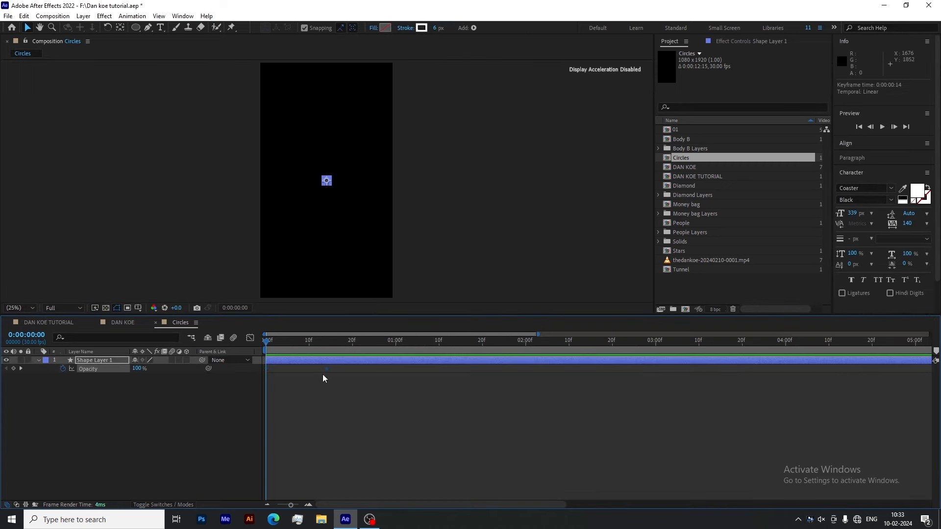
pyautogui.click(136, 369)
pyautogui.write('0')
pyautogui.click(155, 384)
# Move to 0:00:00:14 and duplicate Shape Layer 1 twice.
pyautogui.moveTo(269, 346); pyautogui.dragTo(326, 363)
pyautogui.click(327, 363)
pyautogui.press('t')
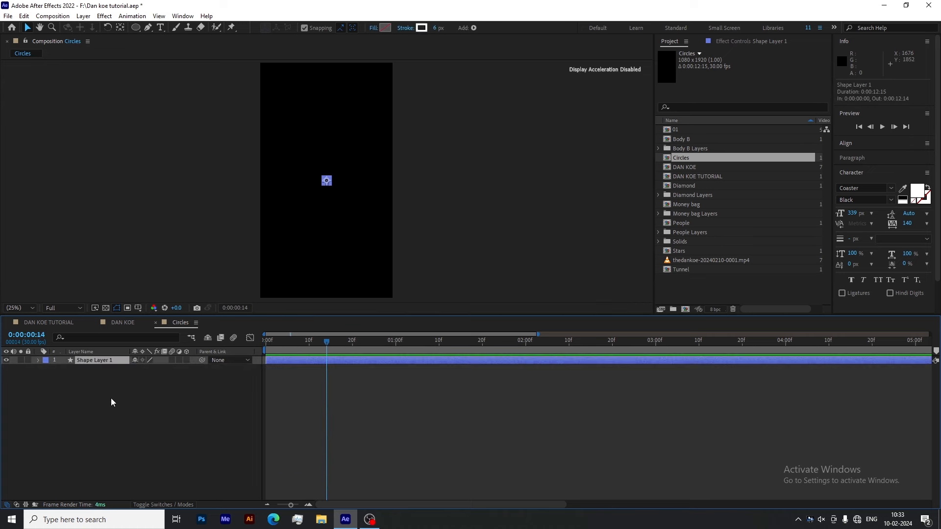
pyautogui.hotkey('ctrl', 'd')
pyautogui.hotkey('ctrl', 'd')
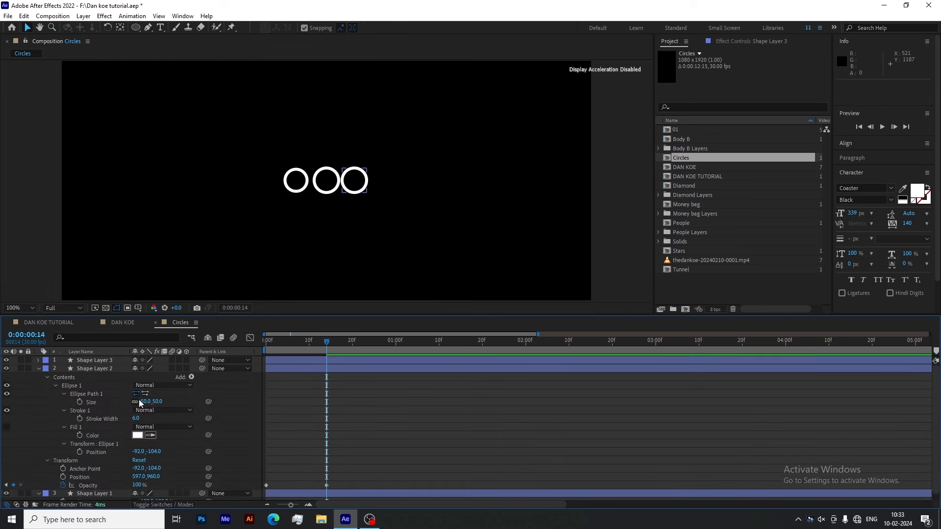
# Set the ellipse size of Shape Layer 2 to 45 and show only the layer's position.
pyautogui.click(143, 402)
pyautogui.write('45')
pyautogui.press('Return')
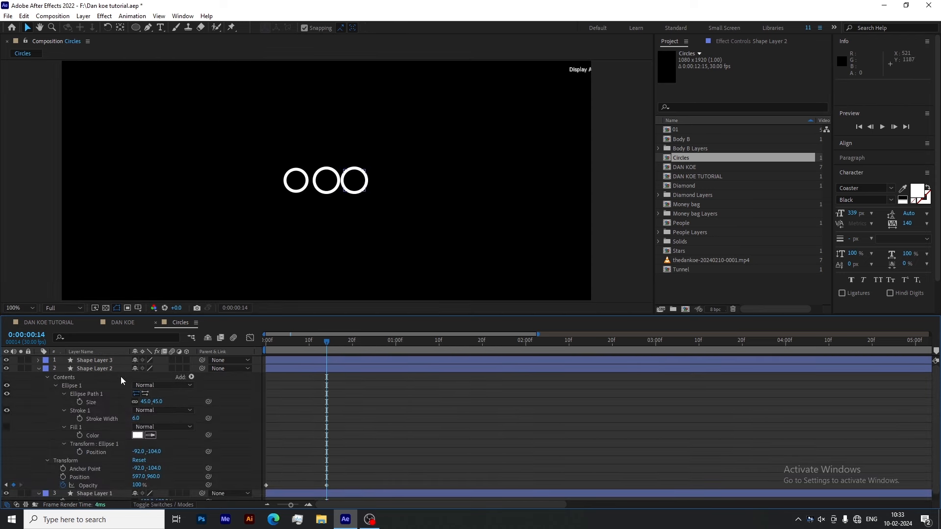
pyautogui.click(115, 369)
pyautogui.press('u')
pyautogui.press('p')
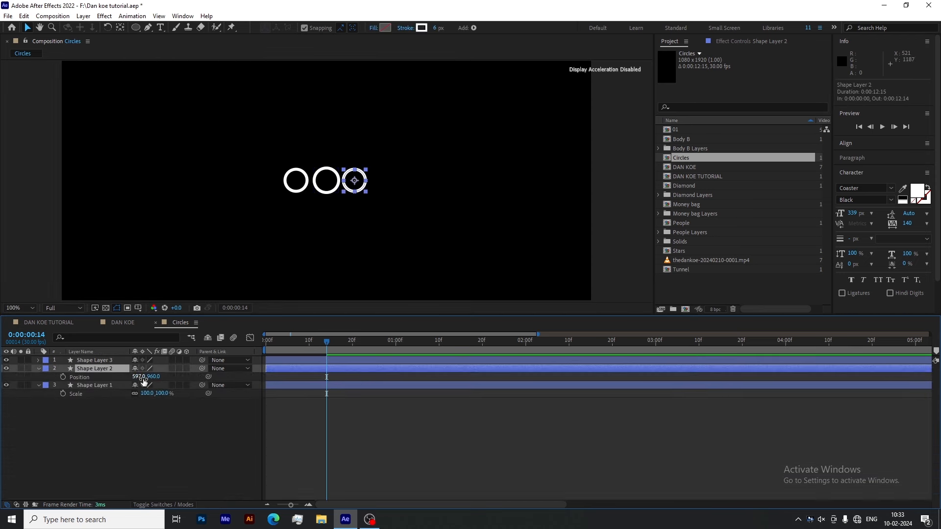
pyautogui.press('Right')
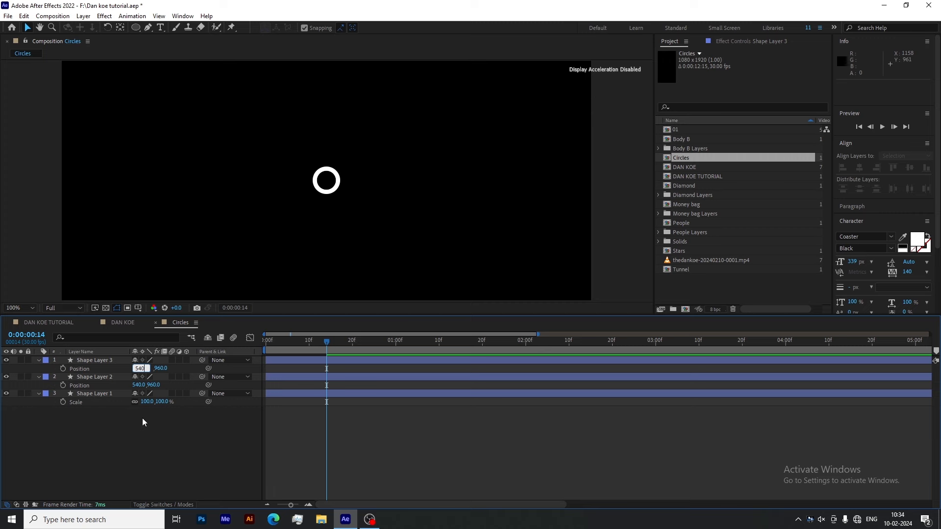
# Set the X position of Shape Layer 3 to 480 and of Shape Layer 2 to 600.
pyautogui.press('BackSpace')
pyautogui.press('BackSpace')
pyautogui.press('BackSpace')
pyautogui.write('480')
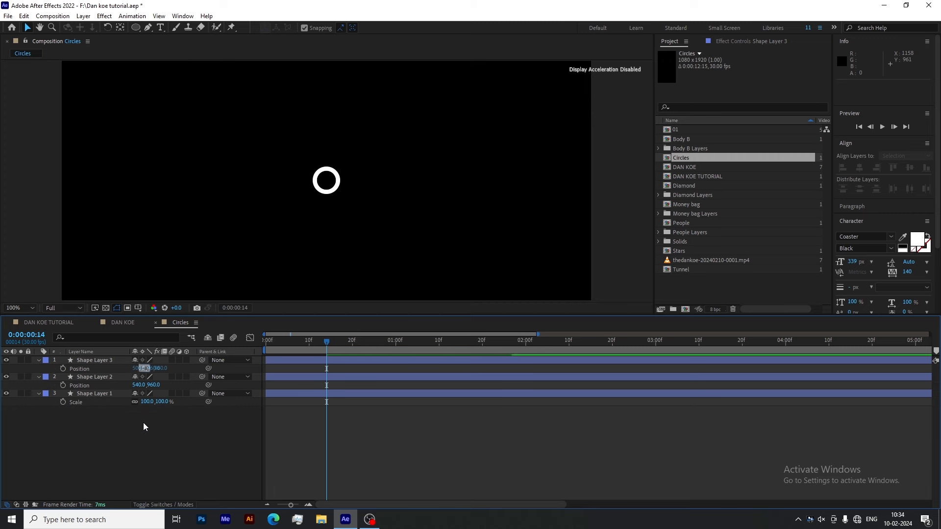
pyautogui.press('Tab')
pyautogui.press('Tab')
pyautogui.write('600')
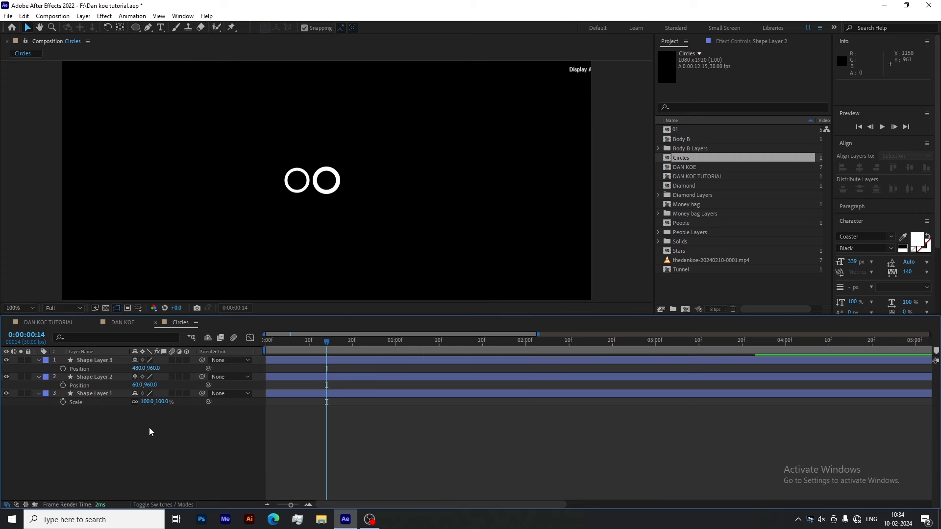
pyautogui.press('Return')
# At 0:00:00:24, reset Shape Layers 2 and 3 to position 540, 960 and shape their speed curve to peak near the end.
pyautogui.moveTo(358, 352); pyautogui.dragTo(370, 352)
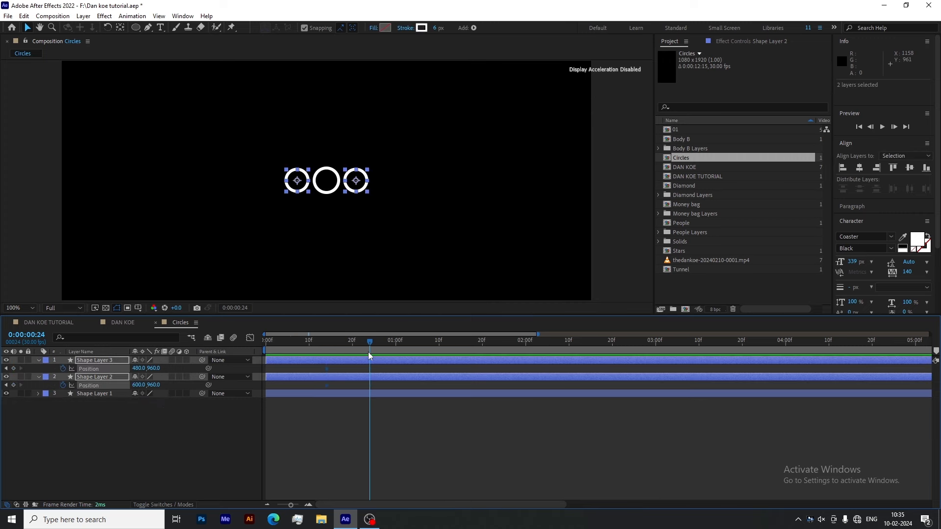
pyautogui.rightClick(122, 369)
pyautogui.click(154, 311)
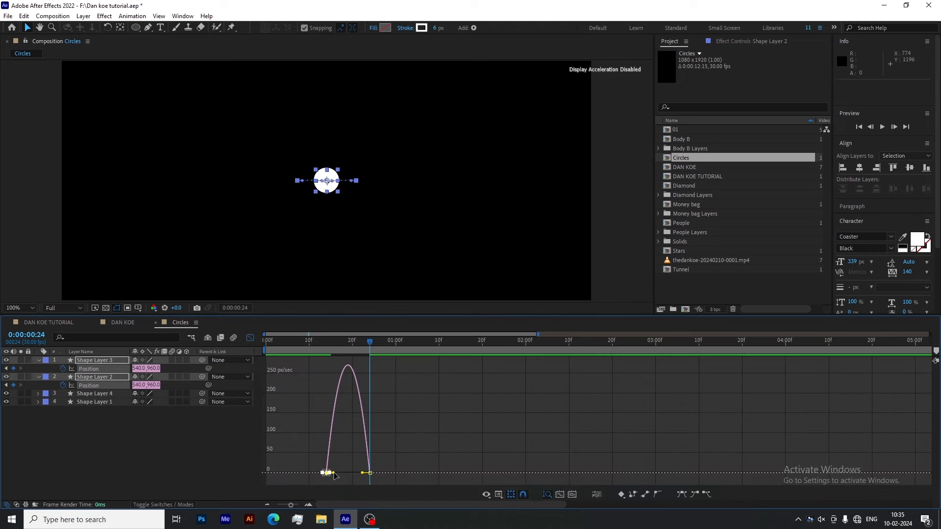
pyautogui.moveTo(334, 473); pyautogui.dragTo(455, 470)
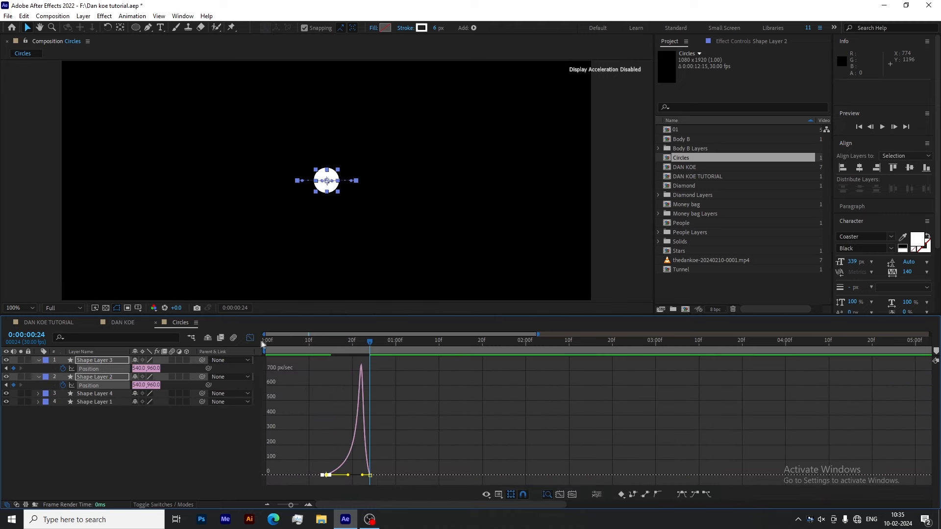
pyautogui.click(250, 338)
# Trim the start of Shape Layer 4 to 0:00:00:24 and fill its circle with white (FFFFFF).
pyautogui.click(372, 393)
pyautogui.hotkey('alt', '[')
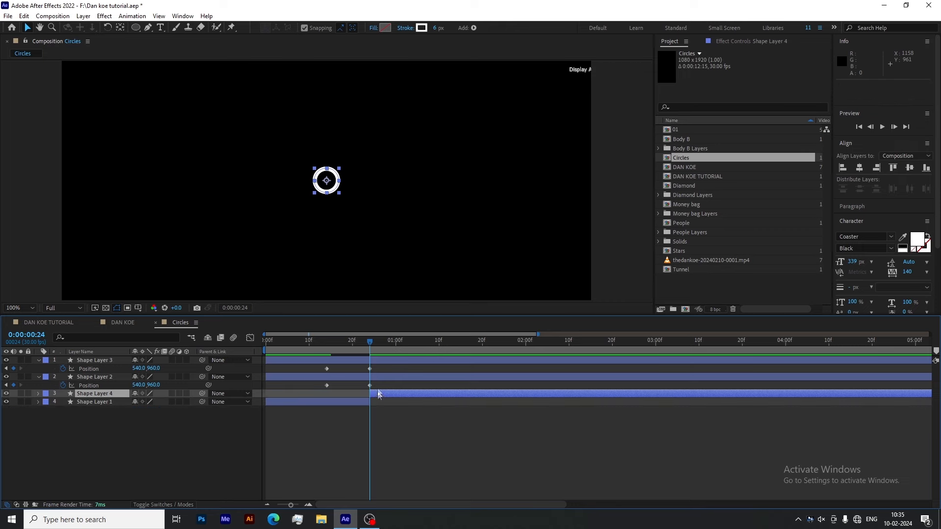
pyautogui.click(386, 27)
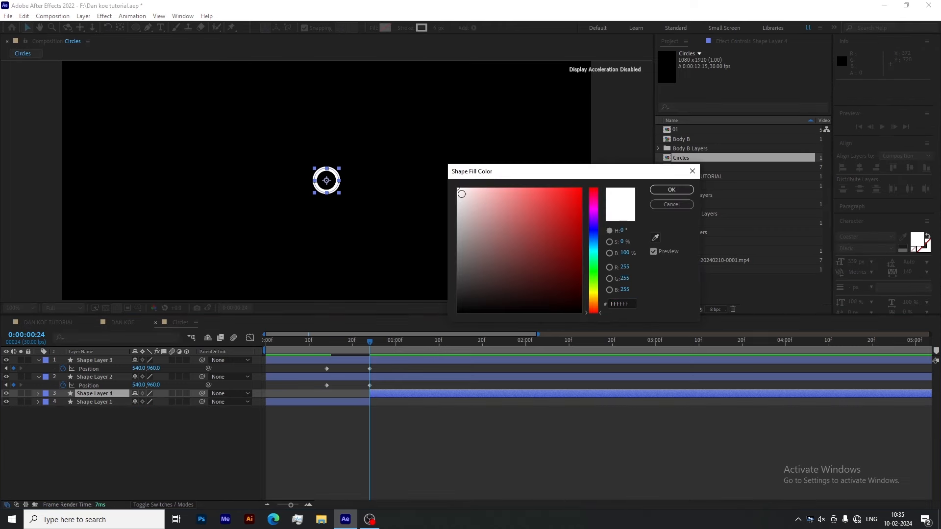
pyautogui.click(675, 188)
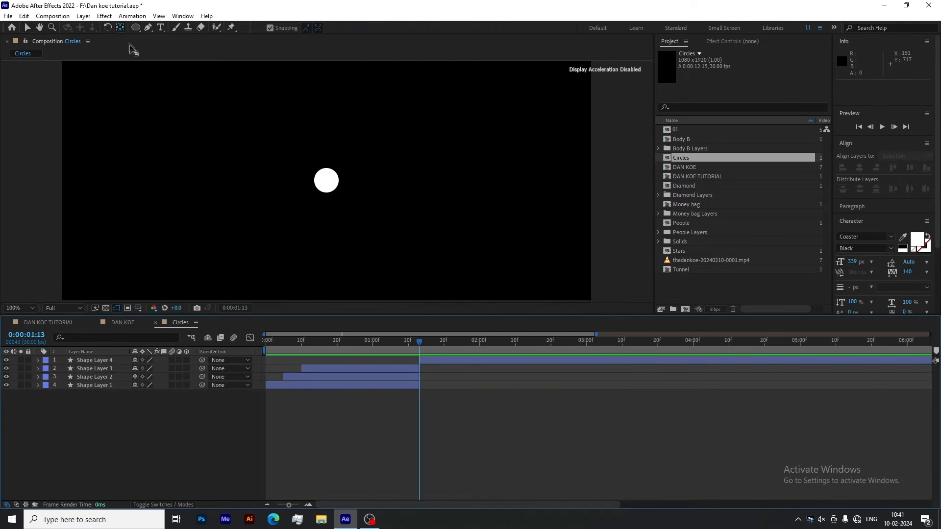
# Draw a new circle around the white dot on its own shape layer and set its size to 350.
pyautogui.moveTo(353, 207); pyautogui.dragTo(359, 222)
pyautogui.press('u')
pyautogui.press('u')
pyautogui.click(147, 394)
pyautogui.write('350')
pyautogui.press('Return')
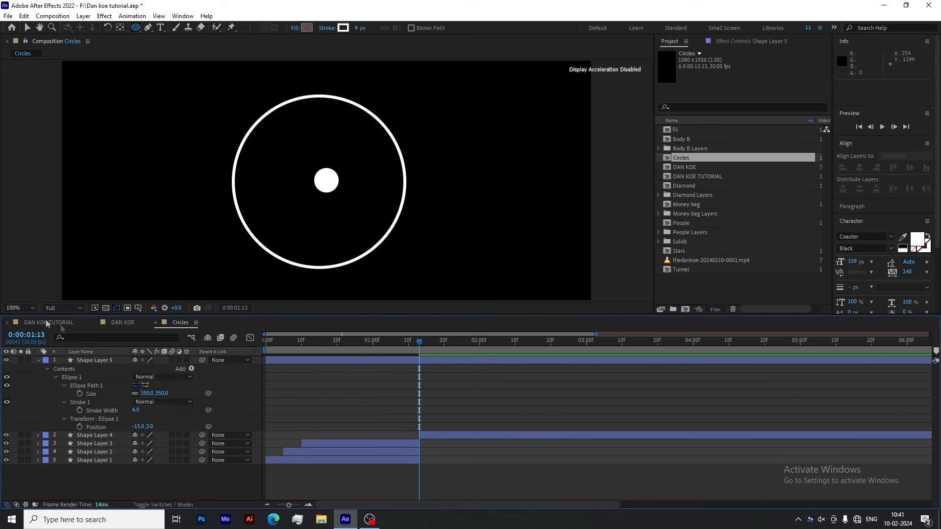
# Trim the start of the large circle's layer, Shape Layer 5, to 0:00:01:13 with its scale shown.
pyautogui.click(21, 308)
pyautogui.click(20, 319)
pyautogui.press('v')
pyautogui.click(107, 360)
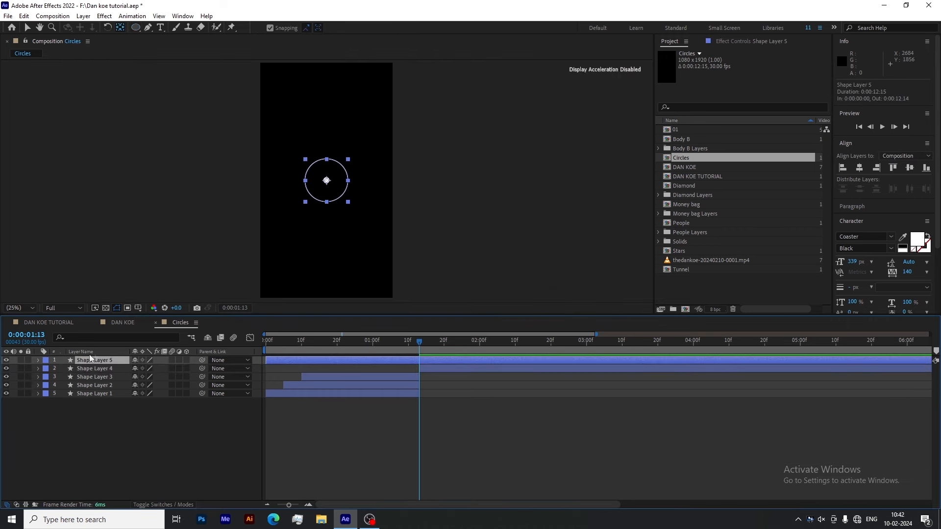
pyautogui.press('u')
pyautogui.press('s')
pyautogui.click(64, 370)
pyautogui.hotkey('ctrl', 'z')
pyautogui.hotkey('alt', '[')
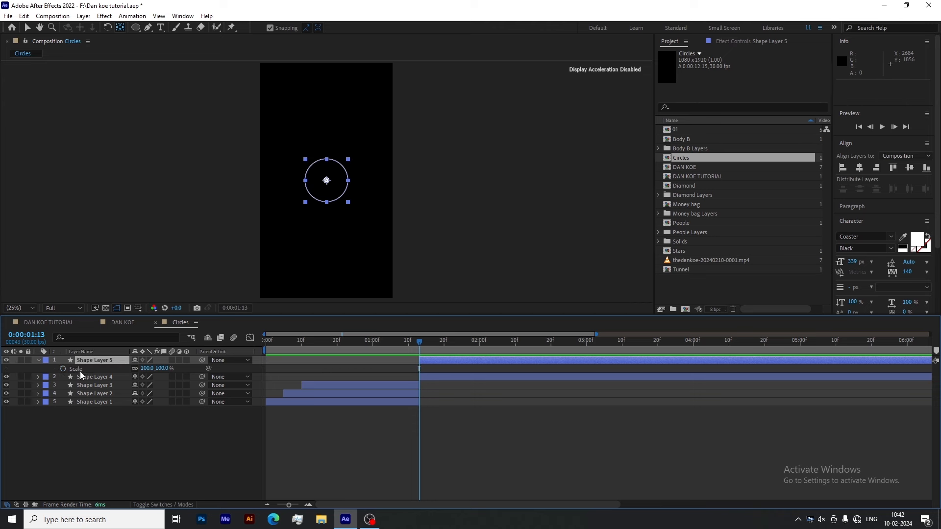
# Animate Shape Layer 5's scale from 0% at 0:00:01:13 to 100% at 0:00:02:00.
pyautogui.click(64, 370)
pyautogui.click(479, 346)
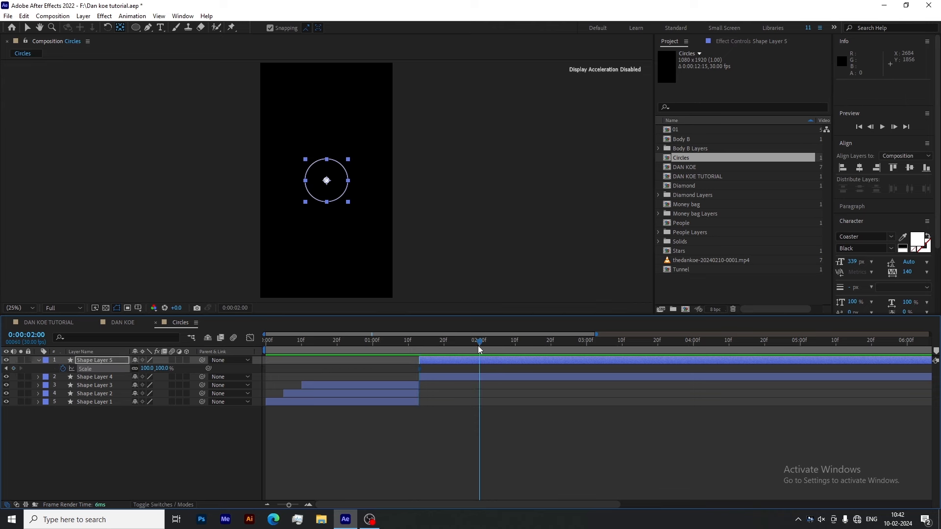
pyautogui.moveTo(419, 369)
pyautogui.mouseDown()
pyautogui.moveTo(479, 368)
pyautogui.moveTo(419, 368)
pyautogui.mouseUp()
pyautogui.click(147, 369)
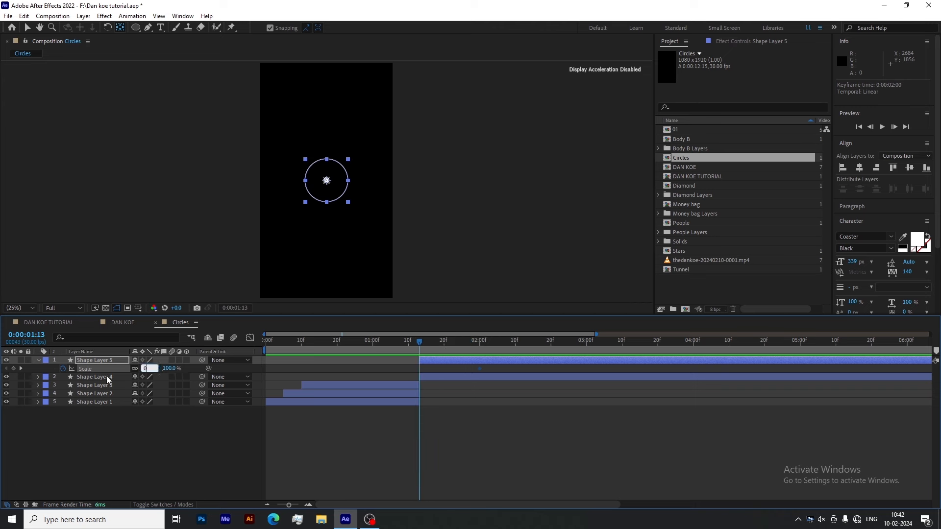
pyautogui.write('0')
pyautogui.press('Return')
# Animate Shape Layer 5's opacity from 25% at 0:00:01:13 to 0% at 0:00:02:00 and preview the circle.
pyautogui.click(106, 361)
pyautogui.press('t')
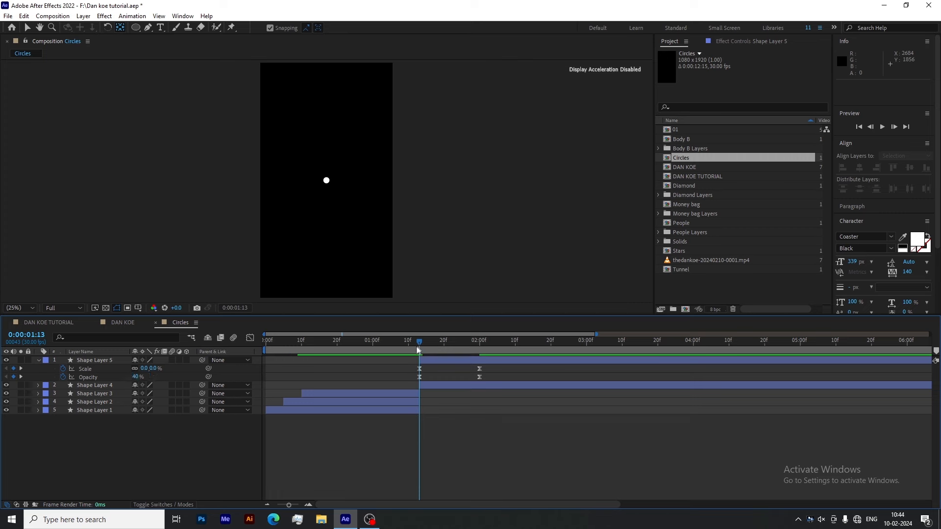
pyautogui.press('space')
pyautogui.press('space')
pyautogui.click(140, 378)
pyautogui.write('25')
pyautogui.press('Return')
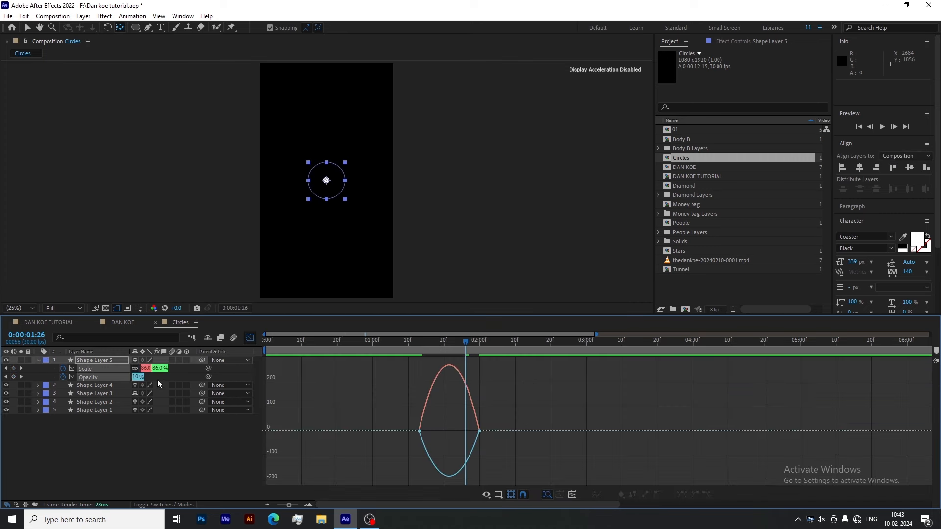
# Shape Shape Layer 5's scale speed curve in the graph editor so it peaks near the start, and scrub through the result.
pyautogui.click(158, 379)
pyautogui.click(107, 375)
pyautogui.moveTo(497, 358); pyautogui.dragTo(553, 364)
pyautogui.click(112, 369)
pyautogui.click(480, 481)
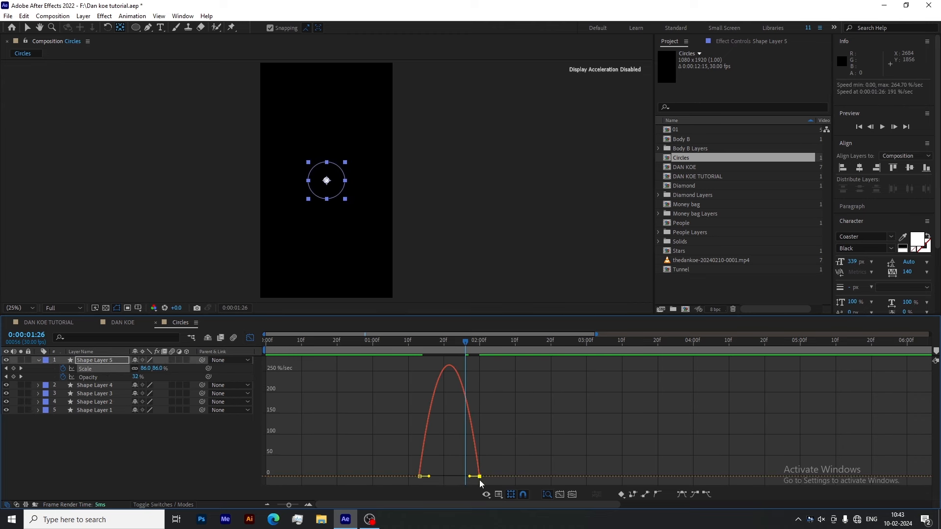
pyautogui.moveTo(469, 478); pyautogui.dragTo(420, 476)
pyautogui.click(250, 337)
pyautogui.moveTo(394, 343); pyautogui.dragTo(481, 370)
# Duplicate Shape Layer 5 and give the copy a scale of 70% at 0:00:02:00 and an opacity of 50% at 0:00:01:13.
pyautogui.click(483, 360)
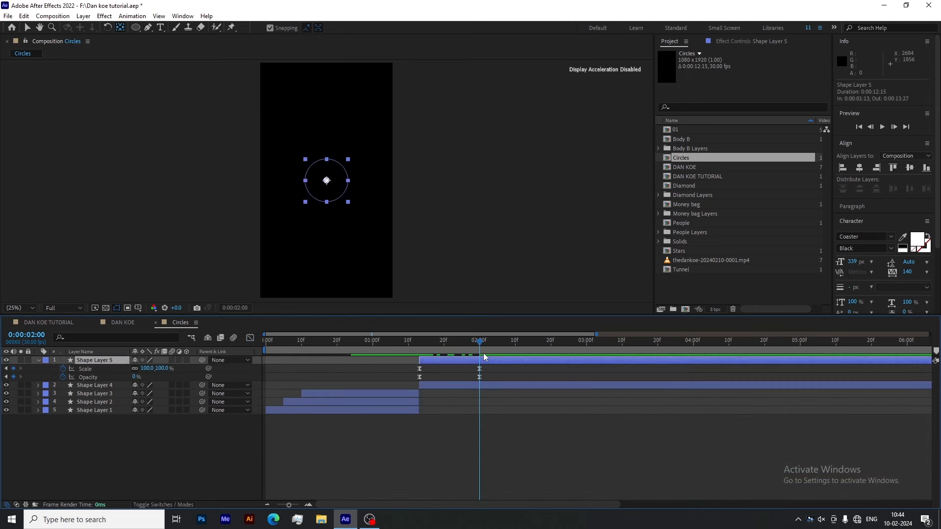
pyautogui.hotkey('ctrl', 'd')
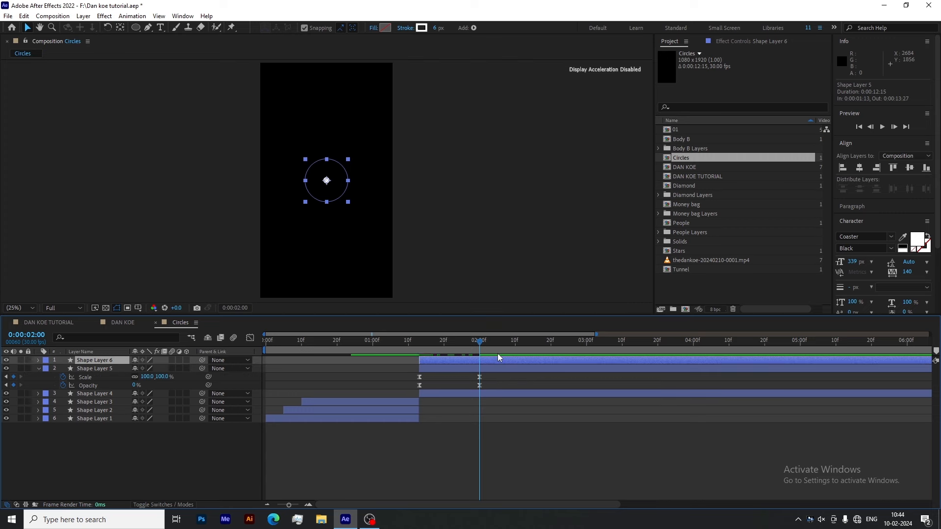
pyautogui.click(488, 369)
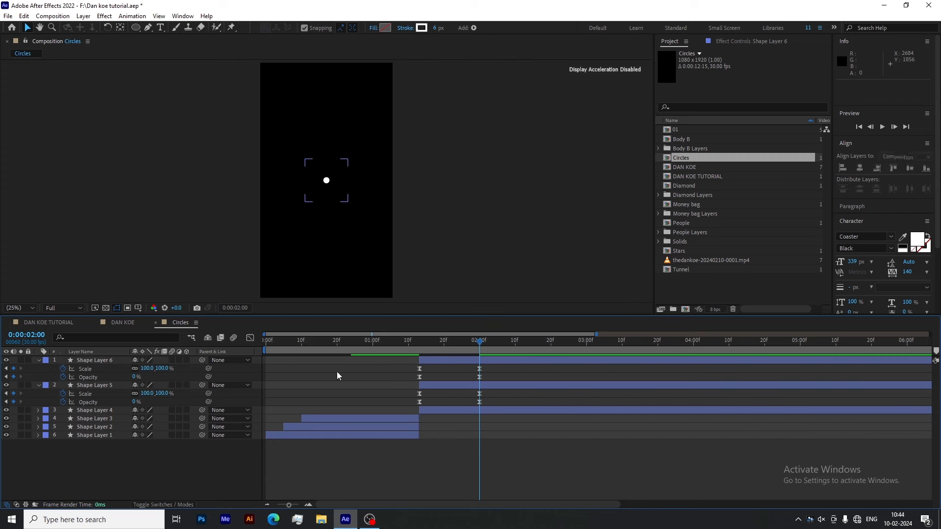
pyautogui.click(148, 368)
pyautogui.write('85')
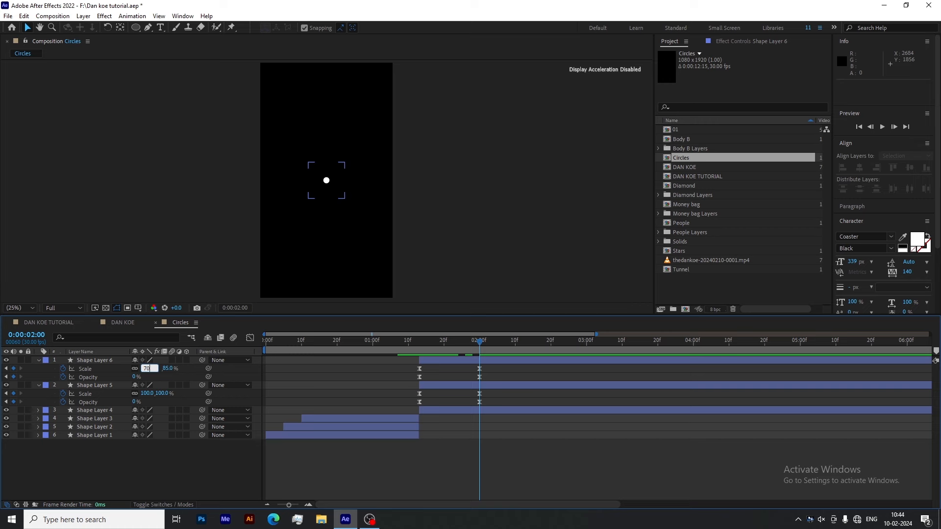
pyautogui.click(136, 377)
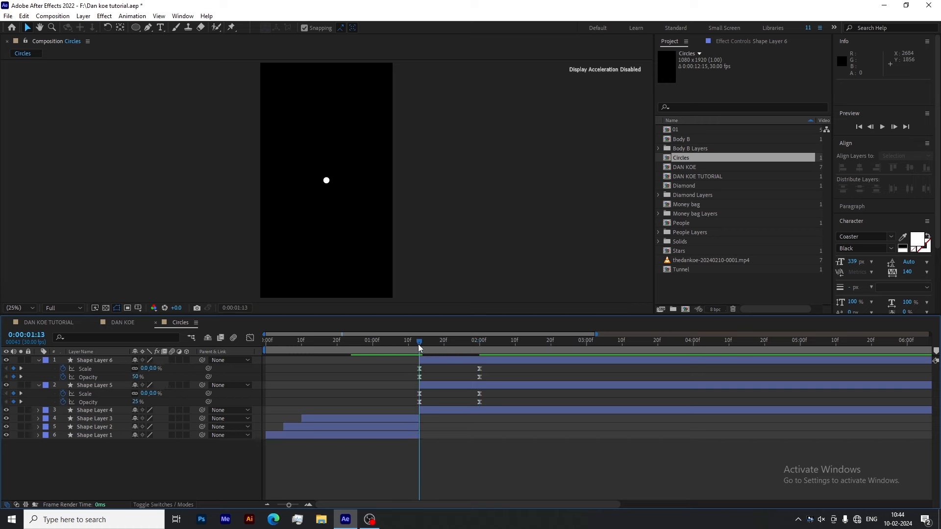
pyautogui.moveTo(419, 344); pyautogui.dragTo(480, 388)
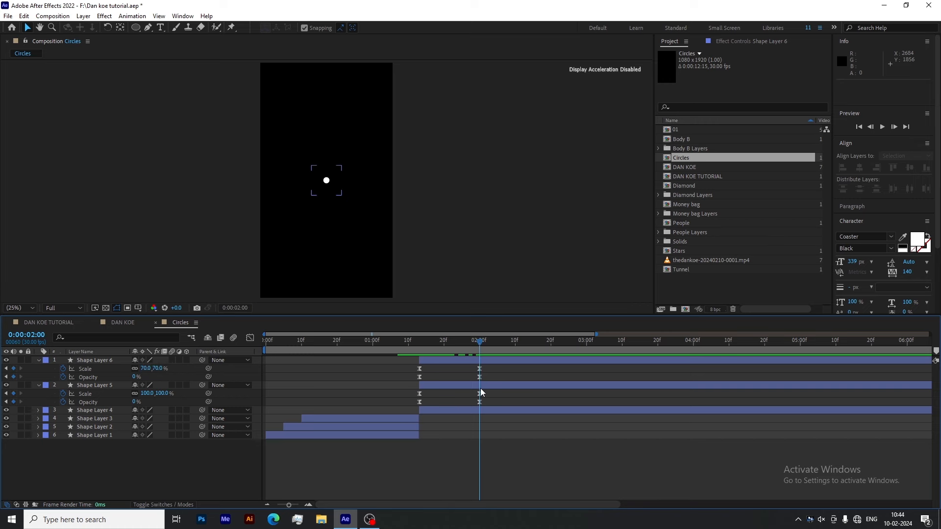
# Duplicate Shape Layer 6 and give the copy a scale of 40% at 0:00:02:00 and an opacity of 75% at 0:00:01:13.
pyautogui.click(492, 362)
pyautogui.hotkey('ctrl', 'd')
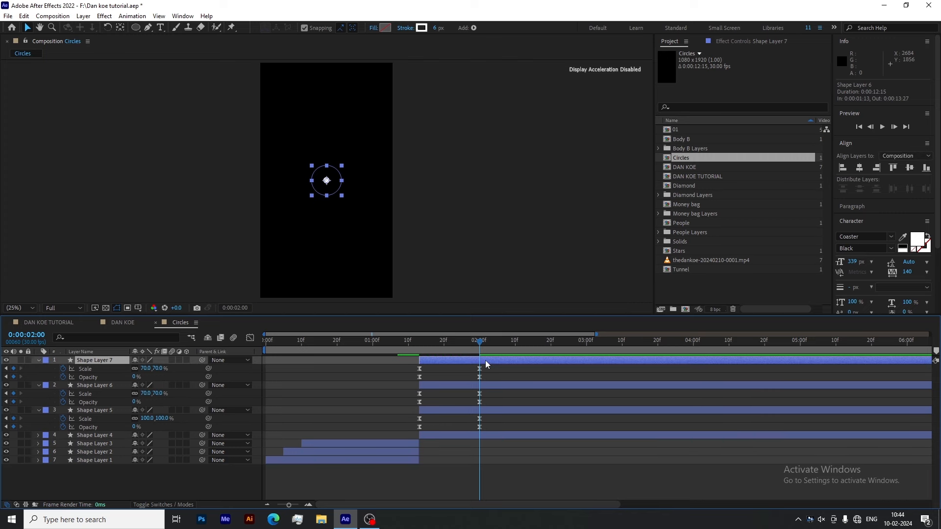
pyautogui.click(149, 368)
pyautogui.write('40')
pyautogui.press('Return')
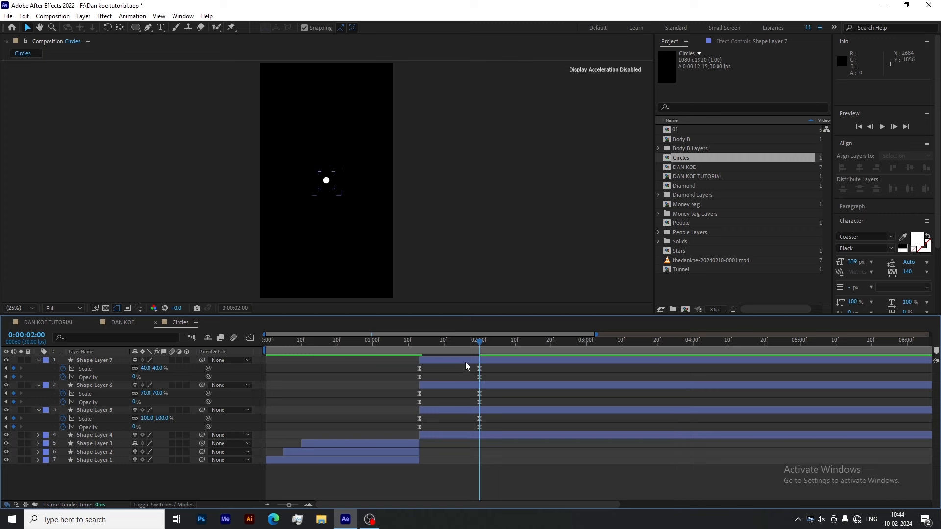
pyautogui.press('j')
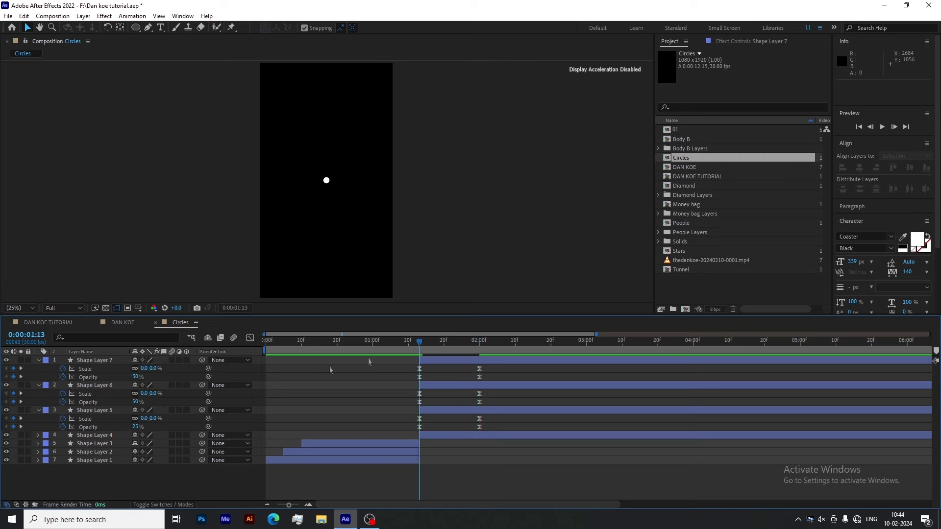
pyautogui.click(138, 377)
pyautogui.write('7')
# Stagger Shape Layers 5, 6 and 7 so each starts a few frames after the previous one, and scrub through the animation.
pyautogui.moveTo(419, 343); pyautogui.dragTo(450, 386)
pyautogui.click(418, 348)
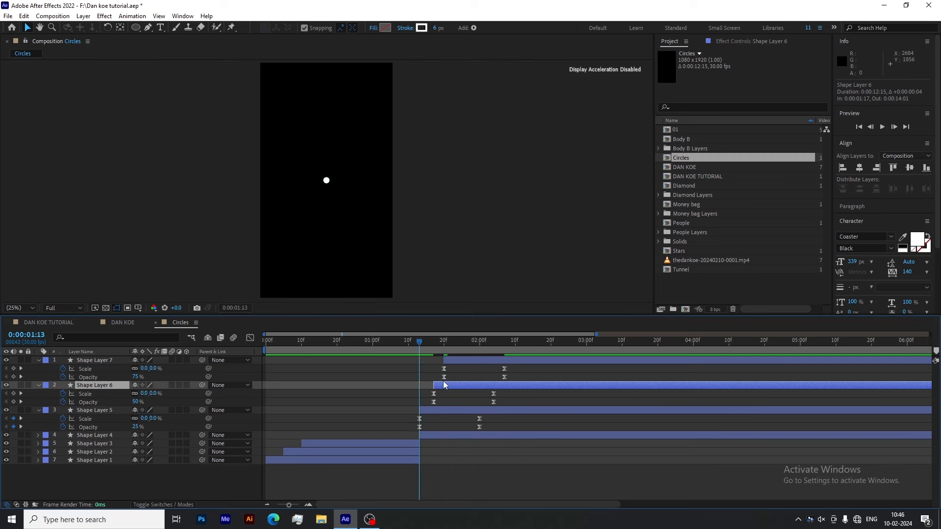
pyautogui.moveTo(455, 349); pyautogui.dragTo(458, 353)
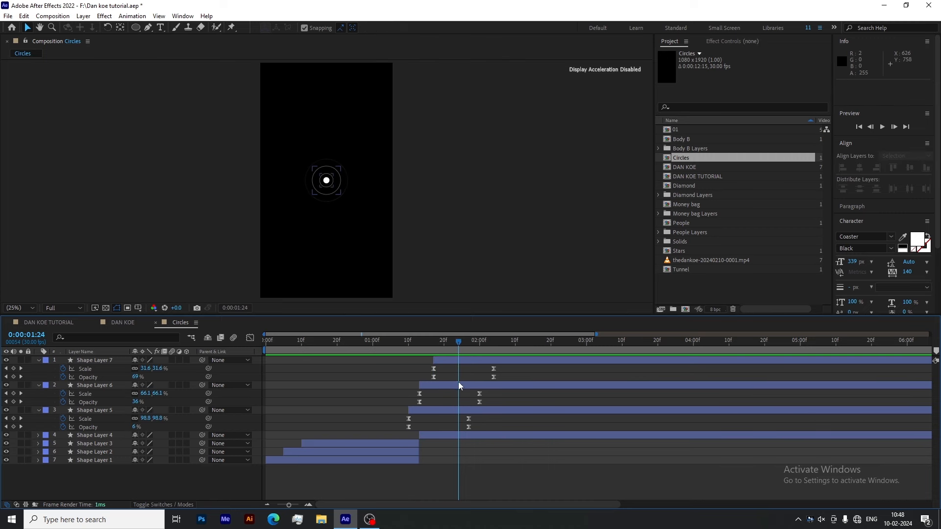
# Duplicate Shape Layers 6 and 7, move the copies to the top of the stack and start them at 0:00:01:22 and 0:00:01:29.
pyautogui.click(458, 386)
pyautogui.keyDown('ctrl'); pyautogui.click(462, 363); pyautogui.keyUp('ctrl')
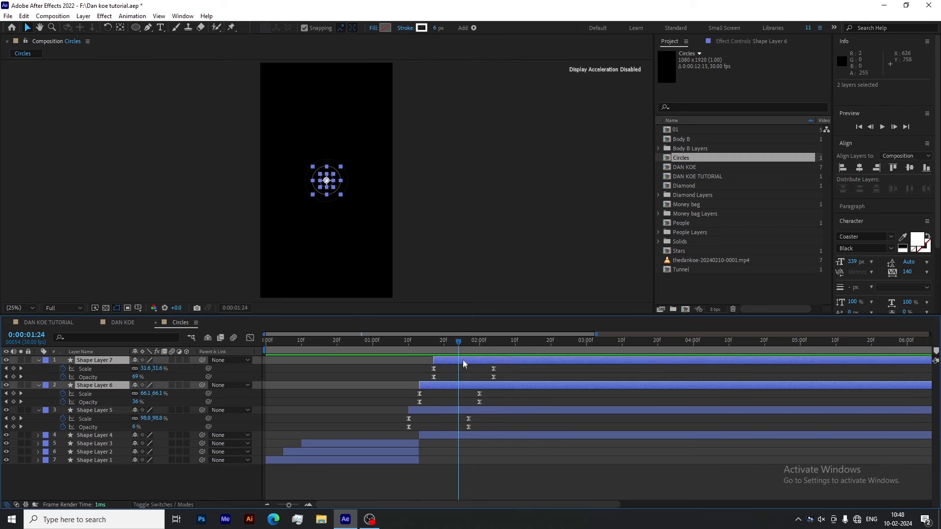
pyautogui.hotkey('ctrl', 'd')
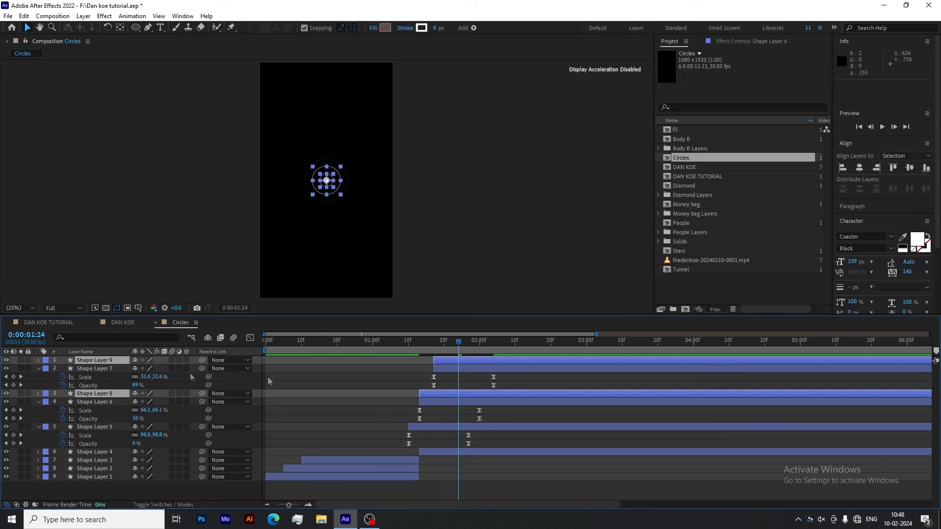
pyautogui.hotkey('ctrl', ']')
pyautogui.moveTo(450, 368); pyautogui.dragTo(496, 362)
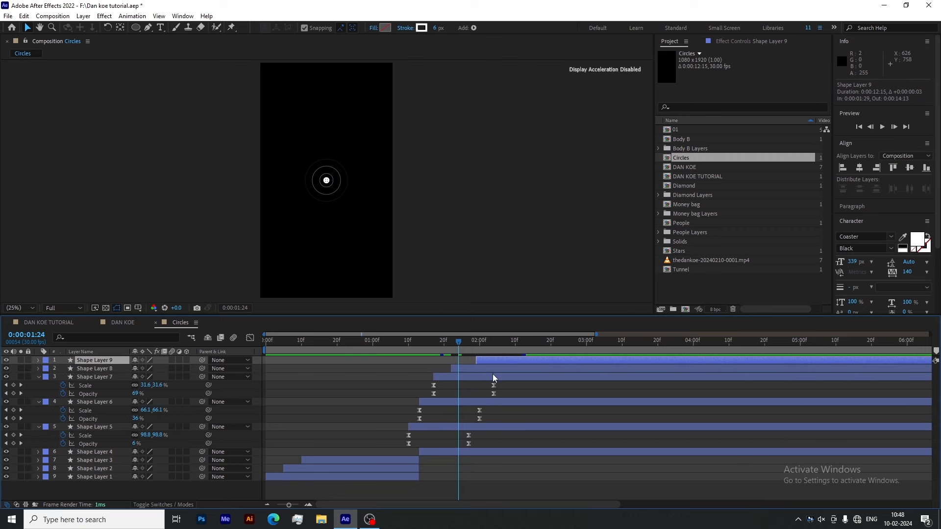
# Reveal the keyframes of Shape Layers 8 and 9 and remove the opacity animation from both.
pyautogui.keyDown('ctrl'); pyautogui.click(492, 374); pyautogui.keyUp('ctrl')
pyautogui.keyDown('ctrl'); pyautogui.click(495, 369); pyautogui.keyUp('ctrl')
pyautogui.keyDown('ctrl'); pyautogui.click(491, 375); pyautogui.keyUp('ctrl')
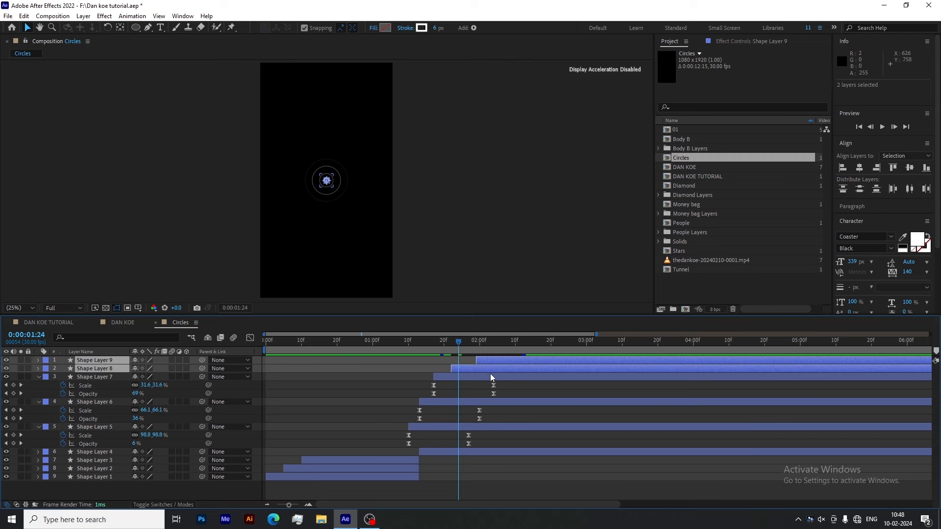
pyautogui.press('u')
pyautogui.click(511, 346)
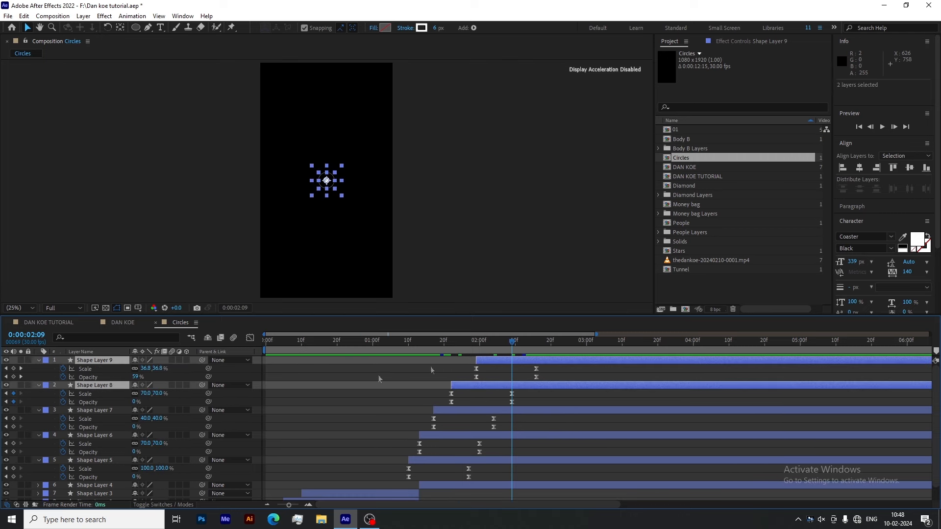
pyautogui.click(63, 402)
pyautogui.click(63, 377)
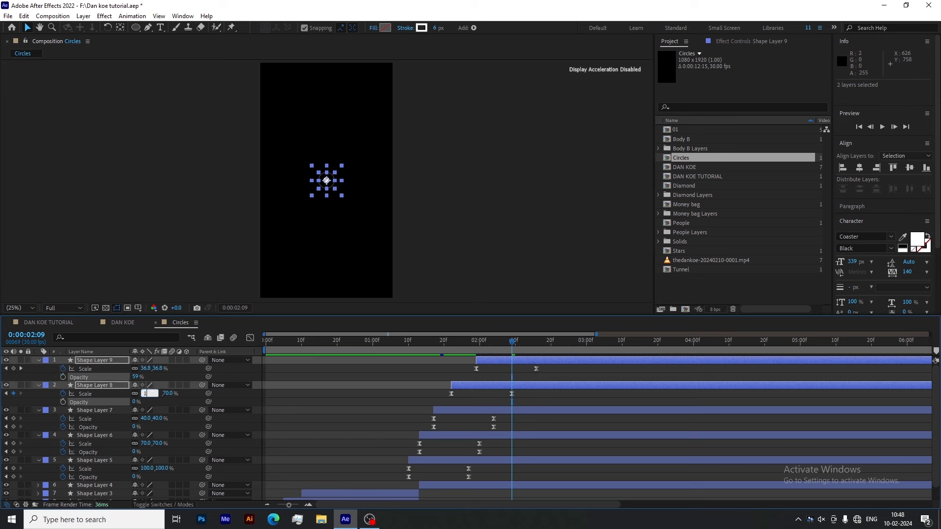
# Set Shape Layer 8's scale to 100% at 0:00:02:09 and delete Shape Layer 9's extra scale keyframe at that time.
pyautogui.click(559, 367)
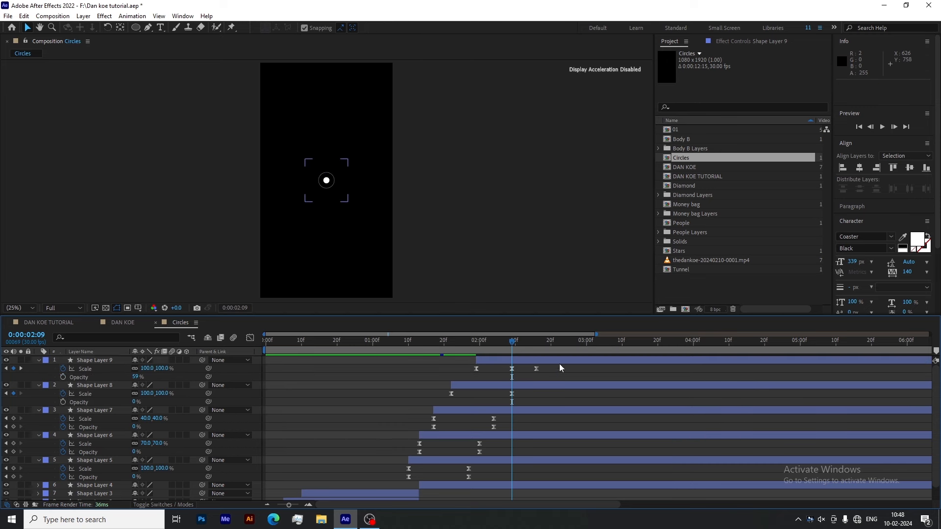
pyautogui.click(511, 368)
pyautogui.press('Delete')
pyautogui.click(512, 387)
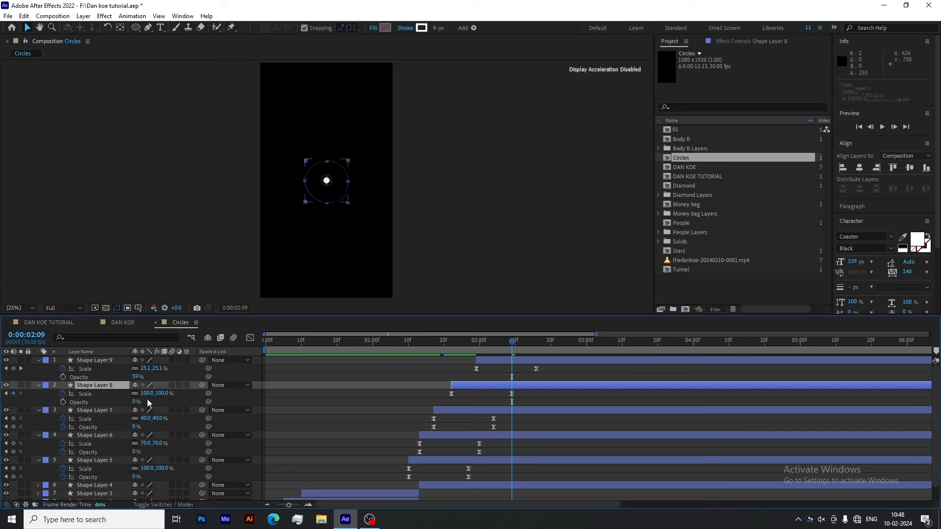
# Reset the opacity of Shape Layers 9 and 8 to 100%.
pyautogui.rightClick(123, 375)
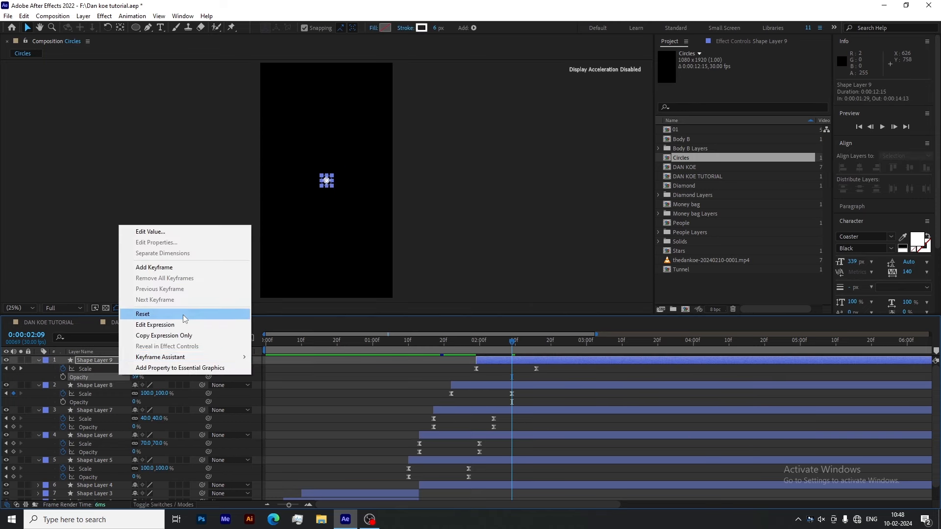
pyautogui.click(143, 314)
pyautogui.rightClick(88, 403)
pyautogui.click(143, 340)
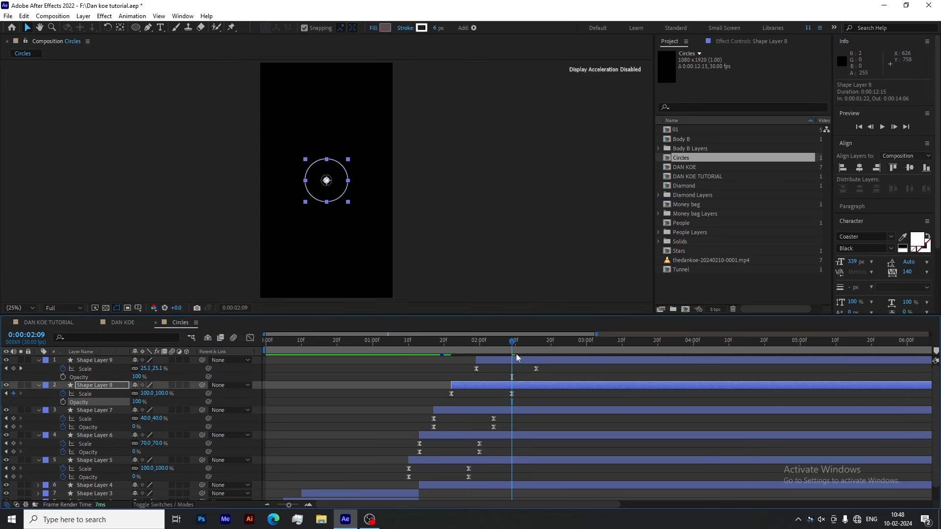
# Set Shape Layer 9's final scale keyframe to 70% and duplicate Shape Layer 8.
pyautogui.click(533, 348)
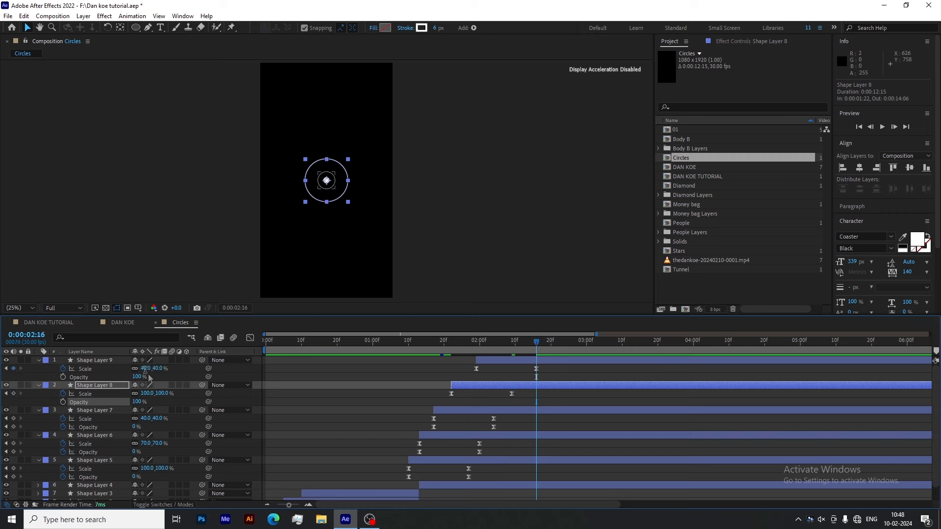
pyautogui.hotkey('ctrl', 'z')
pyautogui.hotkey('ctrl', 'shift', 'z')
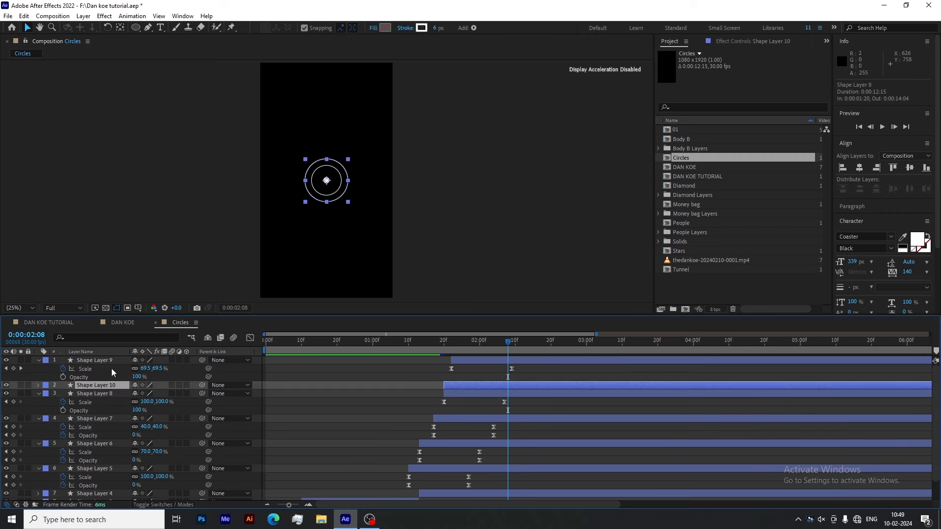
# Bring Shape Layer 10 to the top, start it at 0:00:01:23 and set its scale to 125% at 0:00:02:10.
pyautogui.hotkey('ctrl', ']')
pyautogui.press('s')
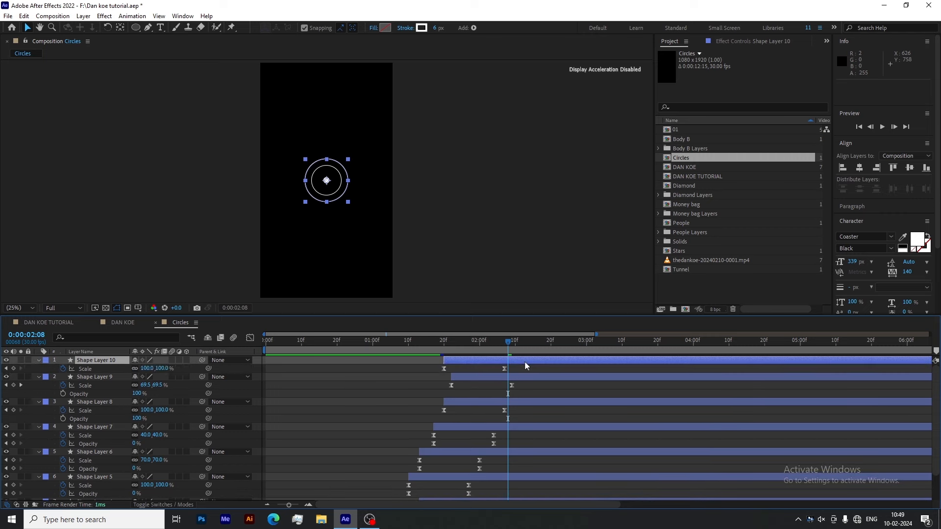
pyautogui.moveTo(524, 361); pyautogui.dragTo(533, 363)
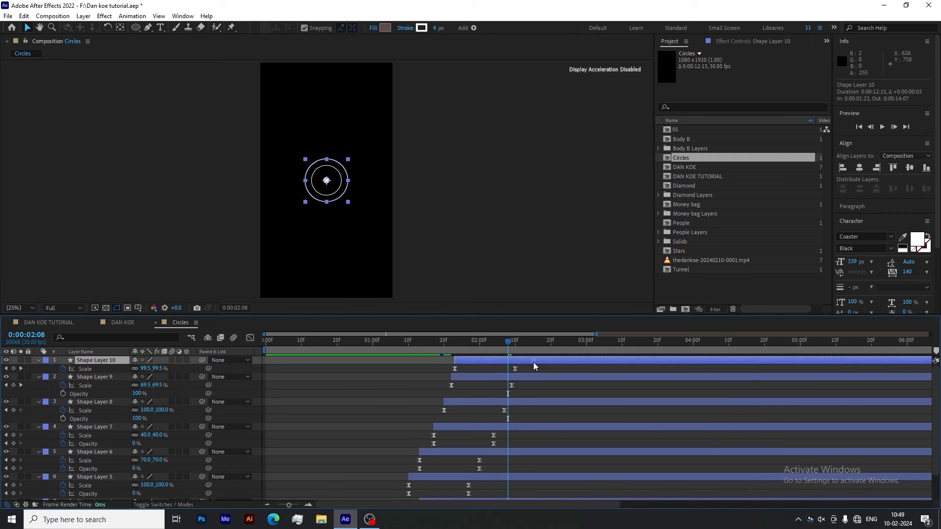
pyautogui.click(516, 346)
pyautogui.click(146, 369)
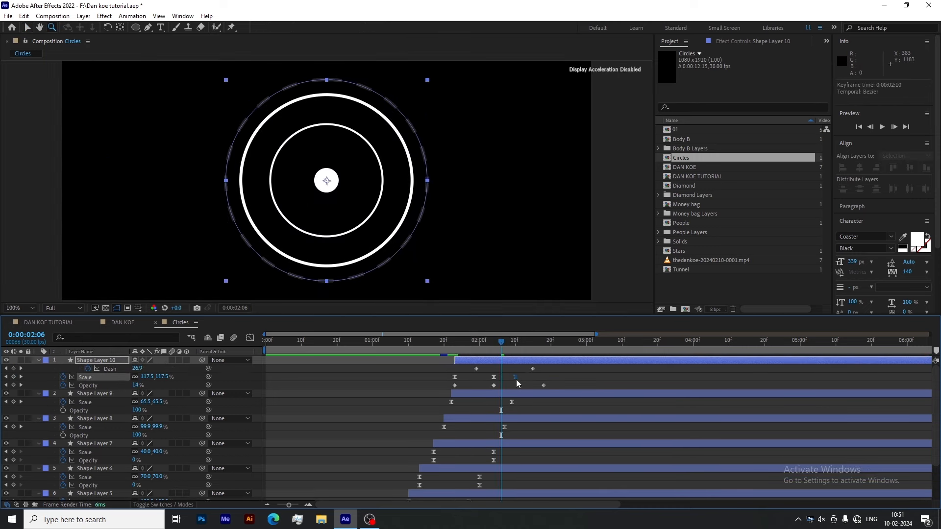
pyautogui.moveTo(504, 342); pyautogui.dragTo(516, 351)
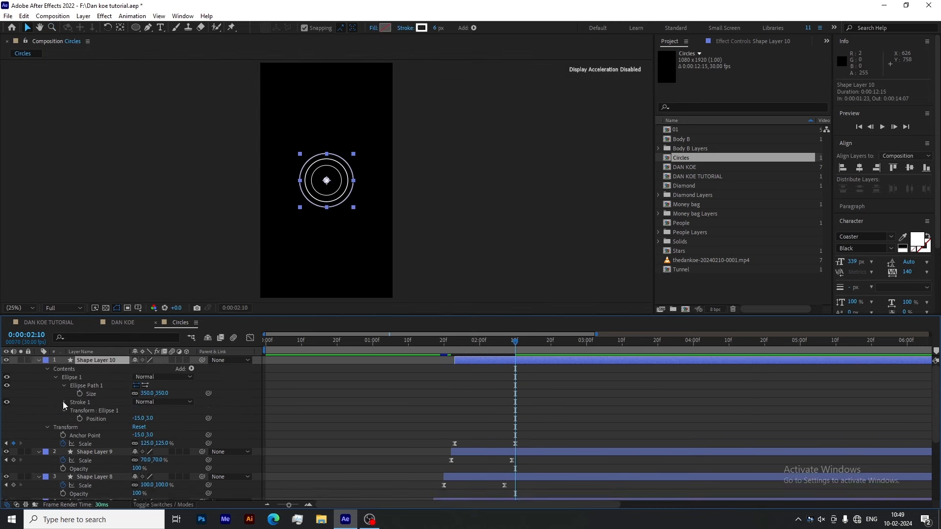
# Add dashes to the stroke of Shape Layer 10's circle and increase the dash length.
pyautogui.click(64, 402)
pyautogui.click(136, 468)
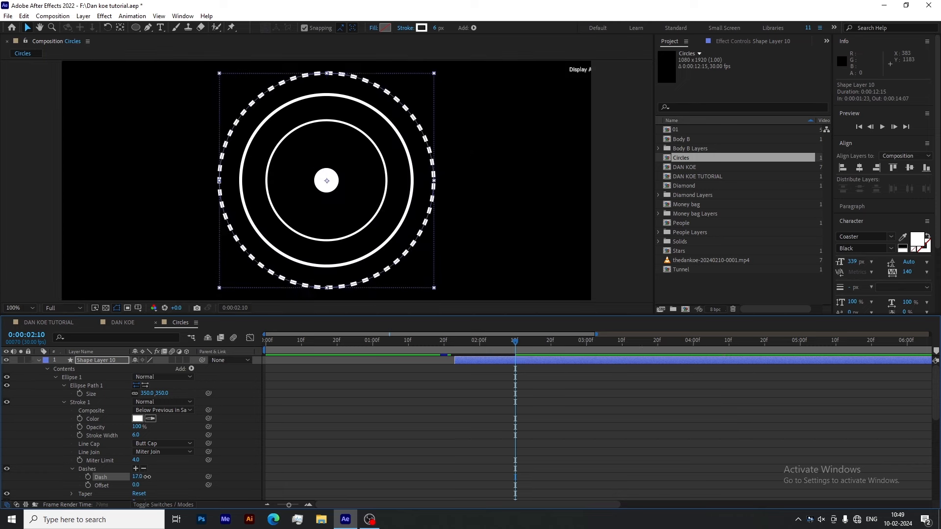
pyautogui.moveTo(137, 478); pyautogui.dragTo(142, 478)
# Add an opacity keyframe to Shape Layer 10, move it to 0:00:01:23 and set the opacity to 0% at 0:00:02:10.
pyautogui.press('t')
pyautogui.click(63, 369)
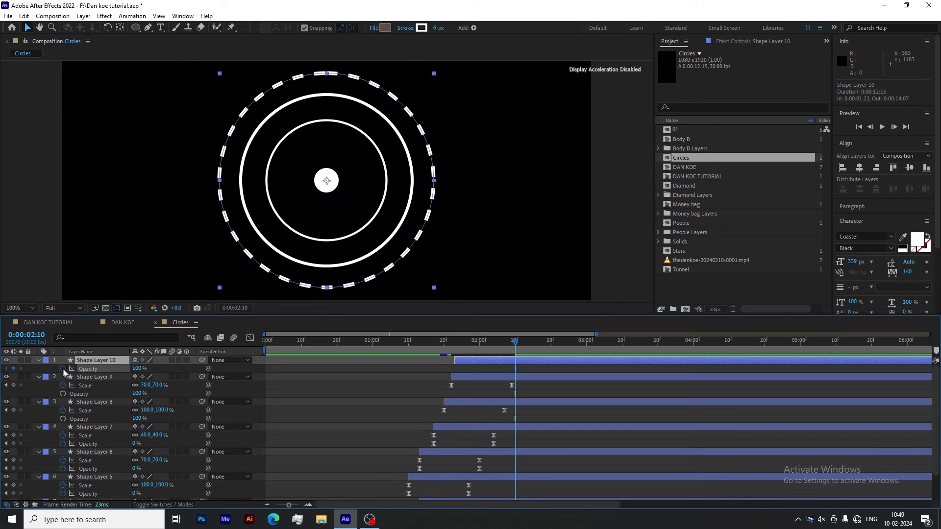
pyautogui.press('u')
pyautogui.moveTo(515, 377); pyautogui.dragTo(455, 378)
pyautogui.click(137, 377)
pyautogui.write('0')
pyautogui.click(436, 381)
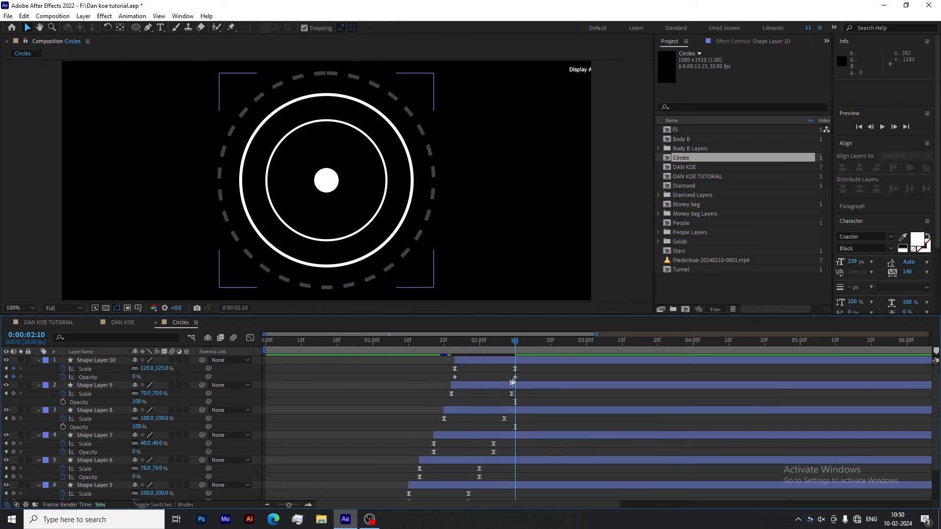
# Move Shape Layer 10's ending keyframes earlier to 0:00:02:04.
pyautogui.moveTo(515, 378); pyautogui.dragTo(493, 377)
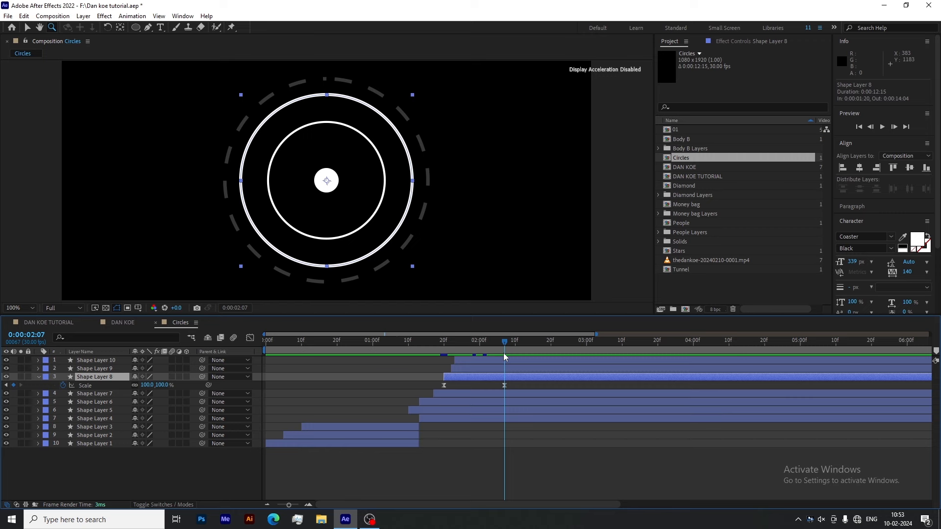
# Animate Shape Layer 8's opacity from 100% at 0:00:02:05 to 50% at 0:00:02:14.
pyautogui.press('t')
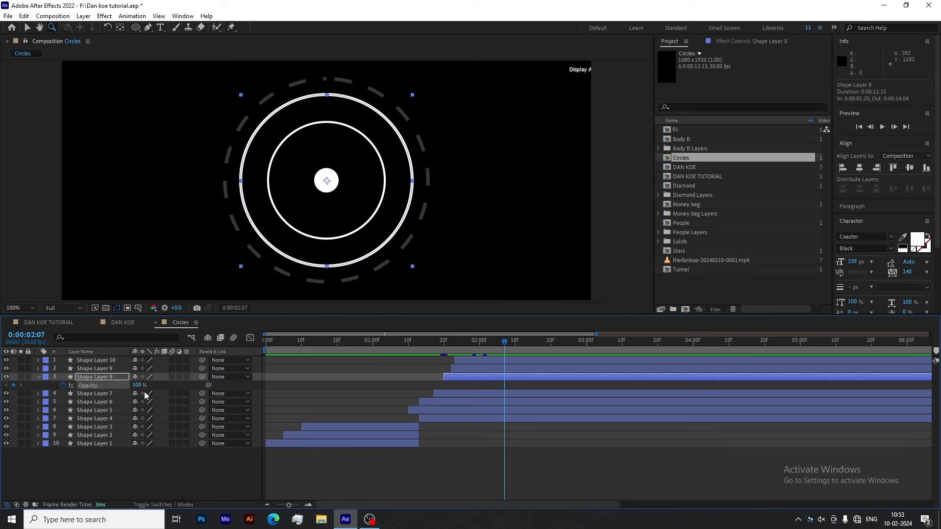
pyautogui.hotkey('shift', 's')
pyautogui.click(499, 363)
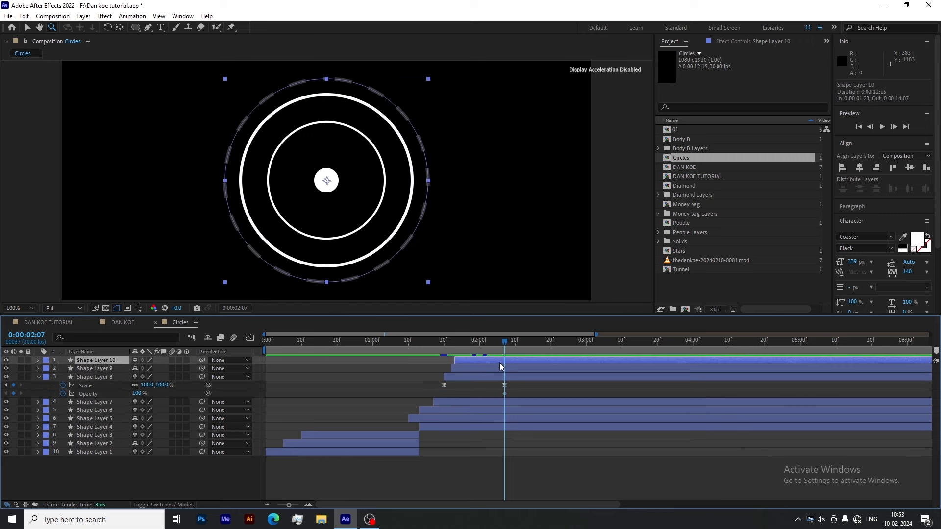
pyautogui.press('u')
pyautogui.moveTo(505, 426); pyautogui.dragTo(496, 426)
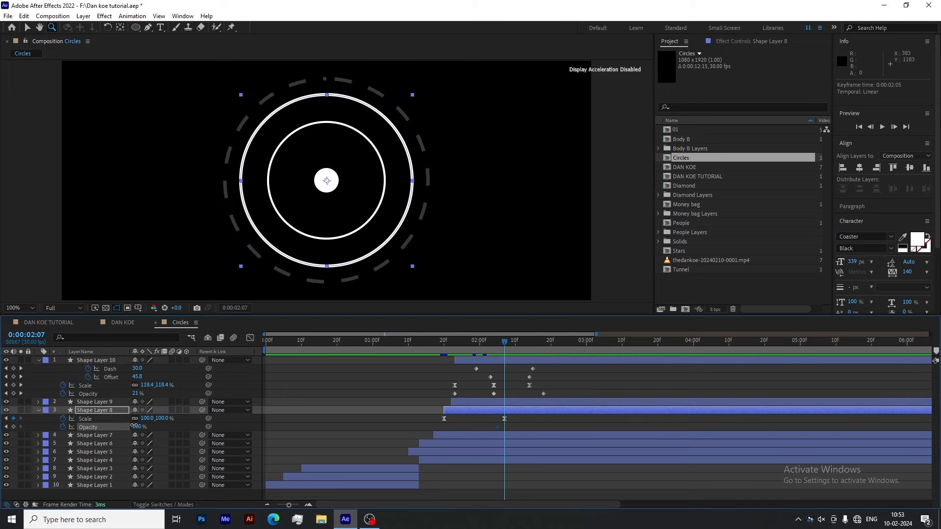
pyautogui.write('50')
pyautogui.click(166, 426)
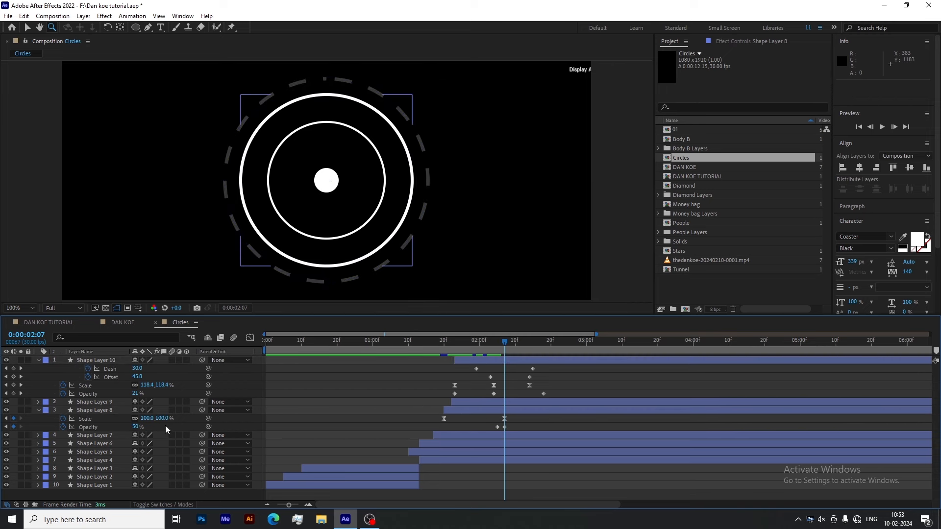
pyautogui.moveTo(505, 427); pyautogui.dragTo(530, 428)
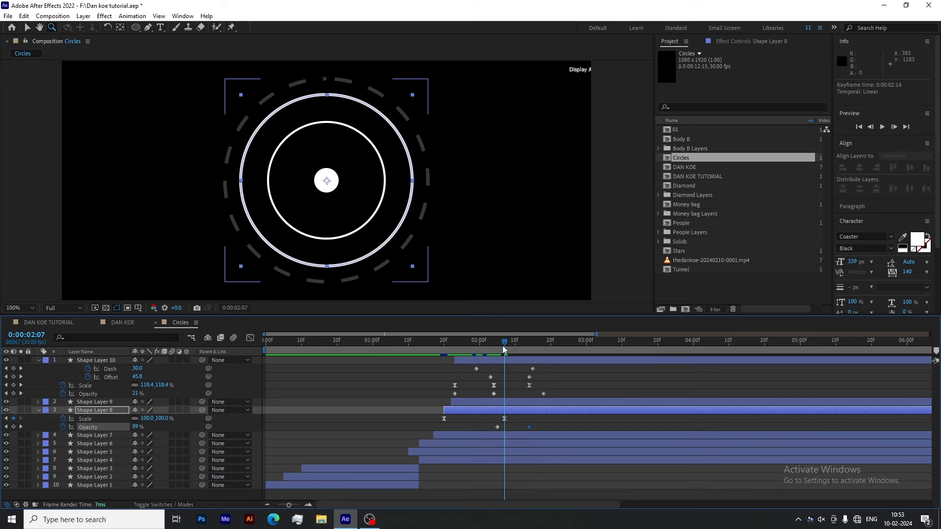
pyautogui.moveTo(502, 346)
pyautogui.mouseDown()
pyautogui.moveTo(533, 362)
pyautogui.moveTo(455, 357)
pyautogui.moveTo(510, 358)
pyautogui.mouseUp()
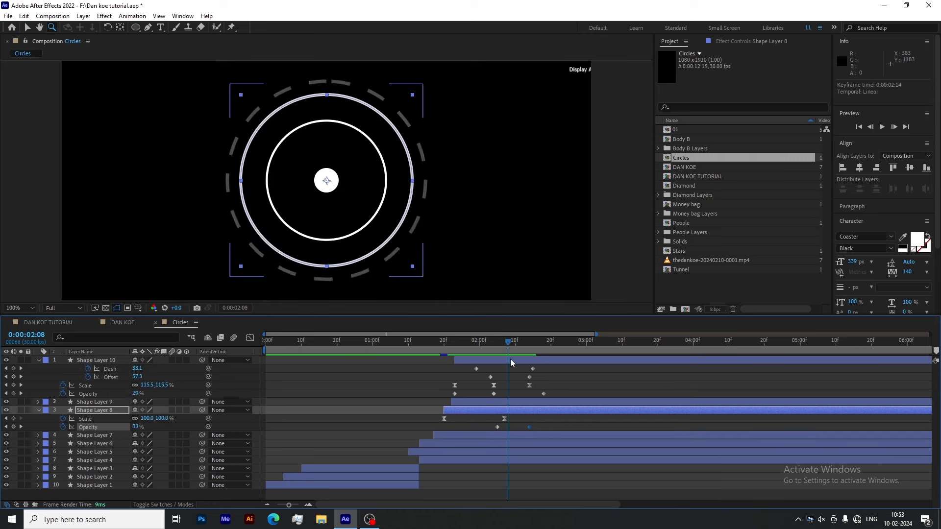
# Duplicate Shape Layer 10 and set the copy's scale to 85% at 0:00:02:14.
pyautogui.click(510, 359)
pyautogui.hotkey('ctrl', 'd')
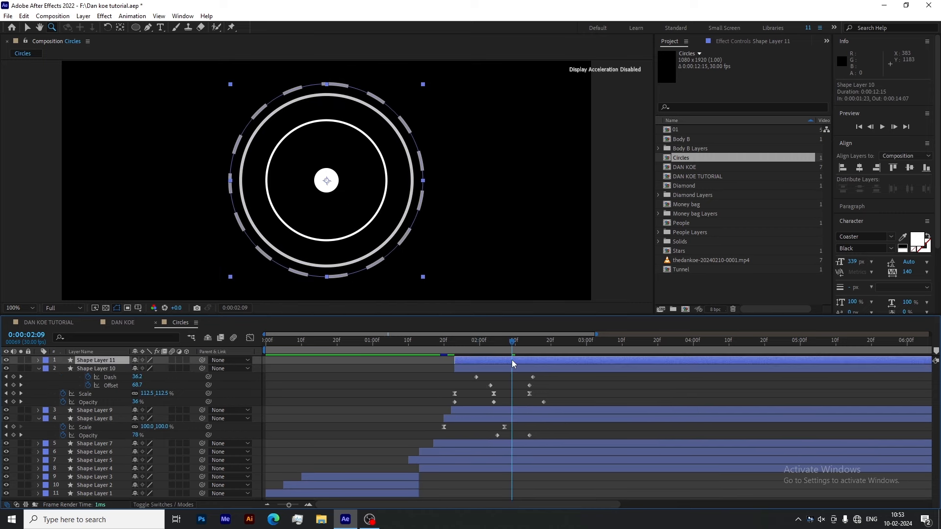
pyautogui.press('u')
pyautogui.click(529, 345)
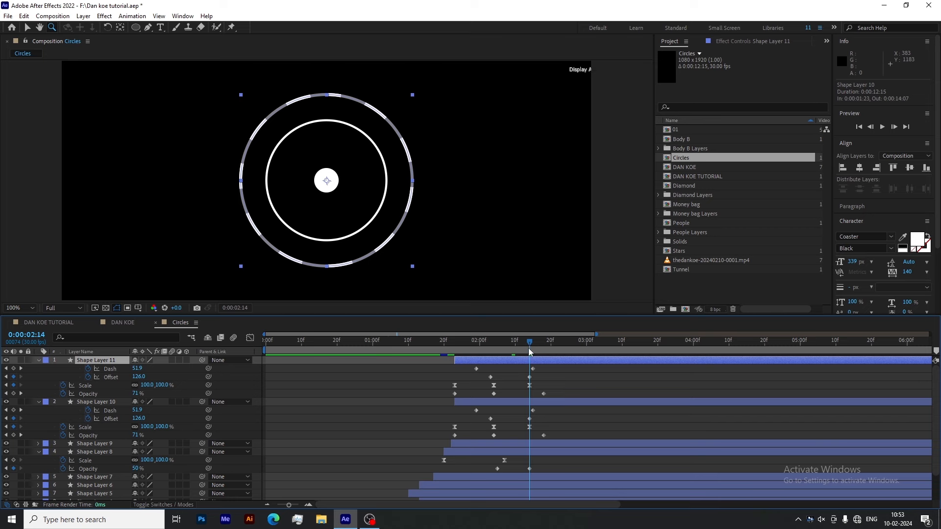
pyautogui.moveTo(145, 385); pyautogui.dragTo(140, 385)
pyautogui.click(492, 380)
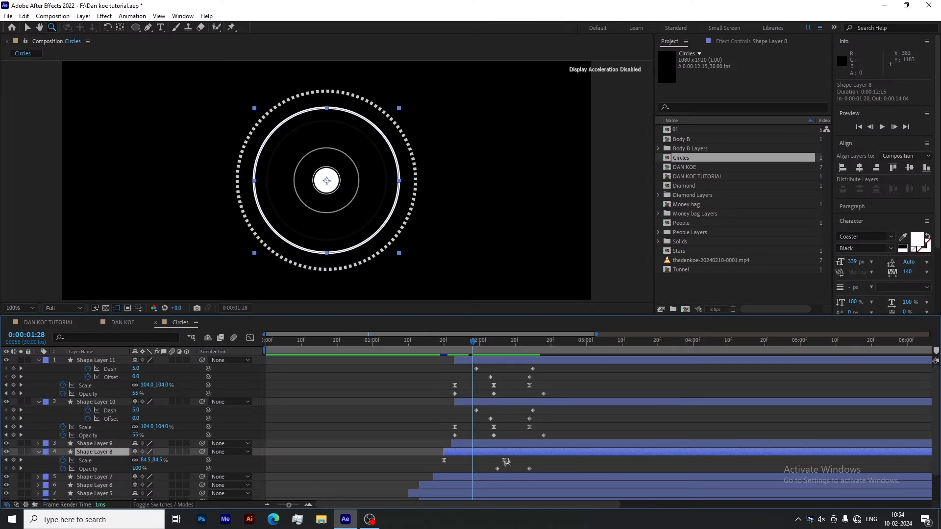
# Duplicate Shape Layer 8 and set the original's scale to 125% at 0:00:02:07.
pyautogui.hotkey('ctrl', 'd')
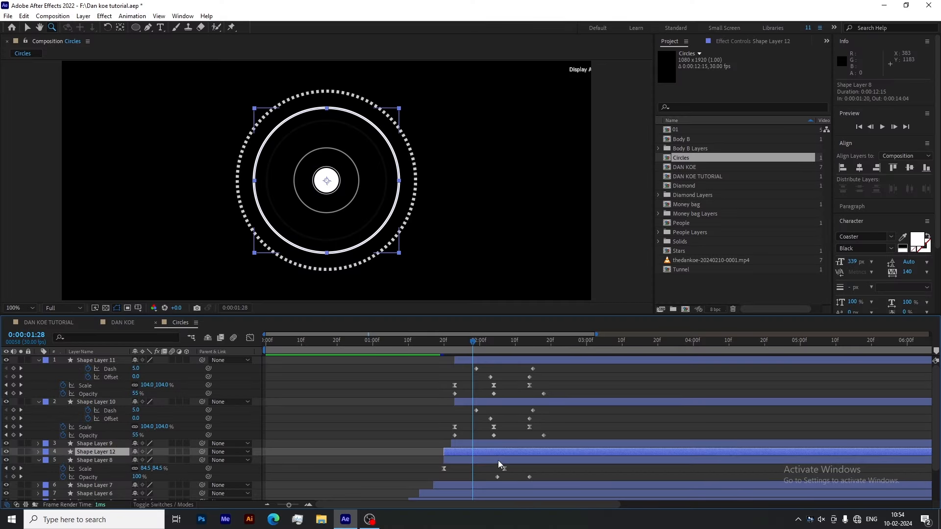
pyautogui.click(498, 461)
pyautogui.press('u')
pyautogui.scroll(-2, 493, 453)
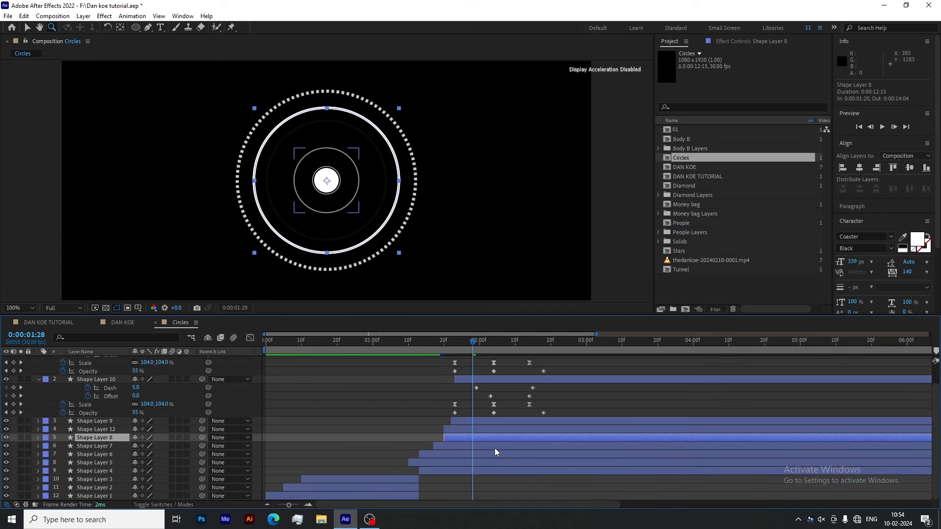
pyautogui.press('u')
pyautogui.click(504, 342)
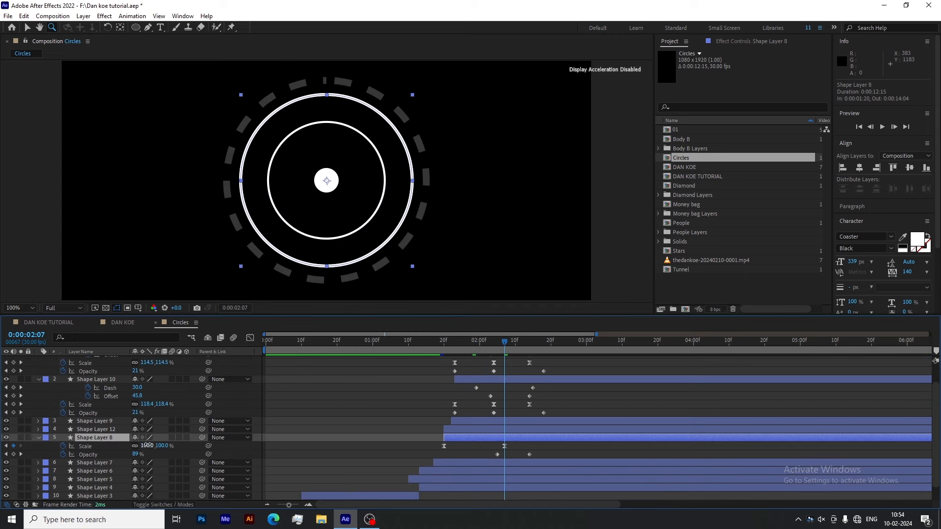
pyautogui.write('125')
pyautogui.press('Return')
pyautogui.click(530, 341)
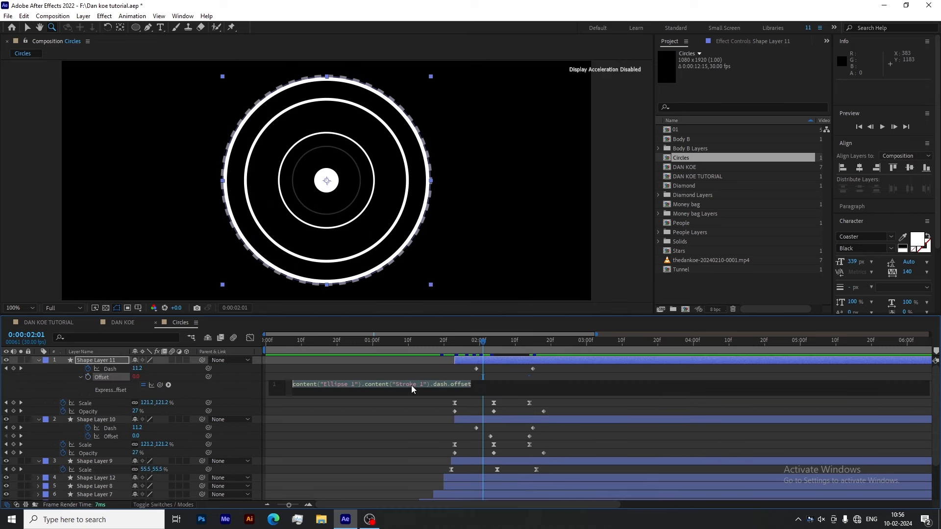
# Drive the dash offset of Shape Layer 11 with the expression time*100 and preview the motion.
pyautogui.write('time')
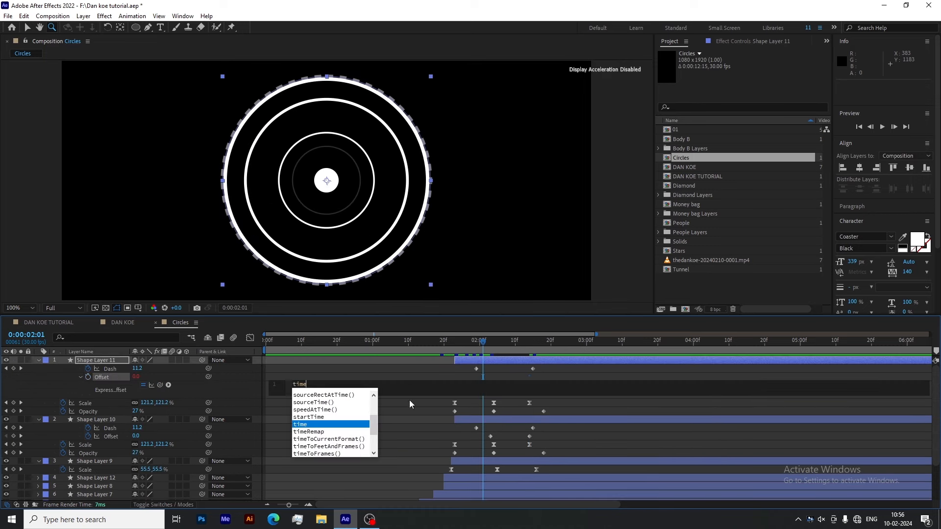
pyautogui.write('*100')
pyautogui.click(361, 376)
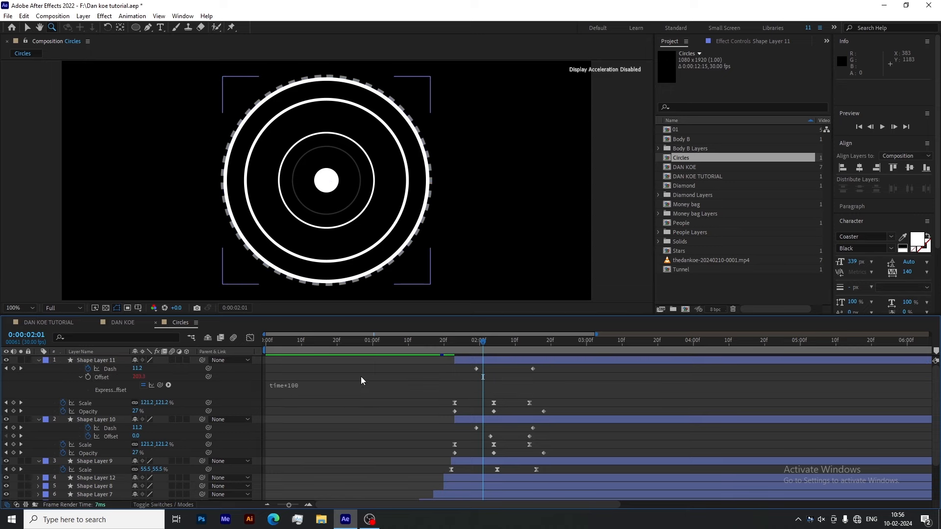
pyautogui.moveTo(483, 342); pyautogui.dragTo(524, 353)
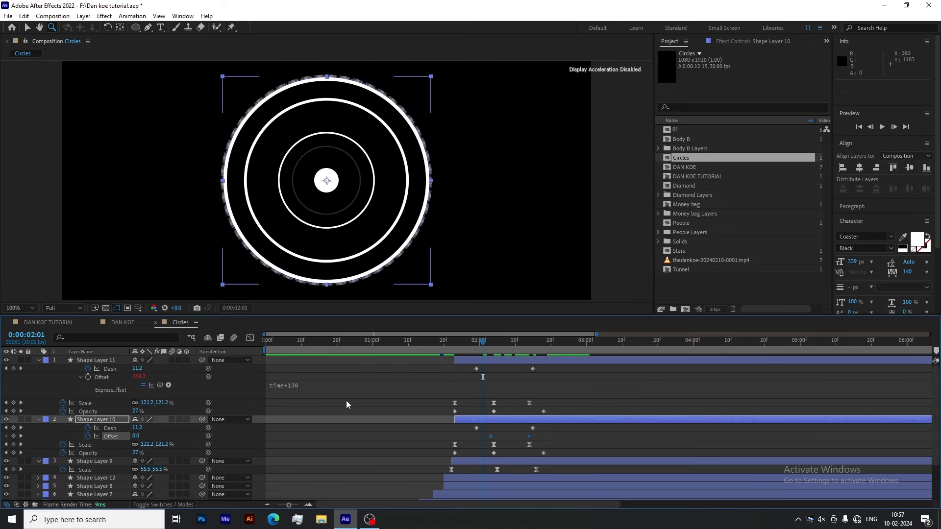
# Copy Shape Layer 11's time*130 expression to Shape Layer 10's dash offset and collapse the layers.
pyautogui.click(282, 385)
pyautogui.hotkey('ctrl', 'c')
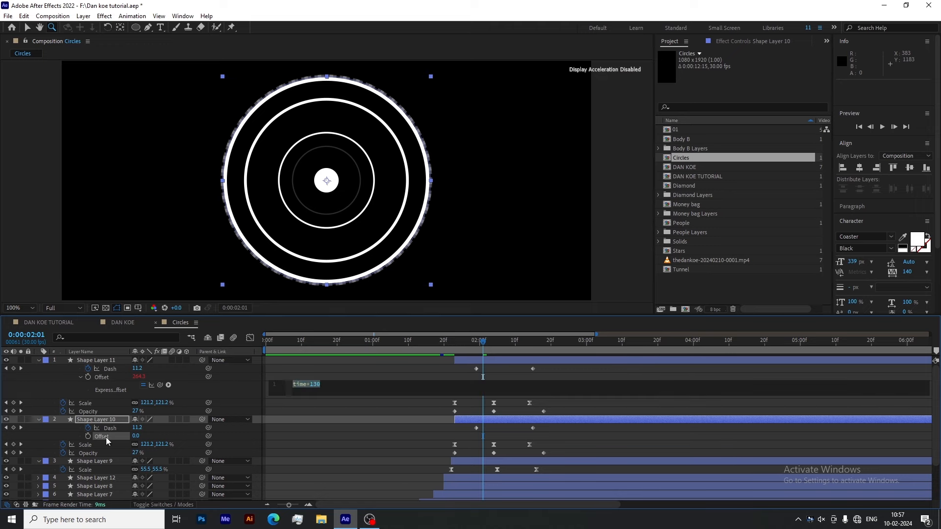
pyautogui.keyDown('alt'); pyautogui.click(88, 436); pyautogui.keyUp('alt')
pyautogui.hotkey('ctrl', 'v')
pyautogui.click(290, 430)
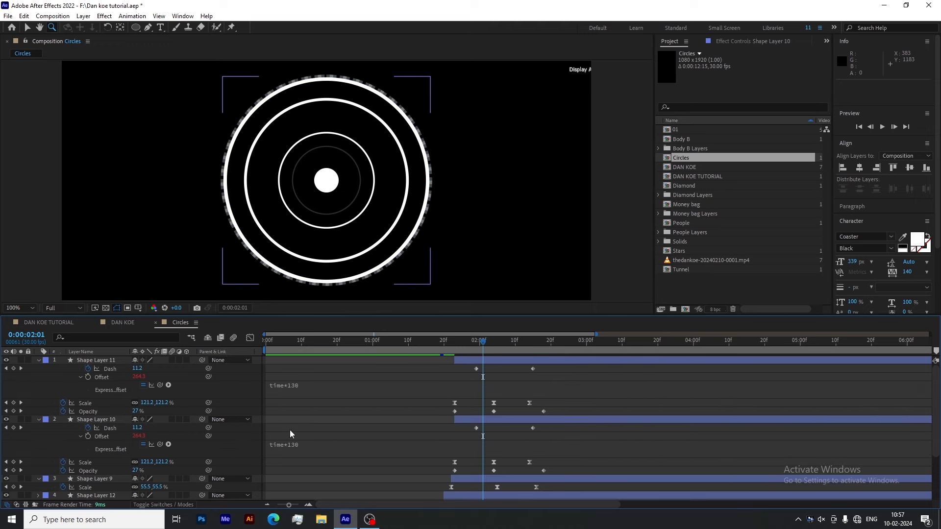
pyautogui.hotkey('ctrl', 'a')
pyautogui.click(38, 420)
pyautogui.click(461, 460)
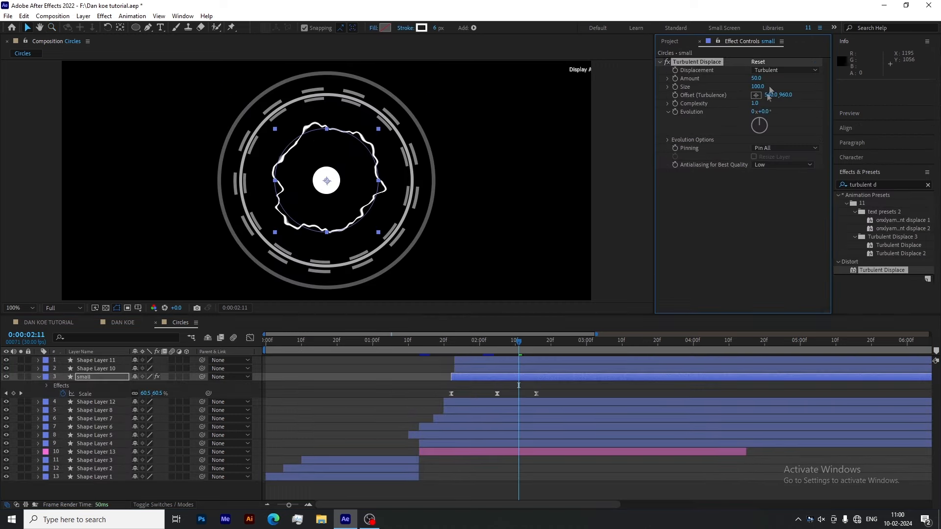
# Set the small layer's Turbulent Displace to Cross Displacement and reduce its size to 2.
pyautogui.click(784, 70)
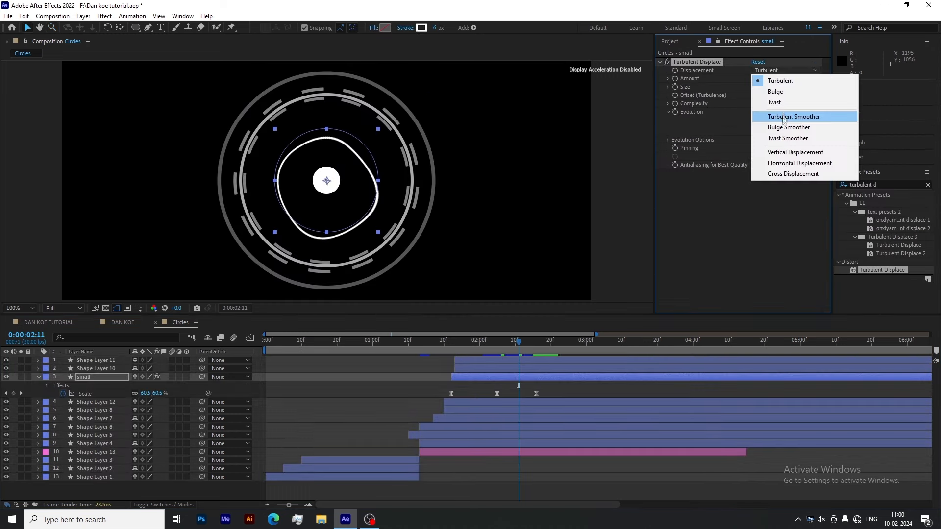
pyautogui.click(793, 174)
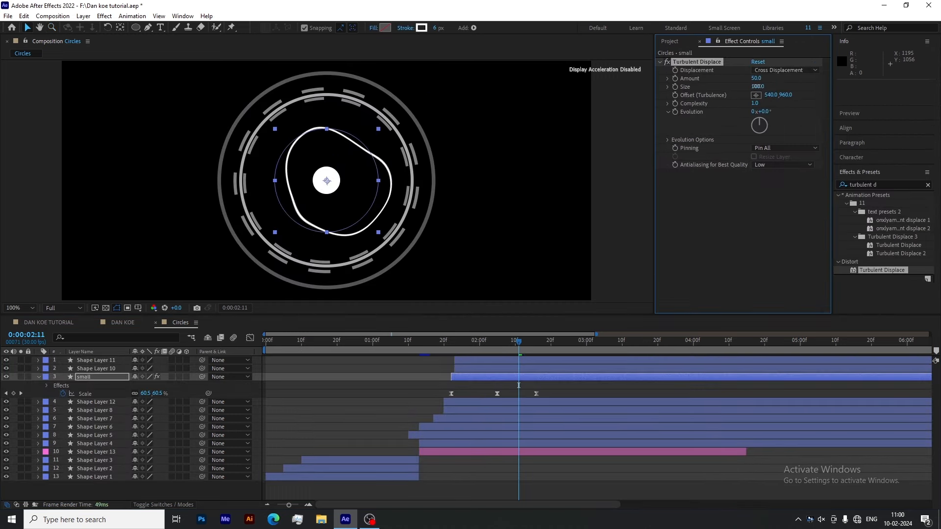
pyautogui.moveTo(757, 87); pyautogui.dragTo(706, 91)
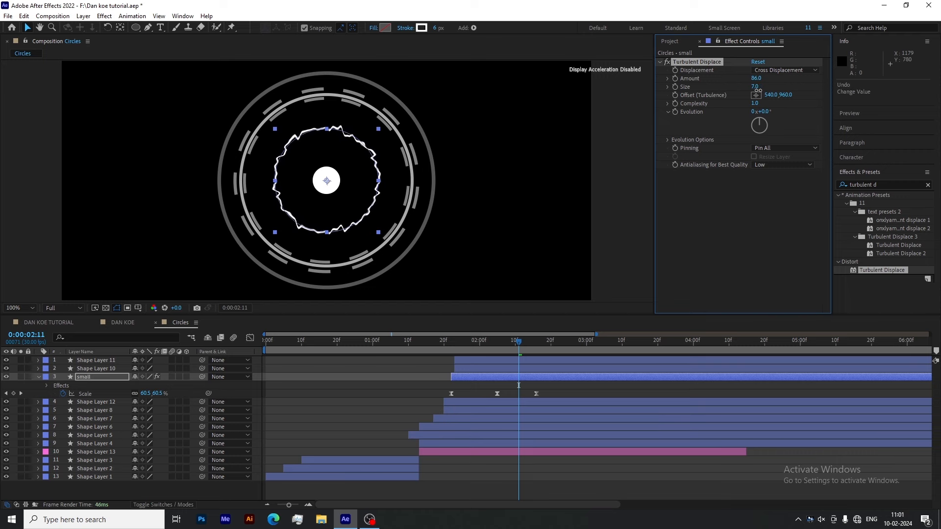
pyautogui.moveTo(758, 91); pyautogui.dragTo(658, 280)
# Keyframe the displacement's size and amount, set the amount to 0 and move both keyframes to 0:00:02:05.
pyautogui.click(674, 86)
pyautogui.click(675, 78)
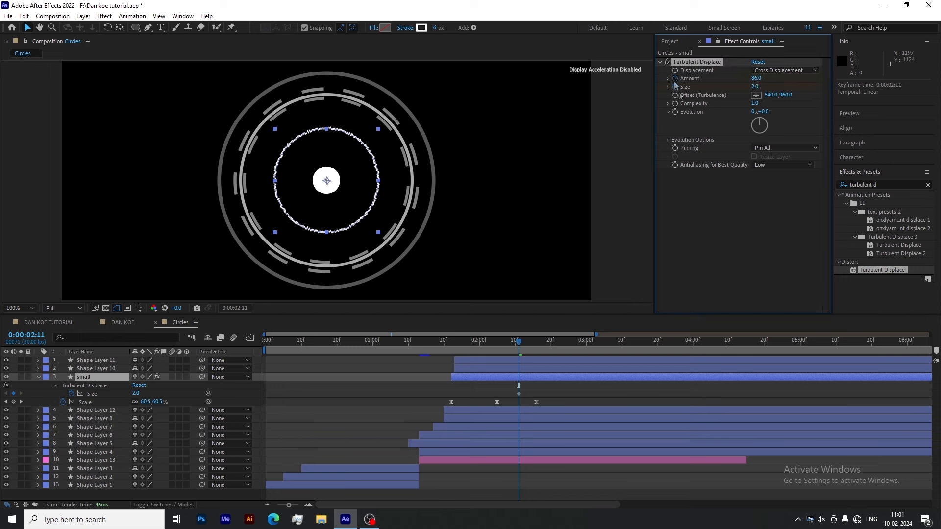
pyautogui.click(756, 78)
pyautogui.write('0')
pyautogui.click(725, 248)
pyautogui.moveTo(529, 384); pyautogui.dragTo(497, 395)
# Set the displacement's size to 10 and amount to 100 at 0:00:02:11, then move these keyframes to 0:00:02:16.
pyautogui.moveTo(752, 87); pyautogui.dragTo(757, 78)
pyautogui.click(757, 78)
pyautogui.write('80')
pyautogui.click(755, 200)
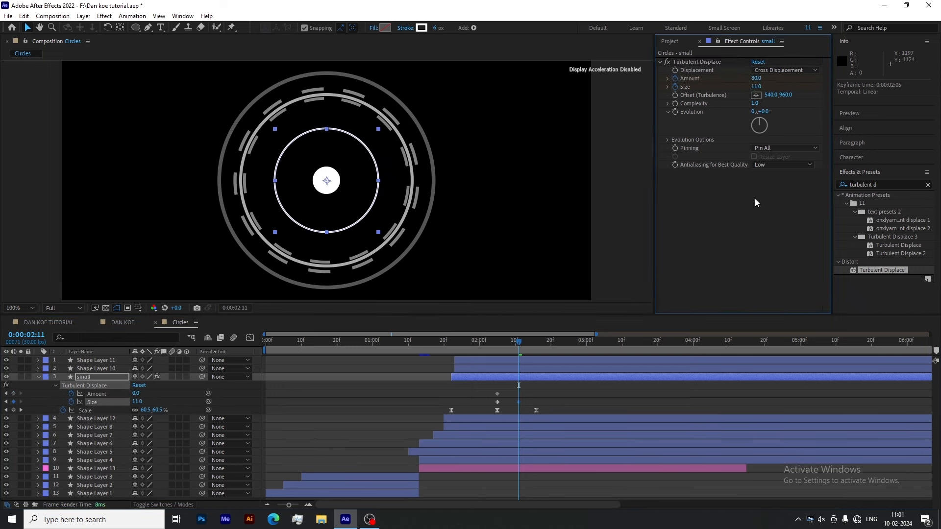
pyautogui.write('25')
pyautogui.press('Return')
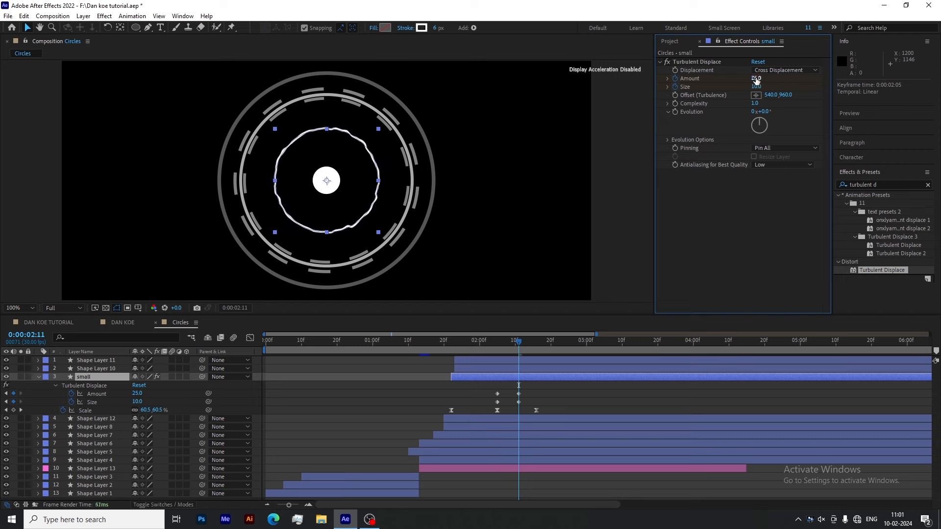
pyautogui.write('100')
pyautogui.press('Return')
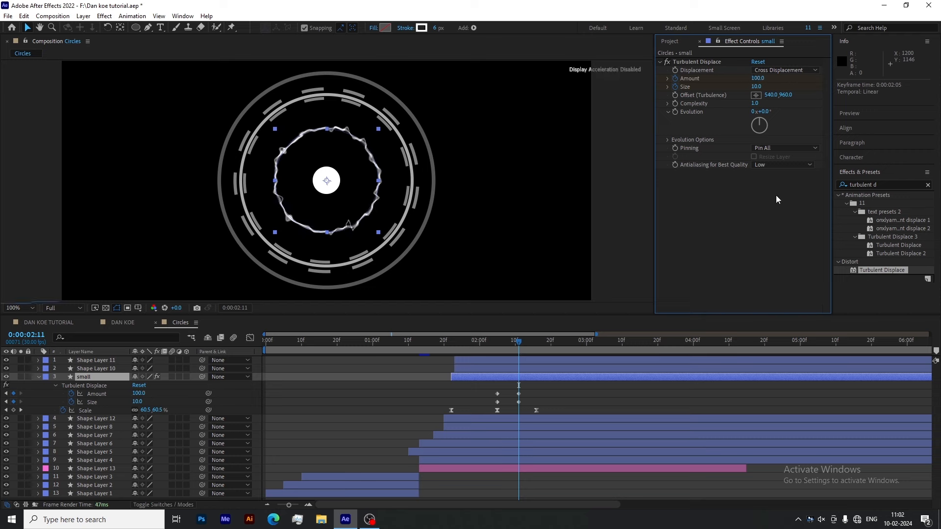
pyautogui.moveTo(516, 372); pyautogui.dragTo(538, 398)
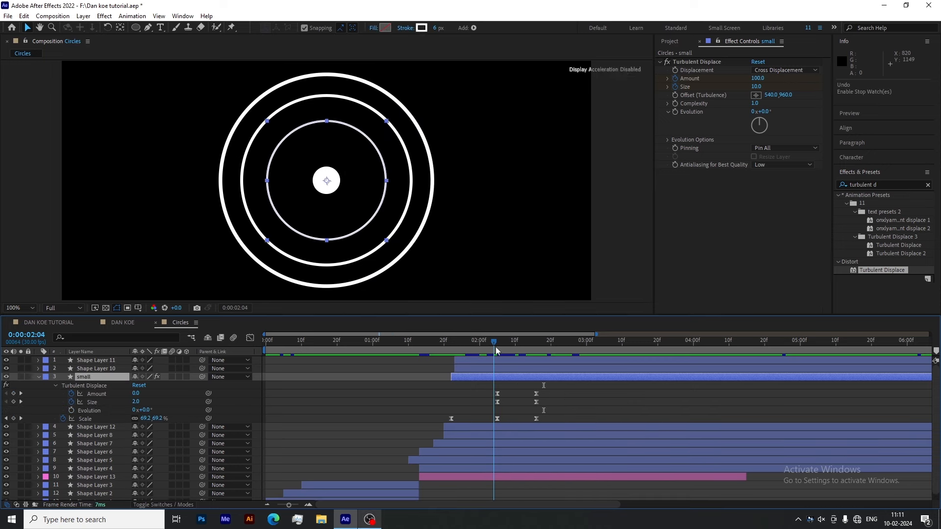
# Drive the Turbulent Displace evolution of the small layer with the expression time*500 and preview it.
pyautogui.keyDown('alt'); pyautogui.click(71, 410); pyautogui.keyUp('alt')
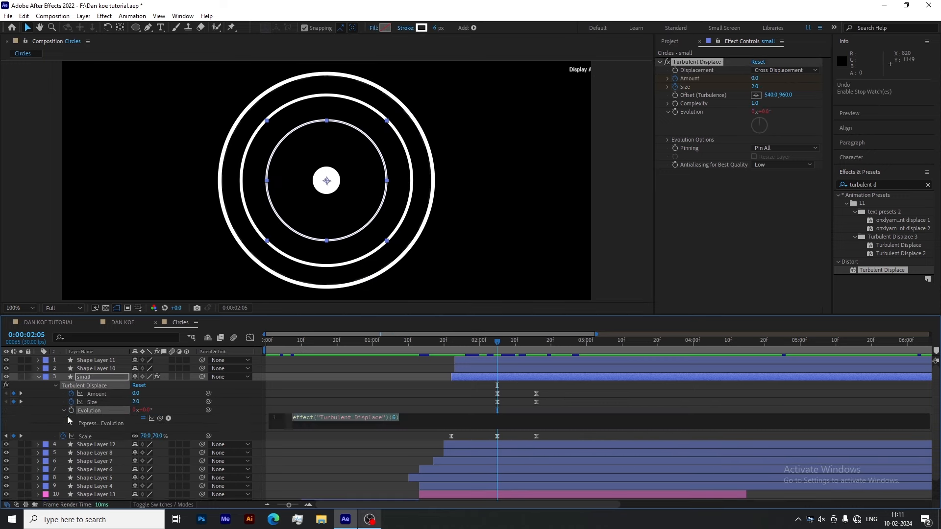
pyautogui.write('time')
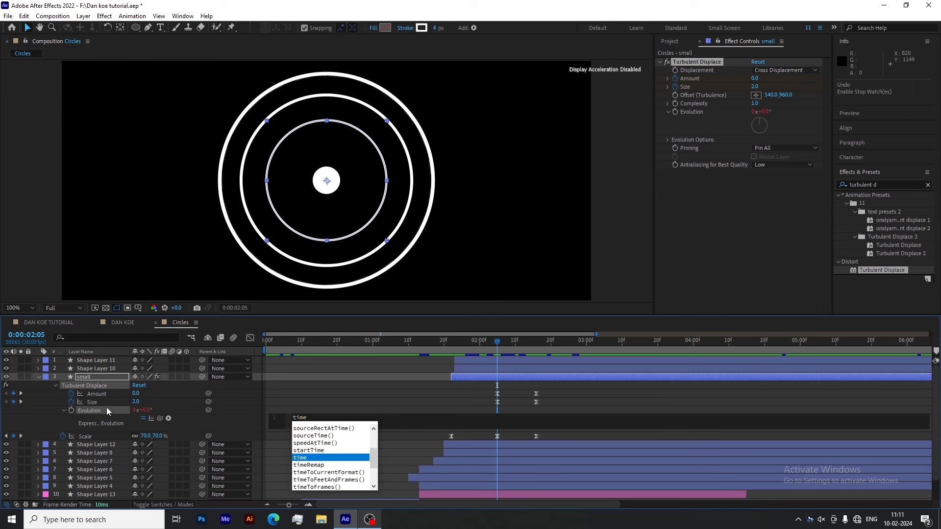
pyautogui.write('*500')
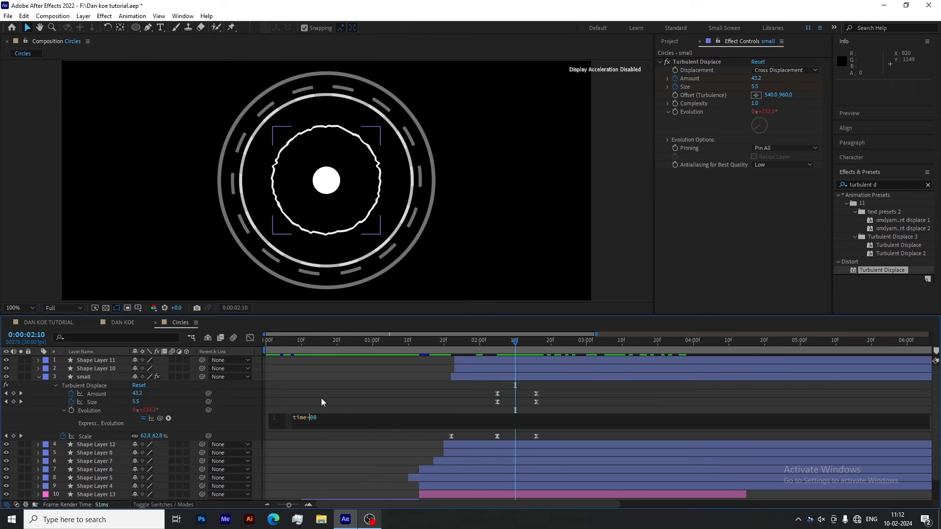
pyautogui.click(321, 398)
pyautogui.moveTo(495, 346); pyautogui.dragTo(533, 352)
# Move Shape Layer 11's final opacity keyframe to 0:00:02:12, set it to 0% and trim the layer's end there.
pyautogui.click(96, 361)
pyautogui.press('u')
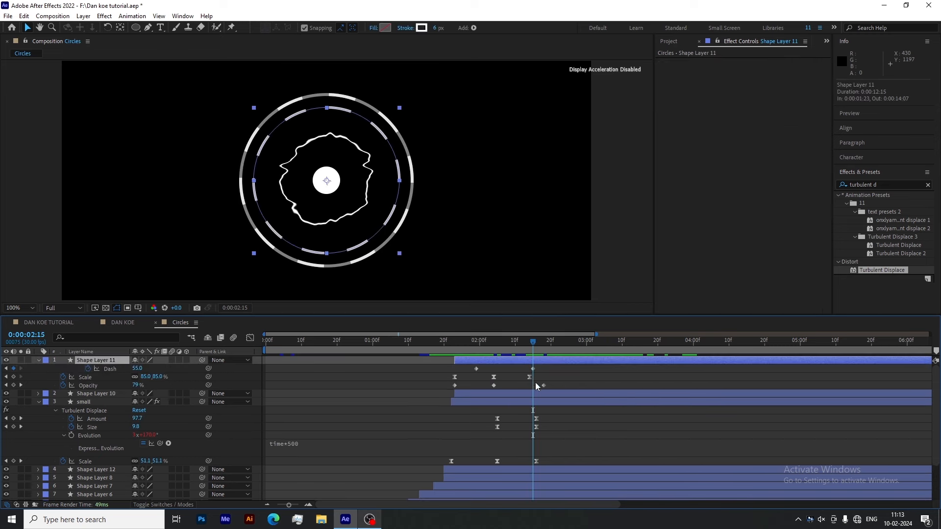
pyautogui.moveTo(543, 385); pyautogui.dragTo(521, 386)
pyautogui.click(522, 346)
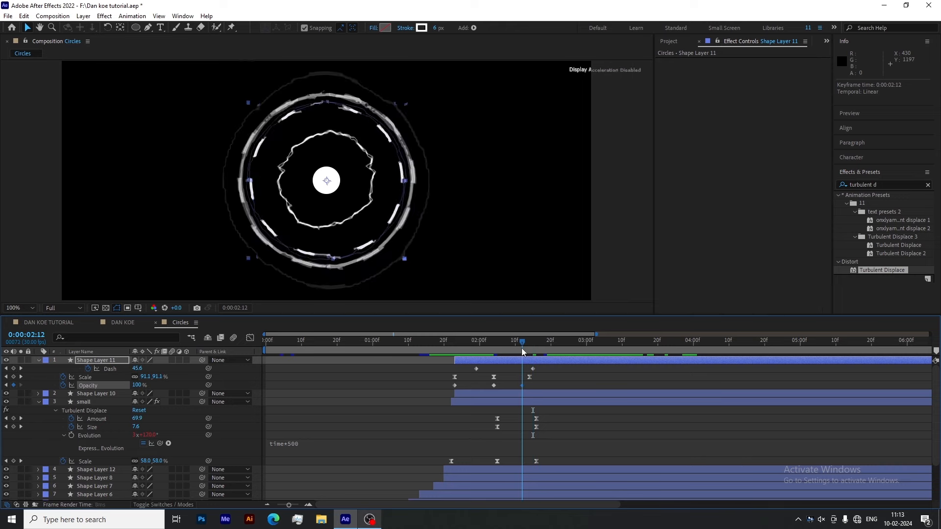
pyautogui.click(137, 385)
pyautogui.write('0')
pyautogui.press('Return')
pyautogui.hotkey('alt', ']')
pyautogui.press('u')
# Duplicate the small layer and set the copy's scale to 54% at its 0:00:02:16 keyframe.
pyautogui.click(483, 378)
pyautogui.hotkey('ctrl', 'd')
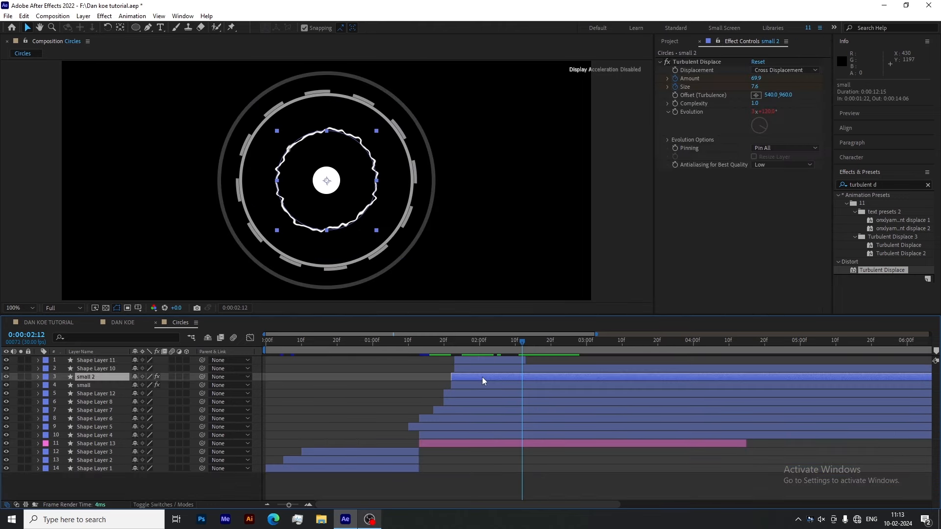
pyautogui.press('t')
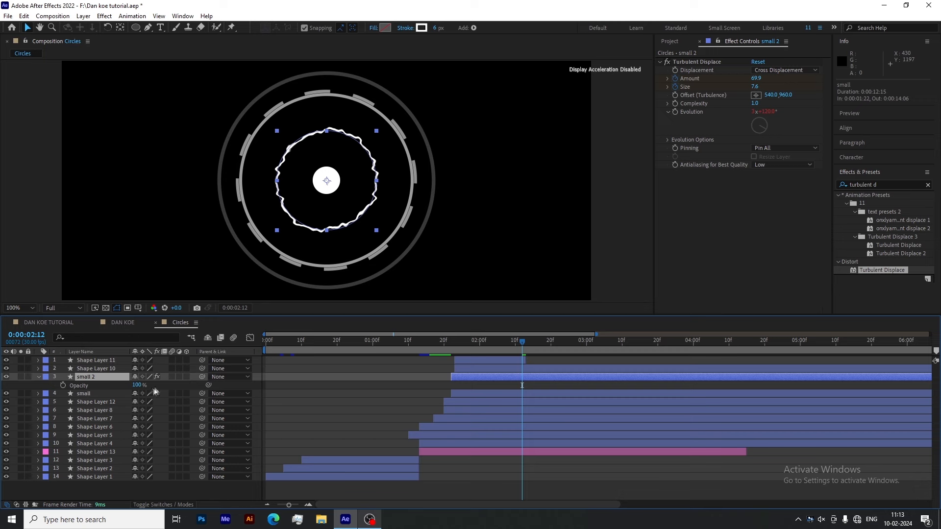
pyautogui.click(116, 377)
pyautogui.press('u')
pyautogui.press('s')
pyautogui.click(537, 346)
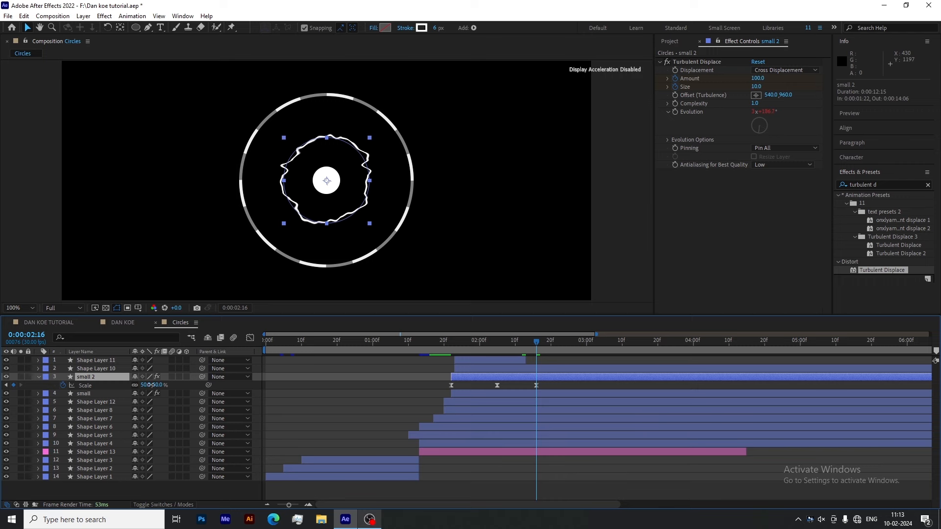
pyautogui.moveTo(148, 385); pyautogui.dragTo(148, 388)
pyautogui.click(148, 386)
pyautogui.press('Return')
# Set the opacity of the small 2 layer to 25%.
pyautogui.click(108, 378)
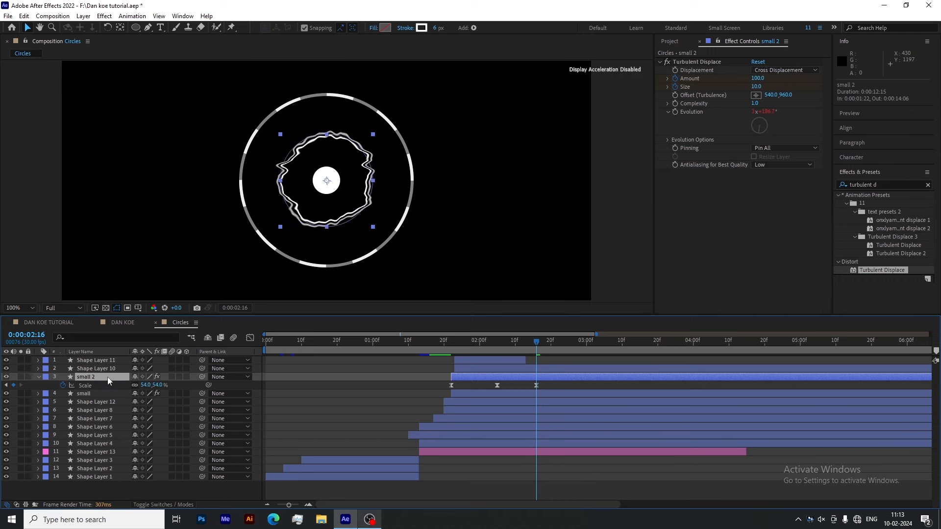
pyautogui.press('t')
pyautogui.click(148, 386)
pyautogui.click(166, 391)
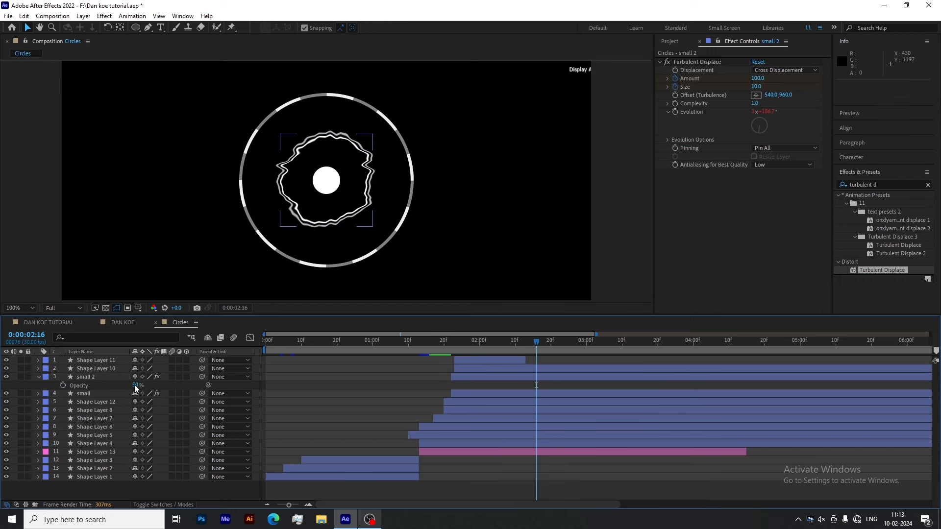
pyautogui.click(153, 385)
pyautogui.write('25')
pyautogui.click(122, 378)
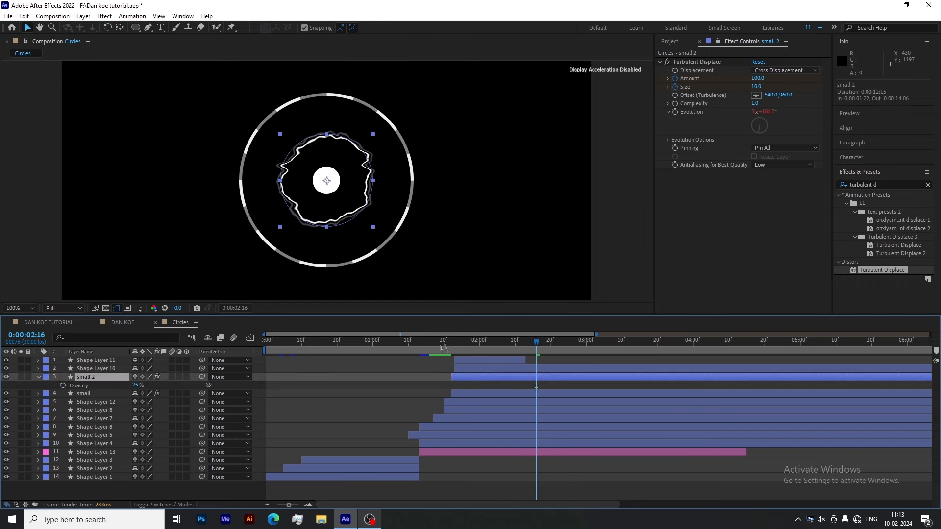
# Change the multiplier in the dash offset's time expression on Shape Layer 11.
pyautogui.click(463, 342)
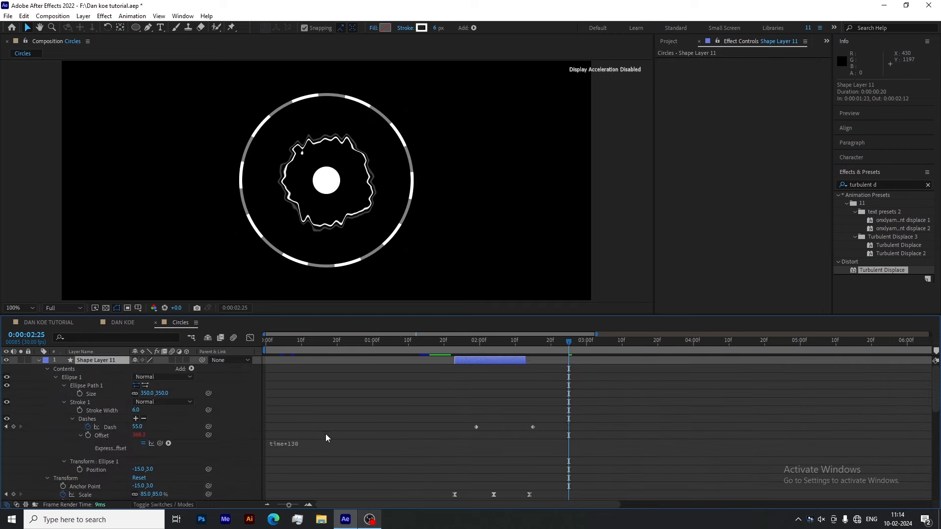
pyautogui.click(293, 443)
pyautogui.write('5')
pyautogui.click(321, 417)
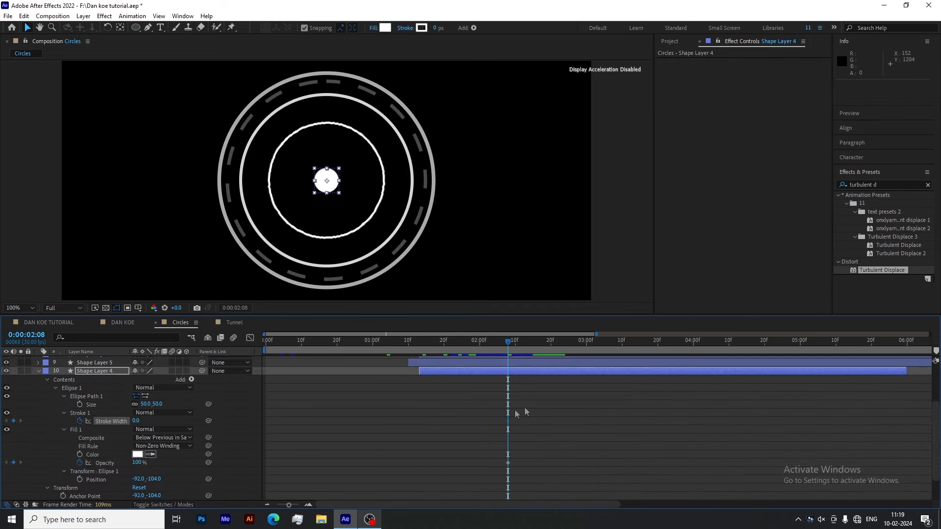
# Keyframe Shape Layer 4's fill opacity from 100% at 0:00:02:13 to 0% at 0:00:02:21, replacing the layer's late transform opacity keyframes.
pyautogui.press('u')
pyautogui.moveTo(508, 451)
pyautogui.mouseDown()
pyautogui.moveTo(476, 448)
pyautogui.moveTo(521, 454)
pyautogui.mouseUp()
pyautogui.click(150, 458)
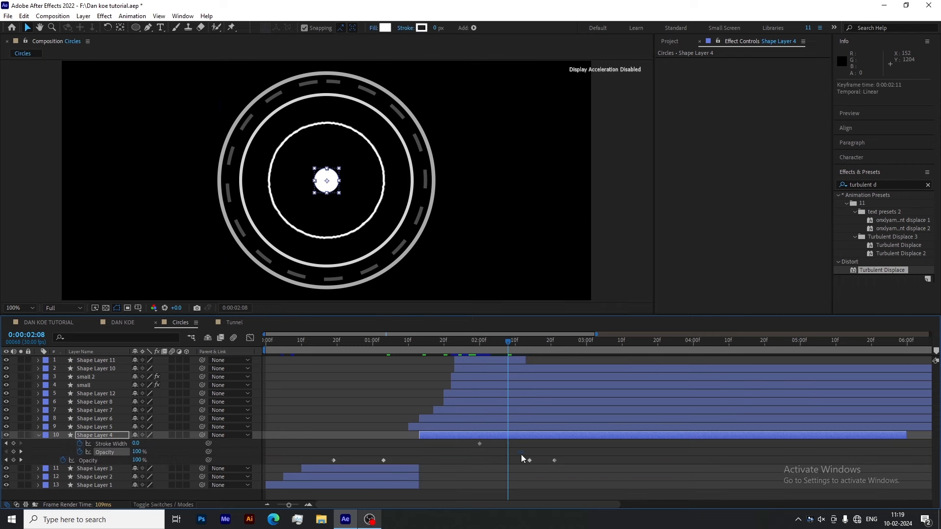
pyautogui.click(161, 455)
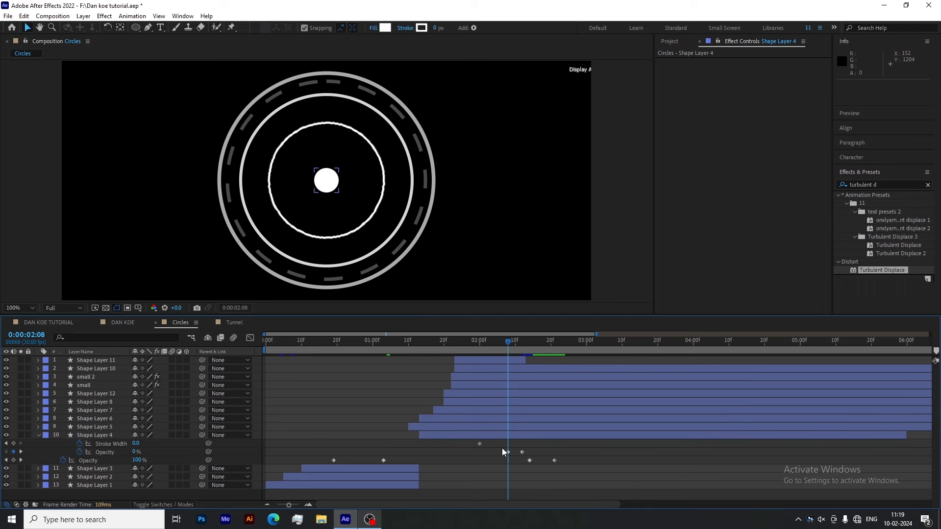
pyautogui.moveTo(508, 452)
pyautogui.mouseDown()
pyautogui.moveTo(553, 453)
pyautogui.moveTo(570, 466)
pyautogui.moveTo(523, 453)
pyautogui.mouseUp()
pyautogui.press('Delete')
pyautogui.moveTo(523, 452); pyautogui.dragTo(526, 452)
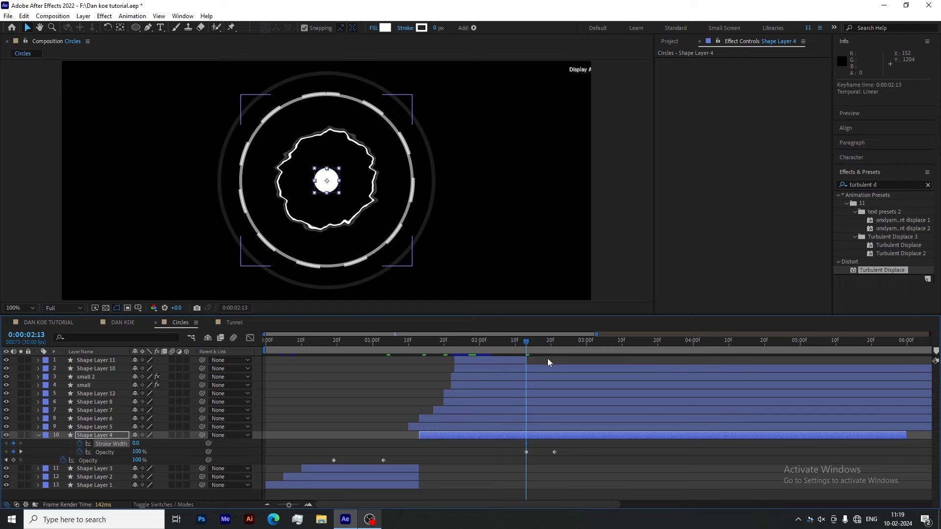
# Keyframe Shape Layer 4's stroke width to 6 at 0:00:02:21 and scrub through the change.
pyautogui.press('k')
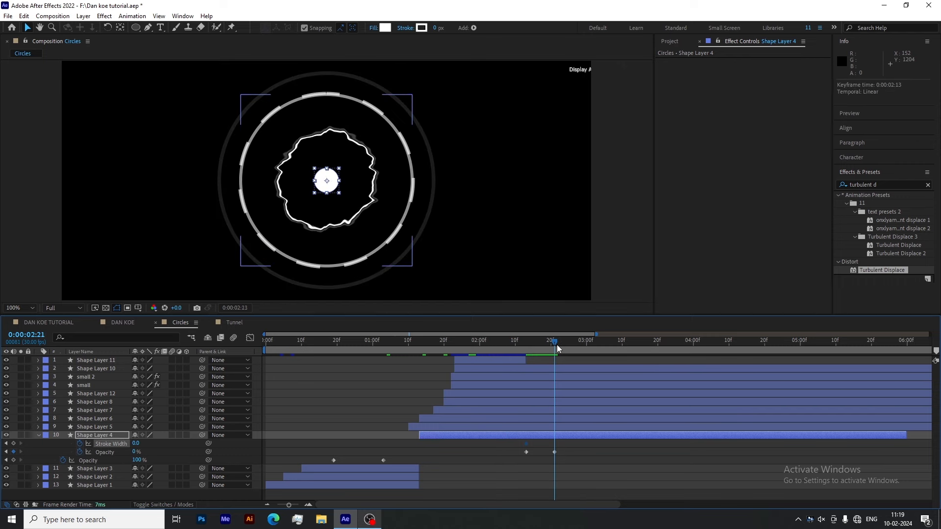
pyautogui.click(160, 452)
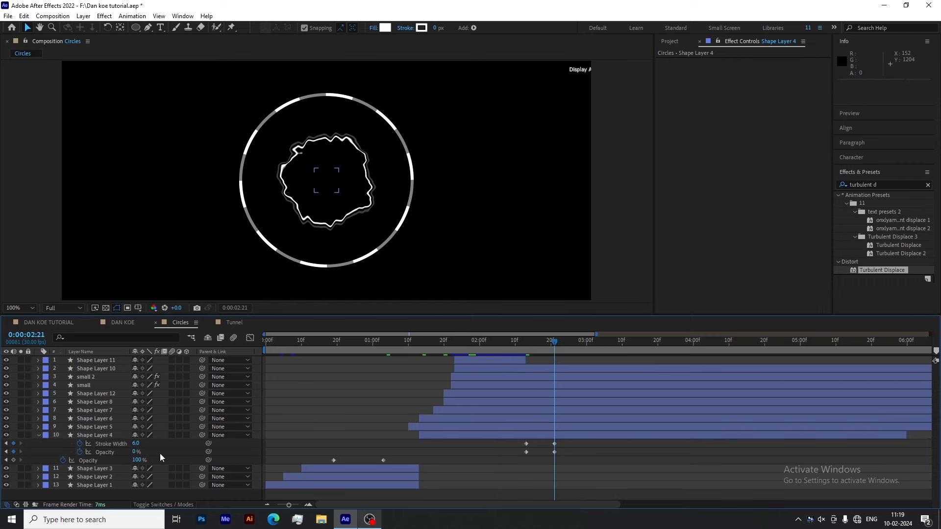
pyautogui.moveTo(522, 343); pyautogui.dragTo(537, 351)
pyautogui.moveTo(537, 353); pyautogui.dragTo(479, 361)
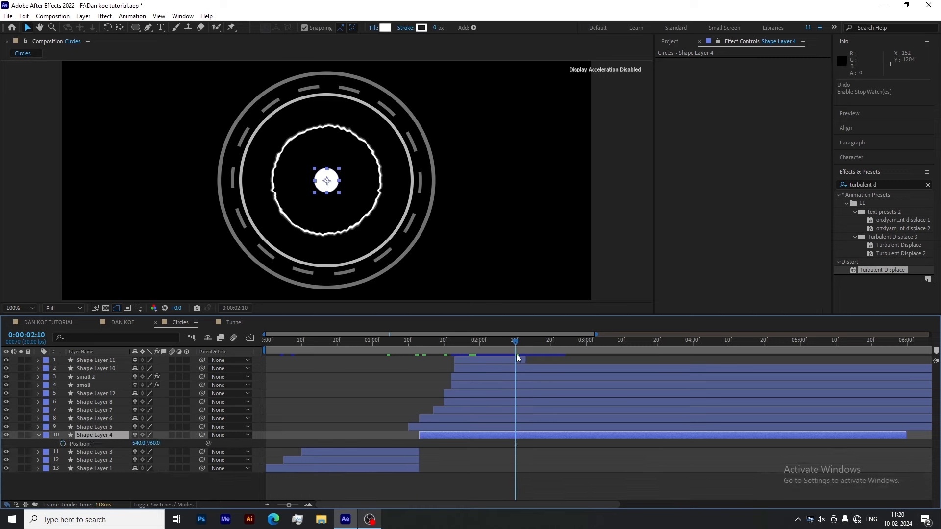
# Split Shape Layer 4 into two layers at 0:00:02:00.
pyautogui.press('u')
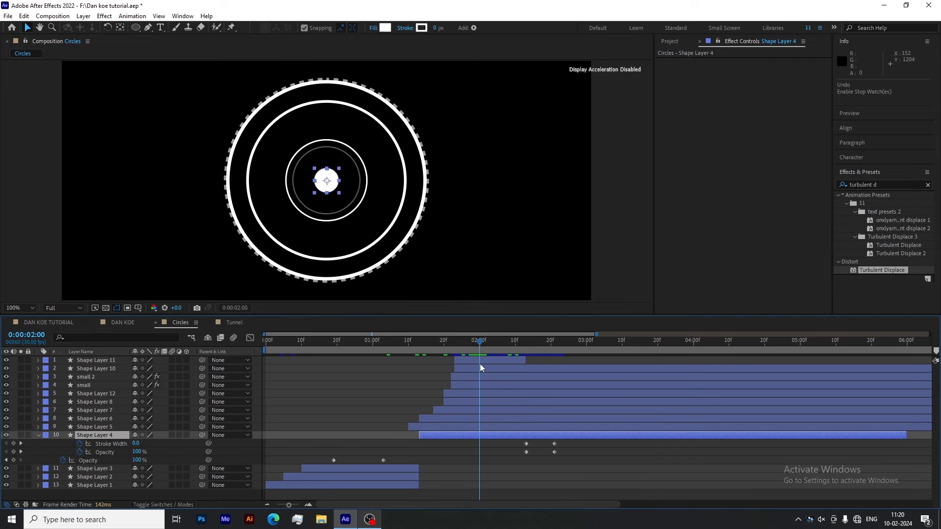
pyautogui.hotkey('ctrl', 'shift', 'd')
pyautogui.click(460, 444)
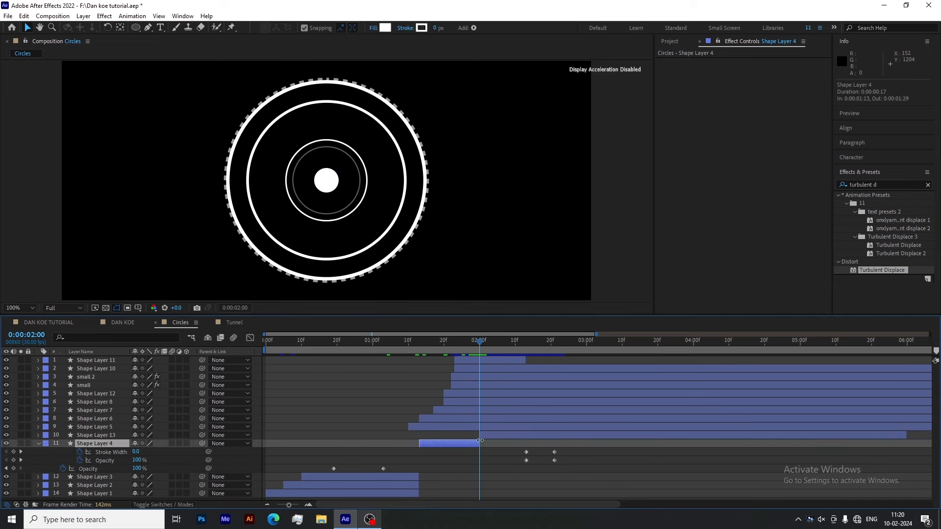
pyautogui.click(499, 436)
pyautogui.click(39, 444)
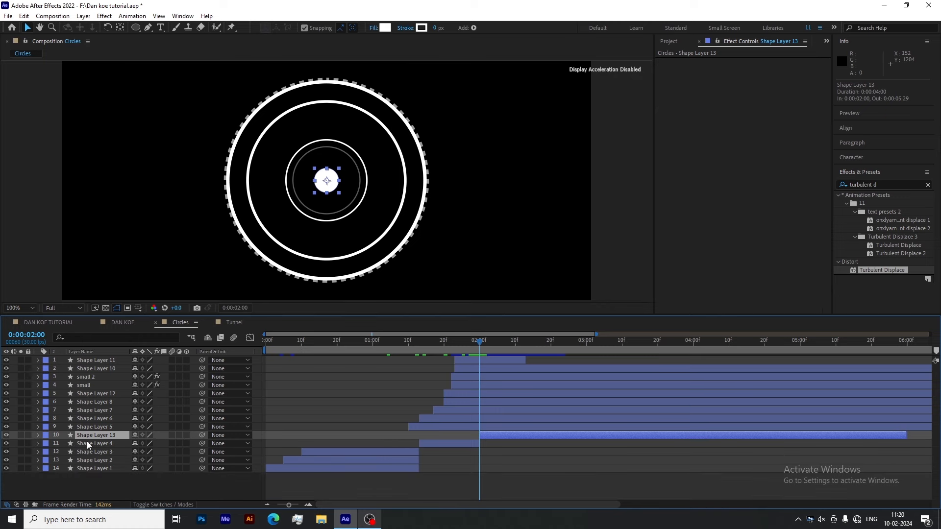
# Add the expression wiggle(10,15) to Shape Layer 13's position and preview the motion.
pyautogui.press('p')
pyautogui.keyDown('alt'); pyautogui.click(63, 443); pyautogui.keyUp('alt')
pyautogui.write('wiggle(10,15)')
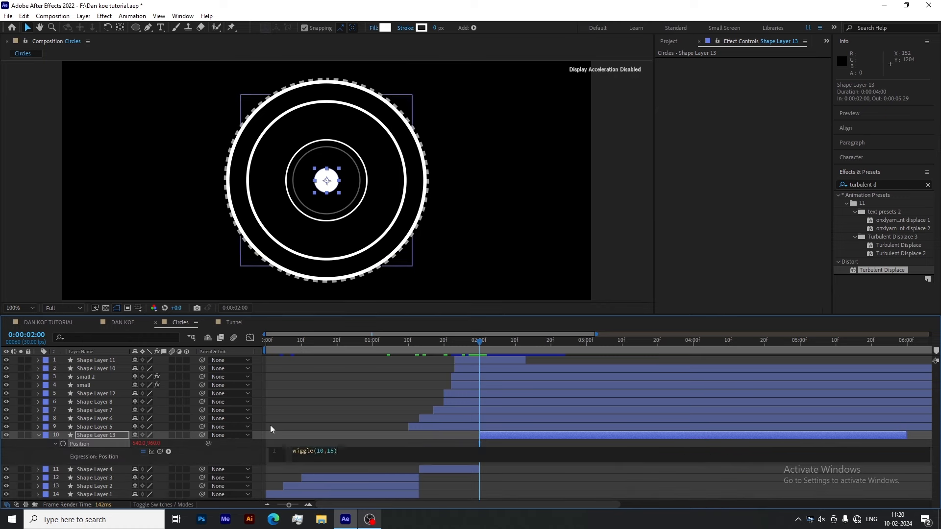
pyautogui.click(269, 424)
pyautogui.click(477, 349)
pyautogui.press('space')
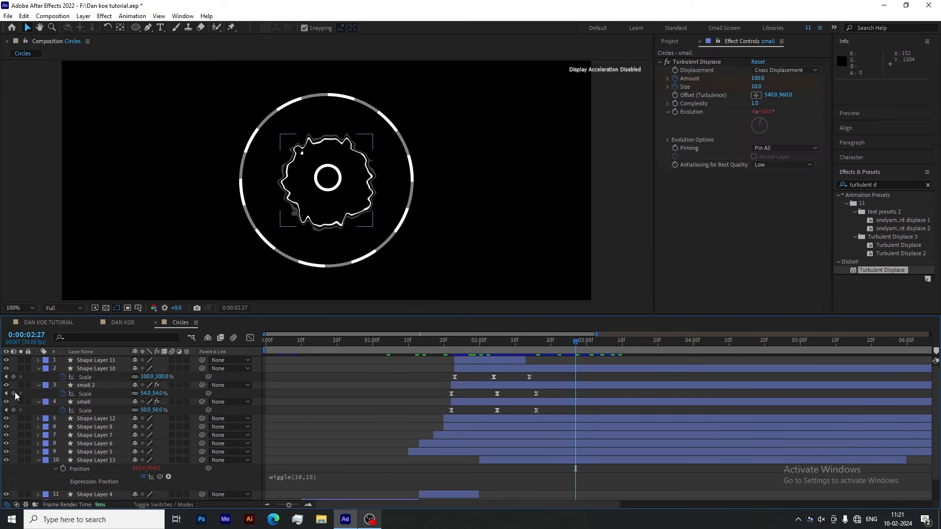
# Hold the scale of small 2 and small at 0:00:02:23, then keyframe it to 117% and 87% respectively at 0:00:03:02.
pyautogui.click(14, 393)
pyautogui.moveTo(574, 394); pyautogui.dragTo(561, 393)
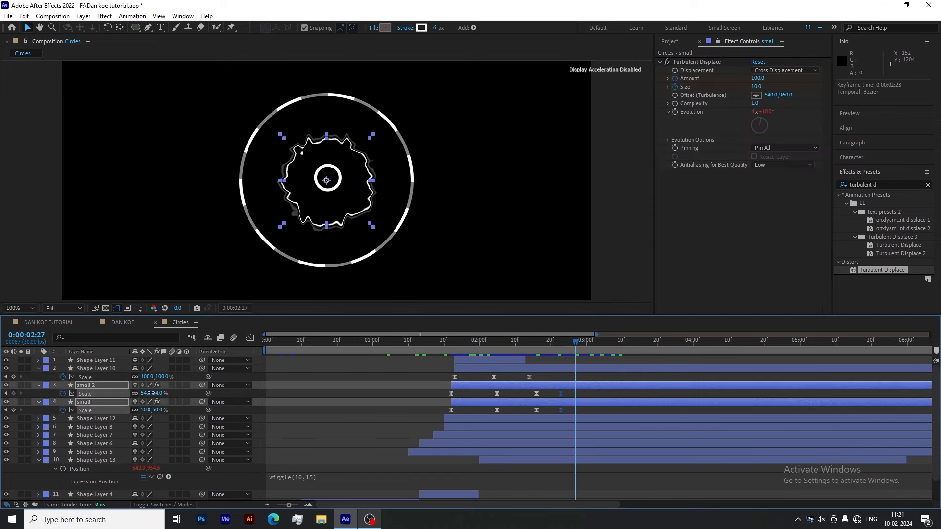
pyautogui.moveTo(151, 393); pyautogui.dragTo(134, 412)
pyautogui.keyDown('ctrl'); pyautogui.click(130, 402); pyautogui.keyUp('ctrl')
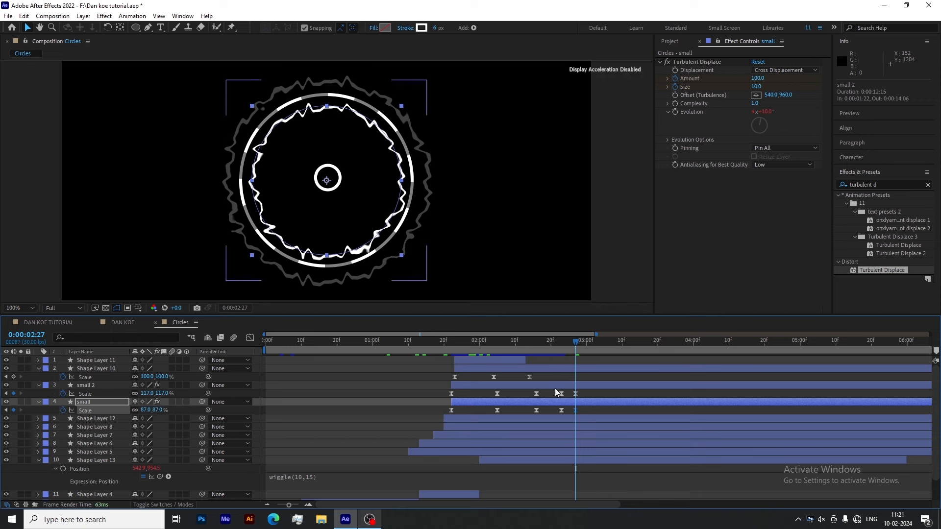
pyautogui.moveTo(554, 388); pyautogui.dragTo(593, 393)
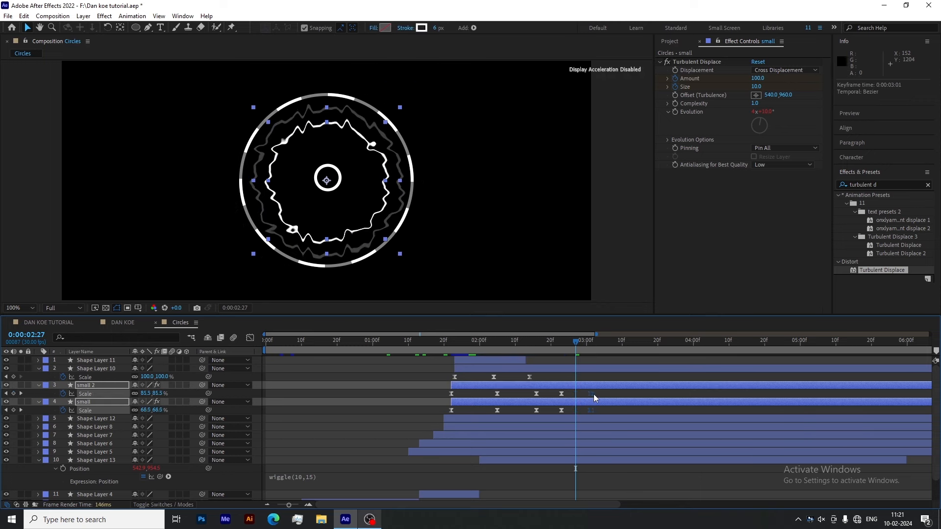
# Add Turbulent Displace amount and size keyframes on small and small 2 at 0:00:02:23.
pyautogui.click(561, 349)
pyautogui.press('u')
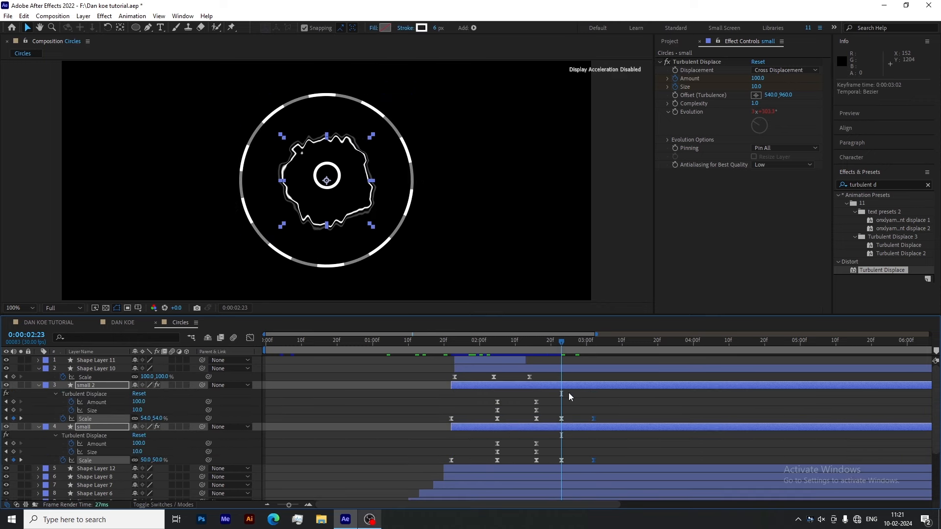
pyautogui.click(569, 396)
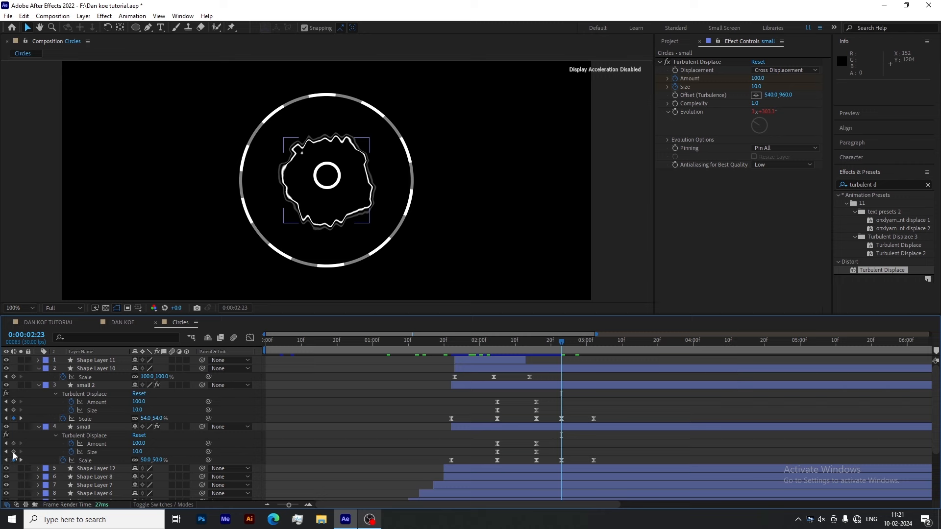
pyautogui.click(13, 451)
pyautogui.click(13, 443)
pyautogui.click(13, 410)
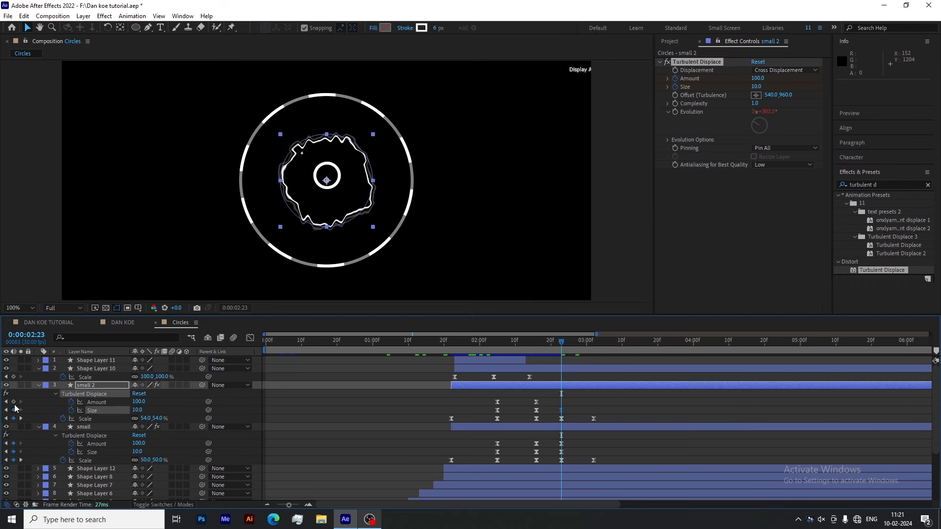
pyautogui.click(13, 402)
# Set the Turbulent Displace amount of small 2 and small to 148 at 0:00:03:02 and scrub through the result.
pyautogui.click(593, 350)
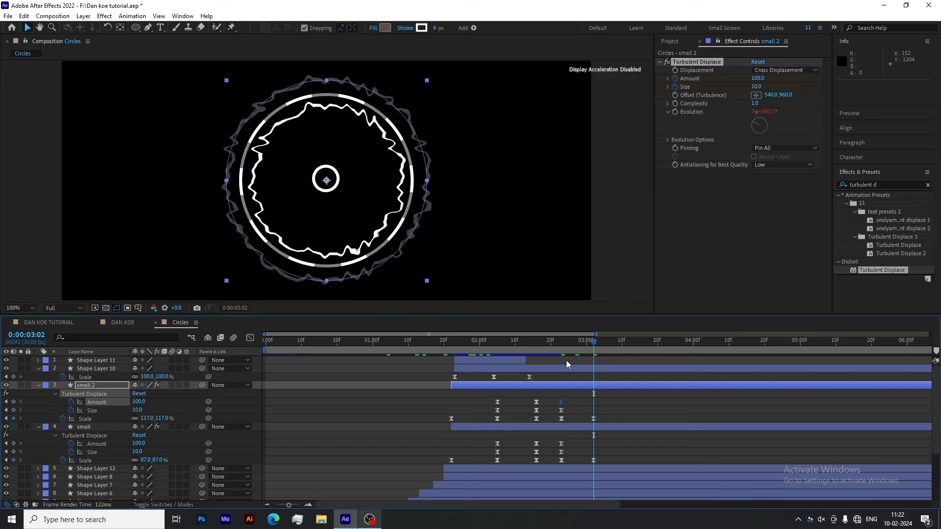
pyautogui.click(152, 404)
pyautogui.moveTo(138, 410)
pyautogui.mouseDown()
pyautogui.moveTo(265, 407)
pyautogui.moveTo(129, 411)
pyautogui.mouseUp()
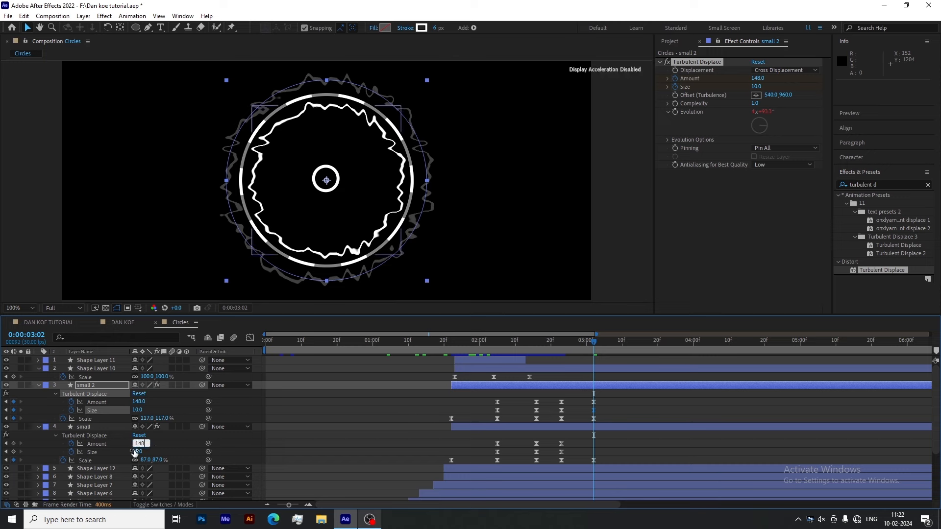
pyautogui.click(164, 448)
pyautogui.click(540, 342)
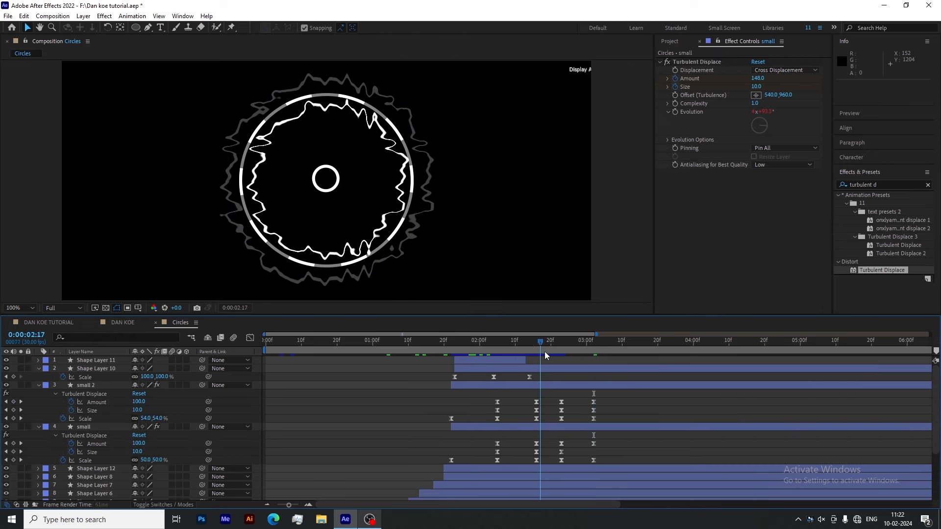
pyautogui.moveTo(545, 351); pyautogui.dragTo(602, 371)
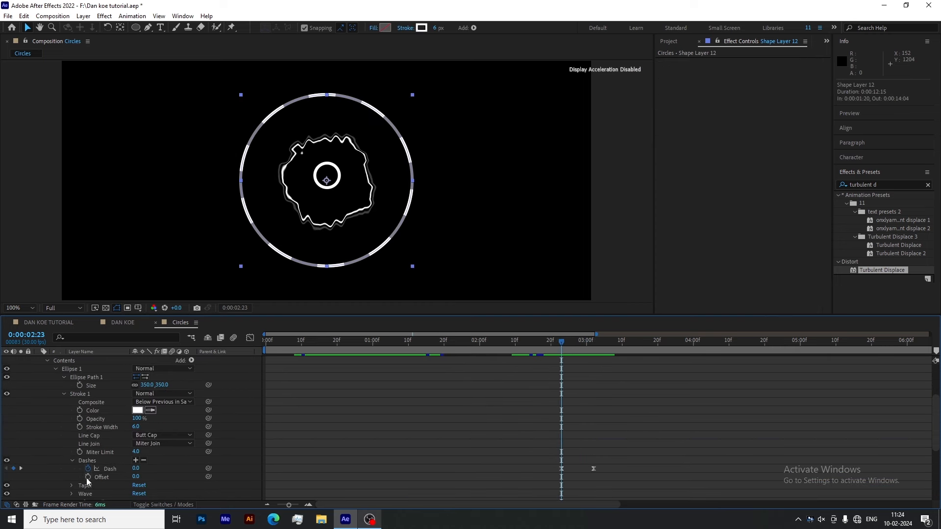
# Add an expression multiplying time to the dash offset of Shape Layer 12.
pyautogui.keyDown('alt'); pyautogui.click(88, 478); pyautogui.keyUp('alt')
pyautogui.write('tim')
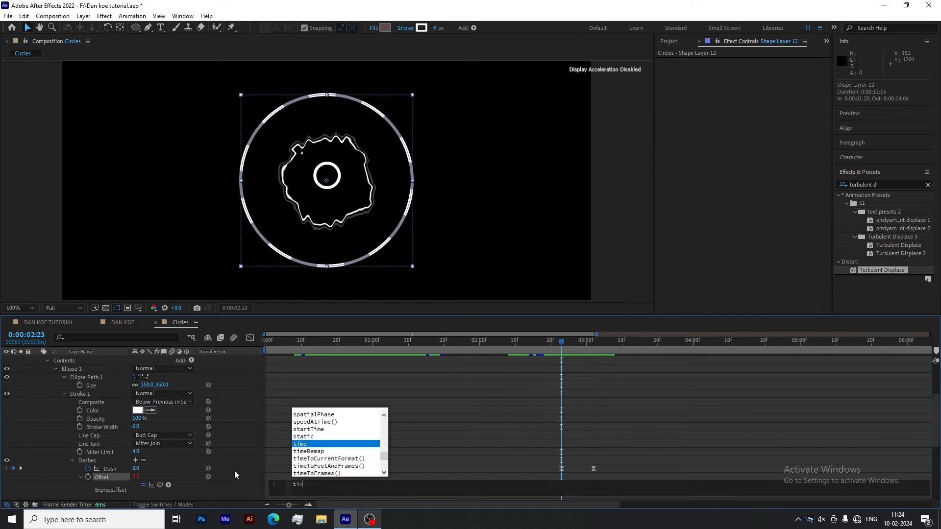
pyautogui.write('e*')
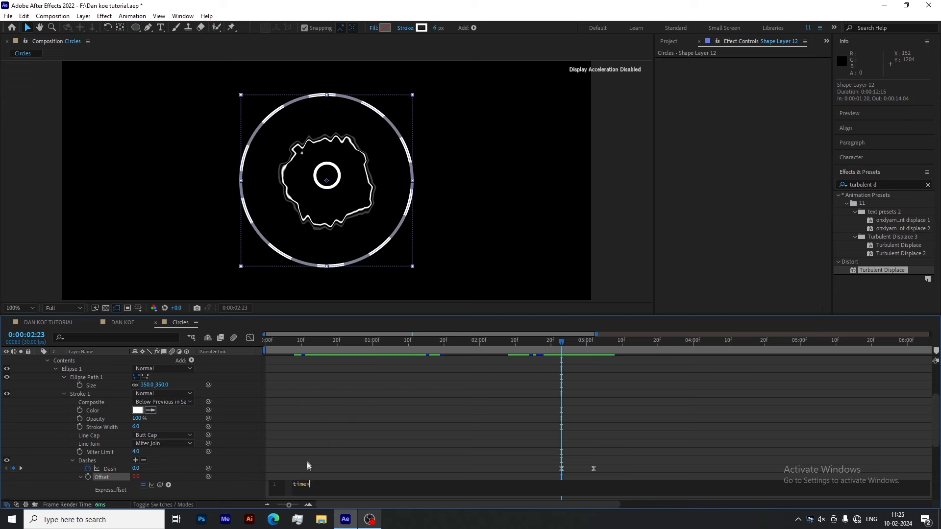
pyautogui.click(317, 452)
pyautogui.scroll(3, 45, 383)
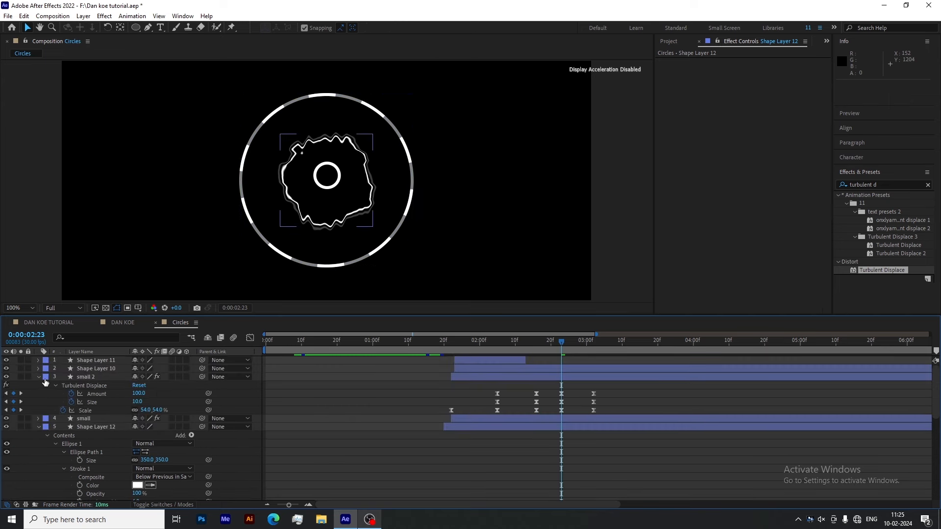
# Preview the circles and move the final displacement and scale keyframes of small 2 and small to 0:00:03:11.
pyautogui.hotkey('ctrl', 'a')
pyautogui.press('u')
pyautogui.click(210, 486)
pyautogui.moveTo(470, 345); pyautogui.dragTo(602, 392)
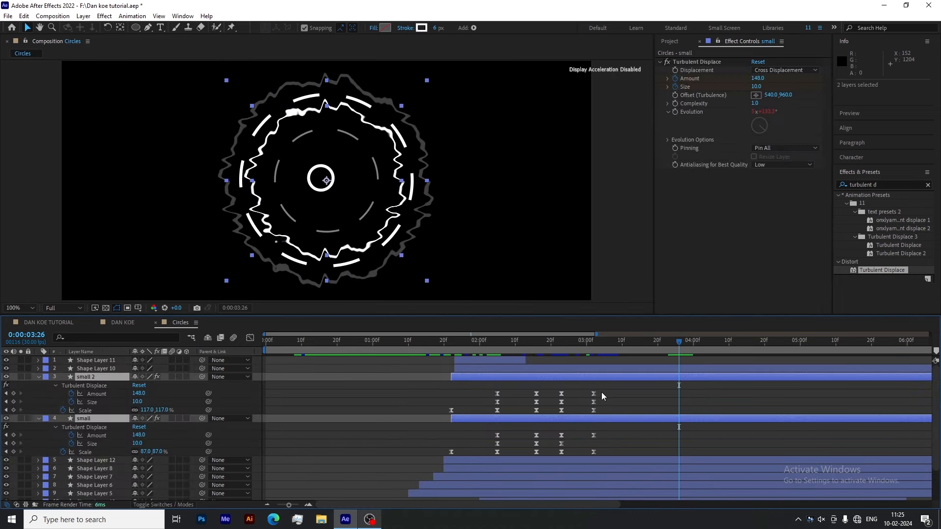
pyautogui.moveTo(601, 390); pyautogui.dragTo(583, 453)
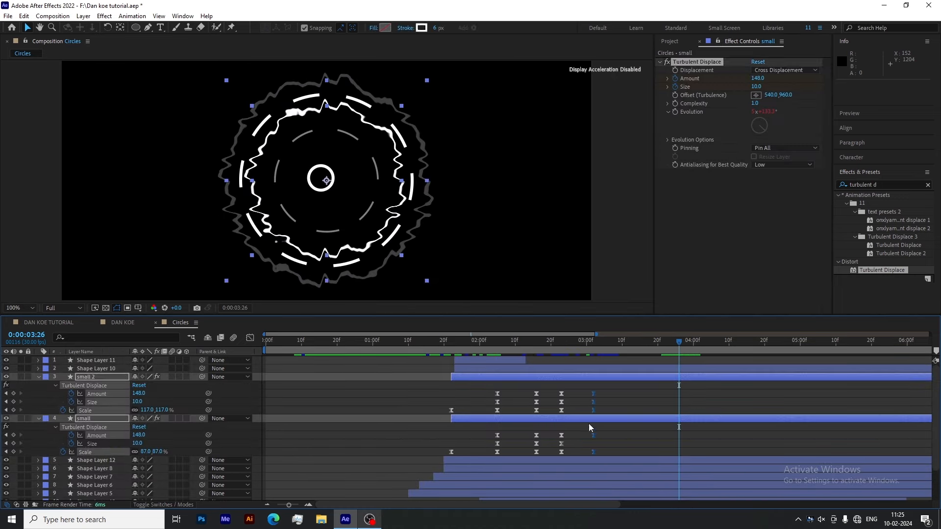
pyautogui.moveTo(593, 394); pyautogui.dragTo(624, 394)
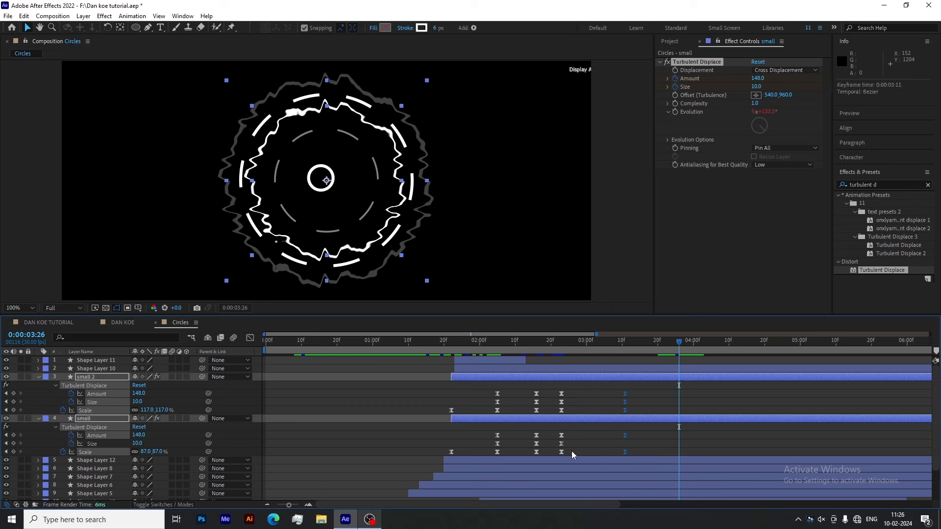
# Copy the last two sets of Turbulent Displace and Scale keyframes of small 2 and paste them at 0:00:03:26.
pyautogui.moveTo(571, 451); pyautogui.dragTo(572, 411)
pyautogui.hotkey('ctrl', 'c')
pyautogui.hotkey('ctrl', 'v')
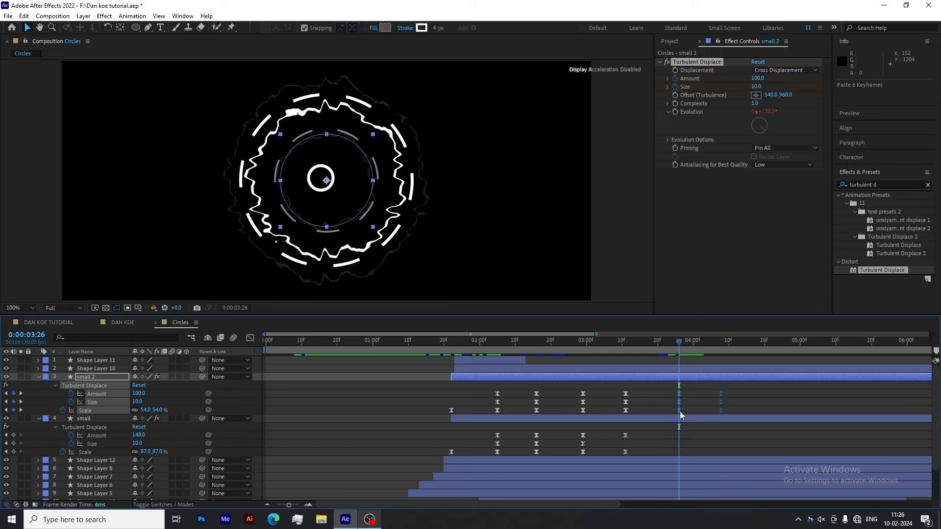
# Time-reverse the pasted keyframes of small 2 and move them to start at 0:00:03:17.
pyautogui.rightClick(680, 410)
pyautogui.moveTo(696, 405)
pyautogui.click(647, 436)
pyautogui.moveTo(795, 404); pyautogui.dragTo(621, 455)
pyautogui.click(755, 398)
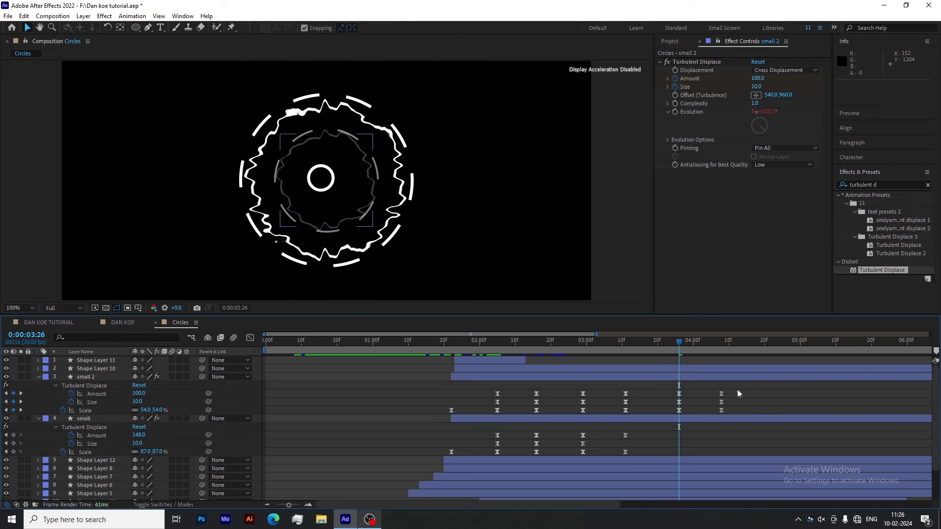
pyautogui.moveTo(735, 390); pyautogui.dragTo(673, 412)
pyautogui.rightClick(679, 410)
pyautogui.moveTo(693, 404)
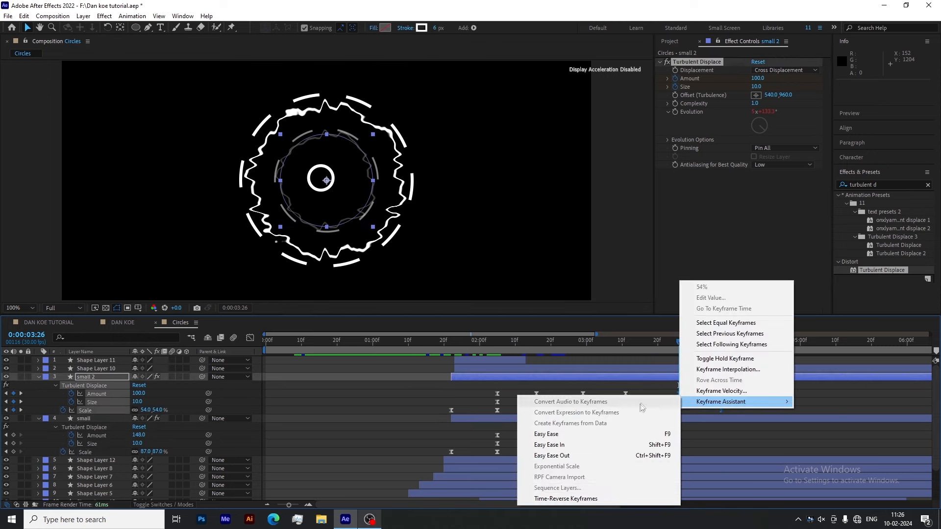
pyautogui.click(598, 499)
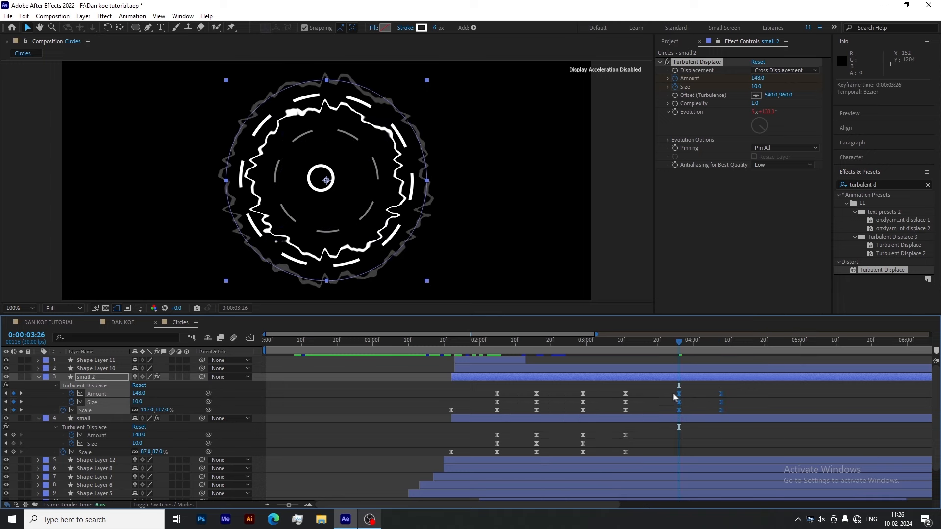
pyautogui.moveTo(675, 395); pyautogui.dragTo(647, 396)
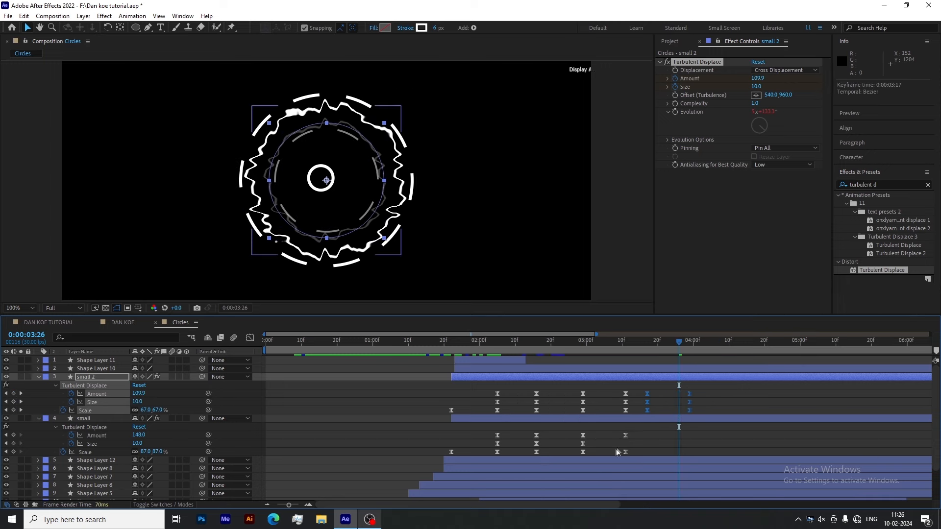
# Paste a copy of small's final displacement and scale keyframes in reversed order, aligned with the reversed keyframes of small 2.
pyautogui.moveTo(634, 431); pyautogui.dragTo(580, 455)
pyautogui.hotkey('ctrl', 'v')
pyautogui.rightClick(679, 452)
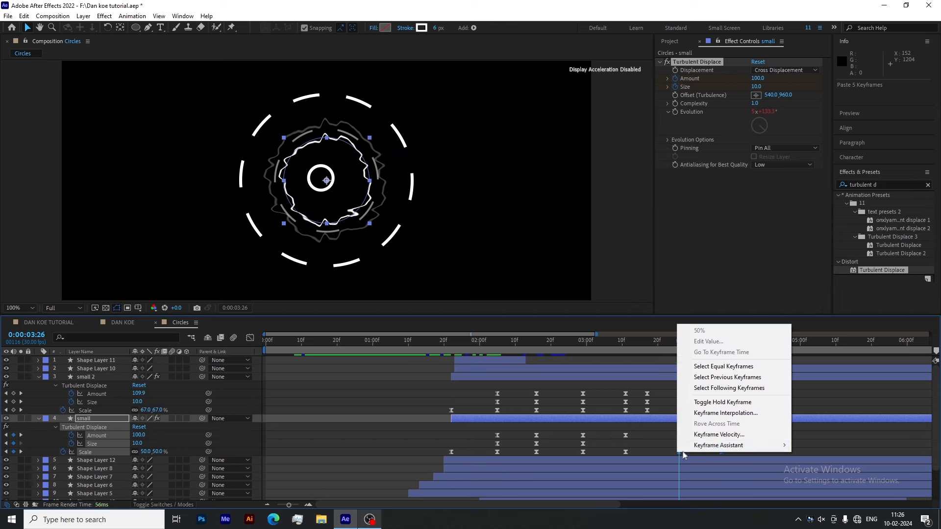
pyautogui.moveTo(687, 446)
pyautogui.click(603, 447)
pyautogui.moveTo(722, 451); pyautogui.dragTo(689, 452)
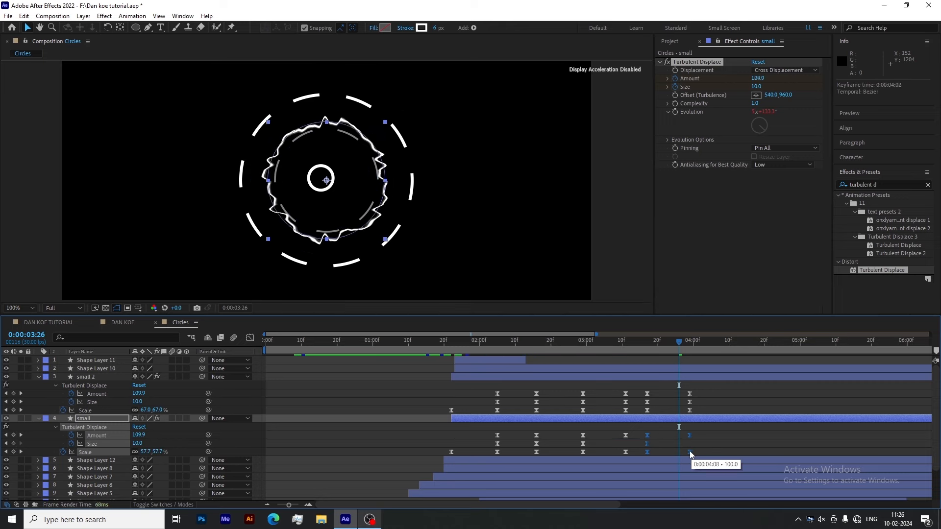
pyautogui.click(702, 443)
pyautogui.click(701, 442)
# Move the last Dash and Scale keyframes of Shape Layer 12 to end at 0:00:03:11.
pyautogui.scroll(-2, 702, 434)
pyautogui.moveTo(608, 431); pyautogui.dragTo(548, 444)
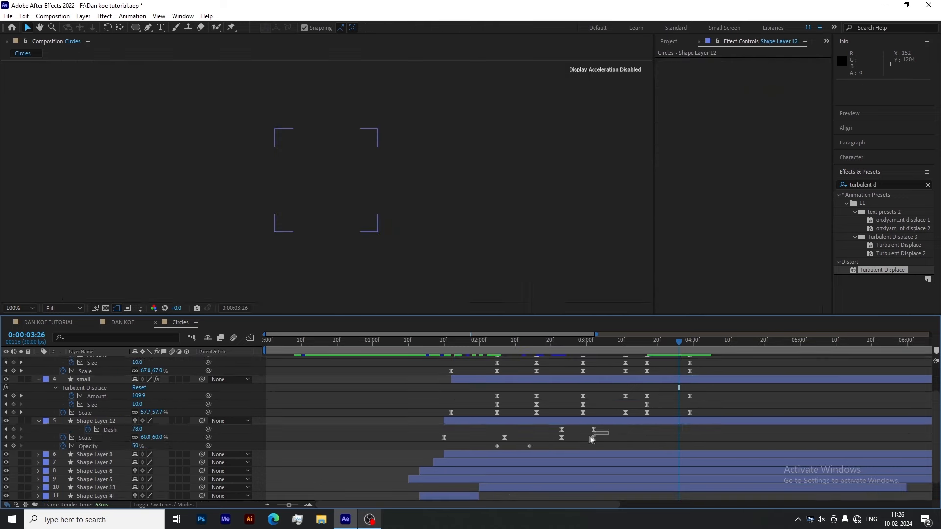
pyautogui.scroll(2, 595, 445)
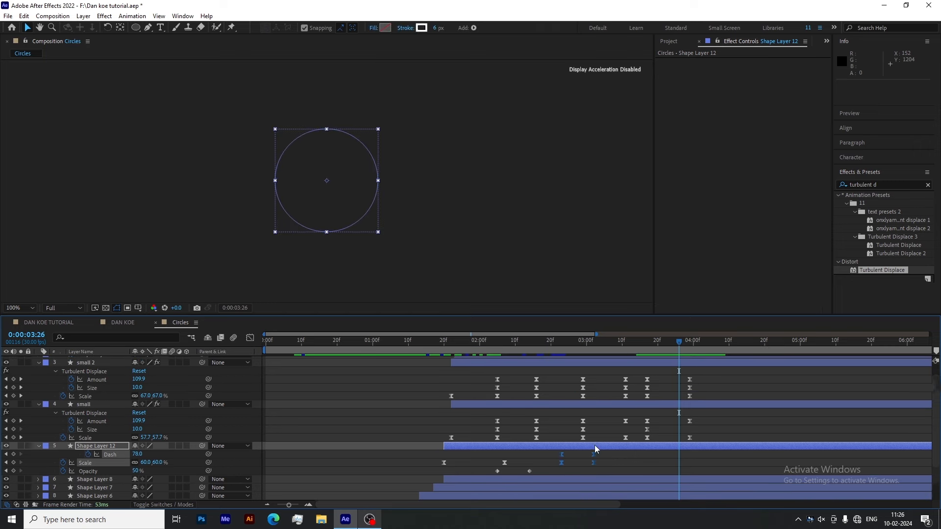
pyautogui.moveTo(601, 458); pyautogui.dragTo(624, 454)
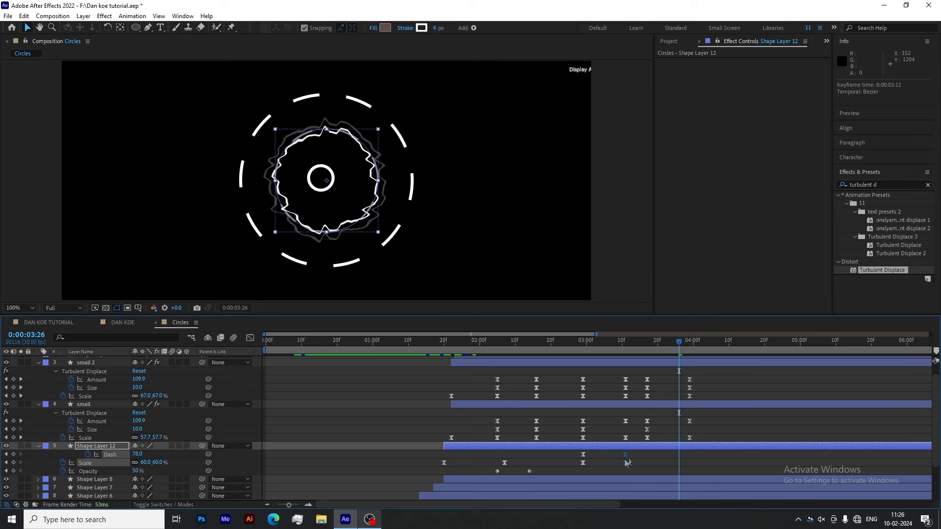
# Paste a time-reversed copy of Shape Layer 12's last Dash and Scale keyframes, ending at 0:00:03:29, and collapse all layers.
pyautogui.hotkey('ctrl', 'c')
pyautogui.hotkey('ctrl', 'v')
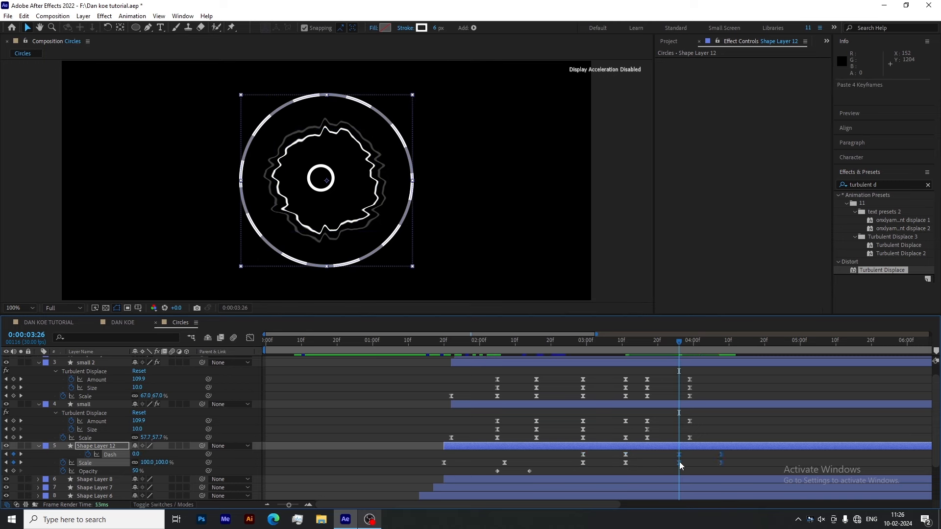
pyautogui.rightClick(679, 462)
pyautogui.moveTo(684, 456)
pyautogui.click(639, 455)
pyautogui.moveTo(719, 456); pyautogui.dragTo(666, 469)
pyautogui.moveTo(722, 456); pyautogui.dragTo(690, 463)
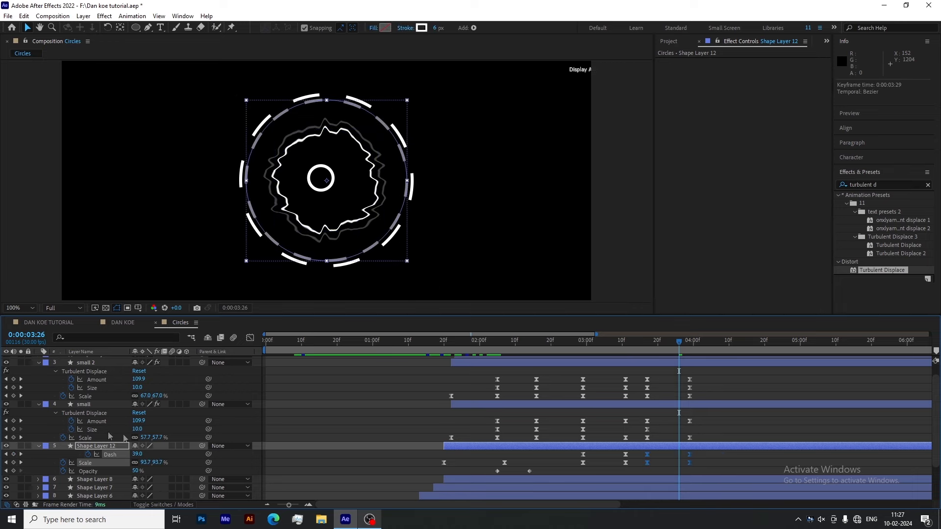
pyautogui.hotkey('ctrl', 'a')
pyautogui.press('u')
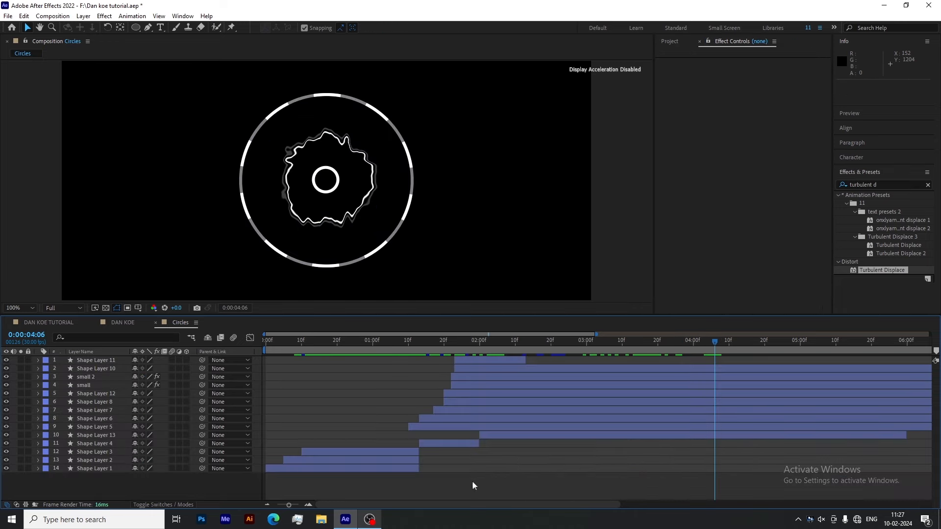
# Add a null object to the Circles composition.
pyautogui.rightClick(472, 480)
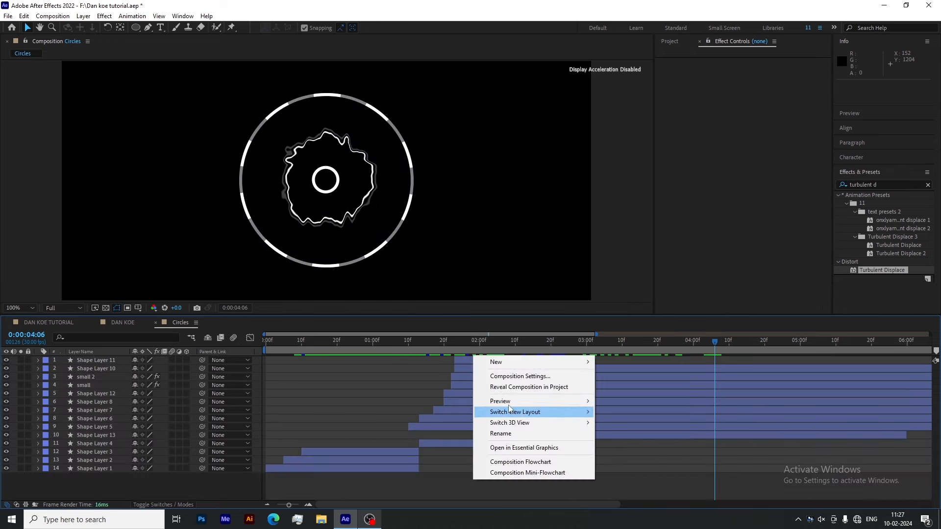
pyautogui.click(520, 364)
pyautogui.click(642, 418)
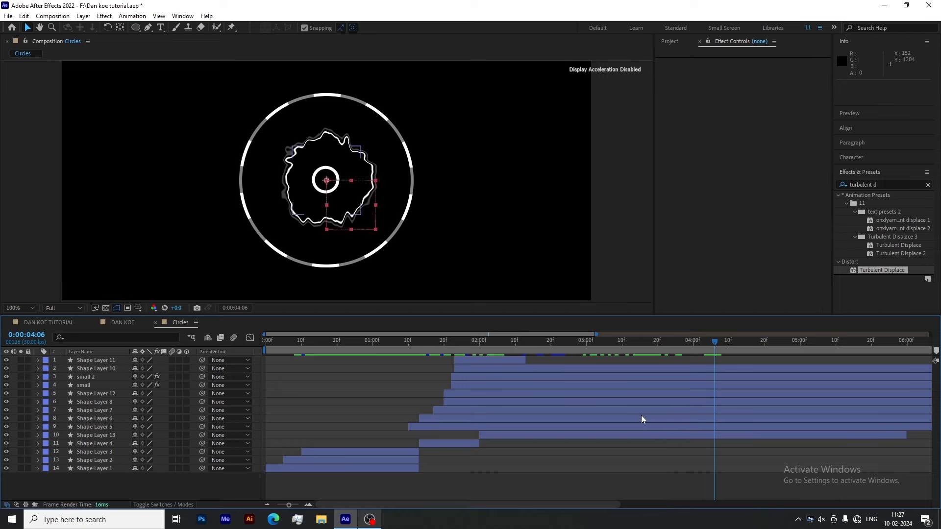
# Parent small, small 2 and Shape Layers 5, 6, 7, 8, 10 and 12 to Null 1.
pyautogui.click(81, 445)
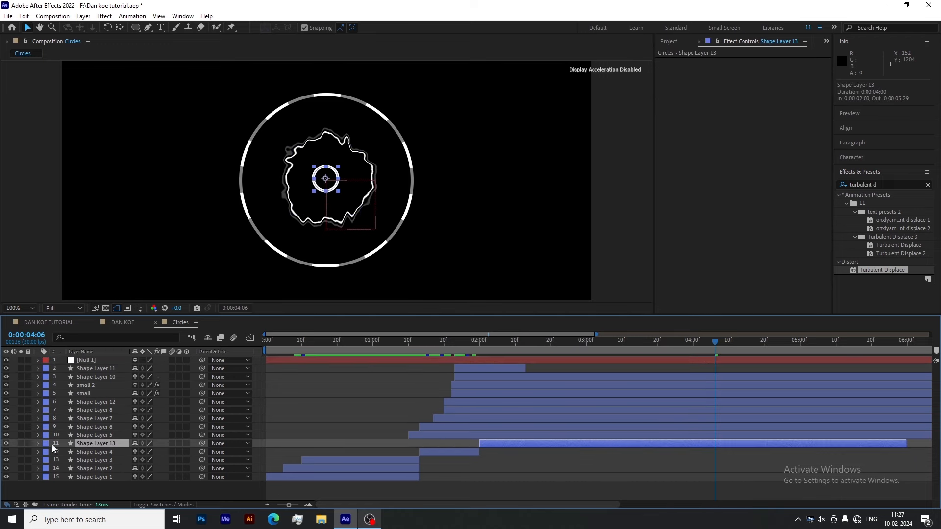
pyautogui.click(21, 444)
pyautogui.hotkey('ctrl', 'a')
pyautogui.keyDown('ctrl'); pyautogui.click(94, 361); pyautogui.keyUp('ctrl')
pyautogui.keyDown('ctrl'); pyautogui.click(88, 476); pyautogui.keyUp('ctrl')
pyautogui.keyDown('ctrl'); pyautogui.click(88, 468); pyautogui.keyUp('ctrl')
pyautogui.keyDown('ctrl'); pyautogui.click(89, 460); pyautogui.keyUp('ctrl')
pyautogui.keyDown('ctrl'); pyautogui.click(91, 452); pyautogui.keyUp('ctrl')
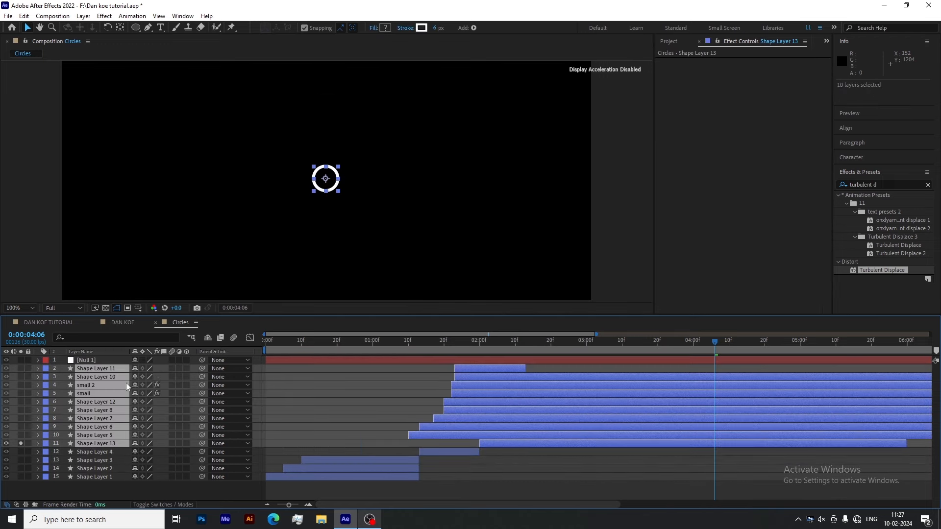
pyautogui.keyDown('ctrl'); pyautogui.click(95, 369); pyautogui.keyUp('ctrl')
pyautogui.keyDown('ctrl'); pyautogui.click(96, 444); pyautogui.keyUp('ctrl')
pyautogui.moveTo(202, 435); pyautogui.dragTo(86, 357)
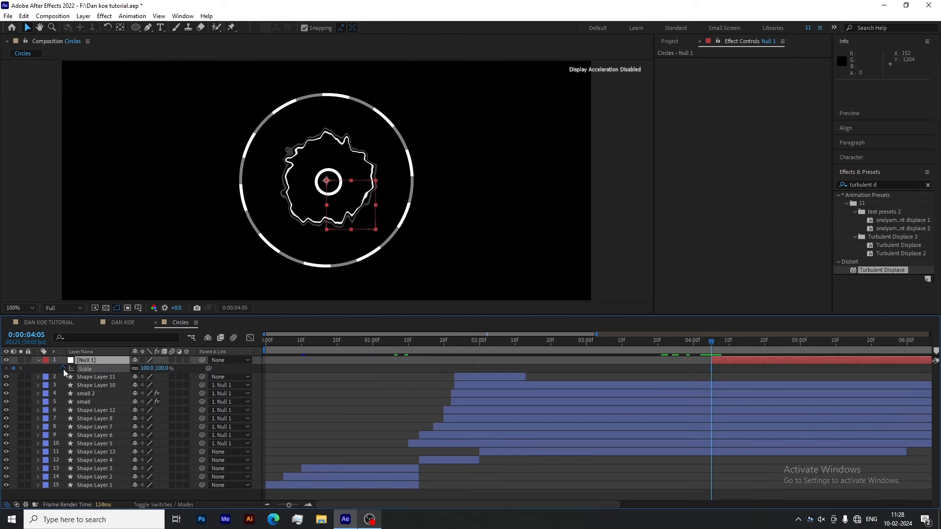
# Animate the scale of Null 1 from 100% at 0:00:04:05 to 0% at 0:00:04:22.
pyautogui.click(63, 369)
pyautogui.moveTo(712, 342); pyautogui.dragTo(772, 343)
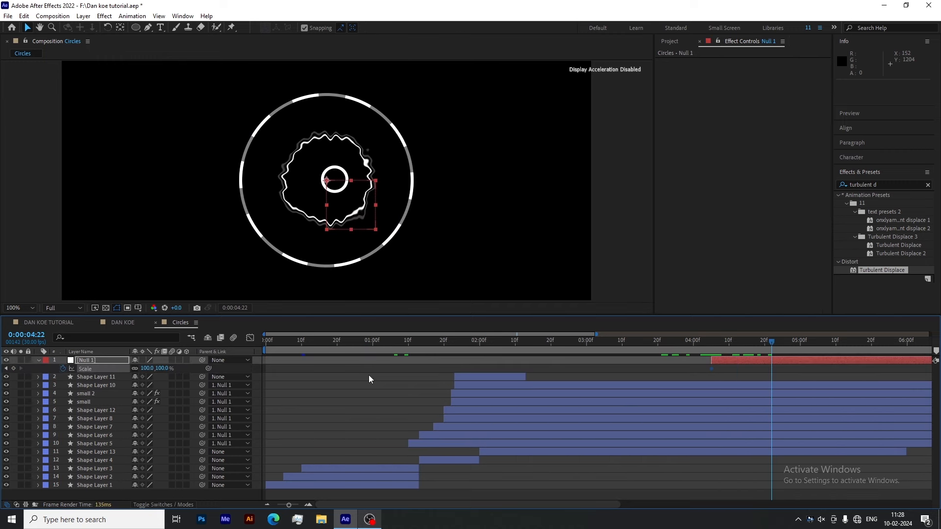
pyautogui.write('0')
pyautogui.press('Return')
# Reshape the scale speed graph of Null 1 so the speed peaks shortly before the final keyframe.
pyautogui.click(249, 338)
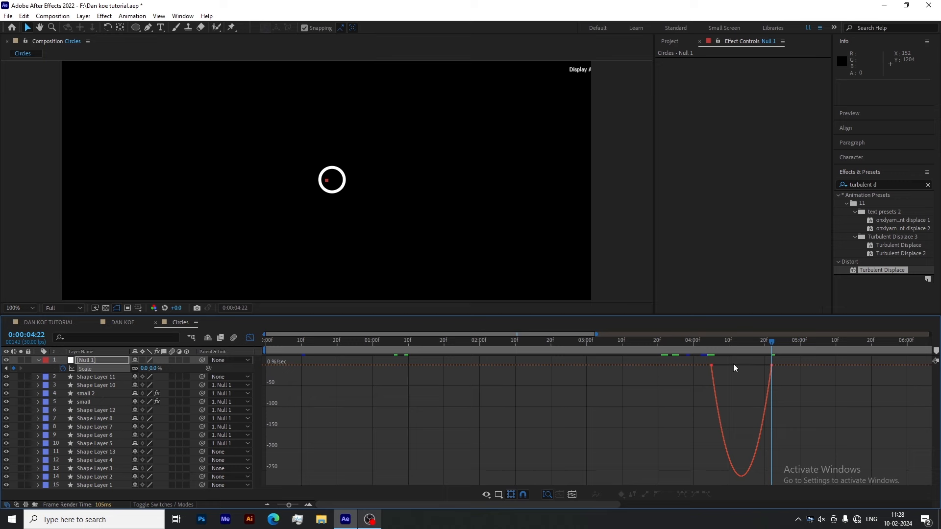
pyautogui.moveTo(758, 366); pyautogui.dragTo(832, 367)
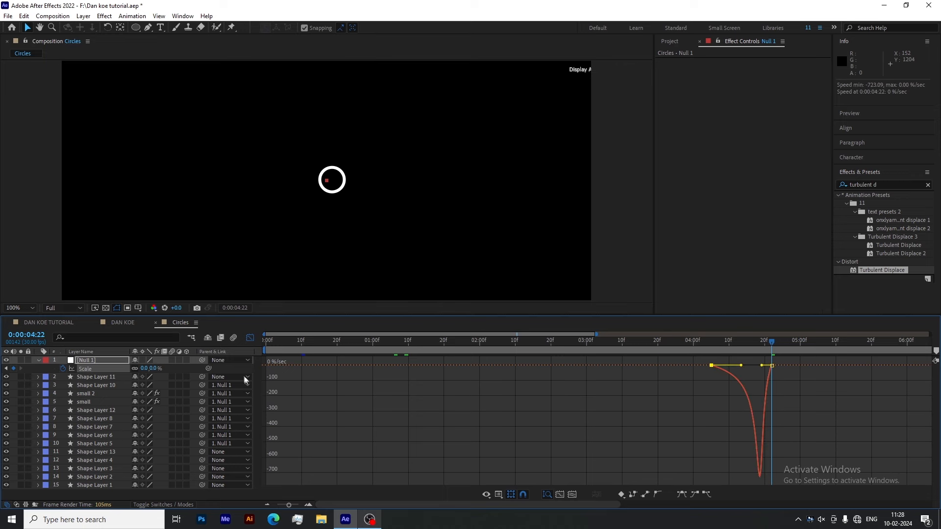
pyautogui.click(117, 361)
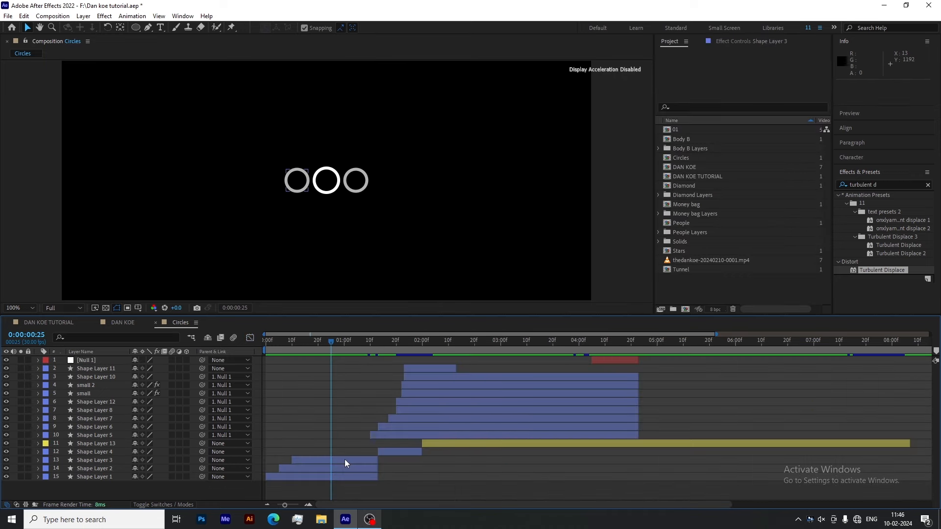
# Duplicate Shape Layer 3 and Shape Layer 2.
pyautogui.click(345, 460)
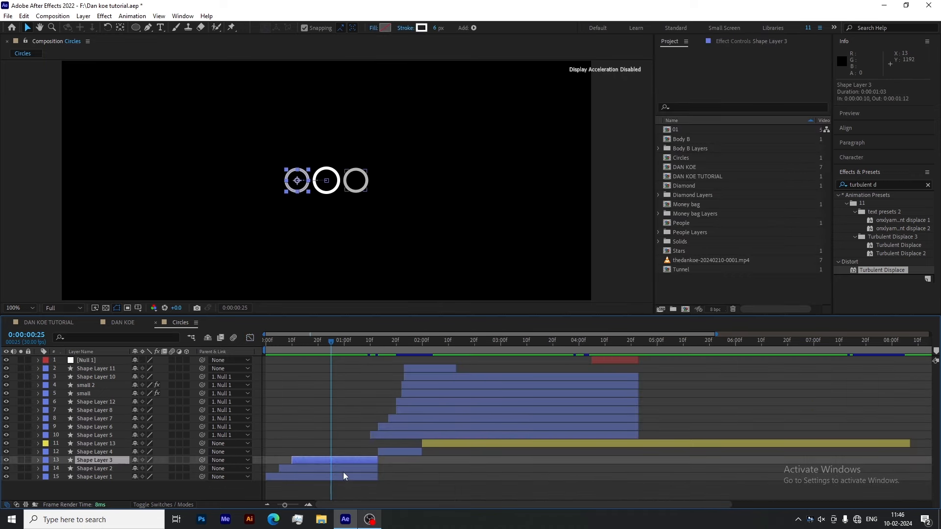
pyautogui.keyDown('shift'); pyautogui.click(344, 470); pyautogui.keyUp('shift')
pyautogui.hotkey('ctrl', 'd')
pyautogui.hotkey('ctrl', 'shift', 'a')
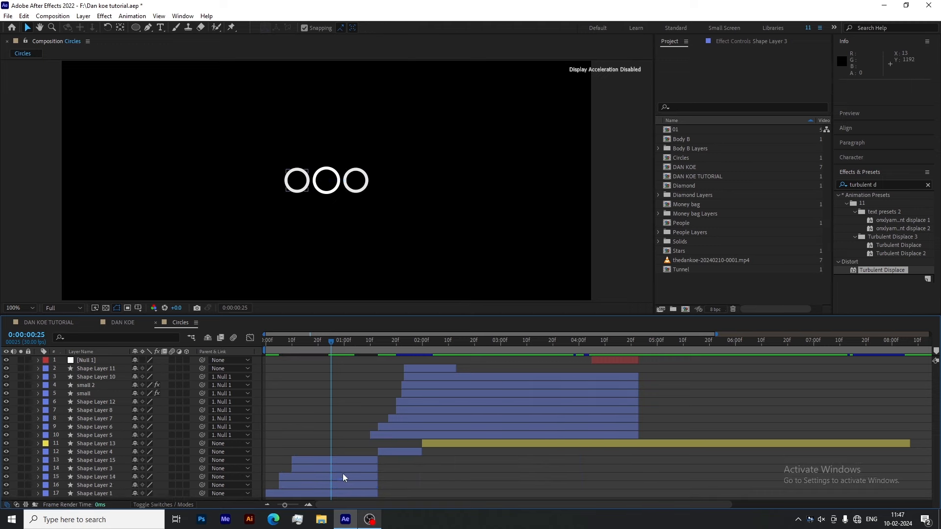
# Place the duplicates Shape Layer 15 and Shape Layer 14 beneath Shape Layer 13 and start them at 0:00:04:23.
pyautogui.click(111, 477)
pyautogui.keyDown('ctrl'); pyautogui.click(110, 461); pyautogui.keyUp('ctrl')
pyautogui.moveTo(111, 461); pyautogui.dragTo(111, 448)
pyautogui.moveTo(365, 453); pyautogui.dragTo(831, 456)
pyautogui.click(636, 342)
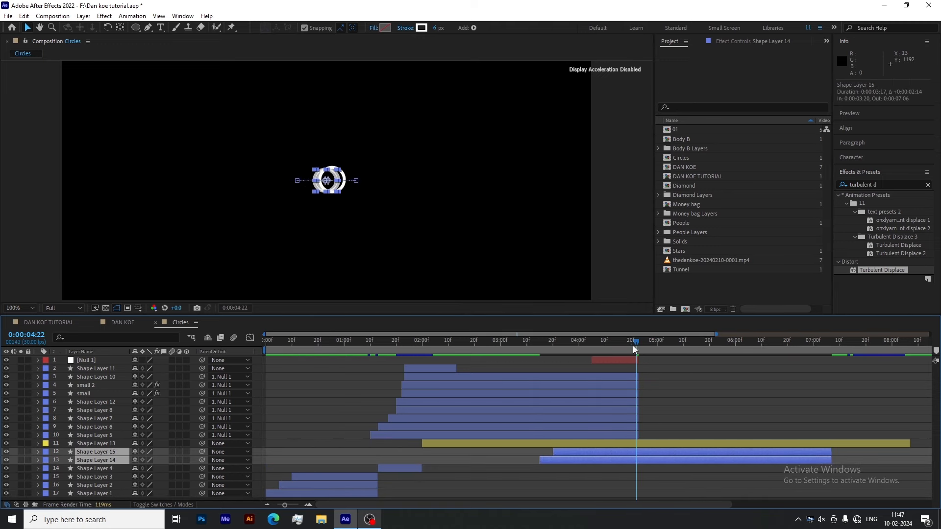
pyautogui.click(639, 343)
pyautogui.press('[')
# Remove the position and opacity keyframes from Shape Layer 15 and Shape Layer 14.
pyautogui.press('u')
pyautogui.scroll(2, 666, 444)
pyautogui.moveTo(581, 335); pyautogui.dragTo(708, 337)
pyautogui.moveTo(607, 458); pyautogui.dragTo(421, 496)
pyautogui.moveTo(563, 460); pyautogui.dragTo(417, 473)
# Split Shape Layer 13 at 0:00:04:23 and set the fill of the second part to black.
pyautogui.click(445, 445)
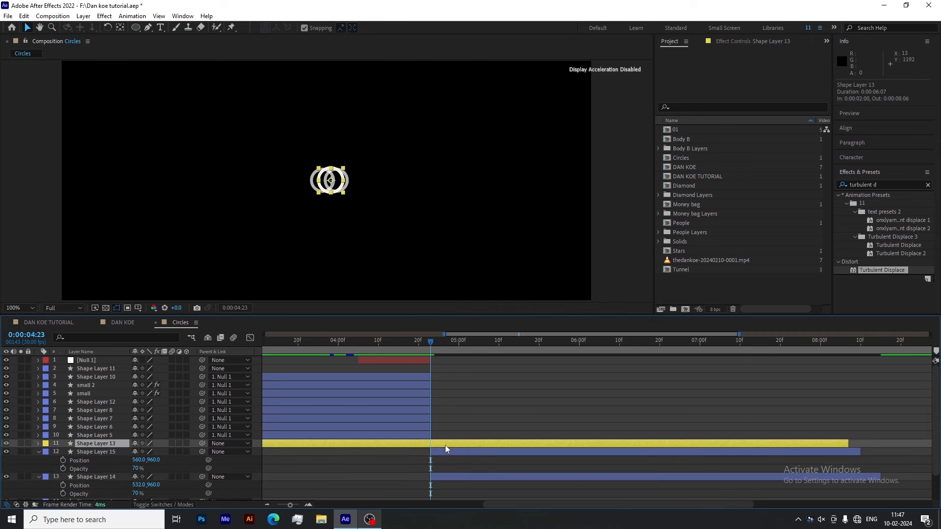
pyautogui.hotkey('ctrl', 'shift', 'd')
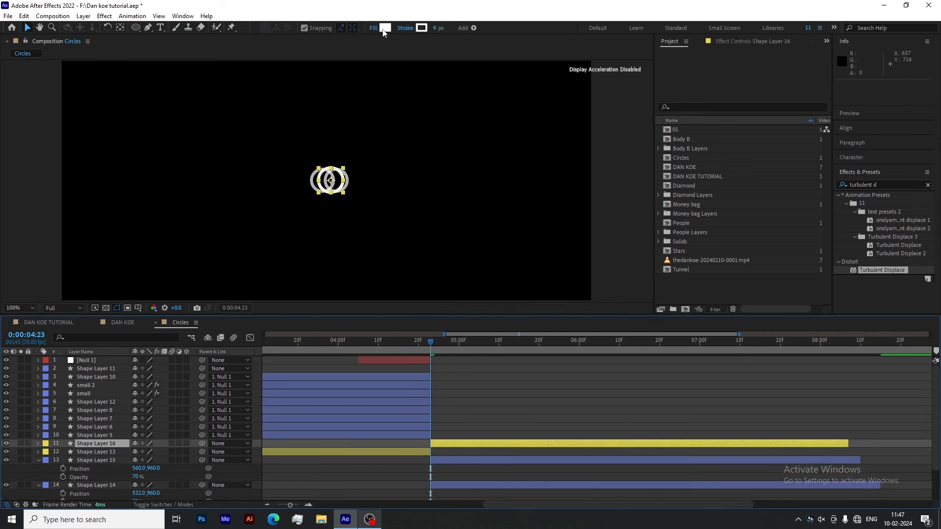
pyautogui.click(385, 27)
pyautogui.click(672, 190)
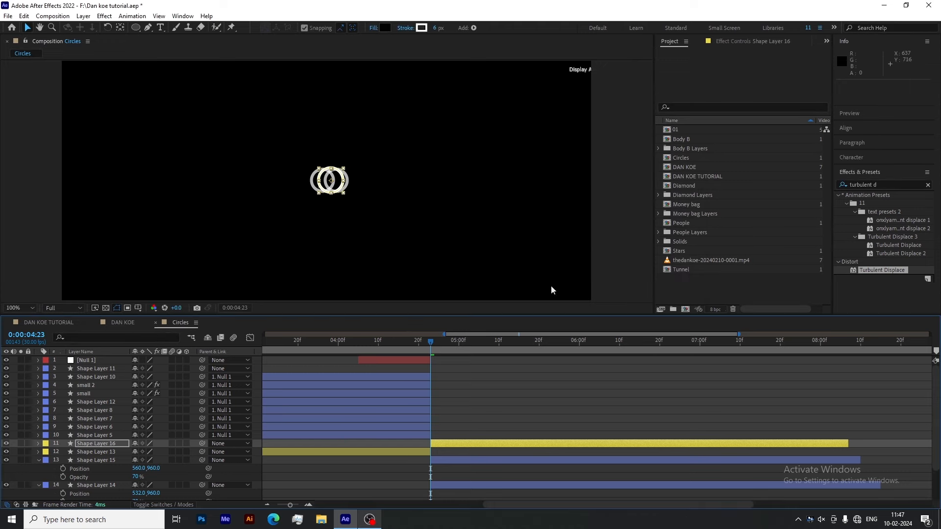
# Move Shape Layer 15 and Shape Layer 14 above Shape Layer 13, directly beneath Shape Layer 16.
pyautogui.click(38, 461)
pyautogui.click(95, 453)
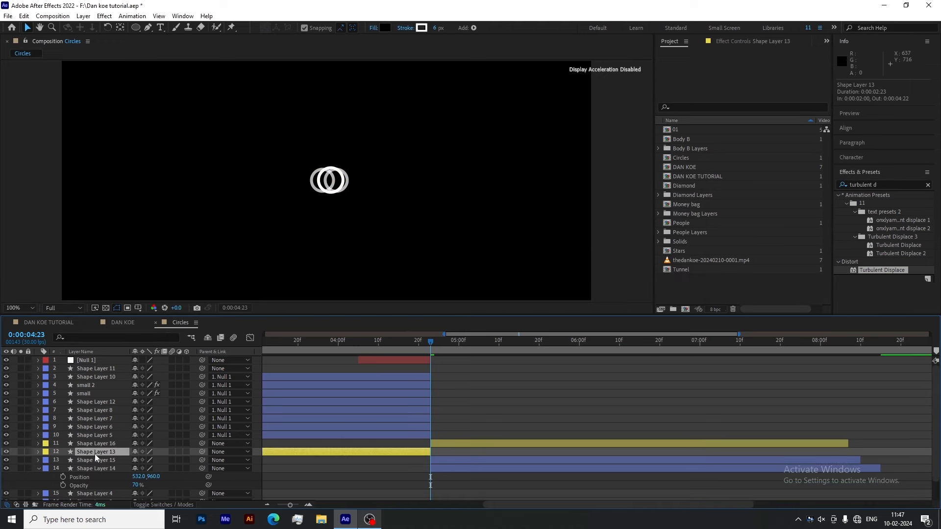
pyautogui.click(93, 460)
pyautogui.keyDown('shift'); pyautogui.click(94, 467); pyautogui.keyUp('shift')
pyautogui.moveTo(95, 461); pyautogui.dragTo(97, 448)
# Reset the Fill 1 opacity of Shape Layer 16 to its default, removing its animation.
pyautogui.click(92, 444)
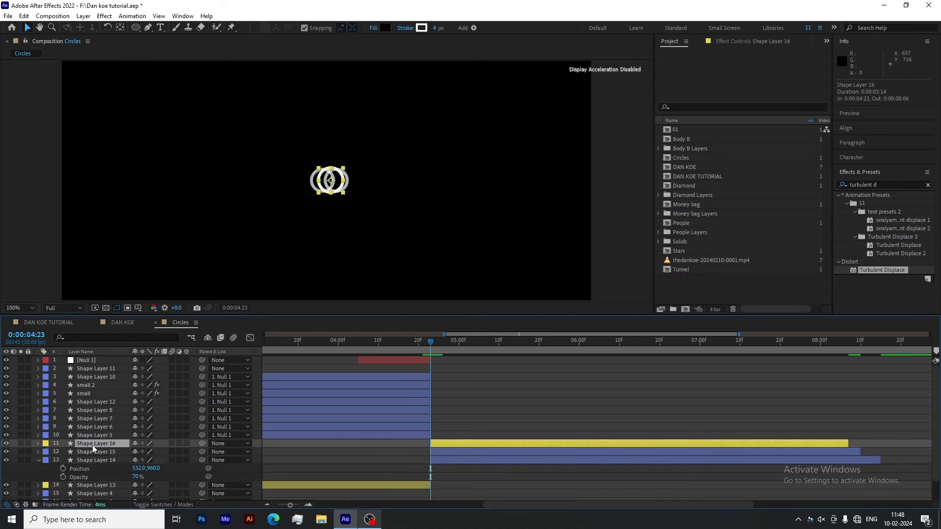
pyautogui.press('u')
pyautogui.press('u')
pyautogui.scroll(-3, 219, 449)
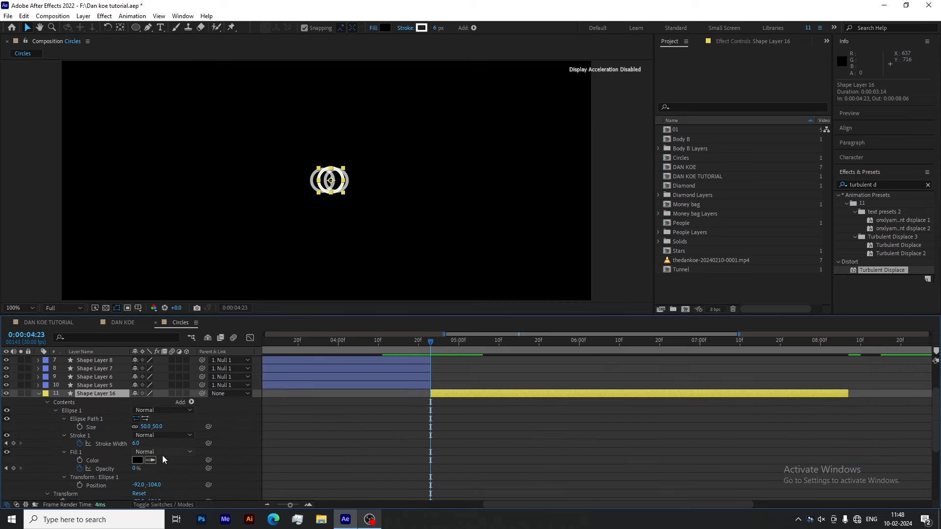
pyautogui.rightClick(113, 469)
pyautogui.click(120, 403)
pyautogui.press('u')
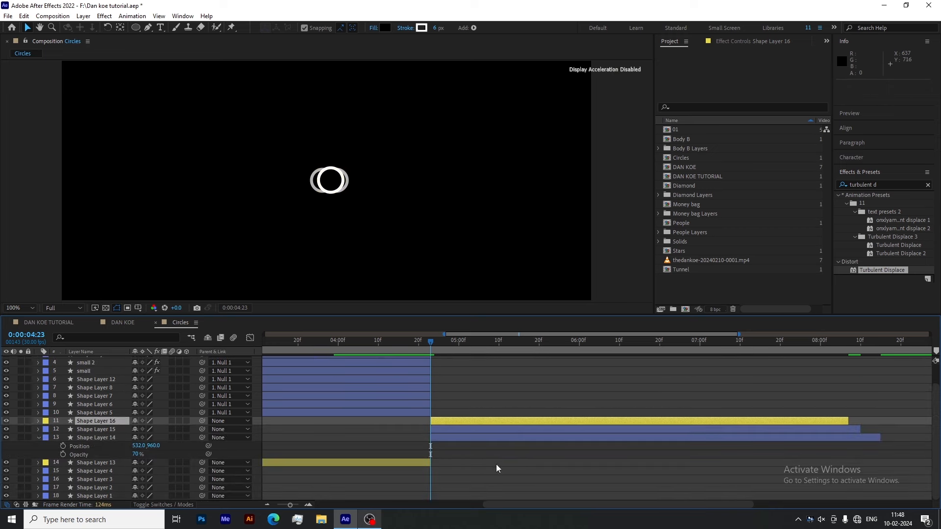
# Copy the wiggle(10,15) expression from the position of Shape Layer 16.
pyautogui.click(496, 465)
pyautogui.press('pagedown')
pyautogui.click(446, 421)
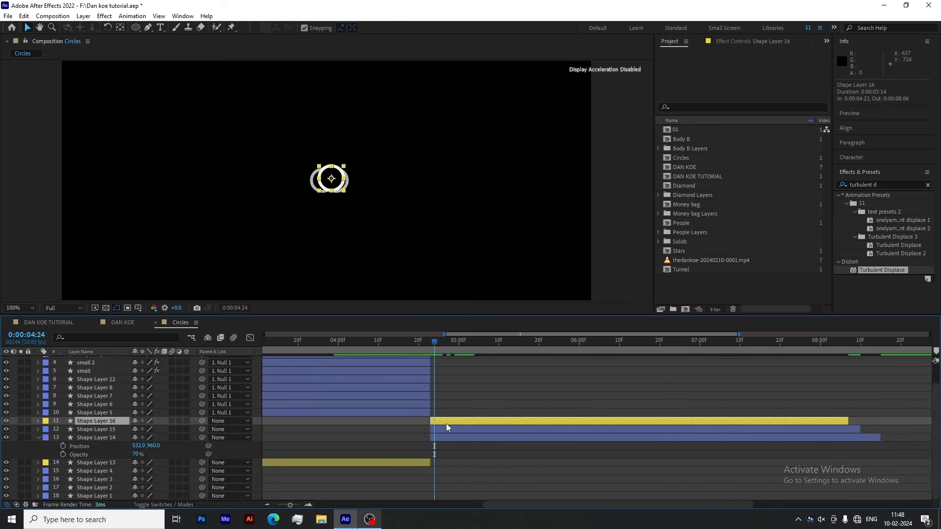
pyautogui.press('u')
pyautogui.press('u')
pyautogui.scroll(-2, 236, 453)
pyautogui.scroll(-1, 236, 454)
pyautogui.click(295, 462)
pyautogui.hotkey('ctrl', 'c')
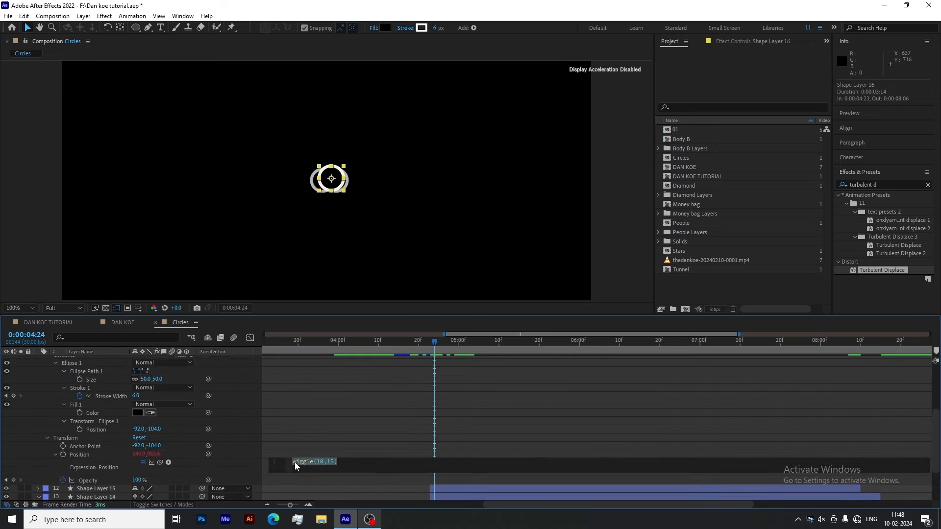
pyautogui.click(458, 466)
pyautogui.scroll(-1, 460, 464)
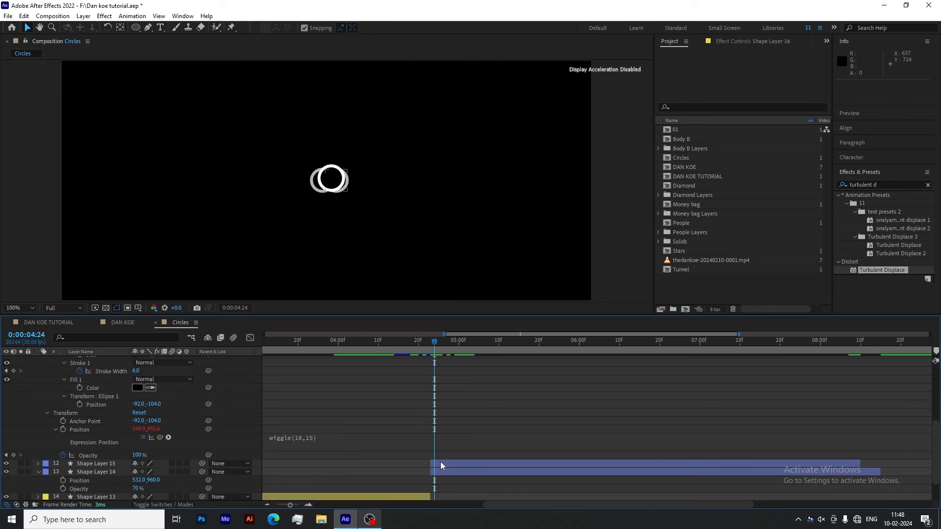
# Add the expression wiggle(10,5) to the position of Shape Layer 15 and Shape Layer 14.
pyautogui.click(440, 463)
pyautogui.keyDown('shift'); pyautogui.click(442, 473); pyautogui.keyUp('shift')
pyautogui.press('p')
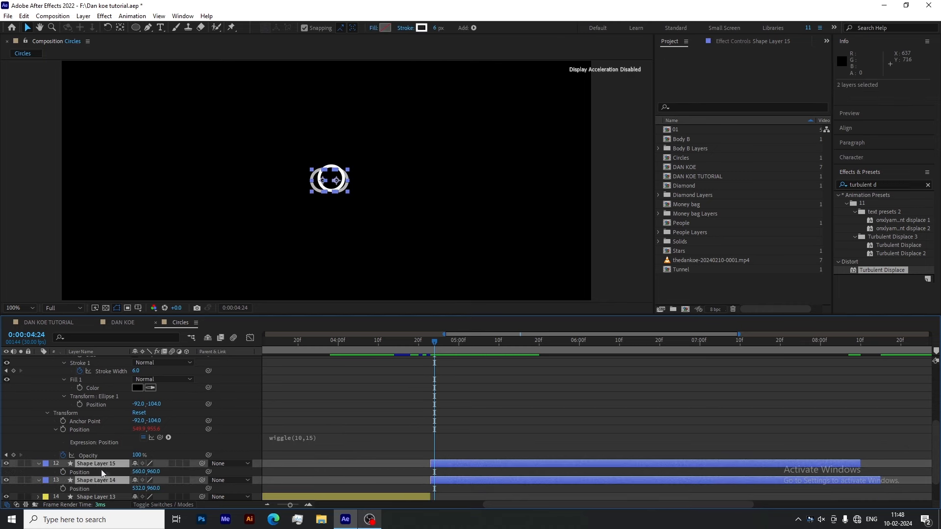
pyautogui.keyDown('alt'); pyautogui.click(63, 471); pyautogui.keyUp('alt')
pyautogui.hotkey('ctrl', 'v')
pyautogui.scroll(-2, 294, 474)
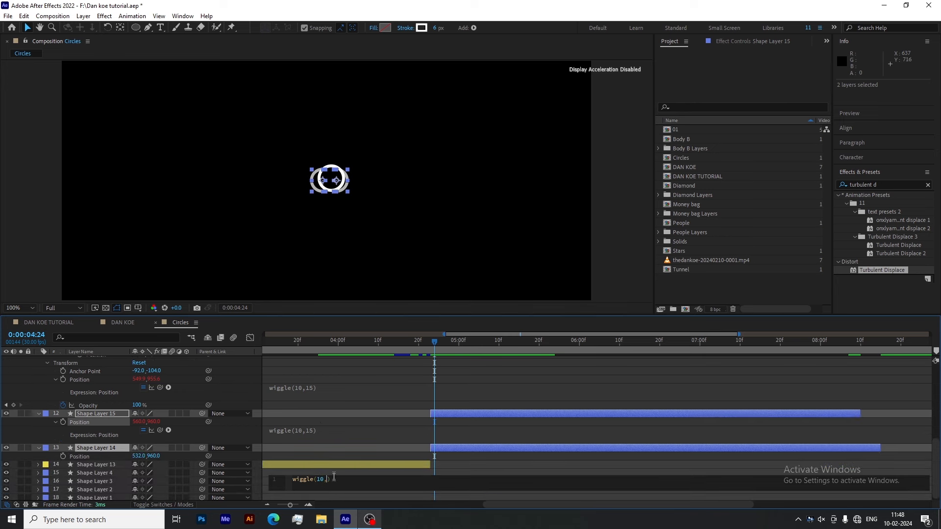
pyautogui.keyDown('alt'); pyautogui.click(64, 455); pyautogui.keyUp('alt')
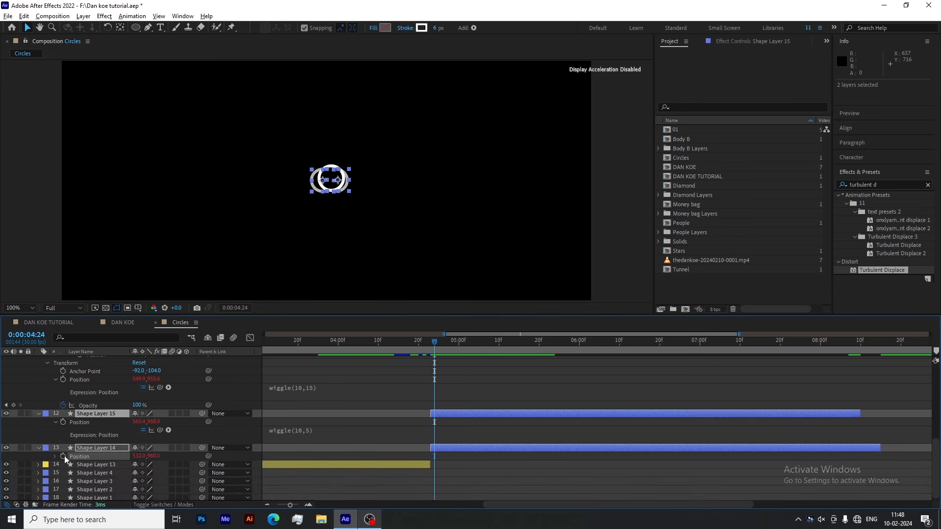
pyautogui.hotkey('ctrl', 'v')
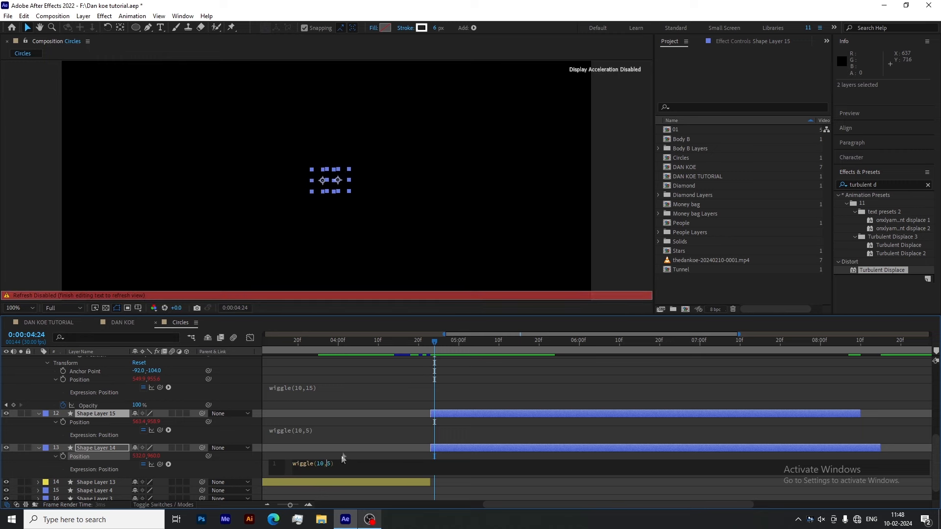
pyautogui.click(345, 444)
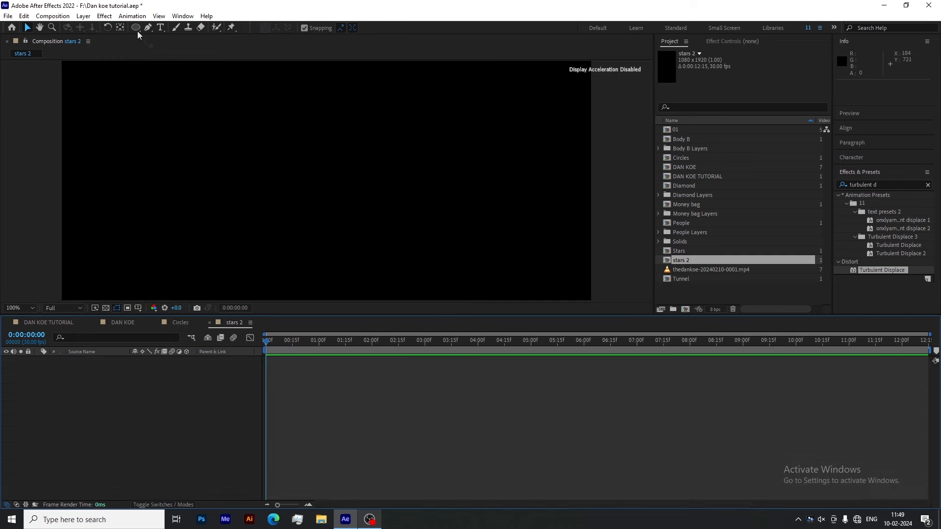
# Draw a star with the Star tool in the stars 2 composition and fill it with white.
pyautogui.click(136, 28)
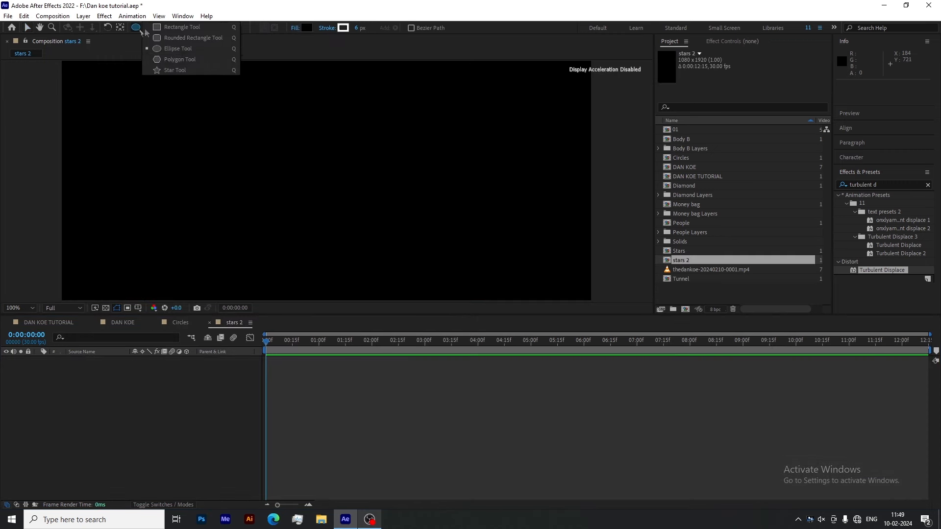
pyautogui.click(174, 70)
pyautogui.moveTo(251, 147); pyautogui.dragTo(274, 180)
pyautogui.click(307, 27)
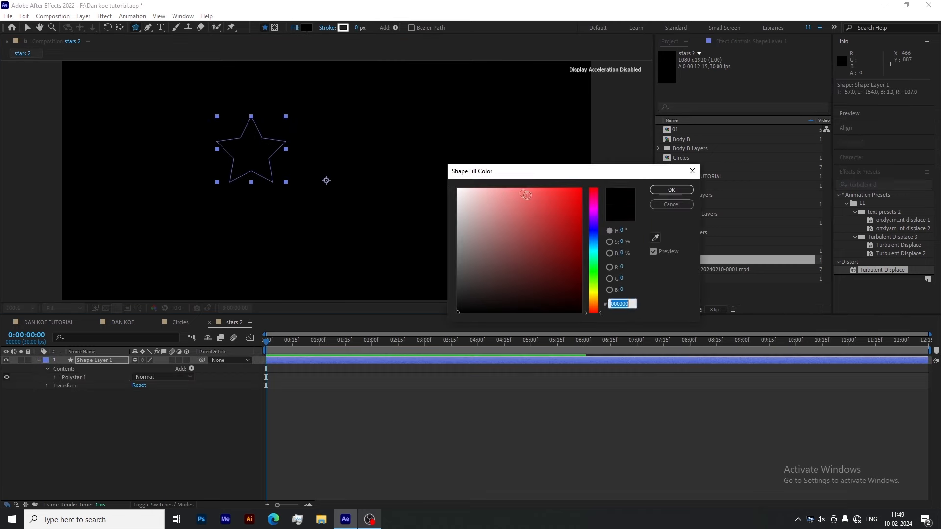
pyautogui.click(458, 189)
pyautogui.click(671, 190)
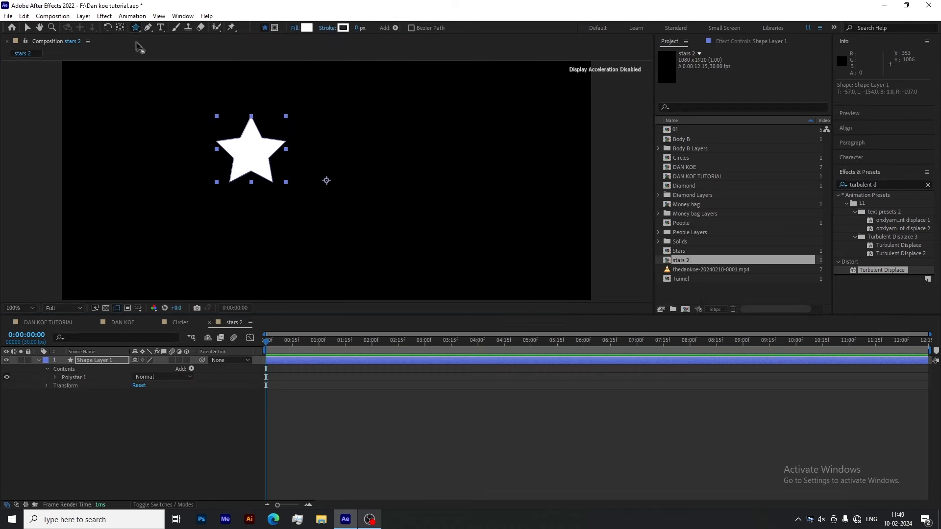
# Duplicate the star layer three times, then parent the copies to Shape Layer 1 with motion blur enabled.
pyautogui.click(92, 361)
pyautogui.press('s')
pyautogui.hotkey('ctrl', 'd')
pyautogui.hotkey('ctrl', 'd')
pyautogui.hotkey('ctrl', 'd')
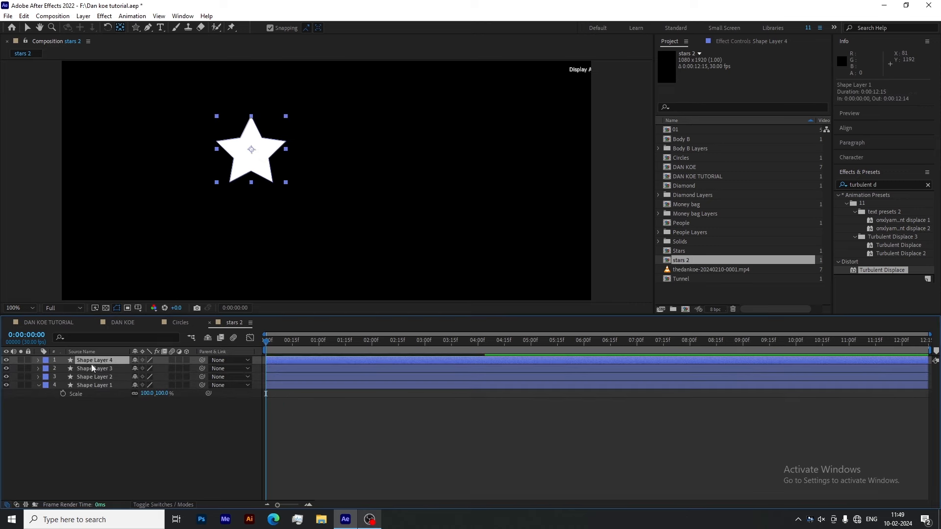
pyautogui.hotkey('ctrl', 'shift', 'a')
pyautogui.click(111, 376)
pyautogui.keyDown('shift'); pyautogui.click(110, 363); pyautogui.keyUp('shift')
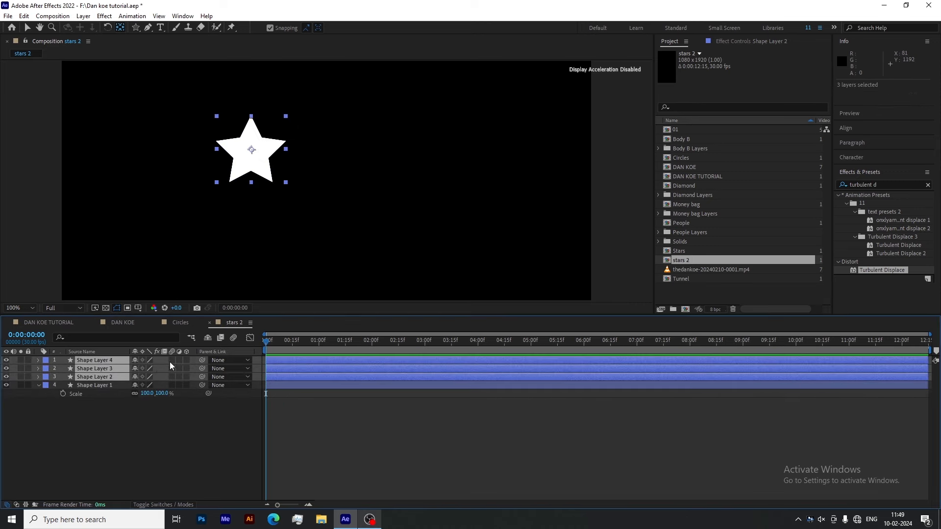
# Animate the scale of Shape Layer 1 from 0% at the start to 100% at 0:00:00:20.
pyautogui.moveTo(115, 385); pyautogui.dragTo(112, 384)
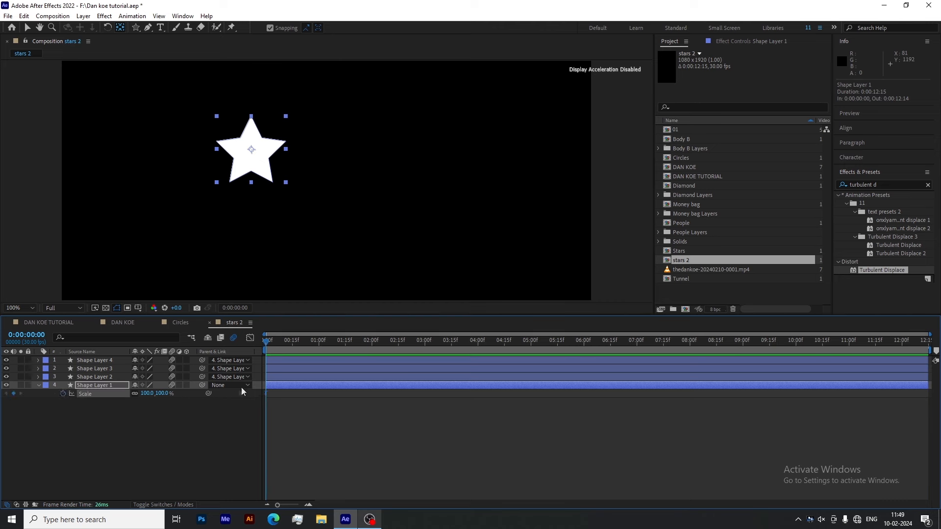
pyautogui.hotkey('shift', 'pagedown')
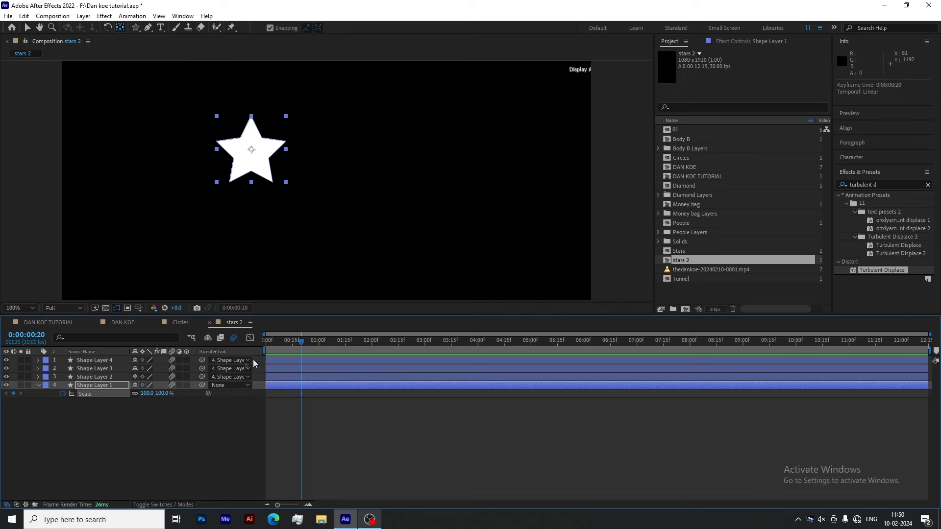
pyautogui.click(150, 394)
pyautogui.write('0')
pyautogui.click(226, 394)
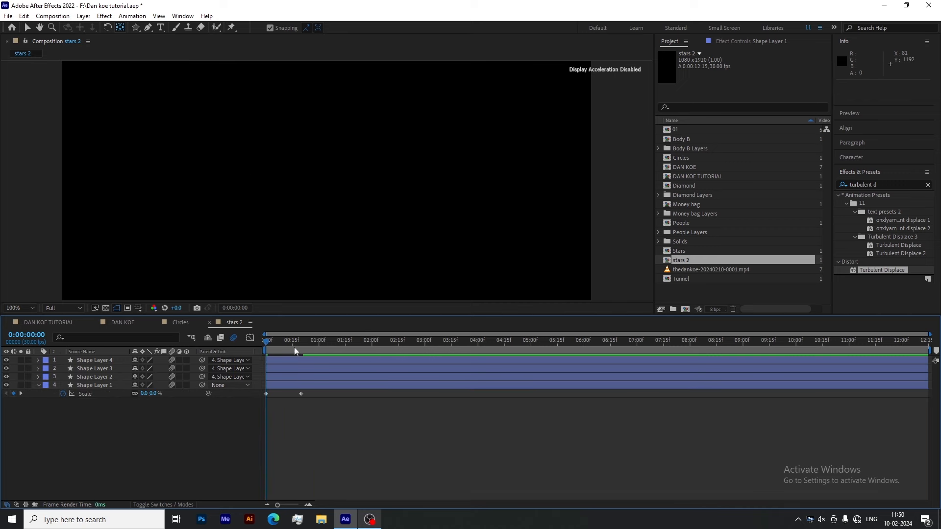
# Set the scale of Shape Layer 2 to 85%, Shape Layer 3 to 70% and Shape Layer 4 to 55%.
pyautogui.moveTo(291, 342); pyautogui.dragTo(301, 342)
pyautogui.click(113, 379)
pyautogui.press('s')
pyautogui.click(146, 386)
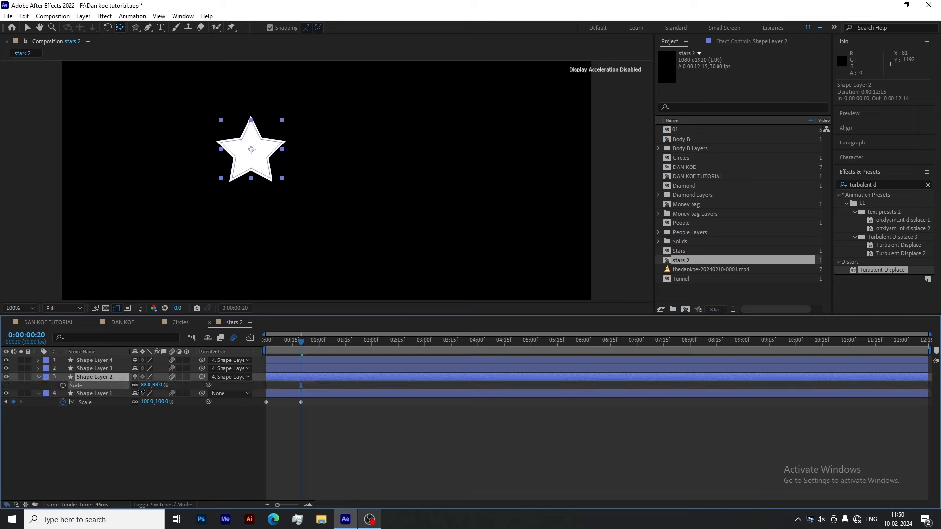
pyautogui.write('85')
pyautogui.click(109, 371)
pyautogui.press('s')
pyautogui.click(145, 377)
pyautogui.write('70')
pyautogui.click(112, 361)
pyautogui.press('s')
pyautogui.click(146, 369)
pyautogui.write('55')
# Offset the positions of Shape Layers 2, 3 and 4 to -143,-90.1, -126,-111.1 and -109,-135.1.
pyautogui.click(105, 394)
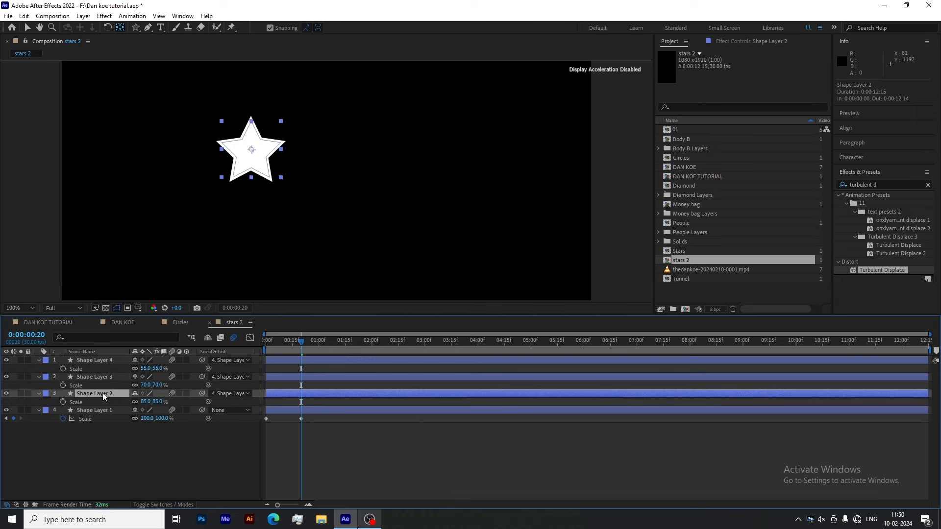
pyautogui.press('p')
pyautogui.moveTo(157, 402); pyautogui.dragTo(144, 402)
pyautogui.click(111, 377)
pyautogui.press('p')
pyautogui.moveTo(156, 368)
pyautogui.mouseDown()
pyautogui.moveTo(148, 358)
pyautogui.moveTo(159, 386)
pyautogui.mouseUp()
pyautogui.moveTo(156, 368); pyautogui.dragTo(144, 369)
pyautogui.press('Return')
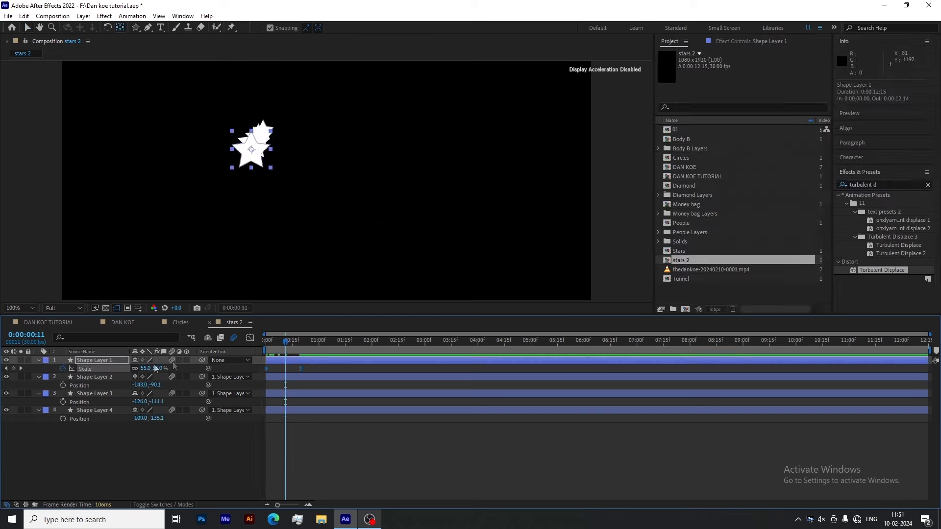
# Reshape the value graph of Shape Layer 1's scale into a fast rise that eases out into the last keyframe.
pyautogui.click(250, 338)
pyautogui.rightClick(327, 410)
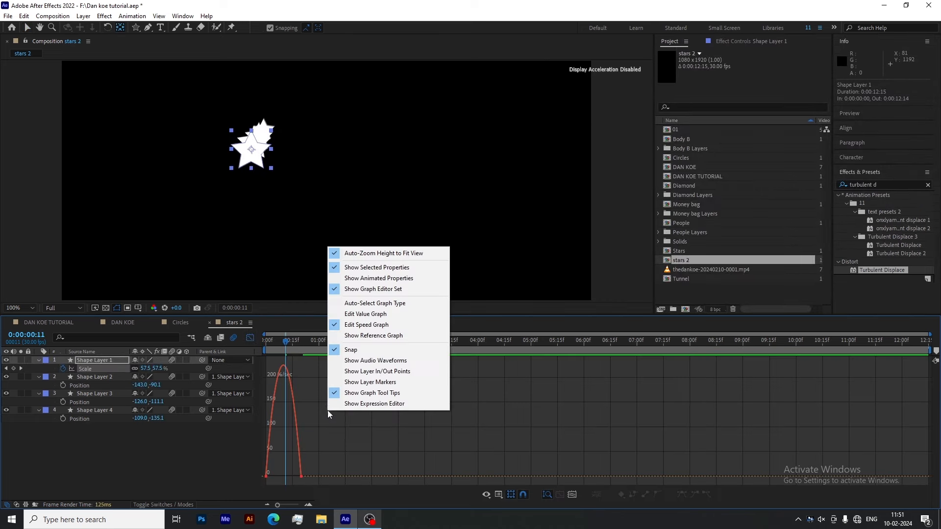
pyautogui.click(345, 370)
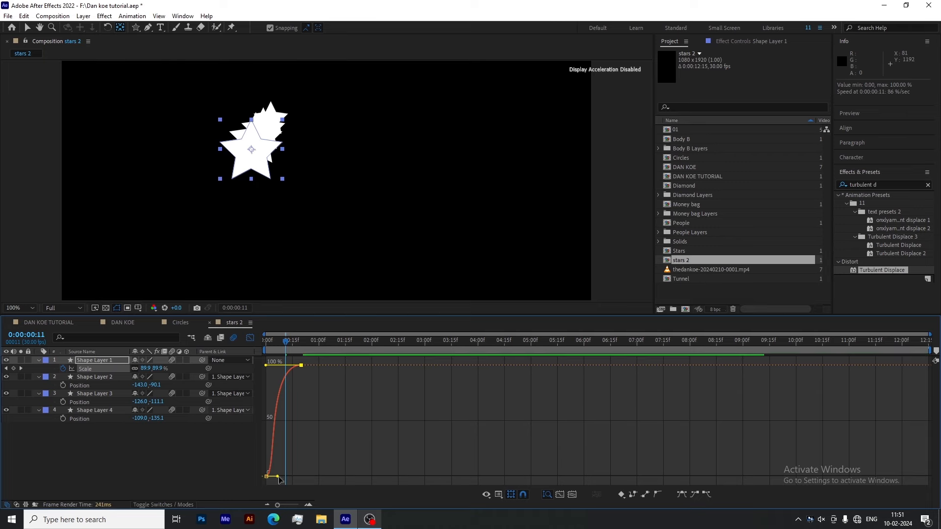
pyautogui.moveTo(266, 367); pyautogui.dragTo(258, 340)
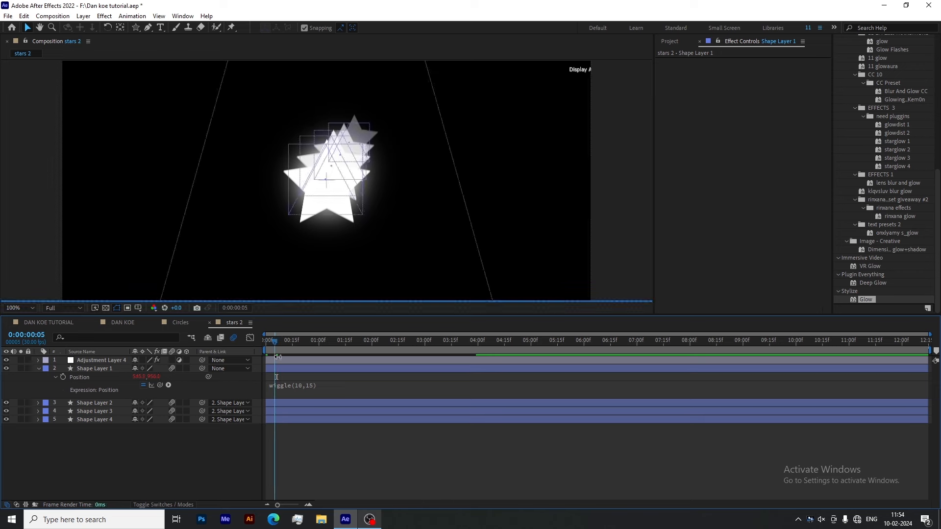
# Undo the wiggle expression on Shape Layer 1 and keyframe the positions of all four star layers at the start.
pyautogui.hotkey('ctrl', 'z')
pyautogui.click(94, 402)
pyautogui.keyDown('shift'); pyautogui.click(96, 386); pyautogui.keyUp('shift')
pyautogui.press('p')
pyautogui.keyDown('shift'); pyautogui.click(94, 369); pyautogui.keyUp('shift')
pyautogui.click(63, 428)
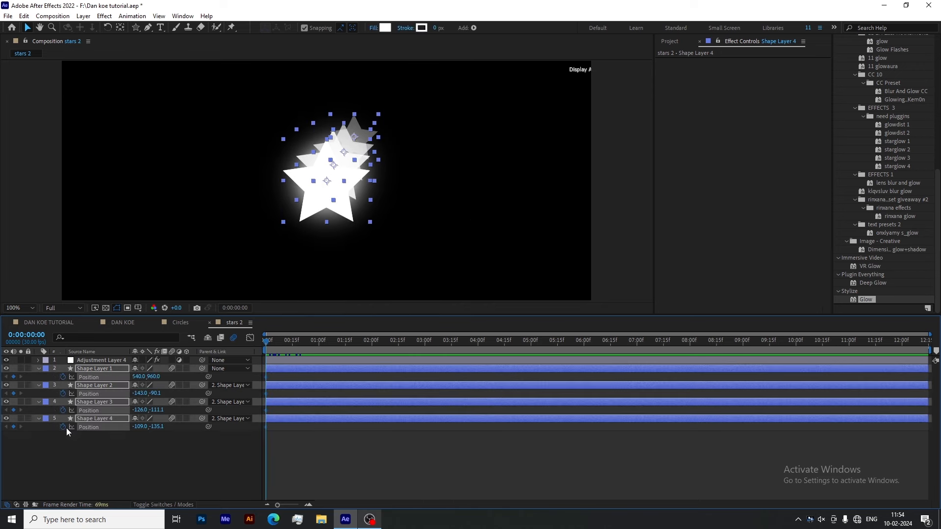
# Add the expression wiggle(10,15) to the position of each of the four star layers.
pyautogui.keyDown('alt'); pyautogui.click(63, 428); pyautogui.keyUp('alt')
pyautogui.hotkey('ctrl', 'v')
pyautogui.keyDown('alt'); pyautogui.click(63, 411); pyautogui.keyUp('alt')
pyautogui.click(299, 419)
pyautogui.hotkey('ctrl', 'v')
pyautogui.keyDown('alt'); pyautogui.click(63, 394); pyautogui.keyUp('alt')
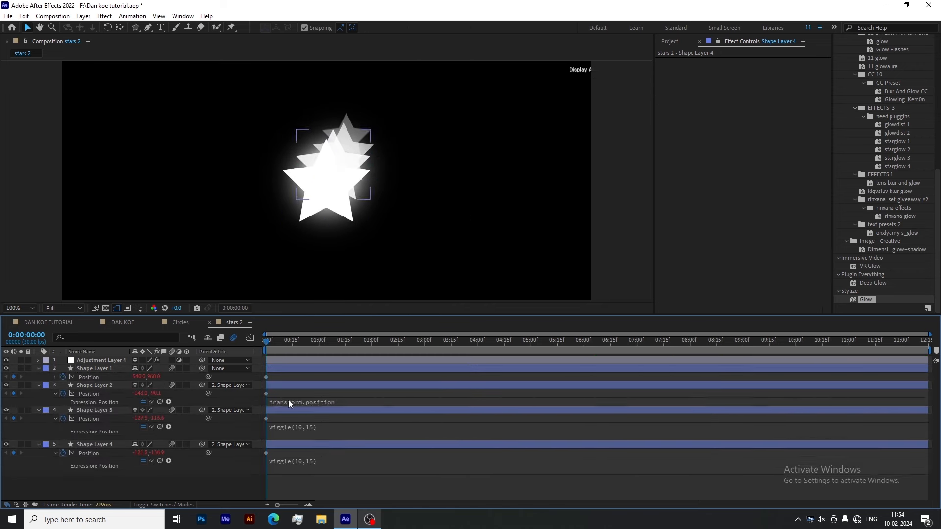
pyautogui.click(290, 400)
pyautogui.hotkey('ctrl', 'v')
pyautogui.keyDown('alt'); pyautogui.click(63, 378); pyautogui.keyUp('alt')
pyautogui.hotkey('ctrl', 'a')
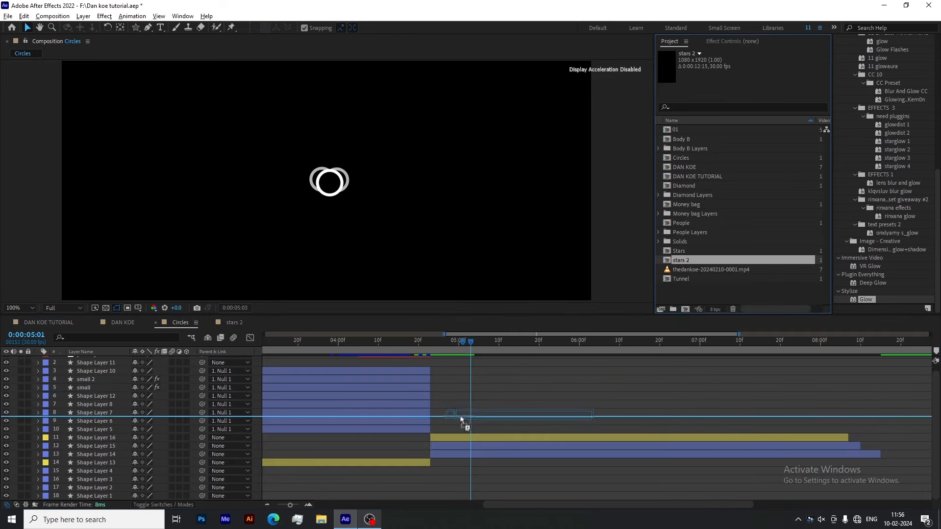
# Place the stars 2 composition above Shape Layer 16 in Circles, starting at 0:00:04:23, then rotate it and scale it to 56%.
pyautogui.moveTo(442, 433); pyautogui.dragTo(442, 434)
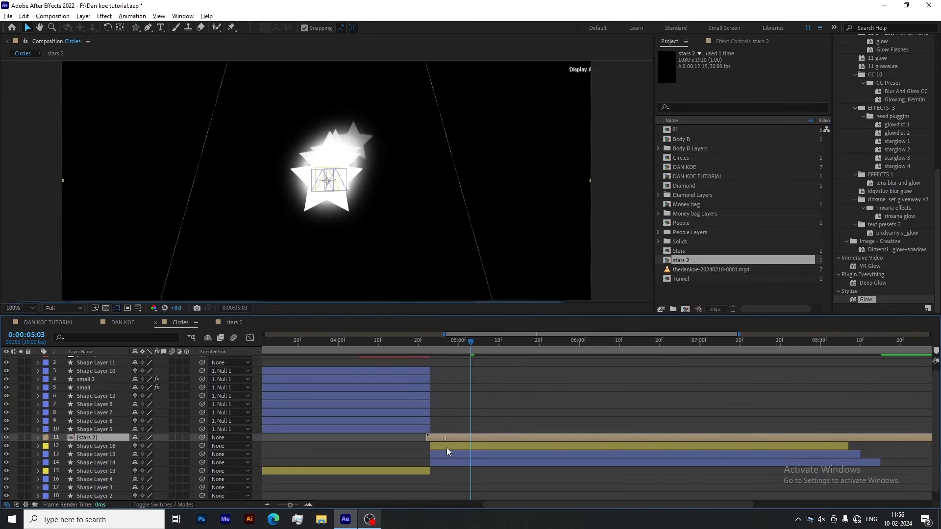
pyautogui.press('r')
pyautogui.moveTo(155, 446)
pyautogui.mouseDown()
pyautogui.moveTo(133, 447)
pyautogui.moveTo(143, 441)
pyautogui.mouseUp()
pyautogui.press('s')
# Duplicate the stars 2 layer twice, placing the copies at the lower right and upper right of the circles, rotated 41°.
pyautogui.hotkey('ctrl', 'd')
pyautogui.moveTo(339, 190); pyautogui.dragTo(396, 271)
pyautogui.press('r')
pyautogui.moveTo(143, 446); pyautogui.dragTo(144, 451)
pyautogui.click(114, 438)
pyautogui.hotkey('ctrl', 'd')
pyautogui.moveTo(390, 263); pyautogui.dragTo(431, 137)
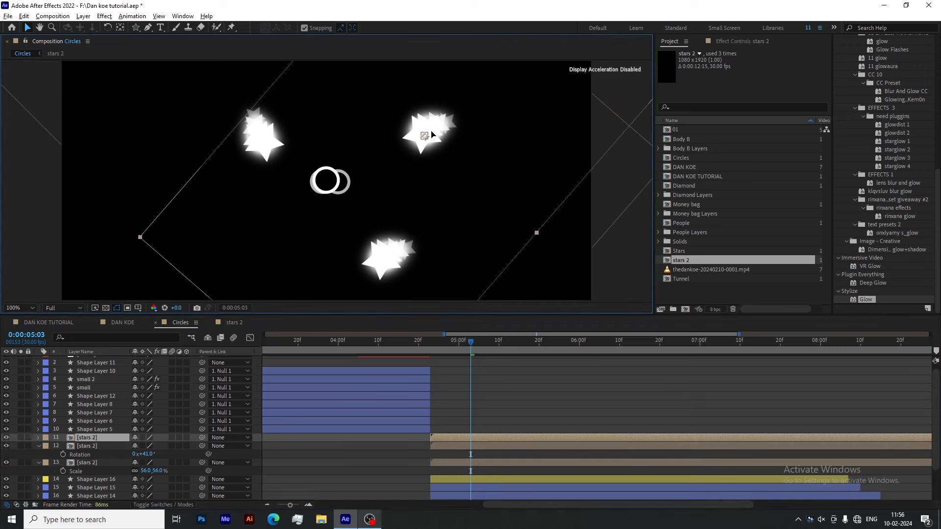
# Stagger the start times of the copied stars 2 layers, with the middle one starting at 0:00:04:29.
pyautogui.click(436, 370)
pyautogui.moveTo(440, 437); pyautogui.dragTo(463, 446)
pyautogui.moveTo(445, 343); pyautogui.dragTo(455, 406)
# Set the scale of all three stars 2 layers to 75%.
pyautogui.click(104, 465)
pyautogui.keyDown('shift'); pyautogui.click(109, 437); pyautogui.keyUp('shift')
pyautogui.press('s')
pyautogui.click(148, 446)
pyautogui.write('30.0,30.0')
pyautogui.click(29, 309)
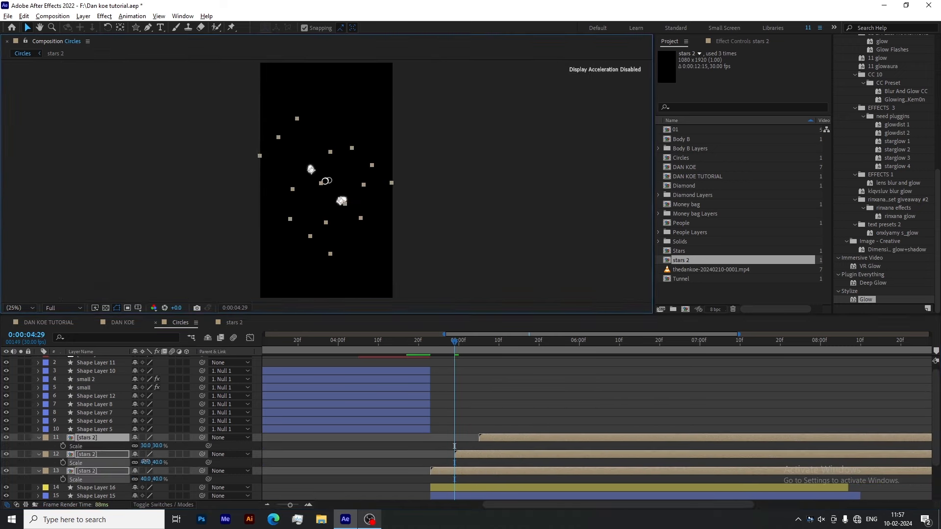
pyautogui.click(149, 446)
pyautogui.write('75')
pyautogui.press('Return')
# Open the stars 2 composition from its layer in Circles.
pyautogui.click(535, 344)
pyautogui.click(495, 384)
pyautogui.doubleClick(101, 439)
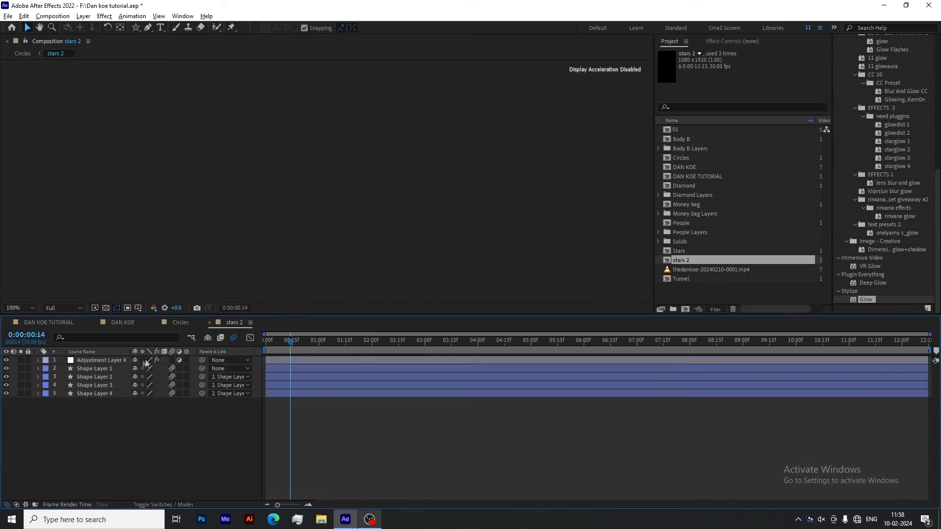
# Rotate the two copied stars 2 layers in Circles to different angles.
pyautogui.click(177, 323)
pyautogui.press('r')
pyautogui.moveTo(146, 446); pyautogui.dragTo(175, 469)
pyautogui.click(105, 455)
pyautogui.press('r')
pyautogui.click(175, 472)
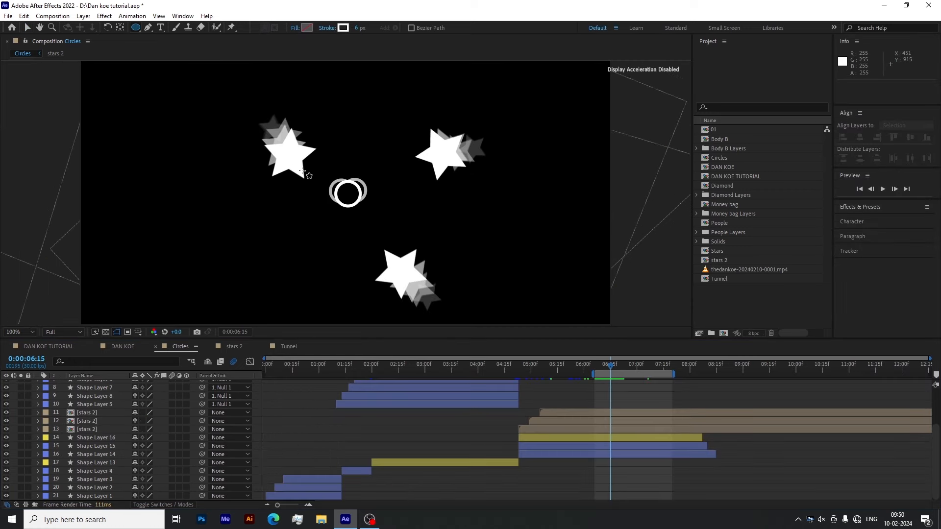
# Draw a white-outlined circle just left of the small circles and set its size to 100.
pyautogui.moveTo(302, 171); pyautogui.dragTo(327, 215)
pyautogui.press('u')
pyautogui.press('u')
pyautogui.scroll(2, 152, 397)
pyautogui.click(146, 418)
pyautogui.write('100')
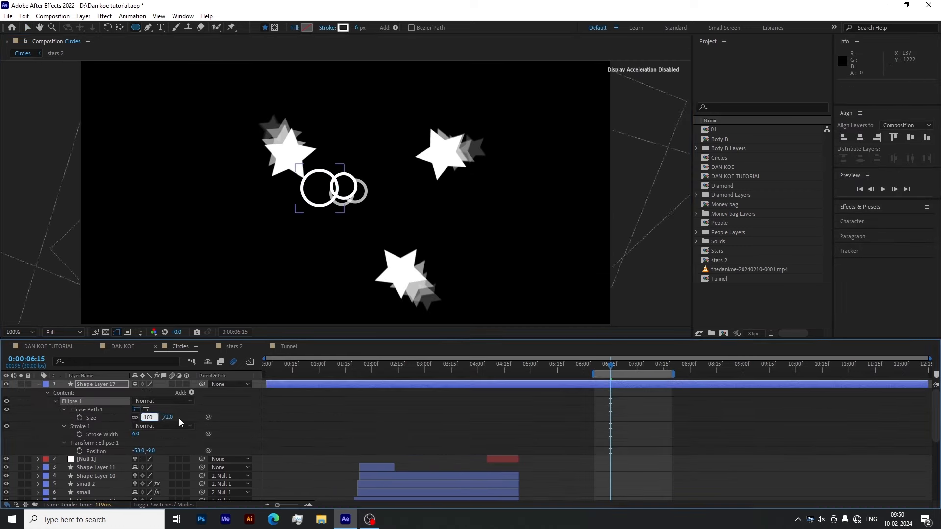
pyautogui.press('Return')
# Add the expression wiggle(5,15) to the position of the new circle, Shape Layer 17.
pyautogui.click(110, 385)
pyautogui.press('p')
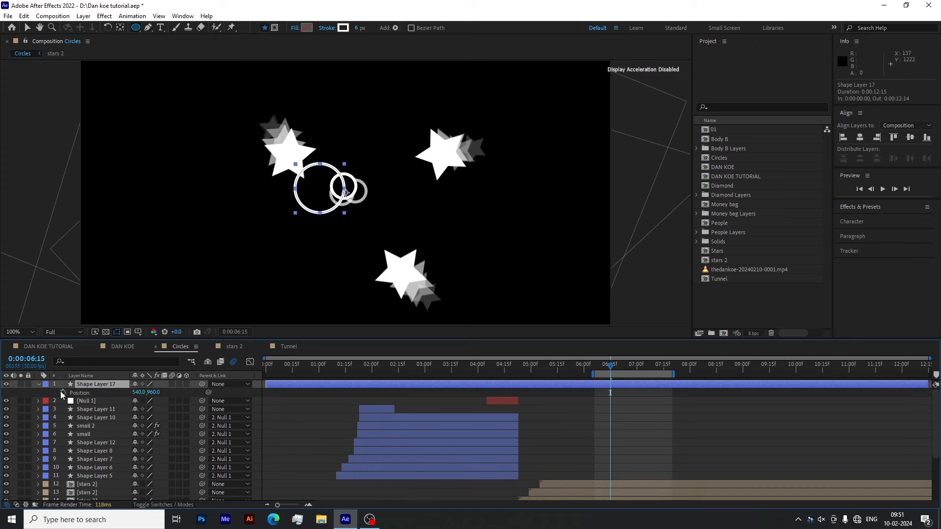
pyautogui.keyDown('alt'); pyautogui.click(63, 392); pyautogui.keyUp('alt')
pyautogui.write('wiggle()')
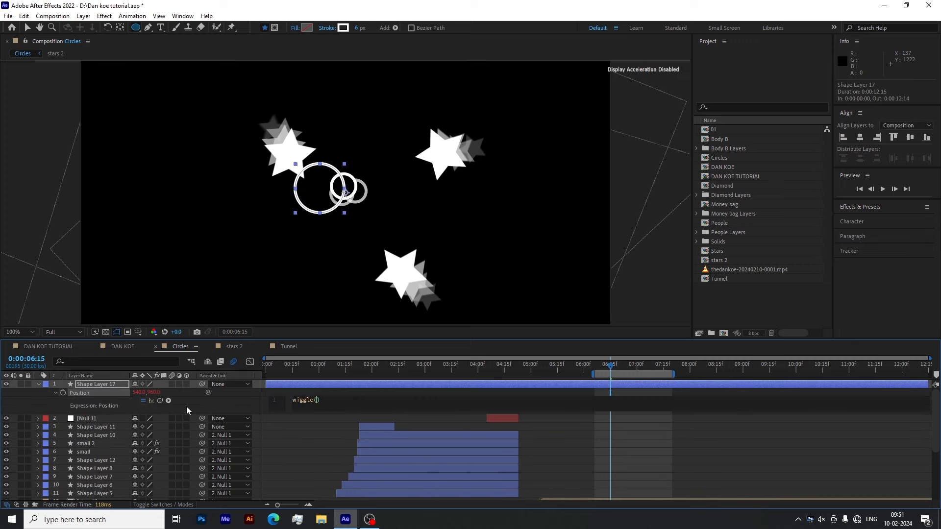
pyautogui.write('5,15')
pyautogui.click(620, 365)
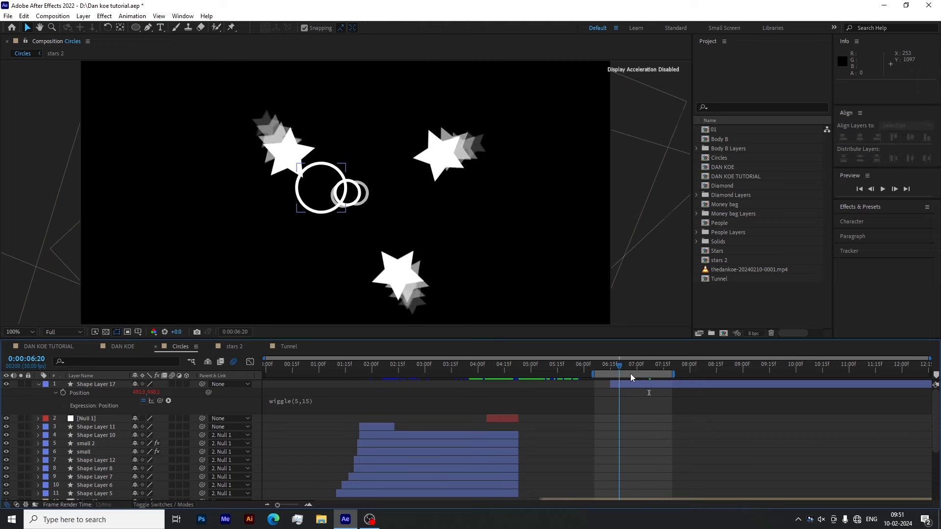
# Move Shape Layer 17 directly beneath Shape Layer 14, start it at 0:00:06:06 and enable its motion blur.
pyautogui.moveTo(630, 373); pyautogui.dragTo(654, 382)
pyautogui.moveTo(121, 386); pyautogui.dragTo(132, 463)
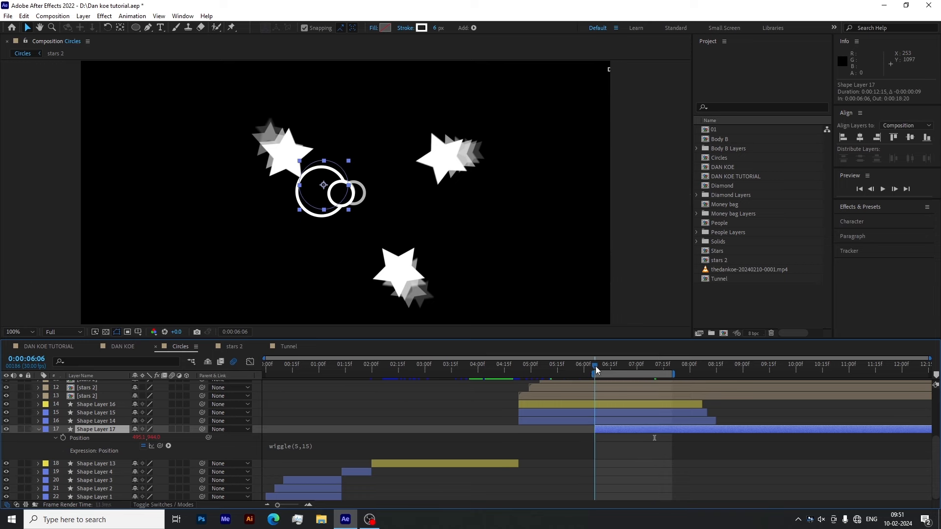
pyautogui.click(37, 429)
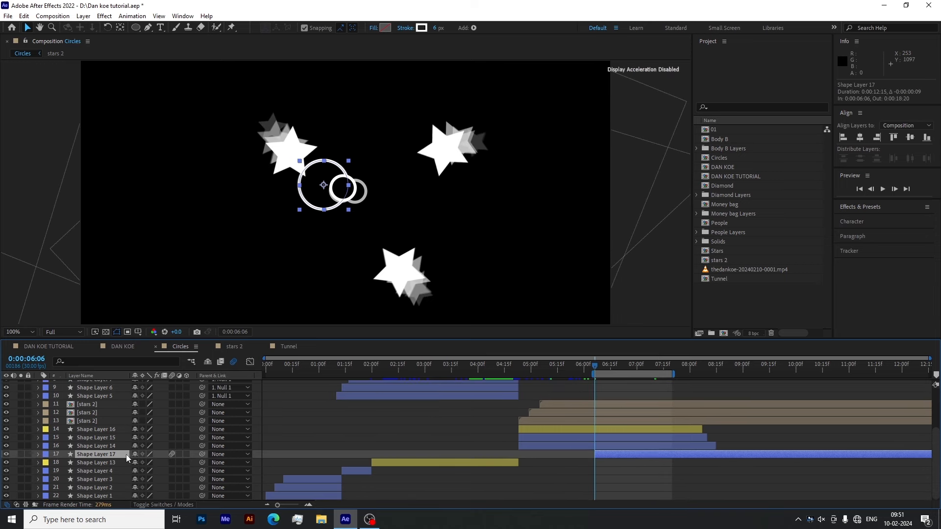
# Animate Shape Layer 17's scale from 0% at 0:00:06:06 to 100% at 0:00:06:22.
pyautogui.press('s')
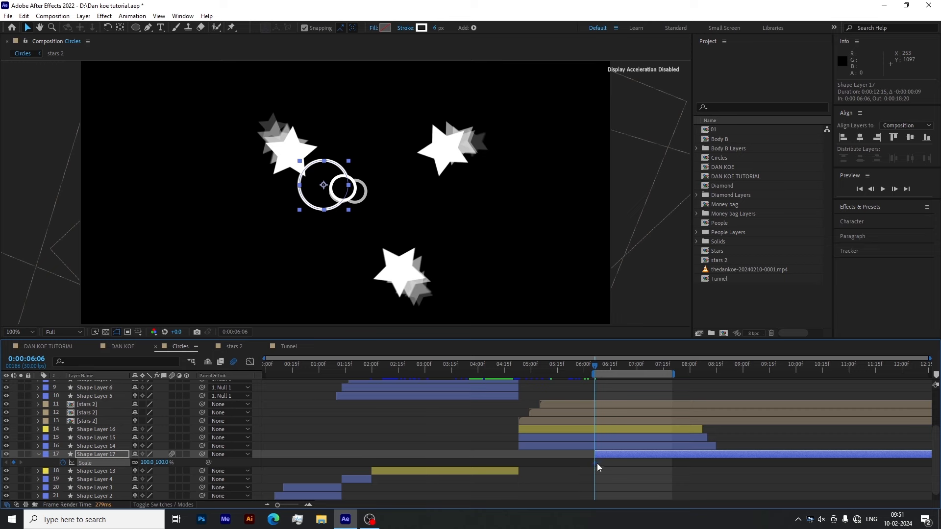
pyautogui.moveTo(601, 463); pyautogui.dragTo(629, 466)
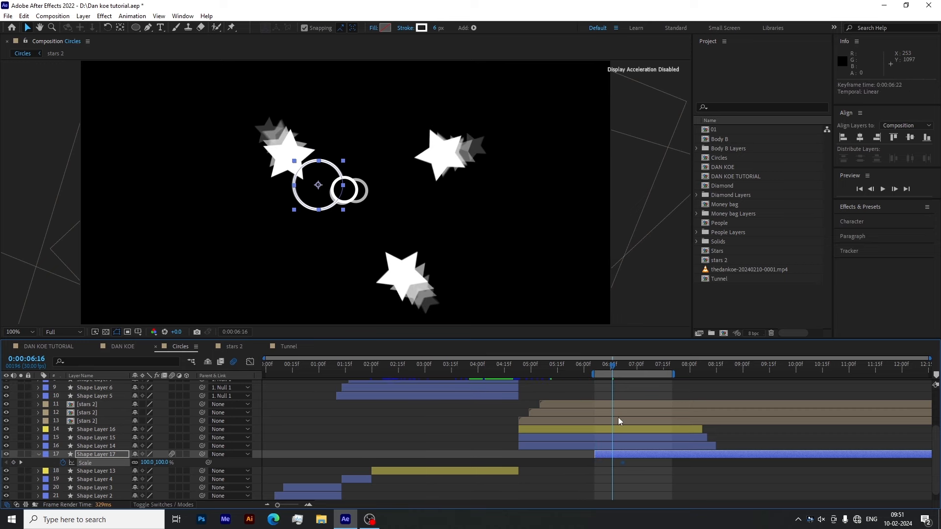
pyautogui.click(597, 370)
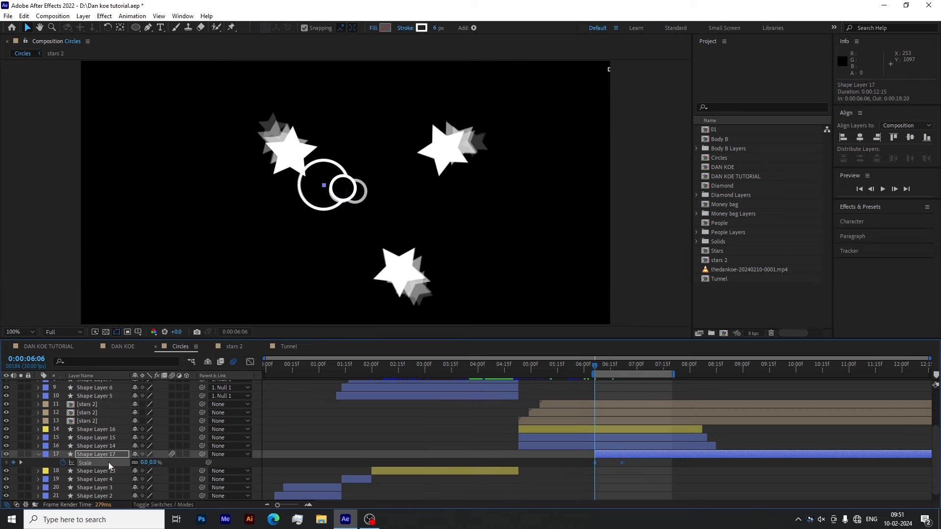
pyautogui.write('0')
pyautogui.press('Return')
# Reshape Shape Layer 17's scale curve in the Graph Editor to ease its growth.
pyautogui.hotkey('shift', 'F3')
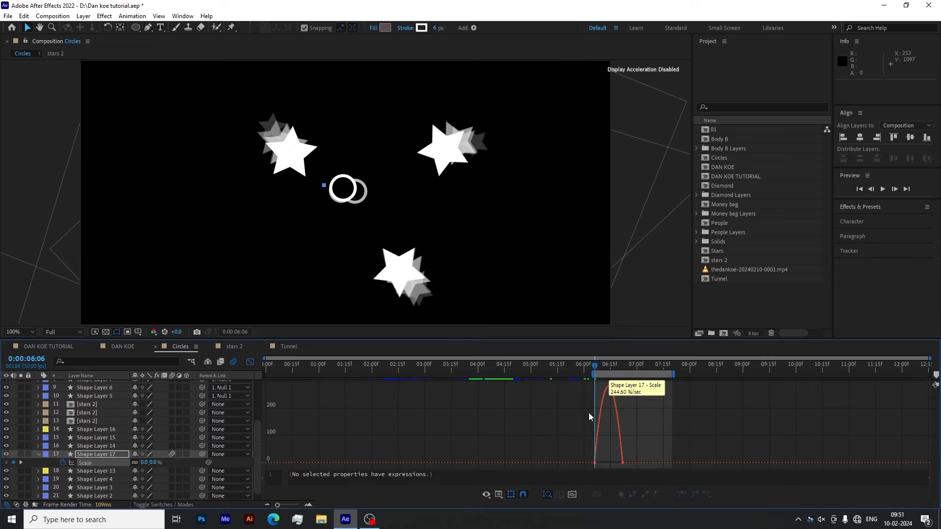
pyautogui.rightClick(581, 428)
pyautogui.click(608, 326)
pyautogui.moveTo(577, 370); pyautogui.dragTo(577, 373)
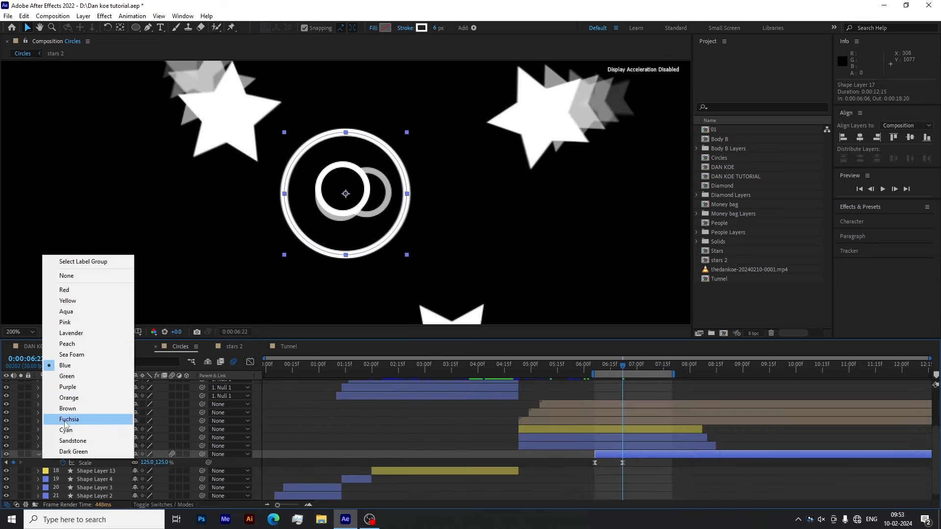
# Set Shape Layer 17's label colour to Orange, duplicate the layer three times and show the copies' scale.
pyautogui.click(73, 422)
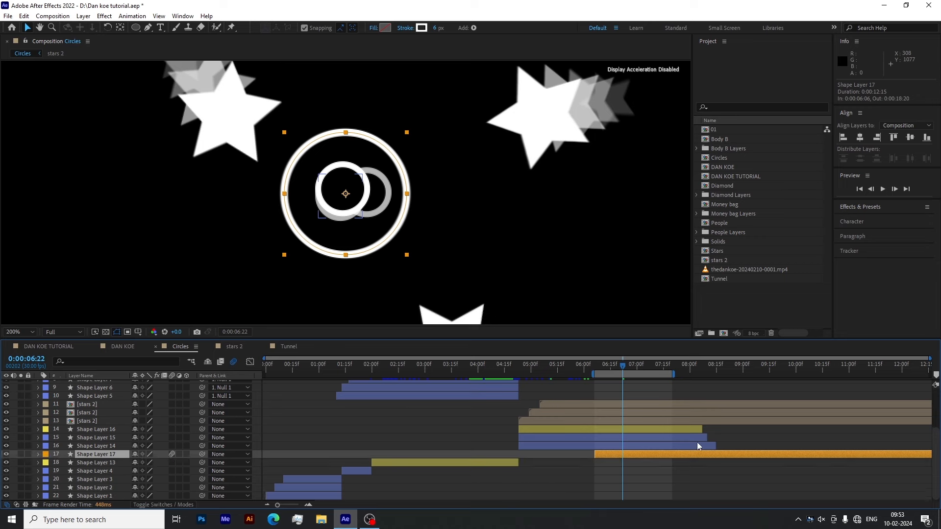
pyautogui.hotkey('ctrl', 'd')
pyautogui.hotkey('ctrl', 'd')
pyautogui.hotkey('ctrl', 'd')
pyautogui.keyDown('shift'); pyautogui.click(627, 472); pyautogui.keyUp('shift')
pyautogui.press('s')
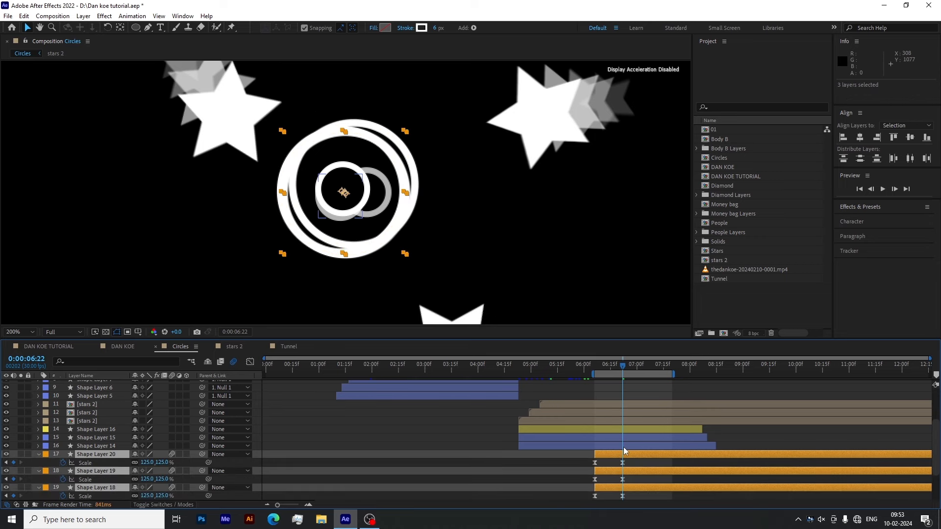
# Adjust the scales of Shape Layers 17, 18, 19 and 20 to 134%, 96%, 76% and 56%, and fill them with black (000000).
pyautogui.scroll(-3, 624, 447)
pyautogui.click(190, 432)
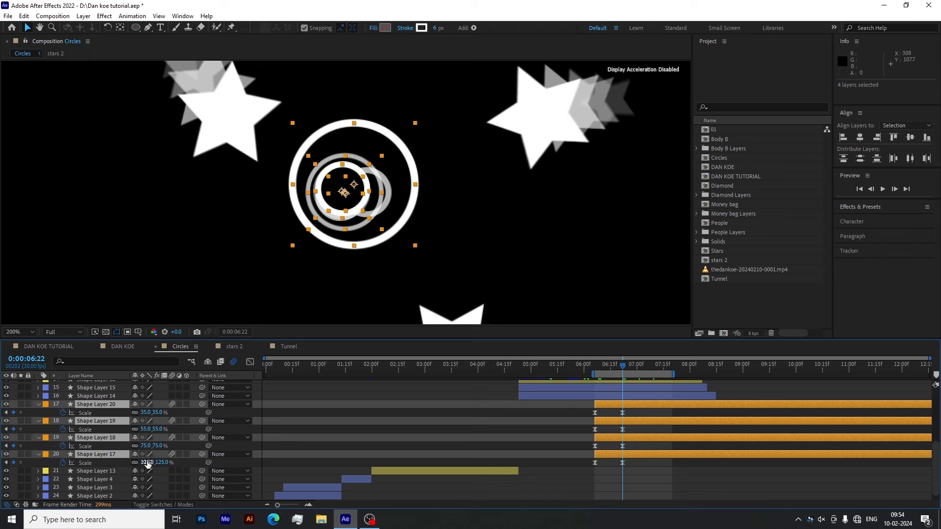
pyautogui.moveTo(147, 463); pyautogui.dragTo(158, 463)
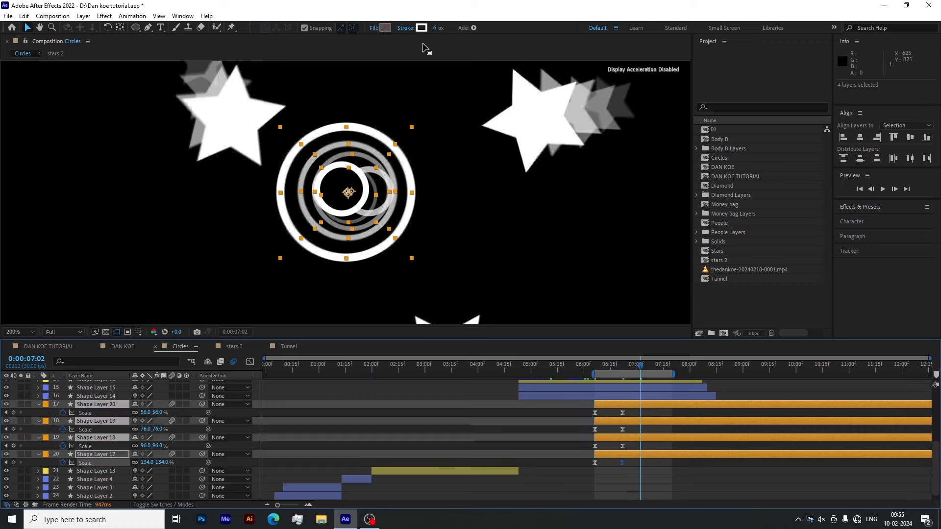
pyautogui.click(386, 28)
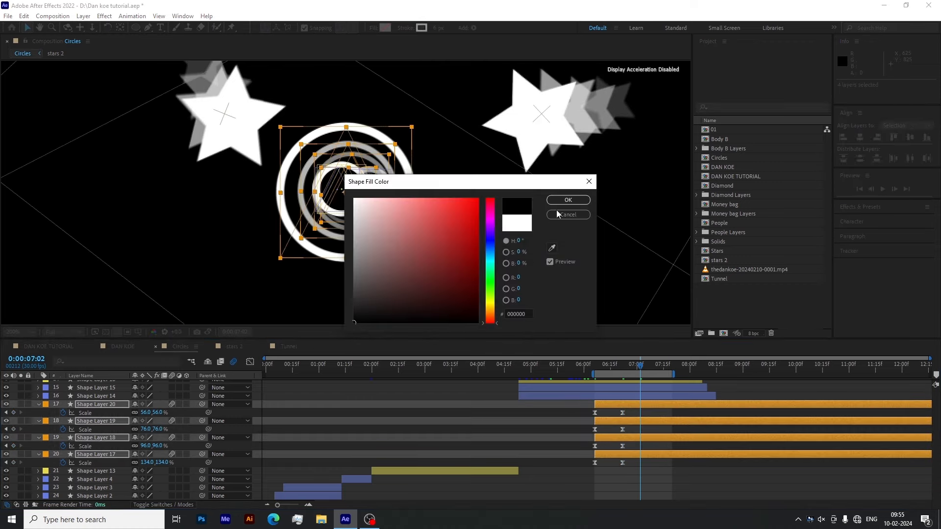
pyautogui.click(567, 200)
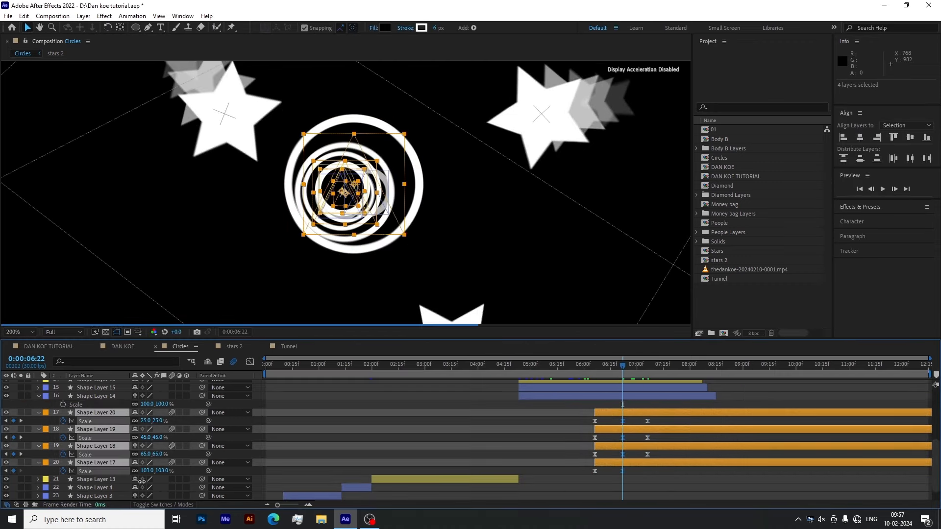
# Scale Shape Layers 17–20 to 84, 46, 26 and 6% at 0:00:06:22, and layers 18–20 to 91, 71 and 51% at 0:00:07:11.
pyautogui.moveTo(142, 482); pyautogui.dragTo(137, 487)
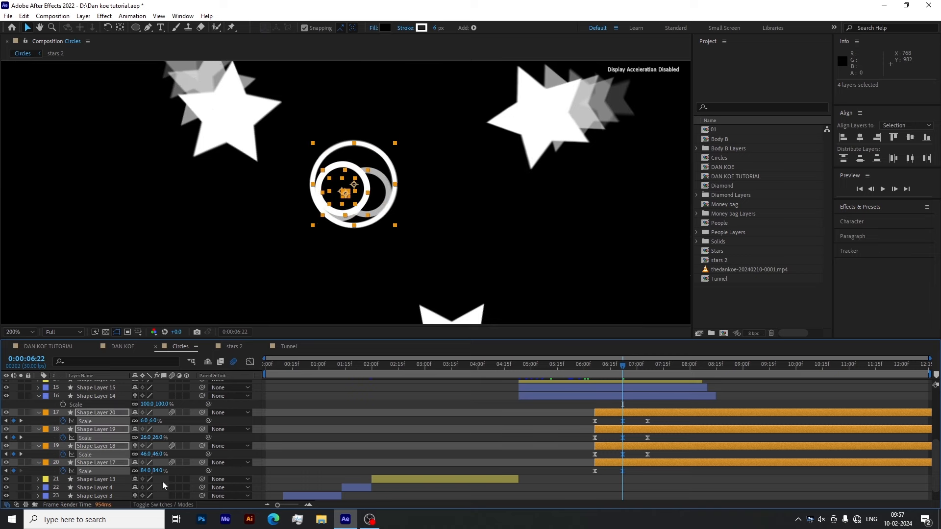
pyautogui.click(648, 367)
pyautogui.keyDown('ctrl'); pyautogui.click(106, 463); pyautogui.keyUp('ctrl')
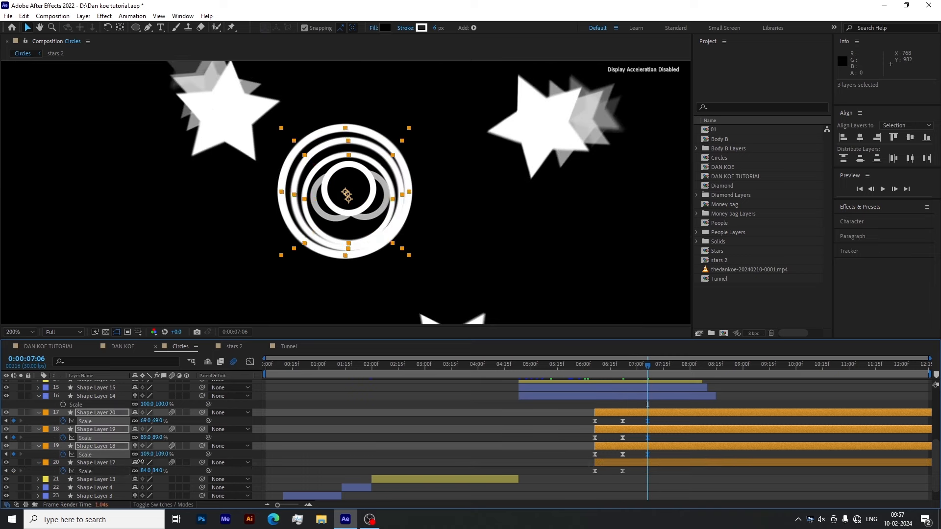
pyautogui.moveTo(147, 455); pyautogui.dragTo(451, 430)
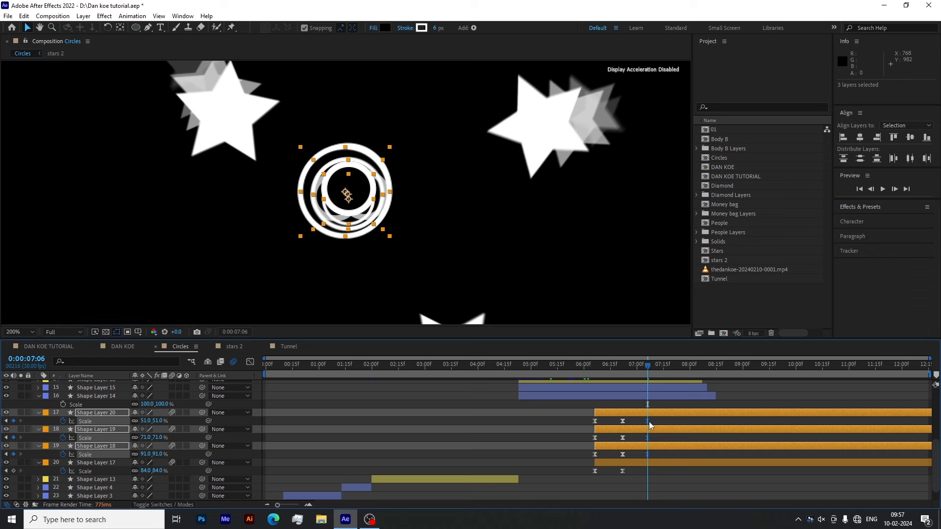
pyautogui.moveTo(649, 421); pyautogui.dragTo(656, 421)
# Animate Shape Layer 16's scale up to 169%, with keyframes at 0:00:06:17 and 0:00:07:11.
pyautogui.click(621, 365)
pyautogui.scroll(2, 616, 422)
pyautogui.click(623, 403)
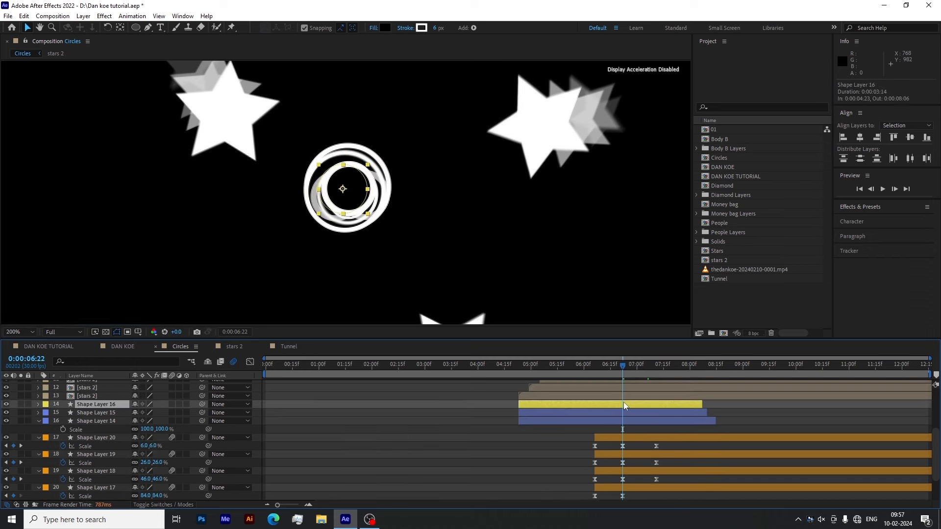
pyautogui.press('s')
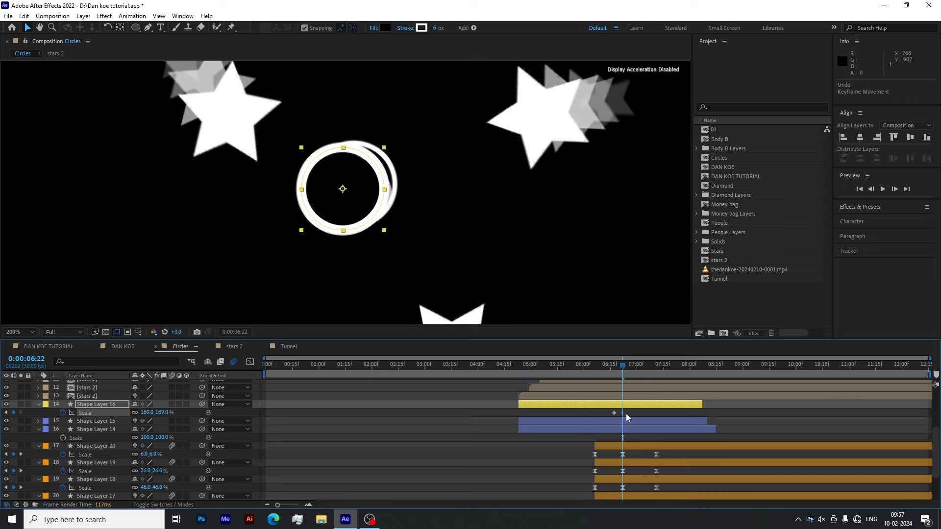
pyautogui.hotkey('ctrl', 'z')
pyautogui.moveTo(607, 367); pyautogui.dragTo(657, 389)
# Undo the last stopwatch activation and parent Shape Layers 18, 19 and 20 to Shape Layer 17.
pyautogui.click(664, 446)
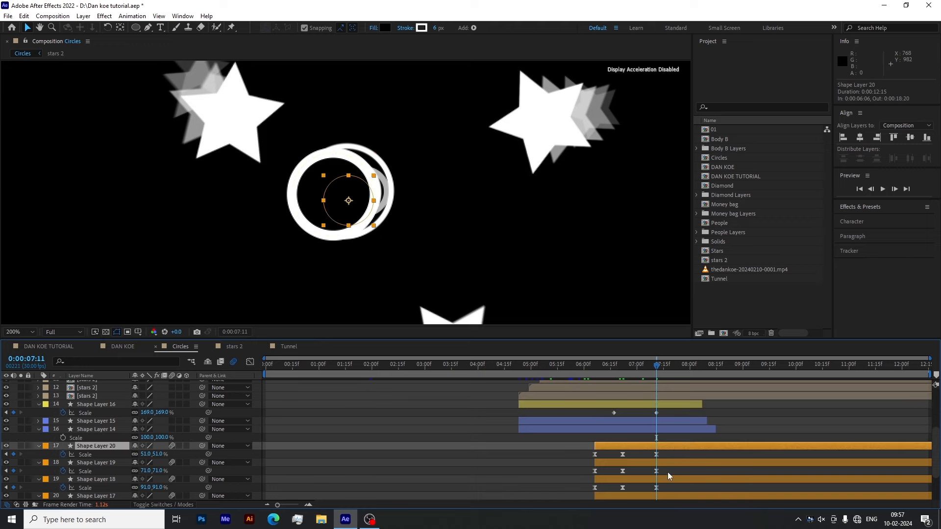
pyautogui.hotkey('ctrl', 'z')
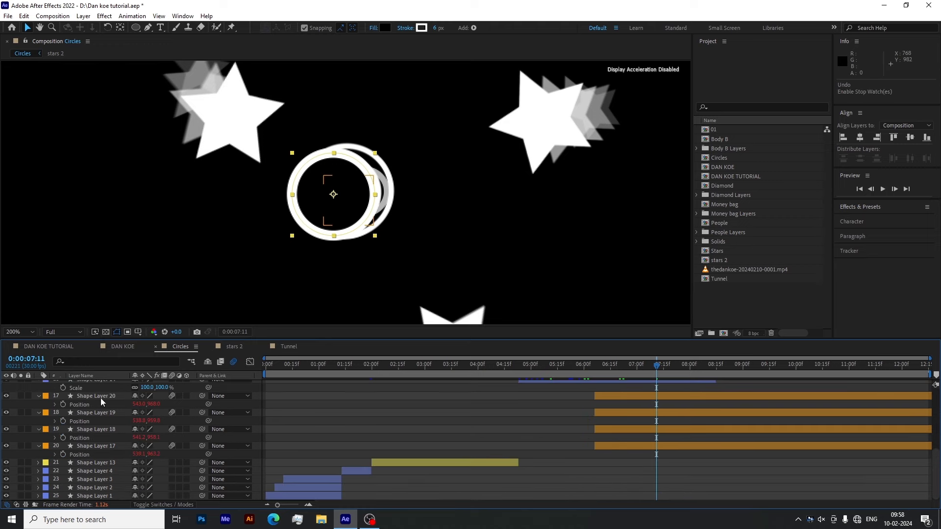
pyautogui.click(101, 396)
pyautogui.keyDown('shift'); pyautogui.click(100, 446); pyautogui.keyUp('shift')
pyautogui.keyDown('ctrl'); pyautogui.click(100, 446); pyautogui.keyUp('ctrl')
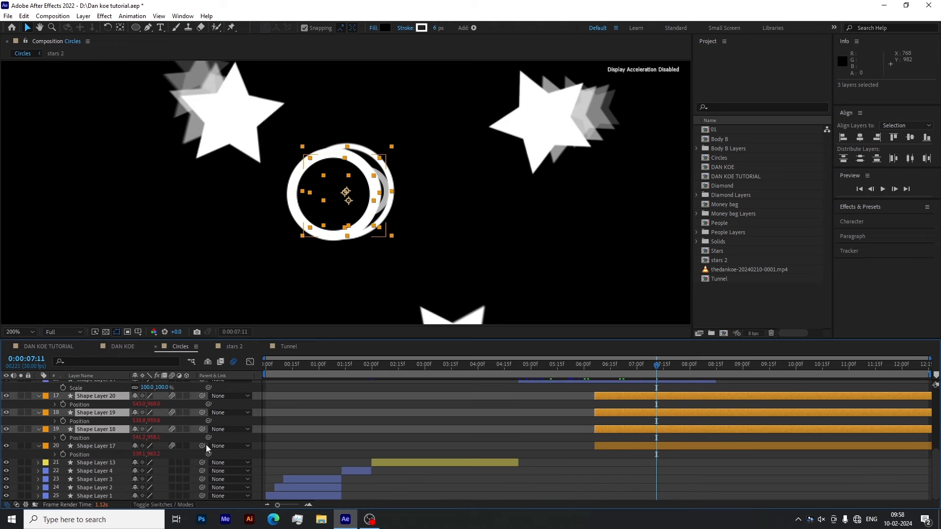
pyautogui.moveTo(202, 429); pyautogui.dragTo(70, 453)
# Keyframe Shape Layer 17's position and set it to 525, 960 at 0:00:07:11.
pyautogui.click(656, 454)
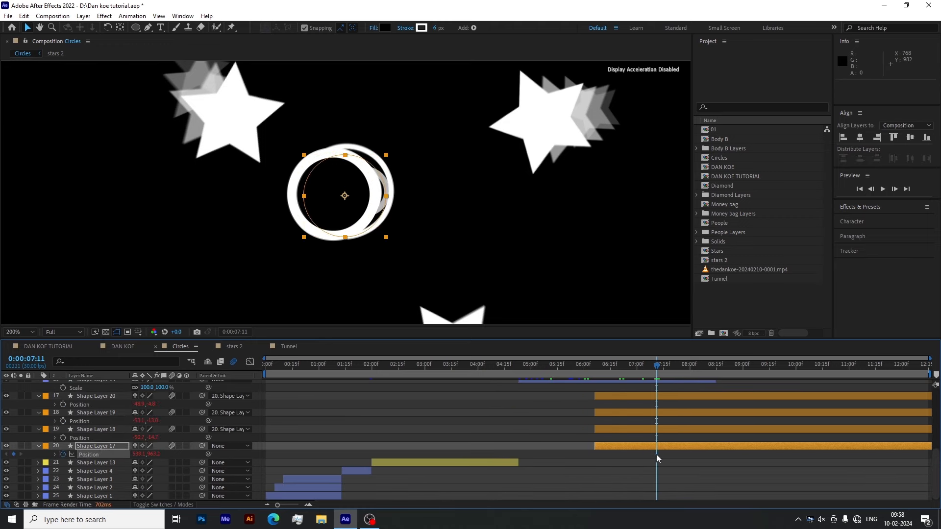
pyautogui.scroll(2, 176, 420)
pyautogui.scroll(-1, 175, 420)
pyautogui.moveTo(143, 480)
pyautogui.mouseDown()
pyautogui.moveTo(153, 482)
pyautogui.moveTo(138, 485)
pyautogui.mouseUp()
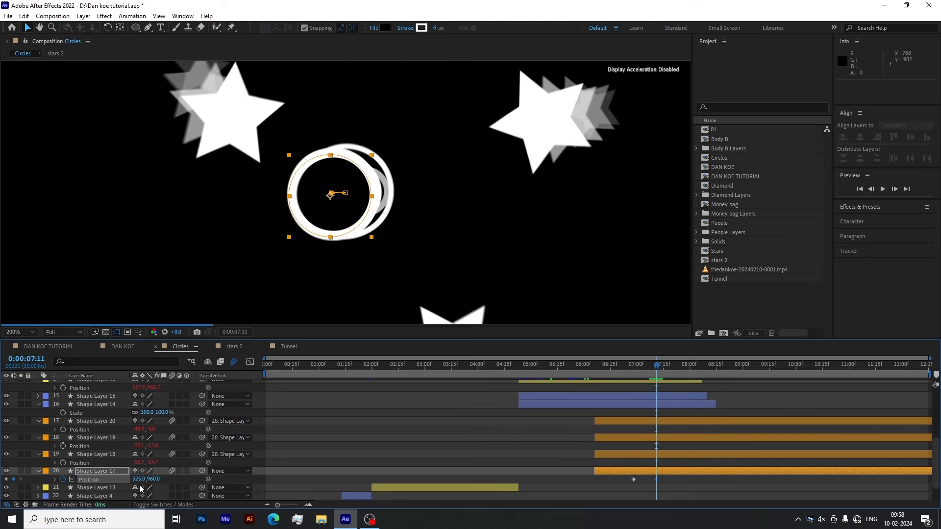
pyautogui.click(140, 481)
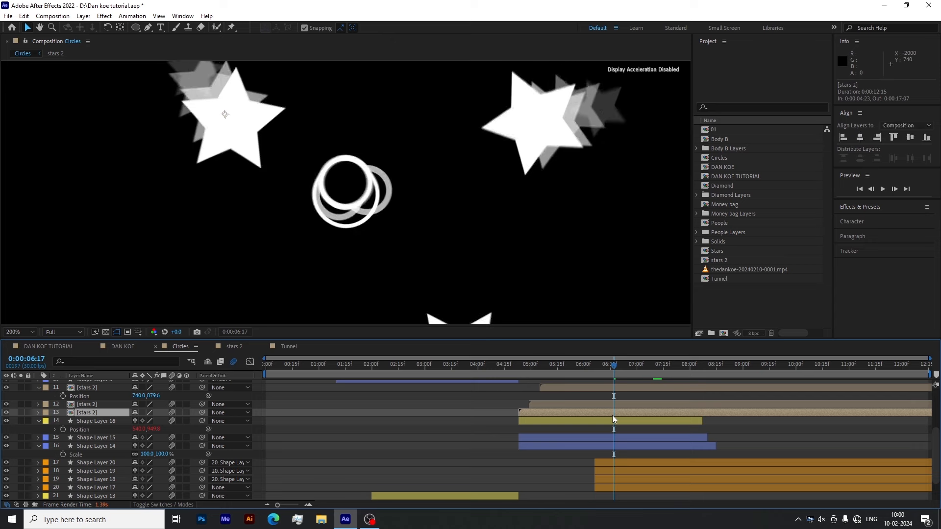
# Animate the position and scale of stars 2 layer 13 from 0:00:06:17 to 0:00:07:10 so the star travels into the circles' centre.
pyautogui.scroll(1, 96, 417)
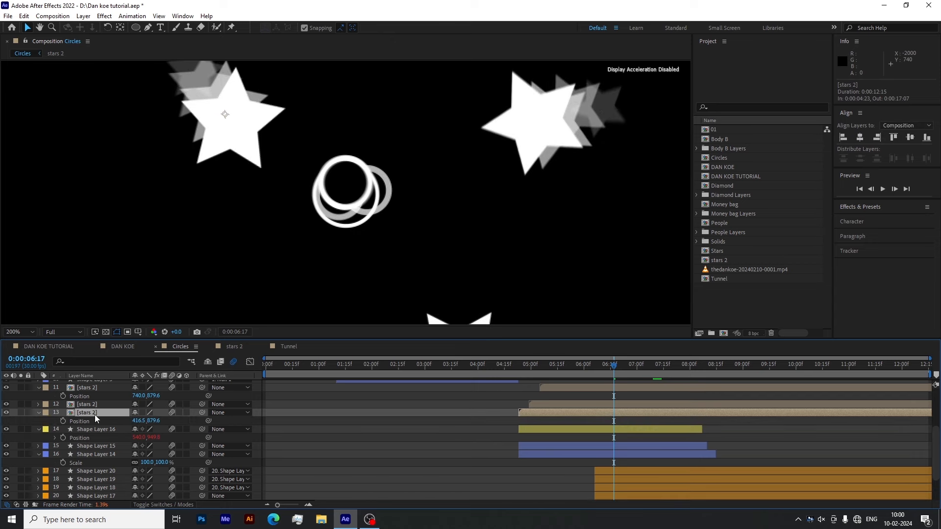
pyautogui.rightClick(88, 424)
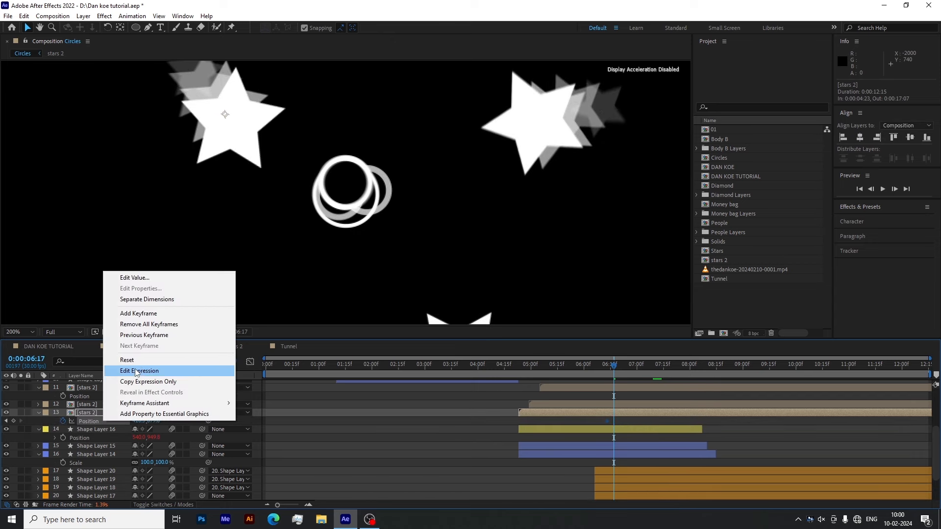
pyautogui.click(129, 371)
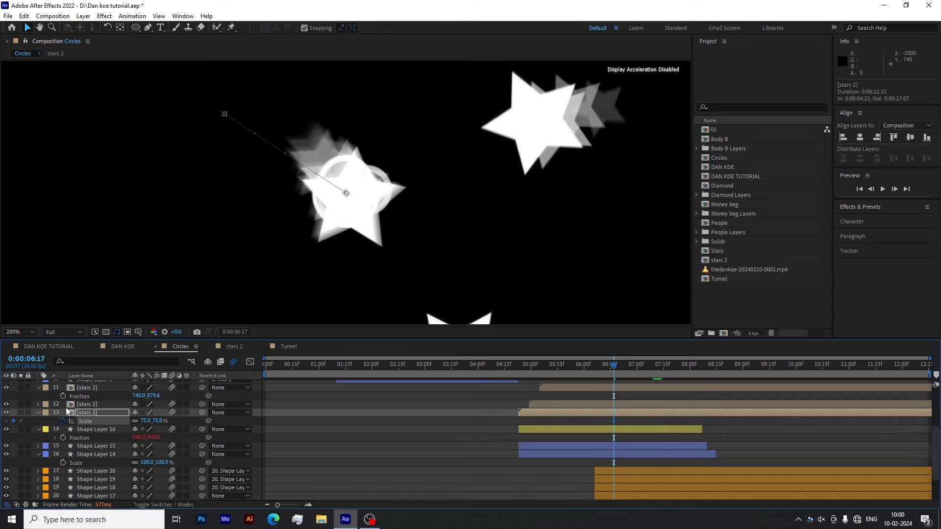
pyautogui.press('u')
pyautogui.moveTo(610, 429); pyautogui.dragTo(630, 420)
pyautogui.click(633, 424)
pyautogui.click(606, 368)
pyautogui.press('space')
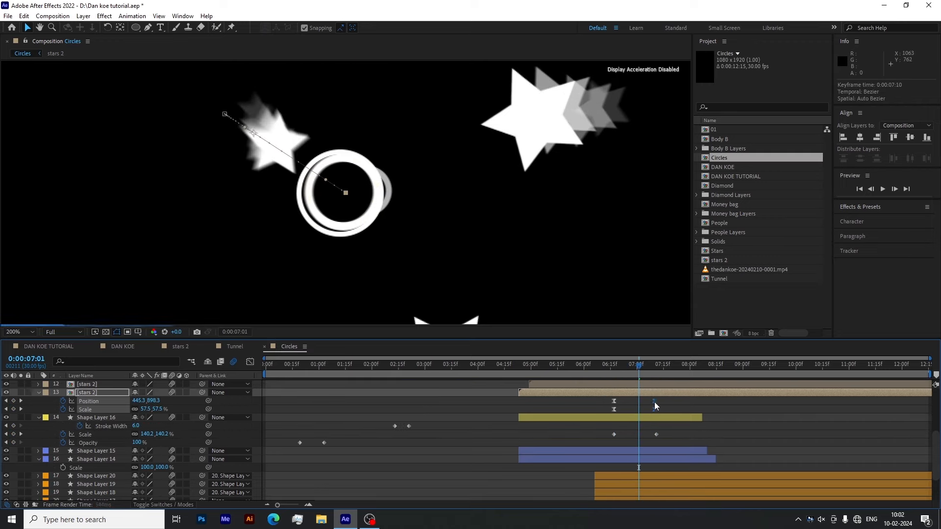
# Keyframe position and scale on stars 2 layers 11 and 12, setting their position to 540, 960 at 0:00:07:01.
pyautogui.scroll(3, 654, 402)
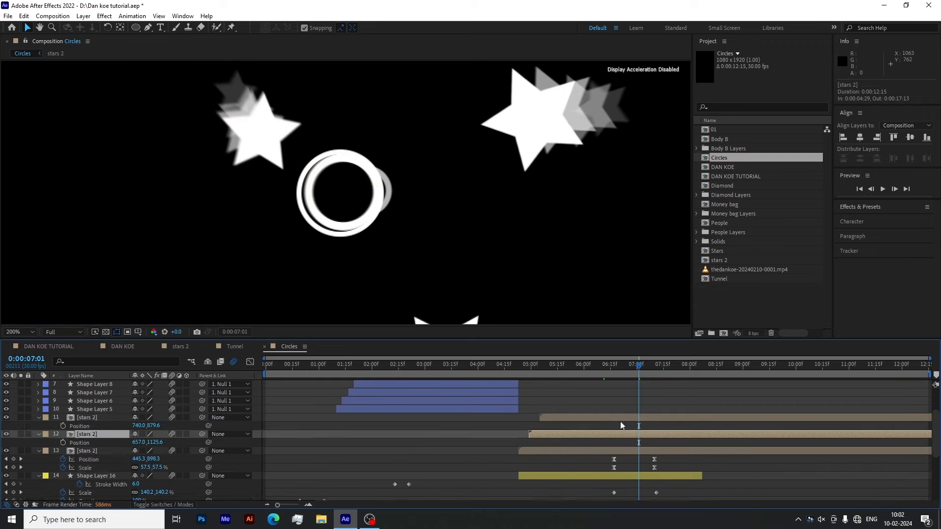
pyautogui.click(63, 442)
pyautogui.keyDown('shift'); pyautogui.click(87, 434); pyautogui.keyUp('shift')
pyautogui.hotkey('shift', 's')
pyautogui.click(63, 434)
pyautogui.click(138, 451)
pyautogui.write('540')
pyautogui.press('Tab')
pyautogui.write('960')
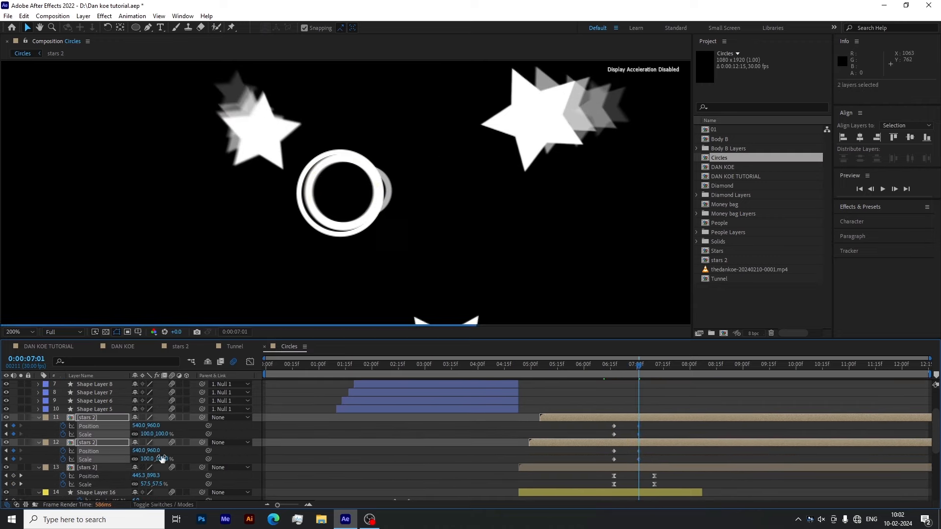
# Set the end scale of stars 2 layers 11 and 12 to 0% and delay their end keyframes, all with Easy Ease.
pyautogui.click(157, 459)
pyautogui.write('0')
pyautogui.press('F9')
pyautogui.moveTo(648, 423)
pyautogui.mouseDown()
pyautogui.moveTo(605, 463)
pyautogui.moveTo(633, 422)
pyautogui.mouseUp()
pyautogui.moveTo(638, 435); pyautogui.dragTo(655, 434)
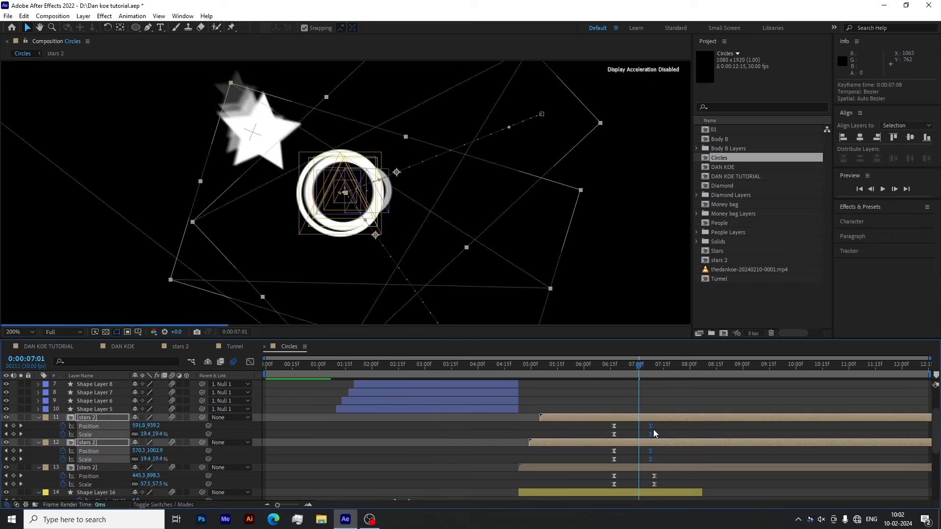
# Stagger the position and scale keyframes of stars 2 layers 12 and 11 to run later, with layer 11's ending at 0:00:07:23.
pyautogui.moveTo(608, 365); pyautogui.dragTo(631, 416)
pyautogui.moveTo(591, 449); pyautogui.dragTo(670, 452)
pyautogui.moveTo(605, 424); pyautogui.dragTo(677, 427)
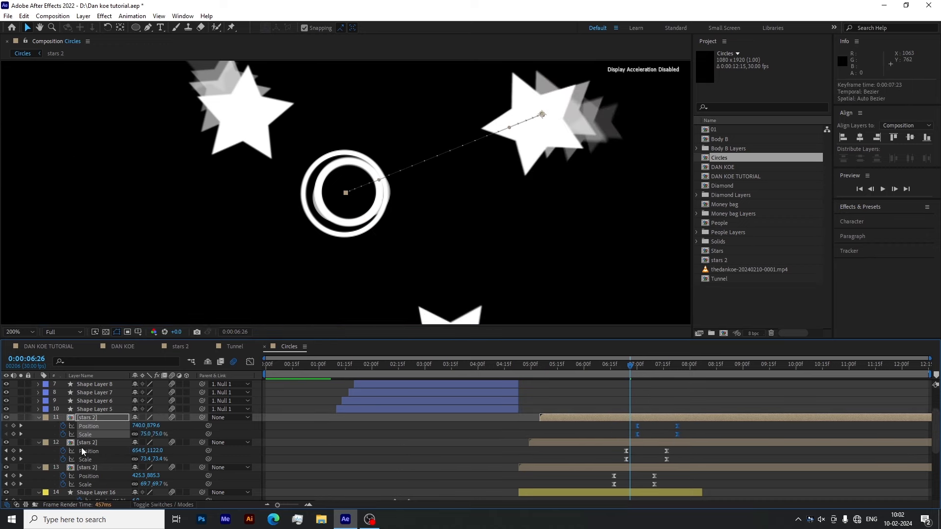
# Add a 0% scale keyframe to Shape Layer 16 and place it at 0:00:08:13.
pyautogui.hotkey('ctrl', 'a')
pyautogui.click(39, 443)
pyautogui.press('u')
pyautogui.click(577, 468)
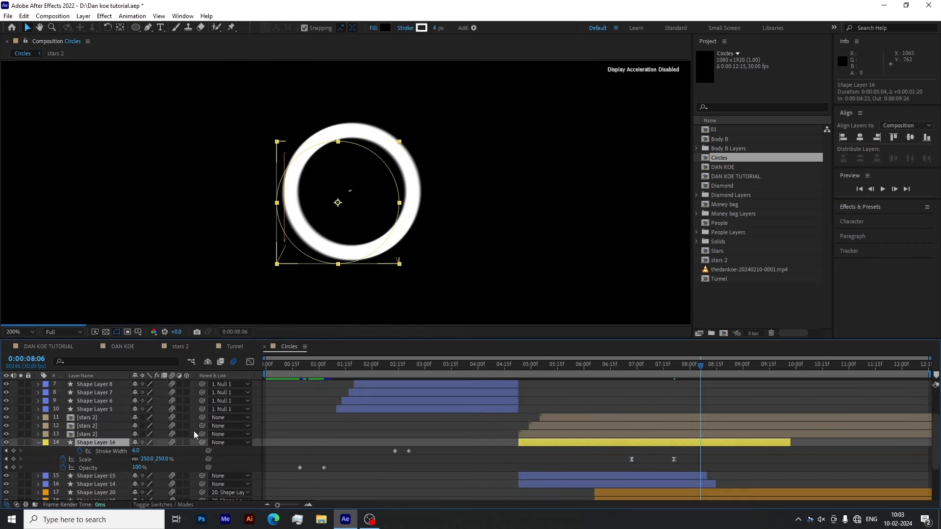
pyautogui.click(146, 459)
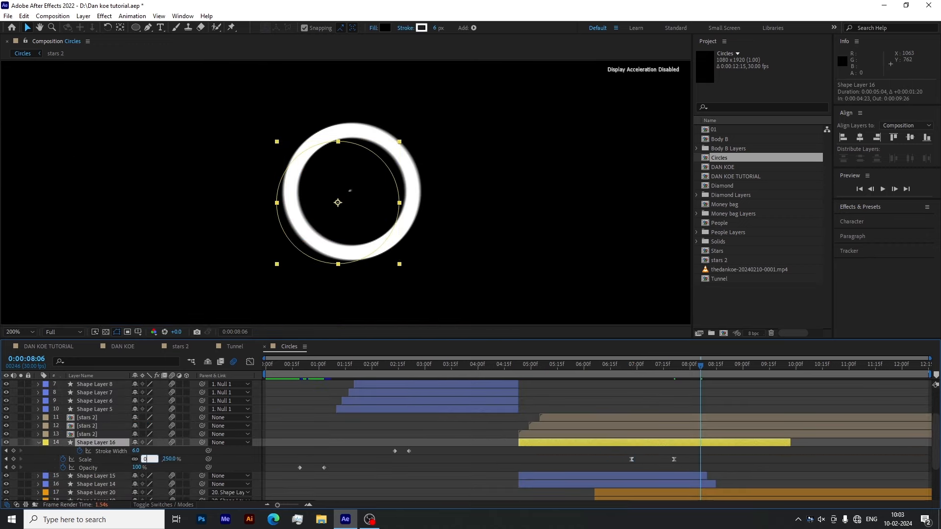
pyautogui.write('0')
pyautogui.press('Return')
pyautogui.click(736, 453)
pyautogui.moveTo(701, 460); pyautogui.dragTo(712, 459)
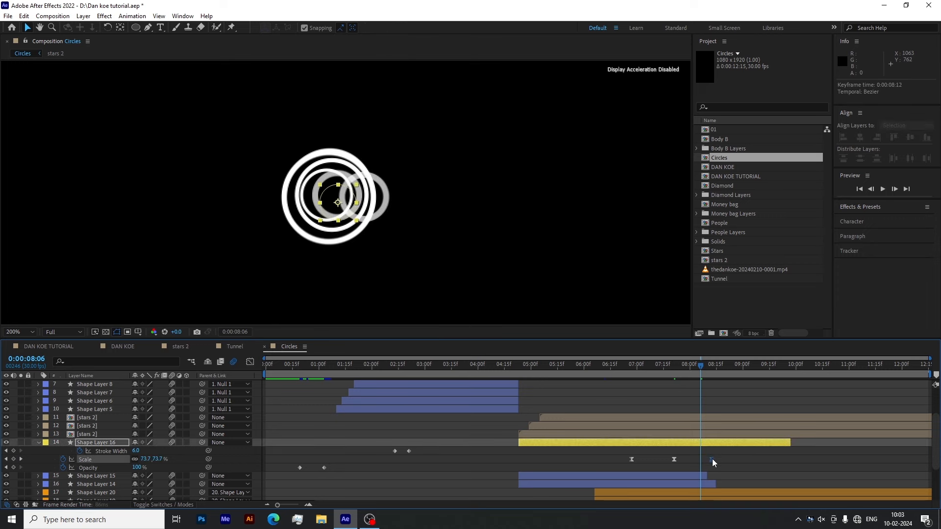
# Delay the position and scale keyframes of stars 2 layer 11 so they start at about 0:00:08:00.
pyautogui.click(712, 367)
pyautogui.click(680, 416)
pyautogui.press('u')
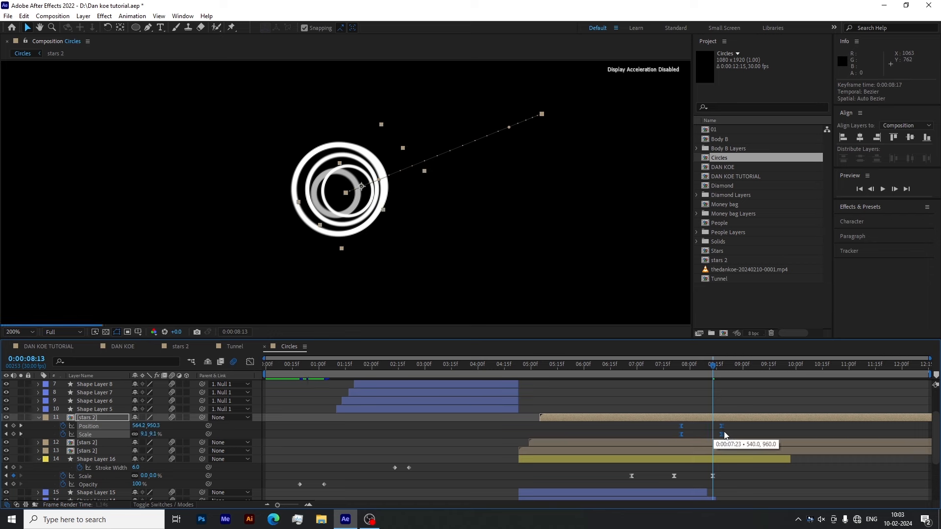
pyautogui.moveTo(725, 435); pyautogui.dragTo(731, 435)
# Reshape Shape Layer 16's scale value curve so the circle swells above 250% before shrinking to 0%.
pyautogui.moveTo(715, 472); pyautogui.dragTo(658, 484)
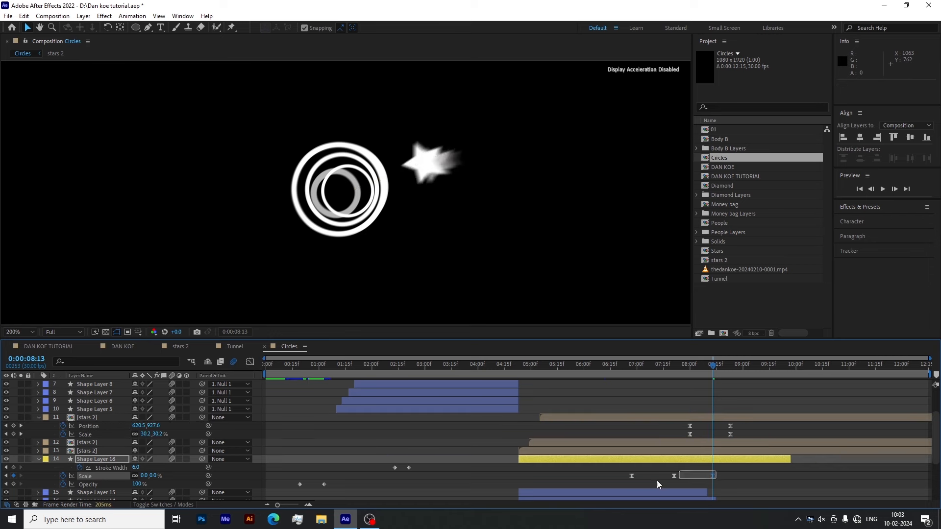
pyautogui.click(251, 362)
pyautogui.rightClick(660, 461)
pyautogui.click(686, 362)
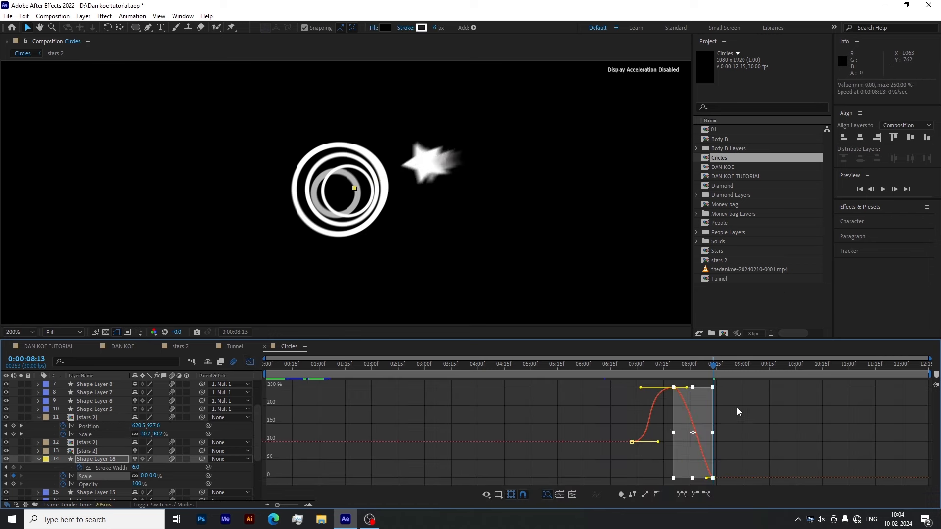
pyautogui.moveTo(687, 388); pyautogui.dragTo(714, 392)
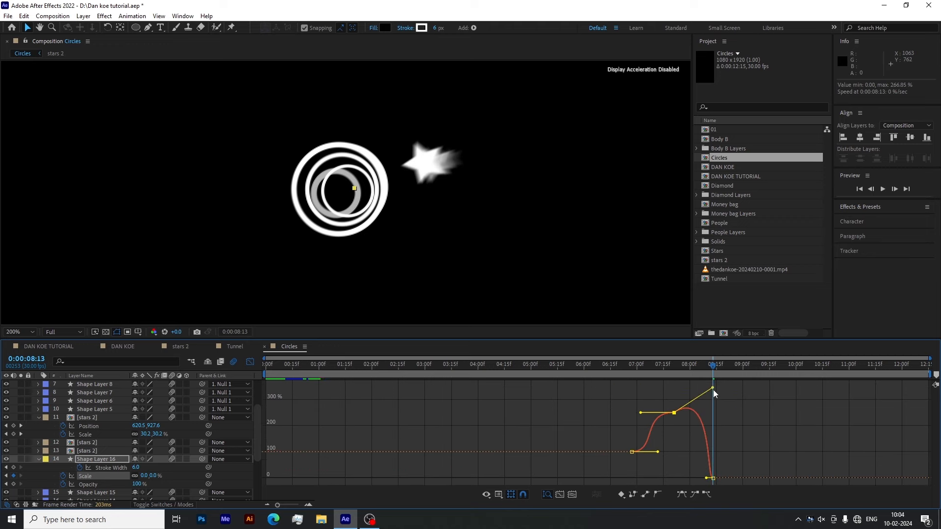
pyautogui.hotkey('shift', 'F3')
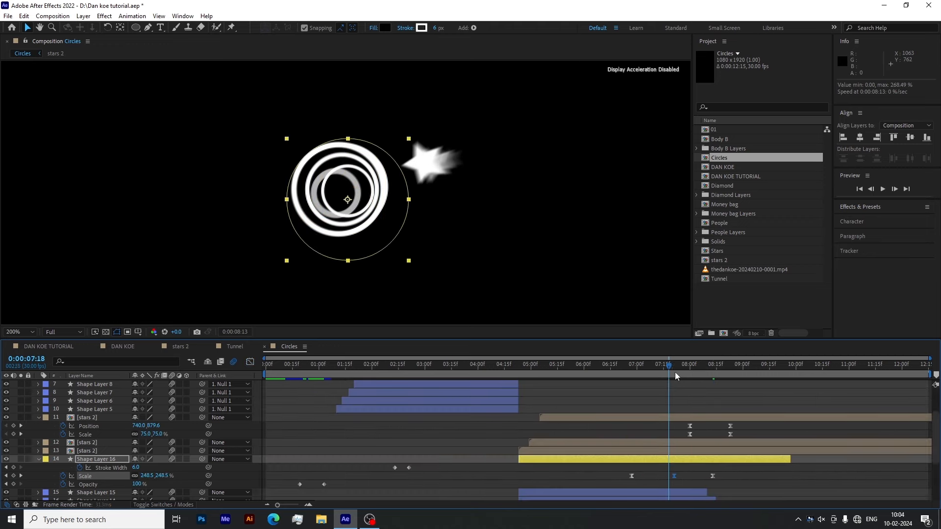